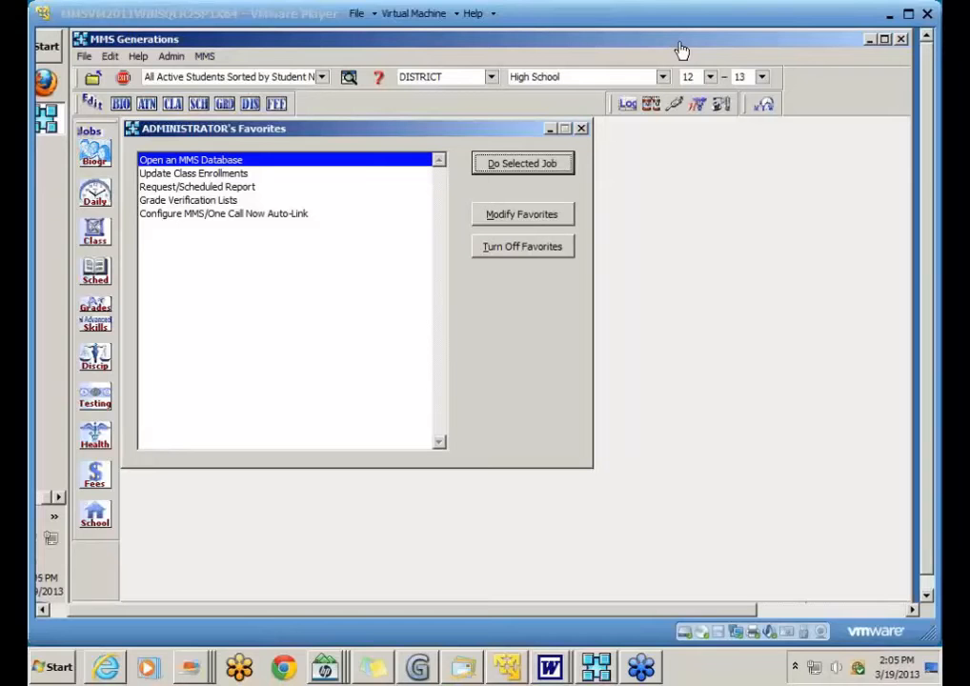
# Step: Open the student biographical editor on Student Info I and step from the first to the second record
pyautogui.click(678, 177)
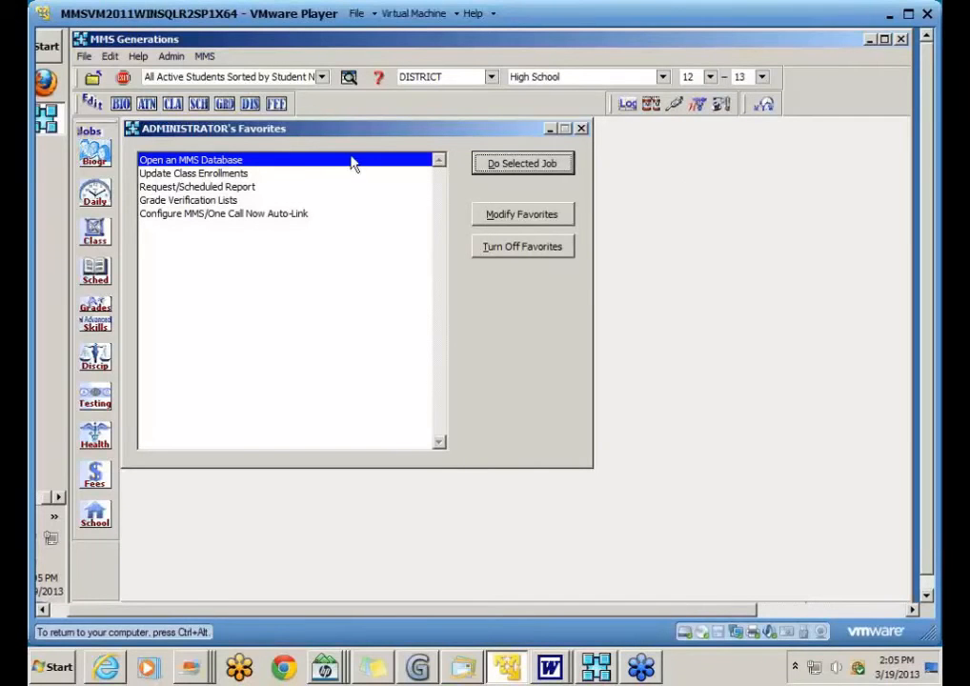
pyautogui.click(123, 107)
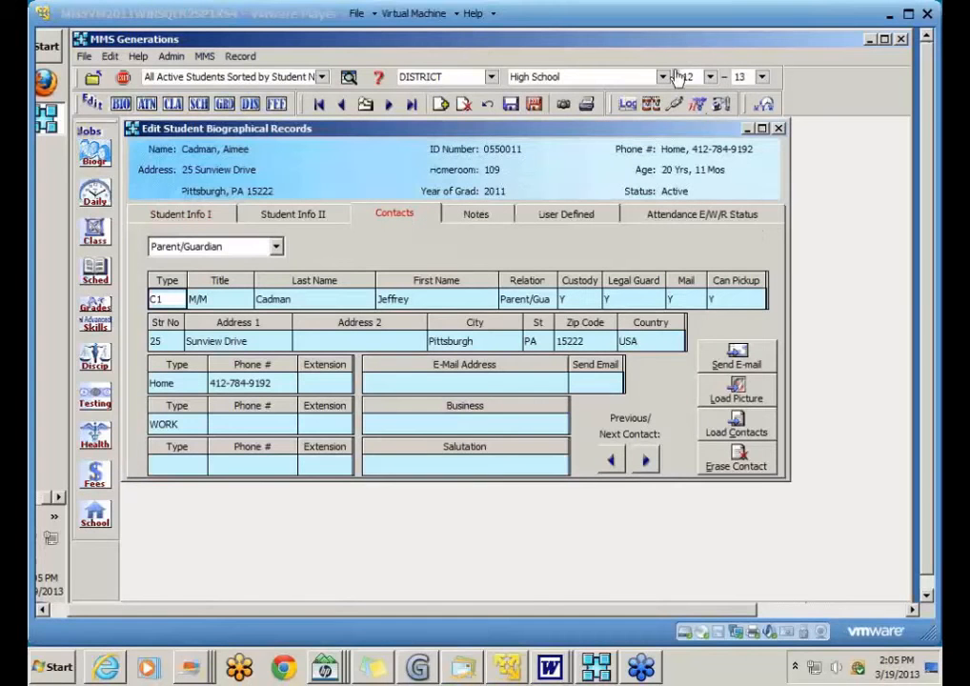
pyautogui.click(195, 215)
pyautogui.click(319, 103)
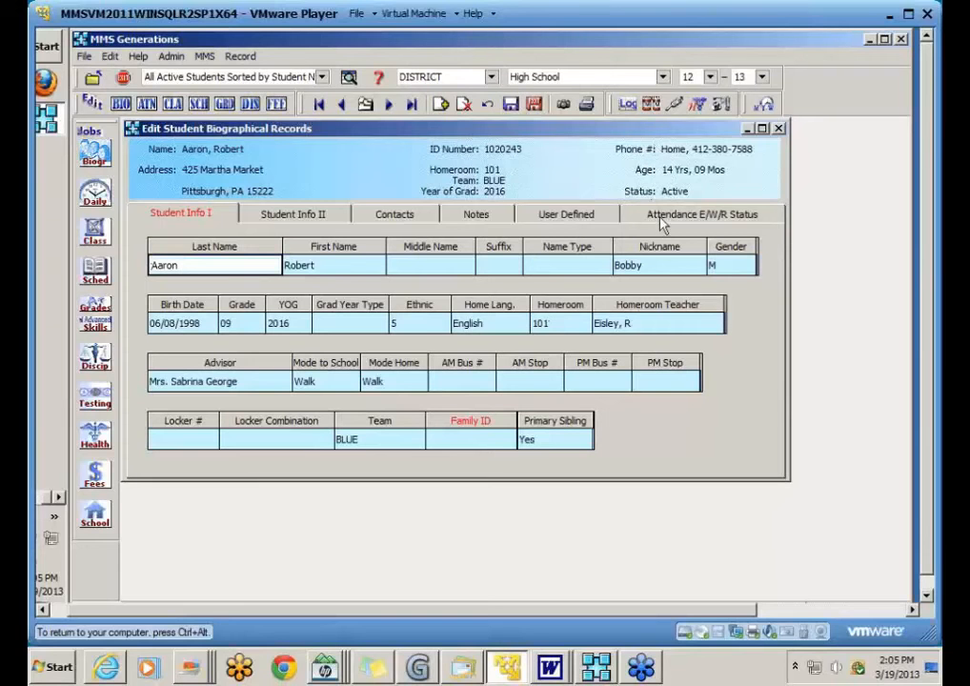
pyautogui.click(389, 106)
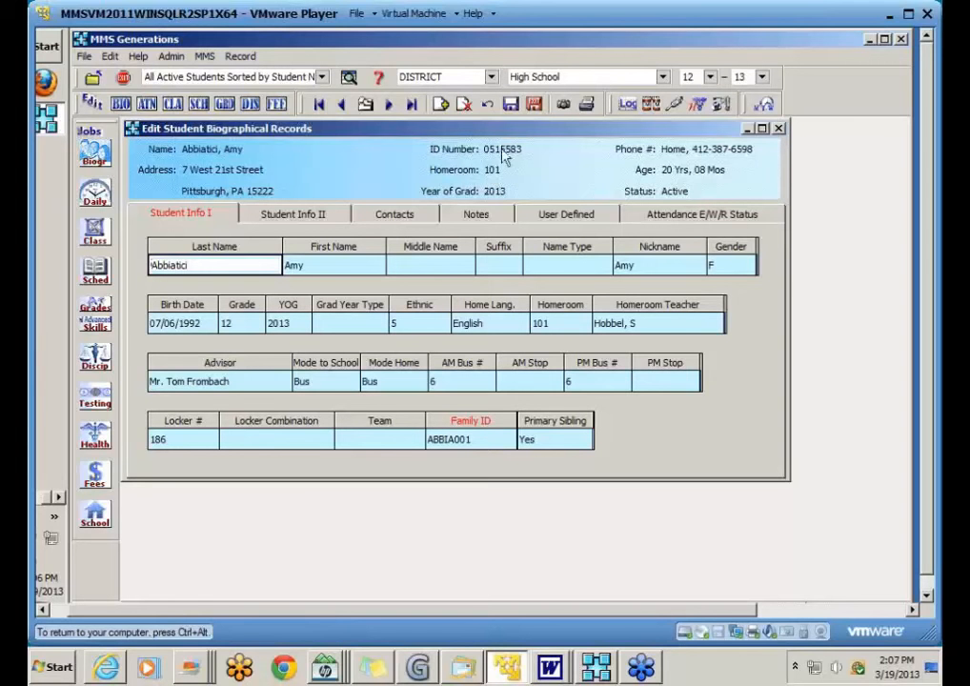
# Step: Save and exit the student editor, then start a new record in Edit Family Codes
pyautogui.click(537, 106)
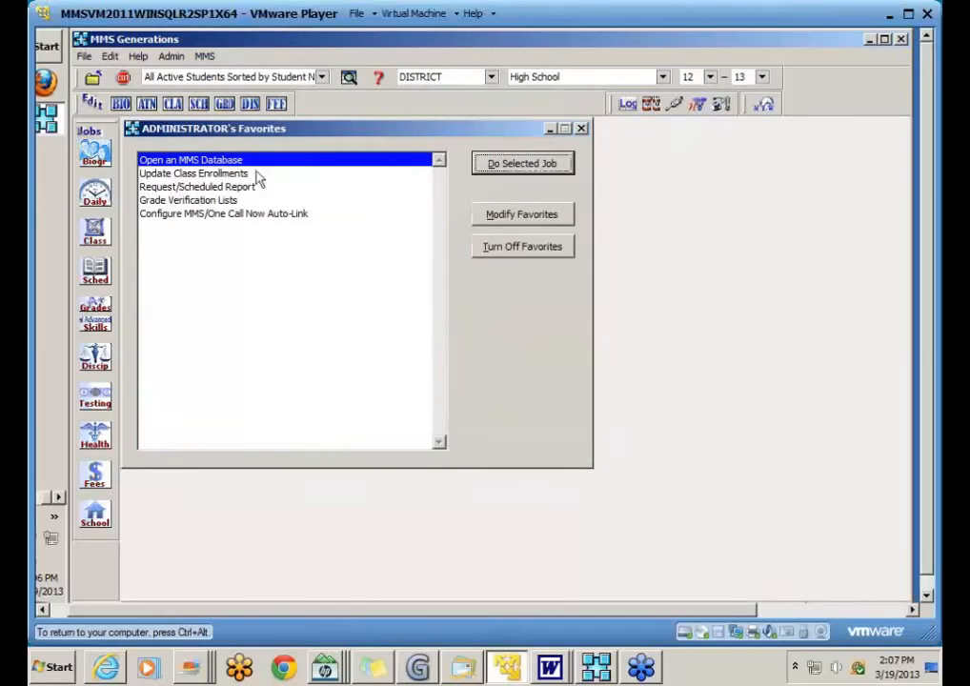
pyautogui.click(94, 152)
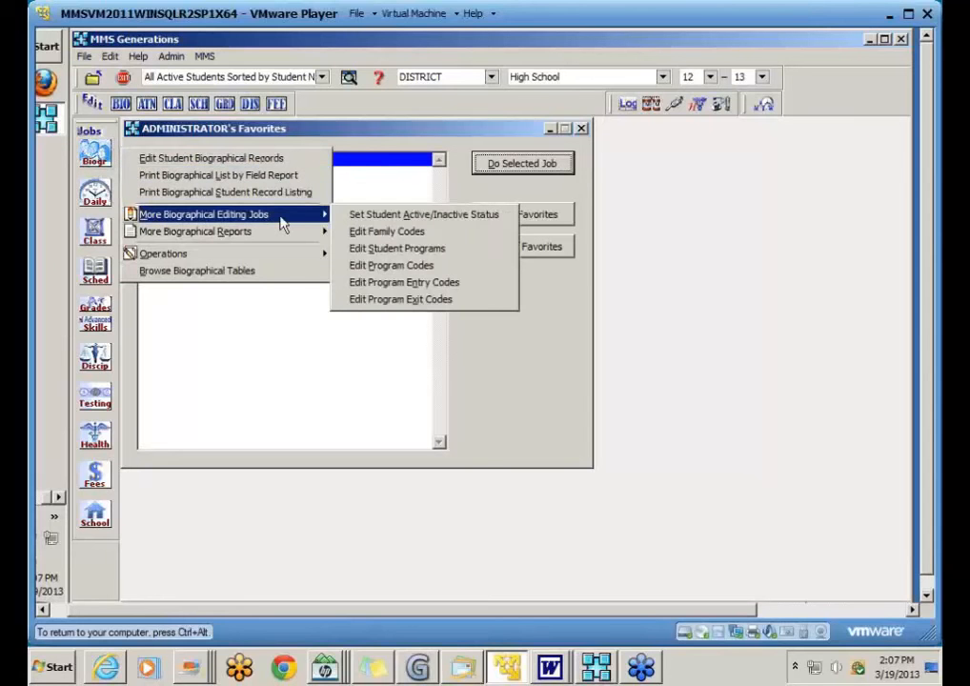
pyautogui.click(438, 236)
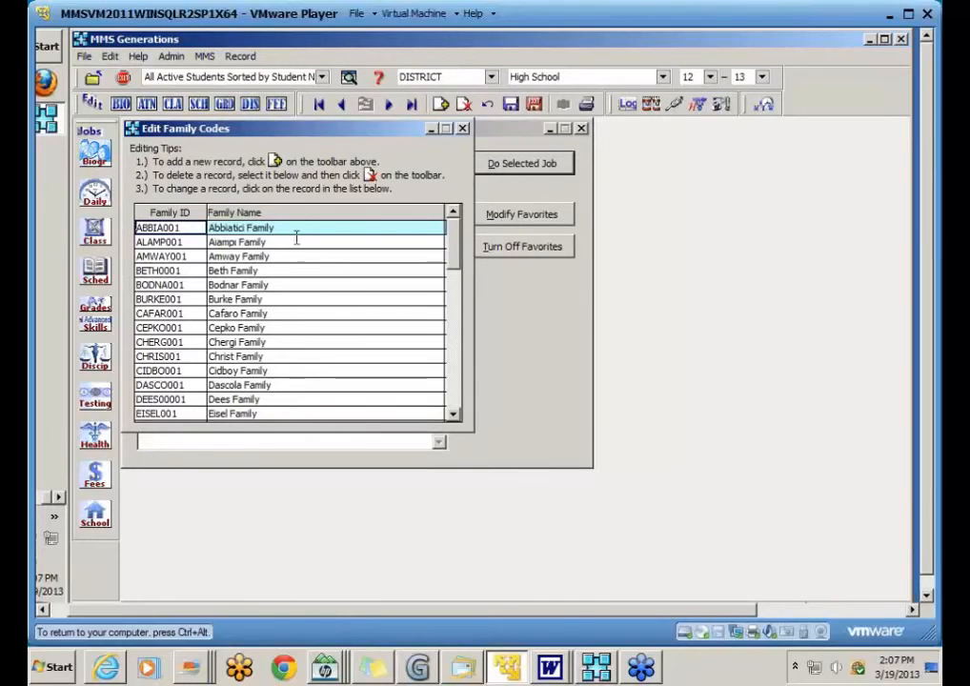
pyautogui.click(441, 106)
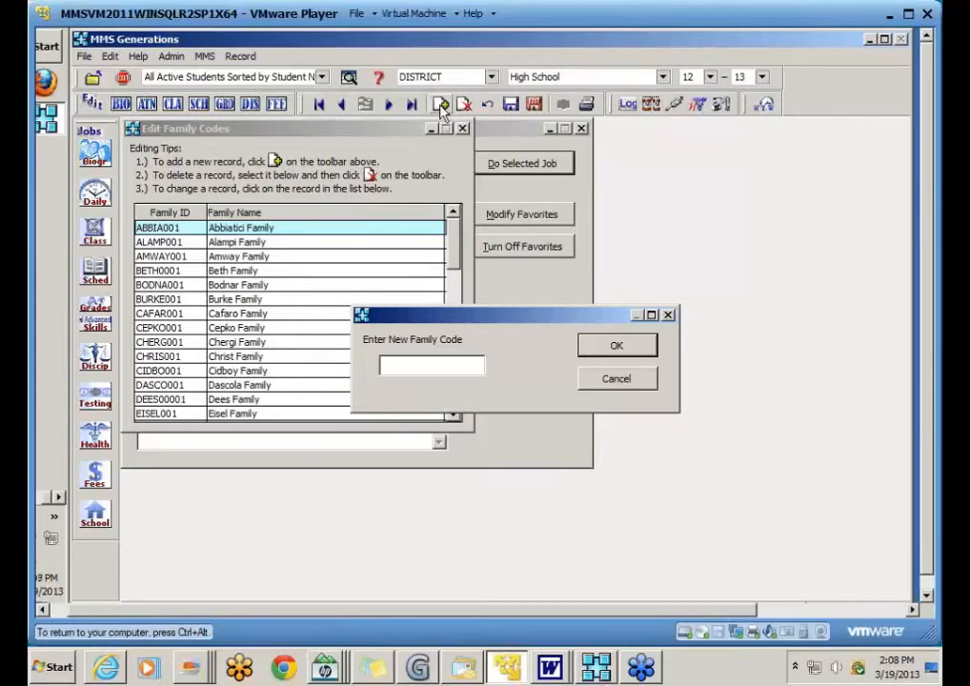
# Step: Create family code BAL001 and give it a family name combining two surnames
pyautogui.write('BAL001')
pyautogui.click(621, 347)
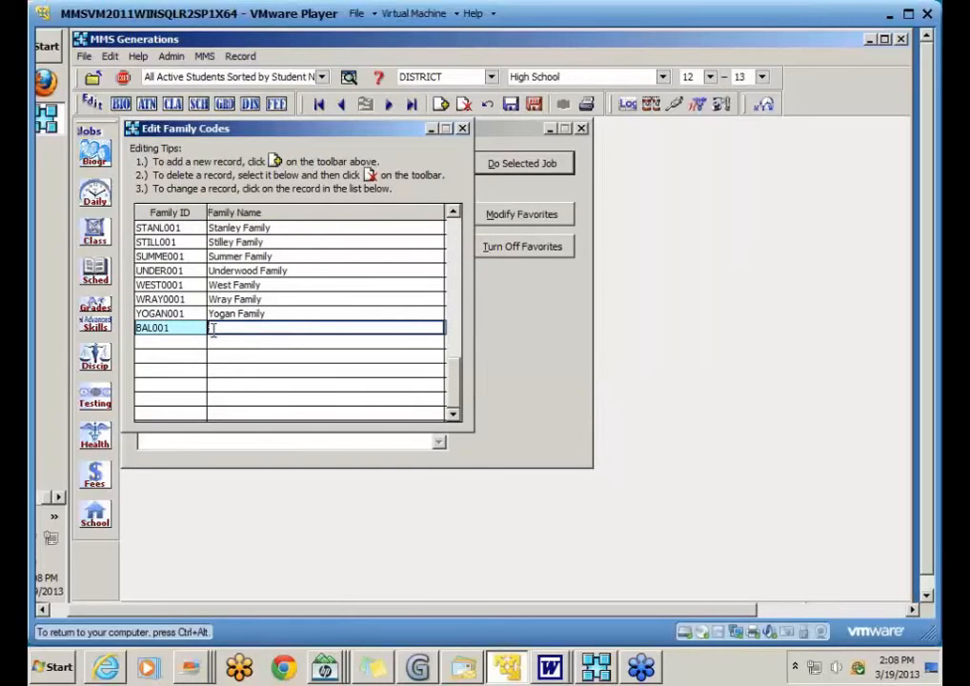
pyautogui.write('Balach')
pyautogui.write(' Fami')
pyautogui.write('Rogers')
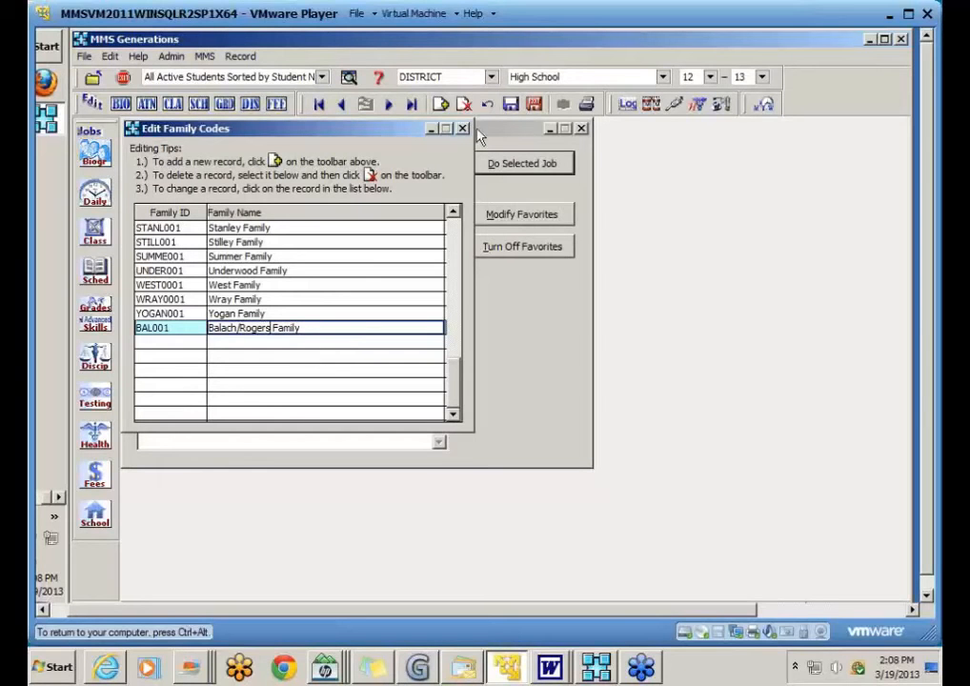
# Step: Save the BAL001 family record and select its Family ID and Family Name cells
pyautogui.click(512, 104)
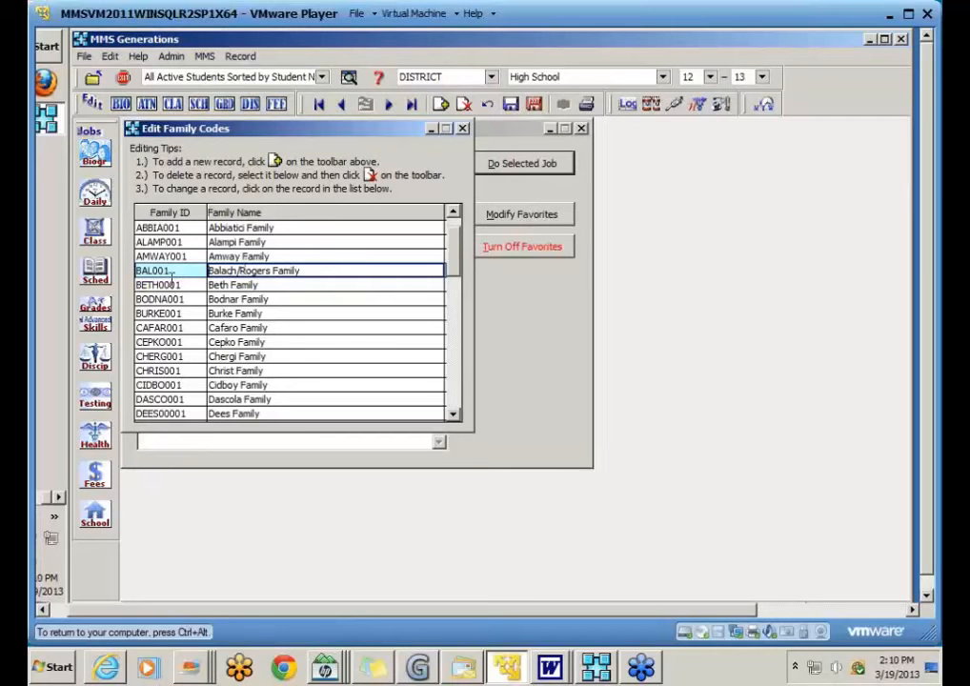
pyautogui.click(143, 270)
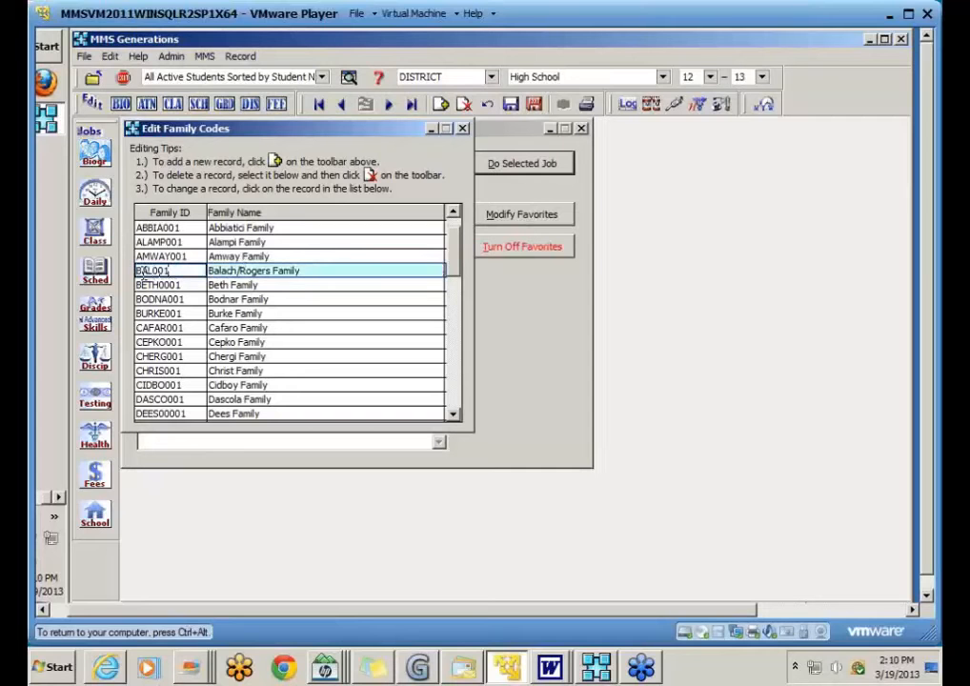
pyautogui.click(303, 271)
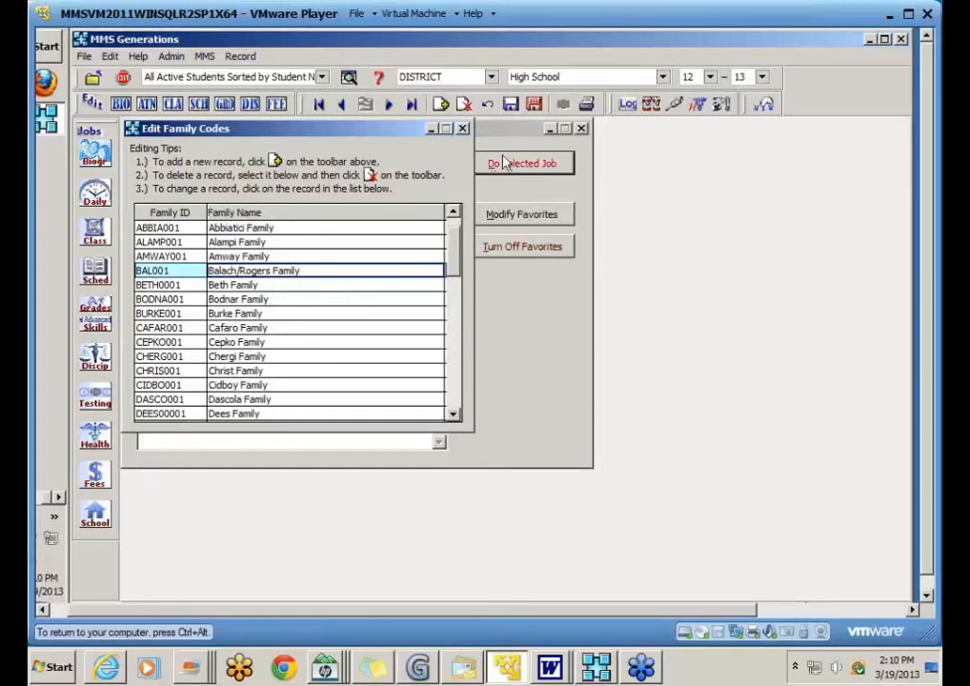
# Step: Close family codes, reopen the student editor, and locate a student by searching 'b'
pyautogui.click(537, 111)
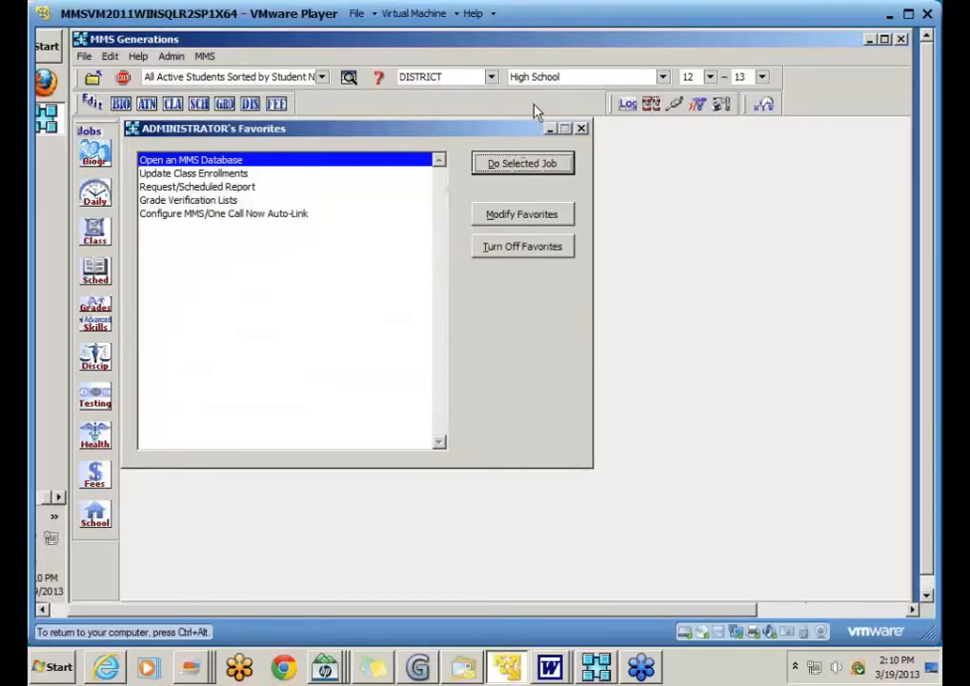
pyautogui.click(121, 107)
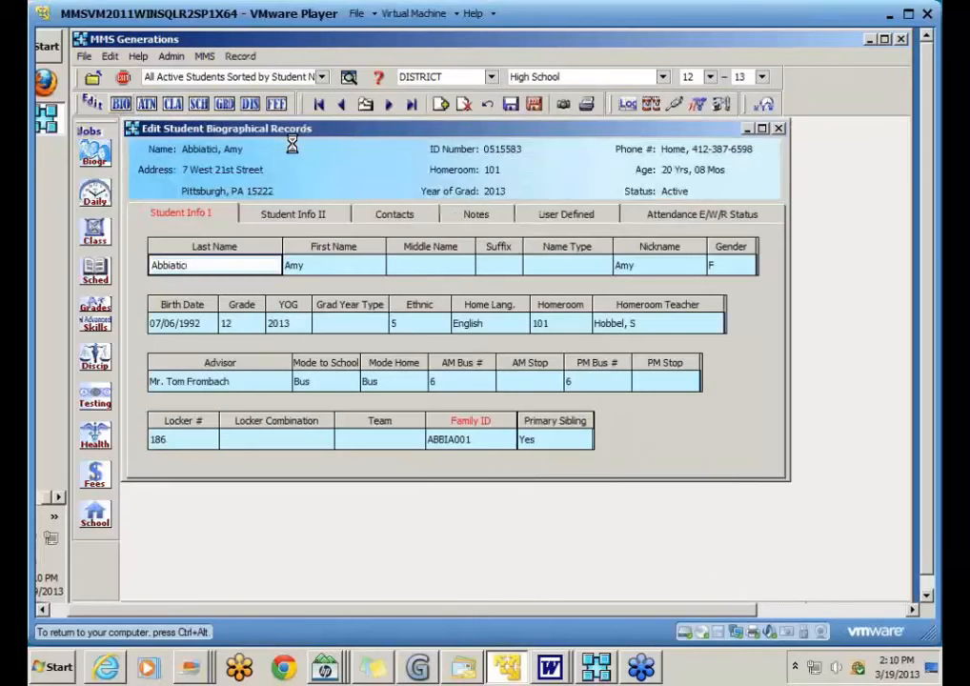
pyautogui.click(366, 105)
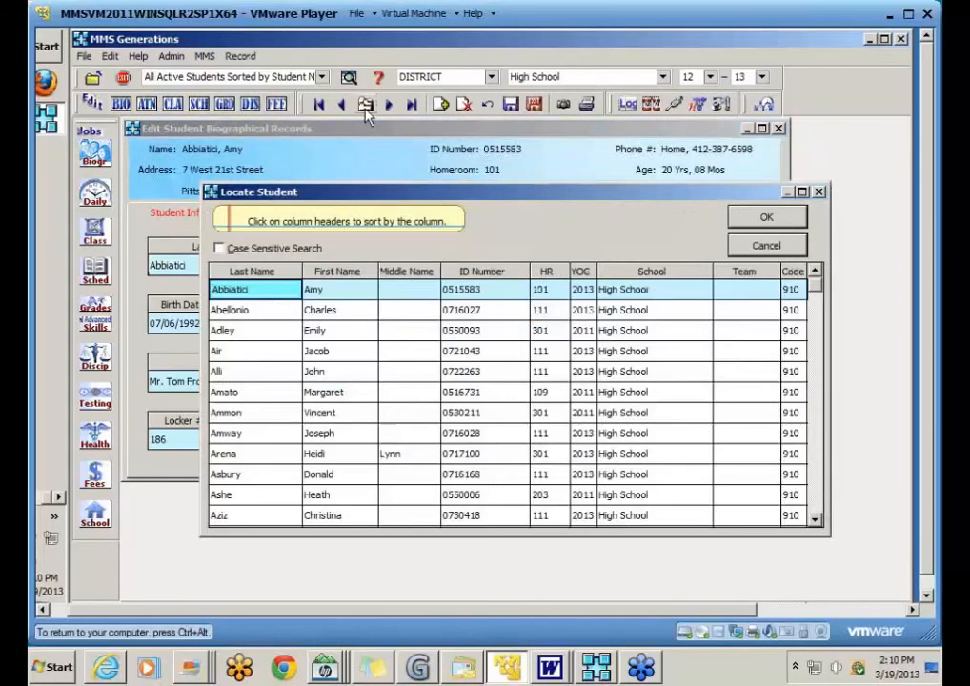
pyautogui.write('b')
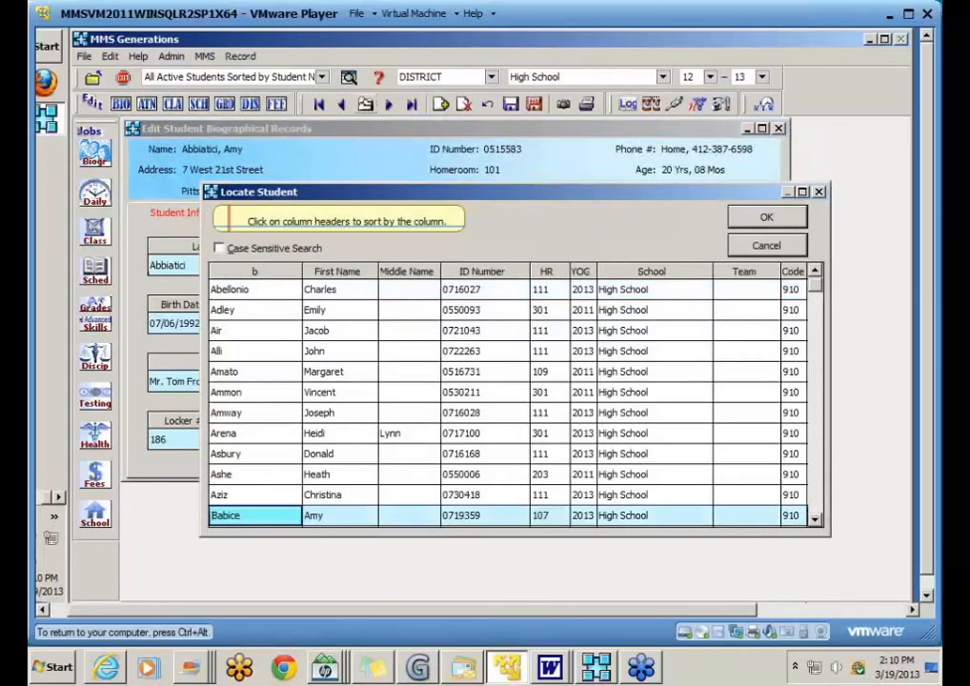
pyautogui.scroll(-2, 371, 345)
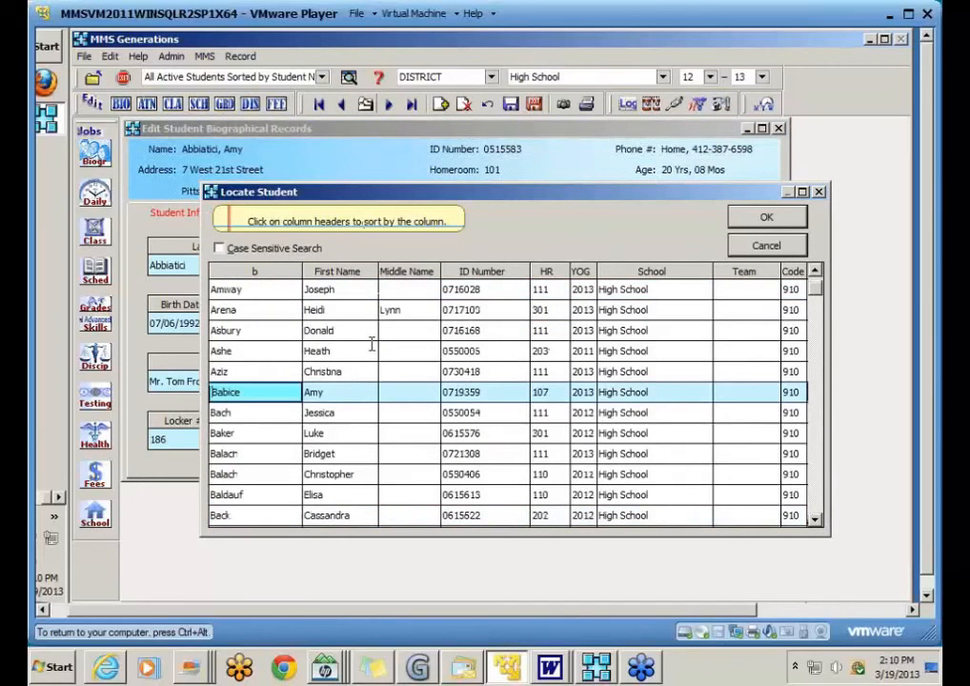
pyautogui.click(249, 455)
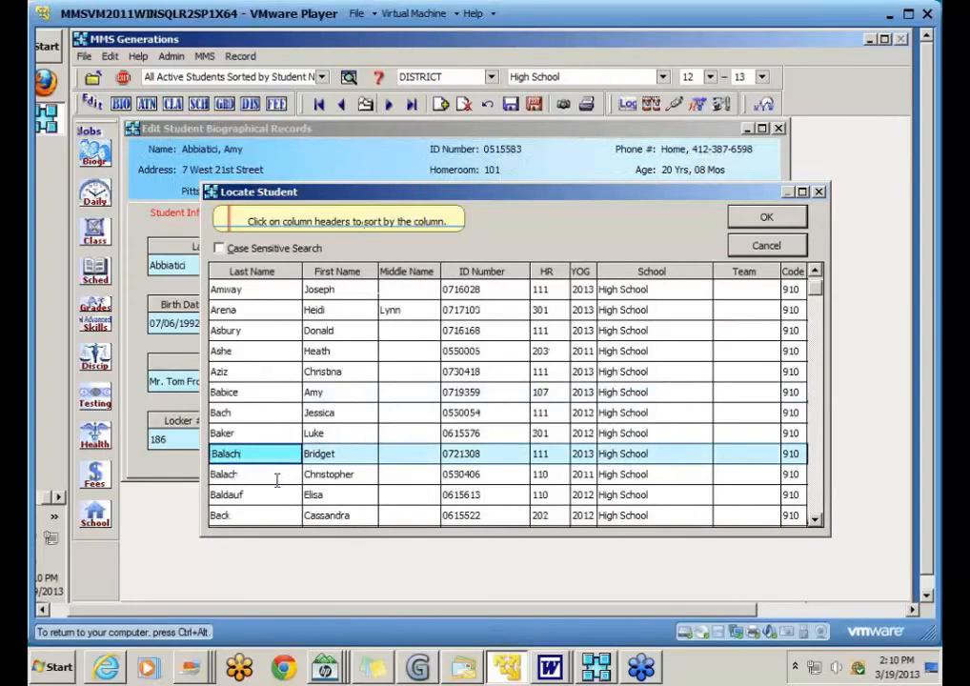
pyautogui.click(765, 219)
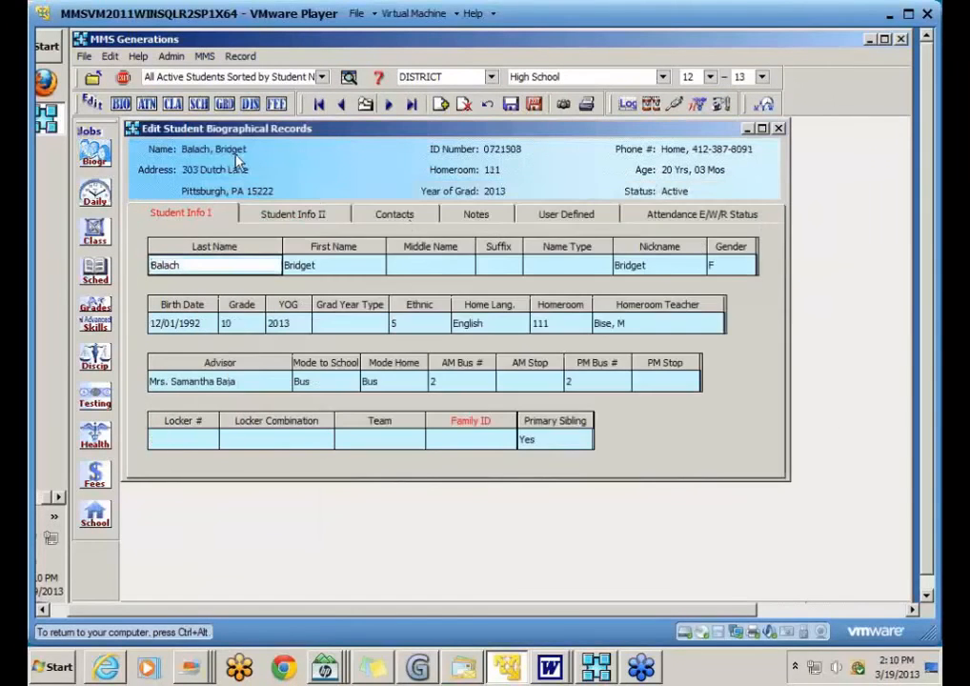
# Step: Set the located student's Family ID to BAL001
pyautogui.click(497, 443)
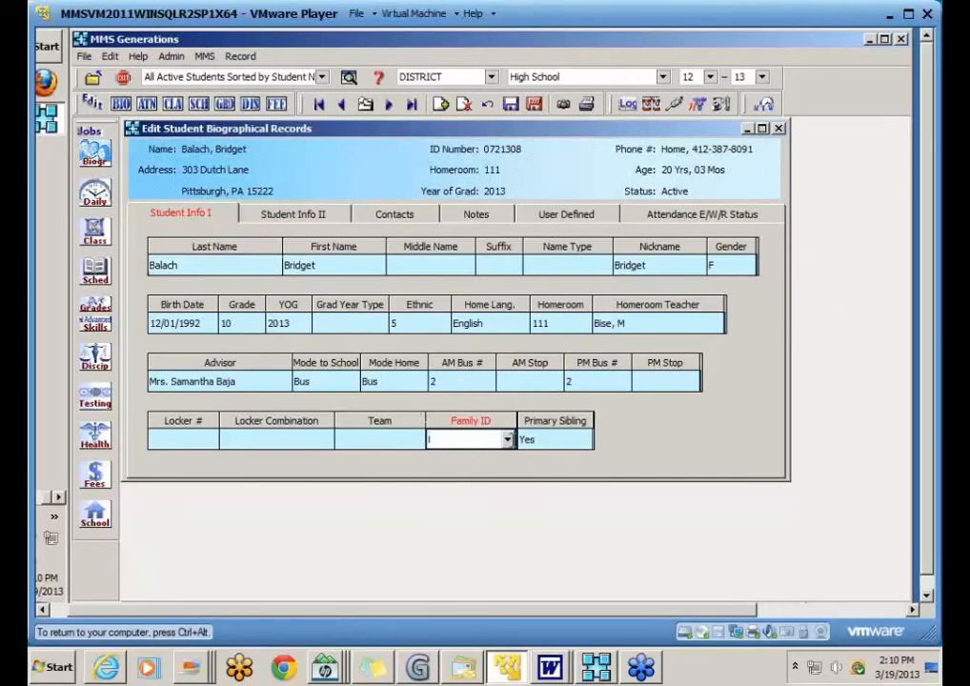
pyautogui.click(508, 439)
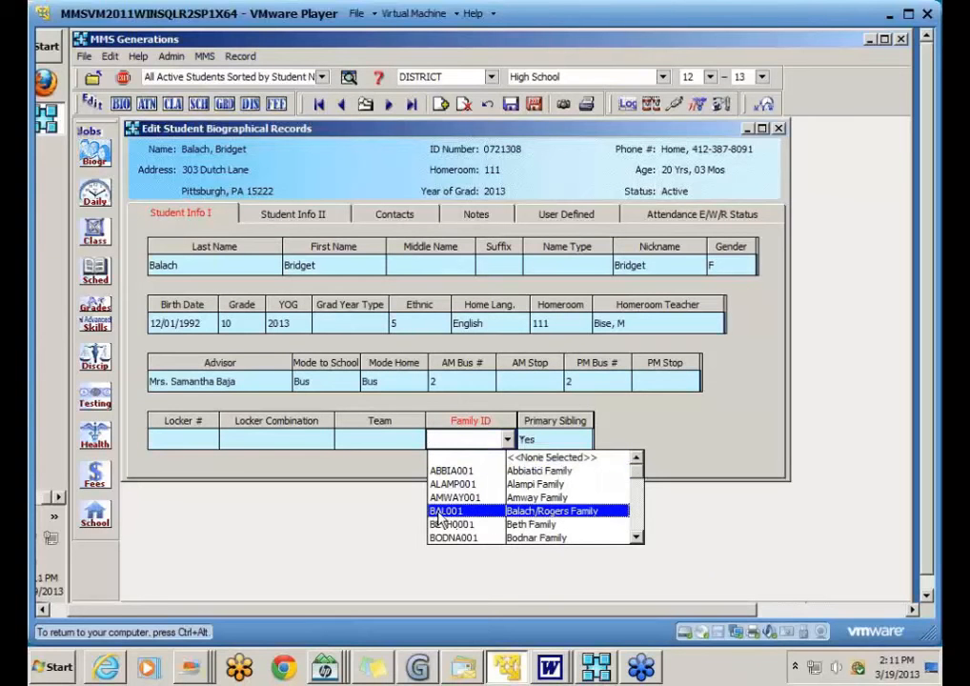
pyautogui.click(548, 516)
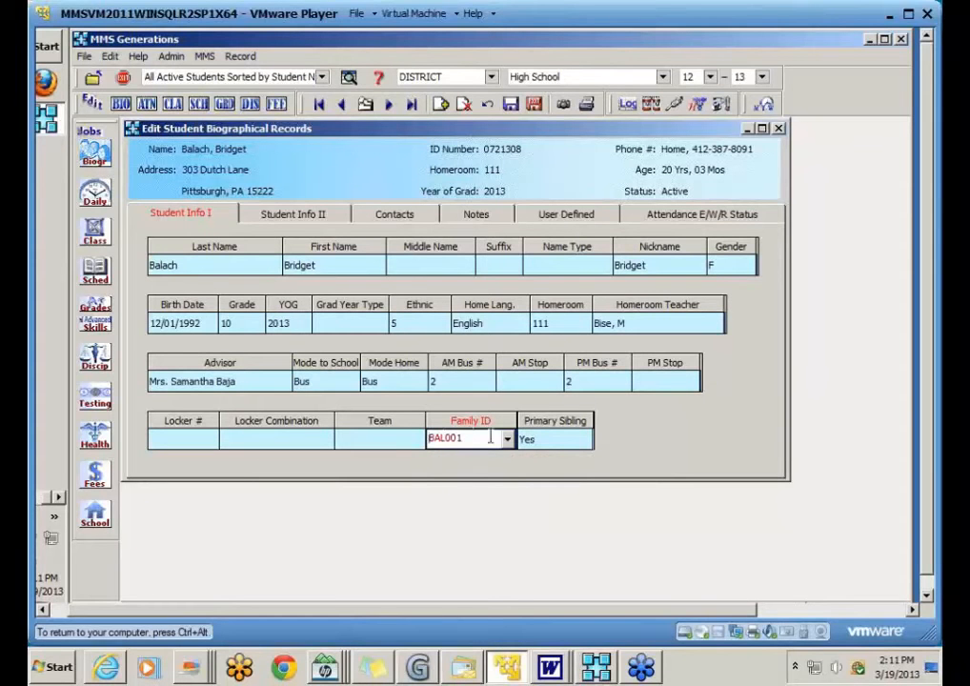
# Step: Assign BAL001 to the next student too, save, review the sibling, then close the editor
pyautogui.click(388, 106)
pyautogui.click(508, 439)
pyautogui.click(453, 514)
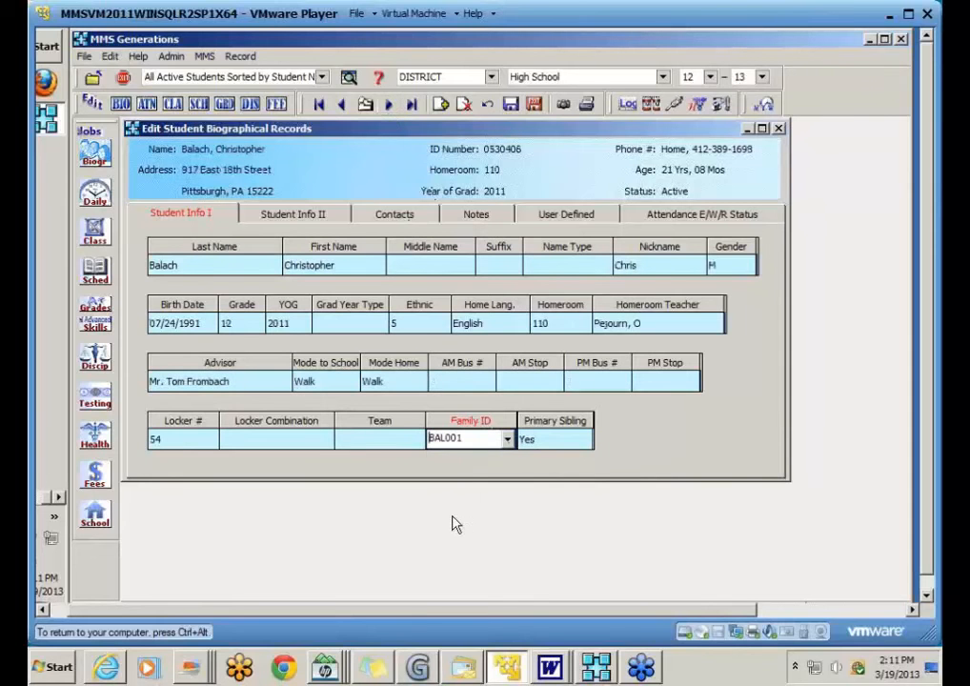
pyautogui.click(511, 106)
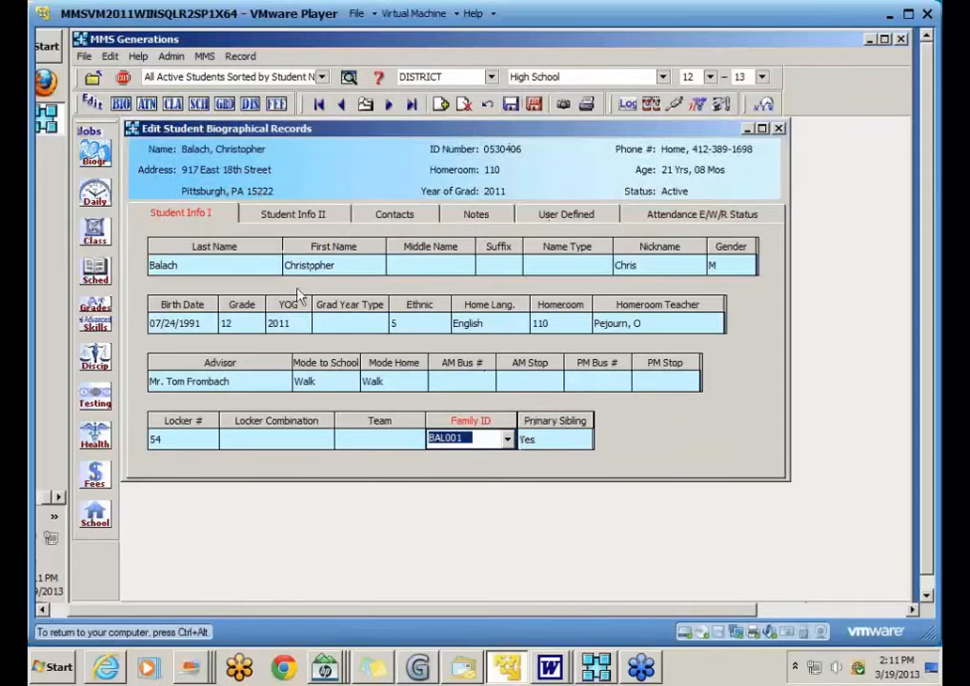
pyautogui.click(341, 105)
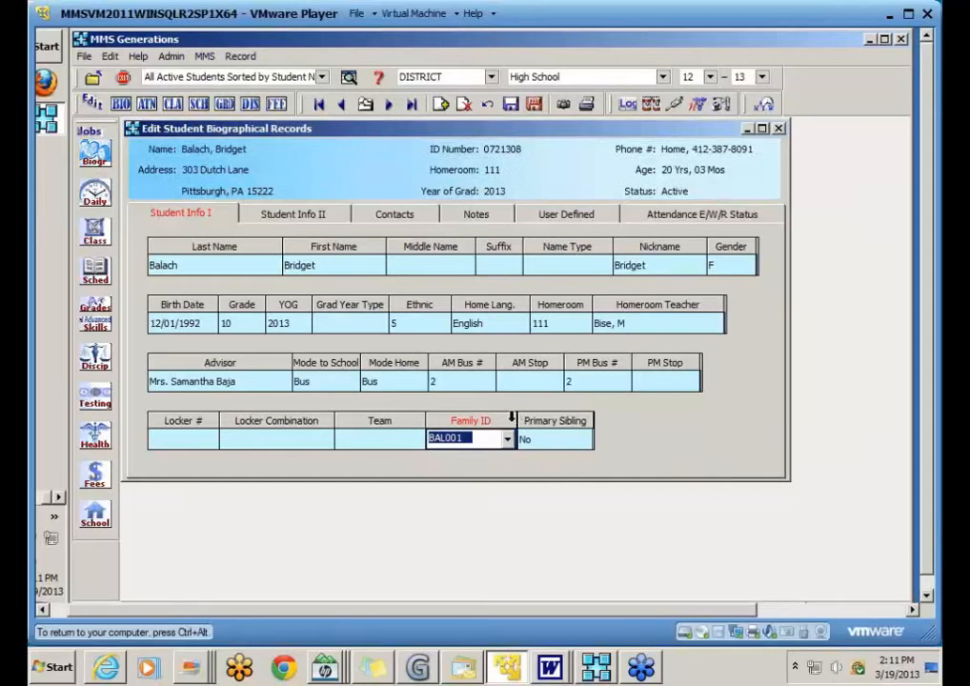
pyautogui.click(540, 105)
# Step: Open Admin > Database Configuration and view its Biographical settings
pyautogui.click(172, 58)
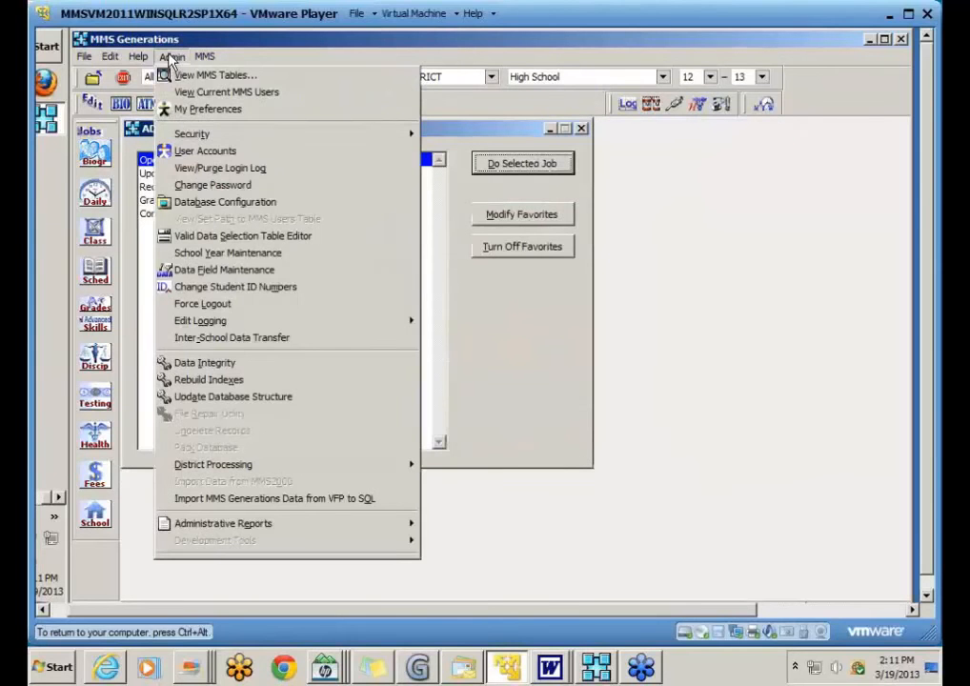
pyautogui.click(198, 203)
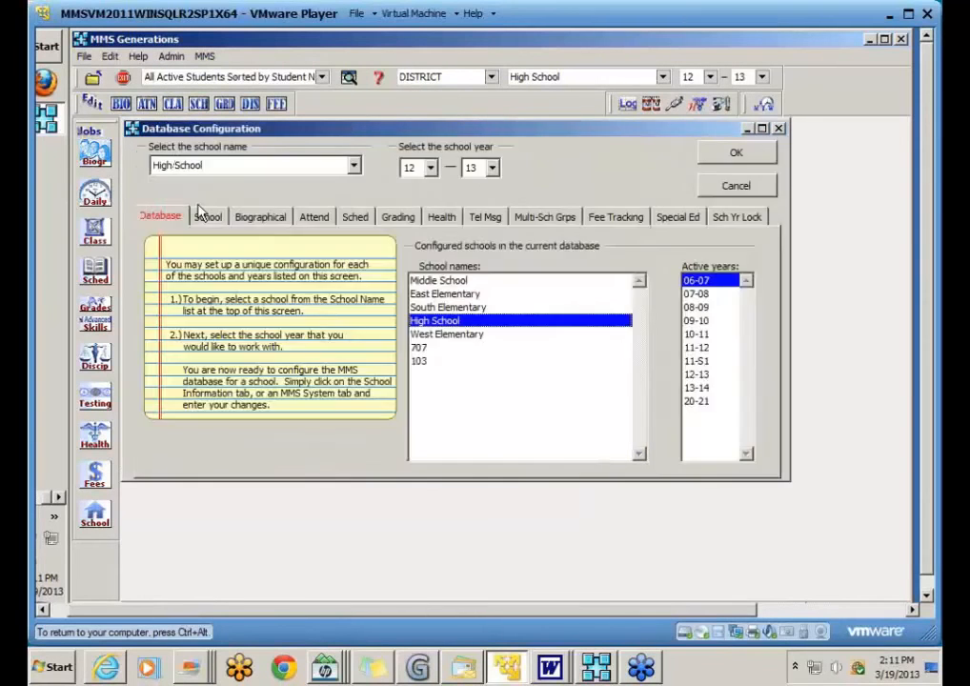
pyautogui.click(257, 217)
# Step: Review the School settings and close Database Configuration with OK
pyautogui.click(207, 217)
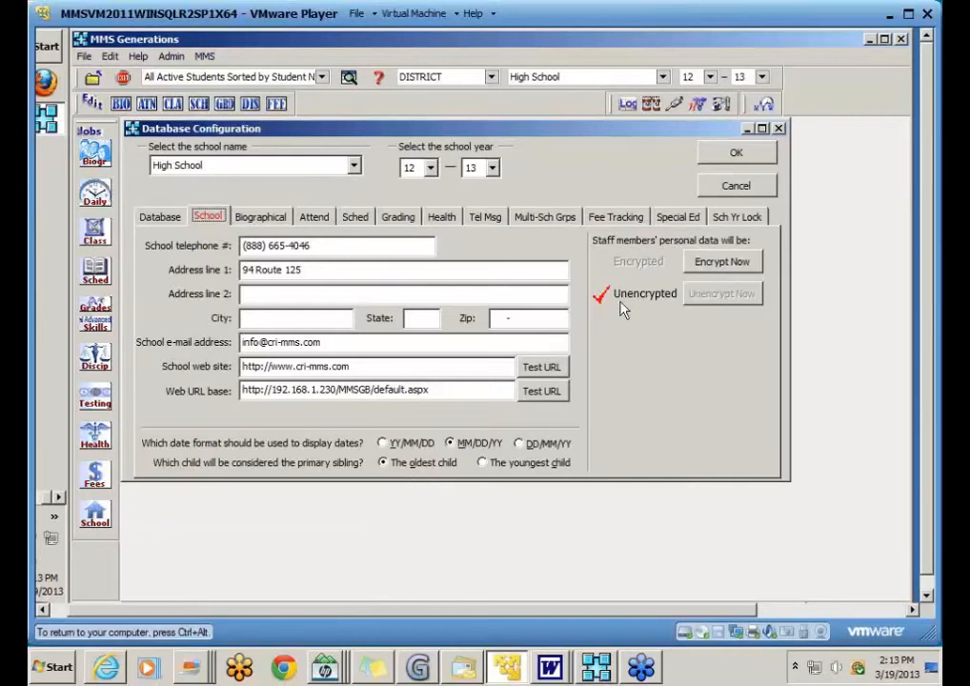
pyautogui.click(733, 157)
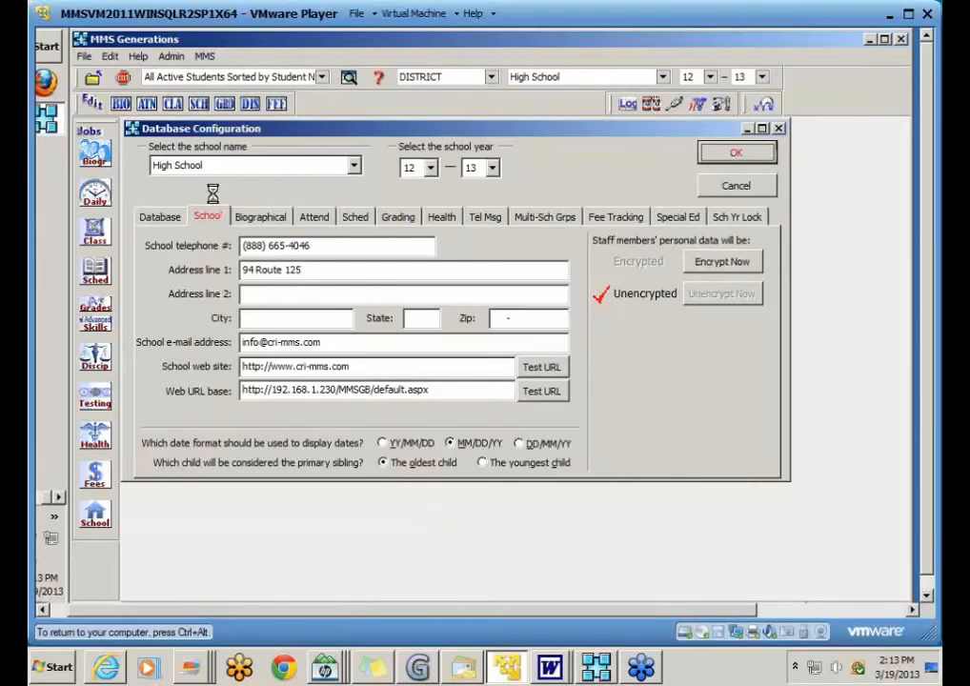
# Step: Reopen the student editor, locate a student by searching 'b', then advance two records
pyautogui.click(121, 104)
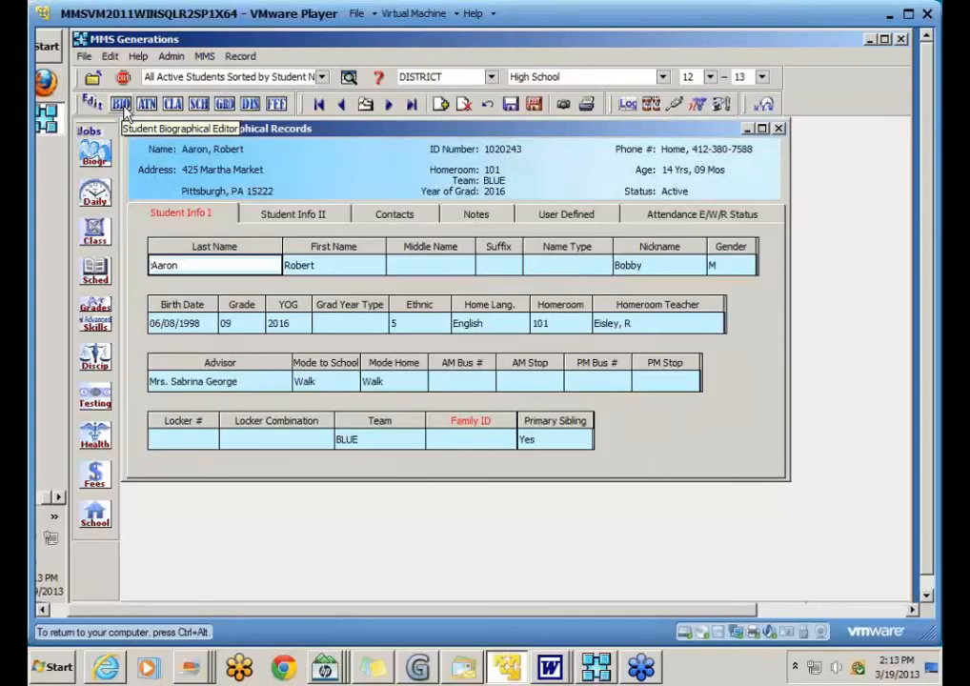
pyautogui.click(369, 107)
pyautogui.write('b')
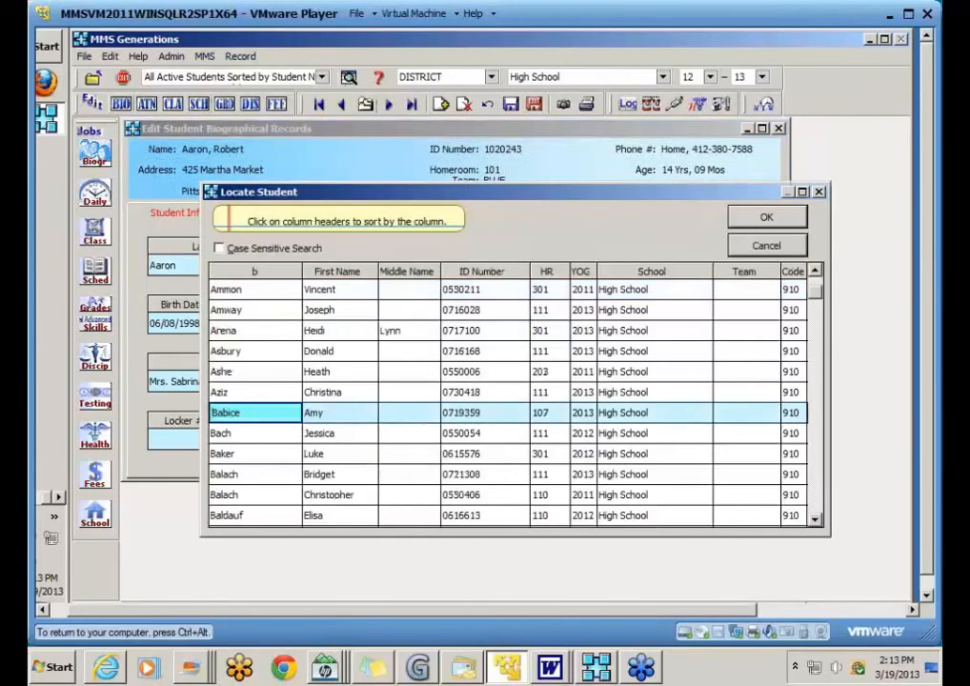
pyautogui.click(289, 477)
pyautogui.click(759, 217)
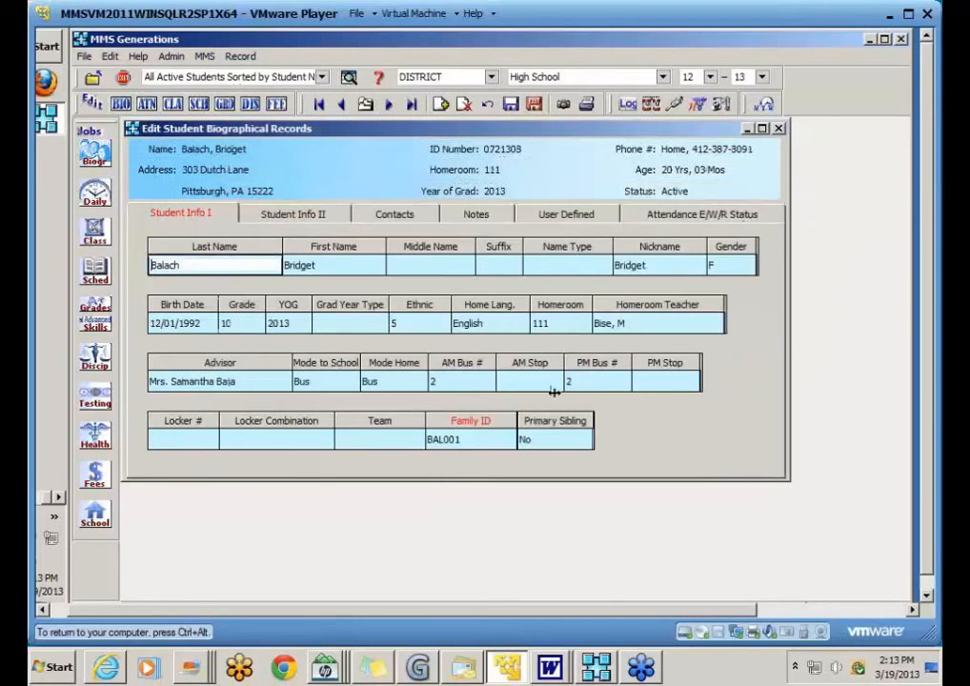
pyautogui.click(390, 106)
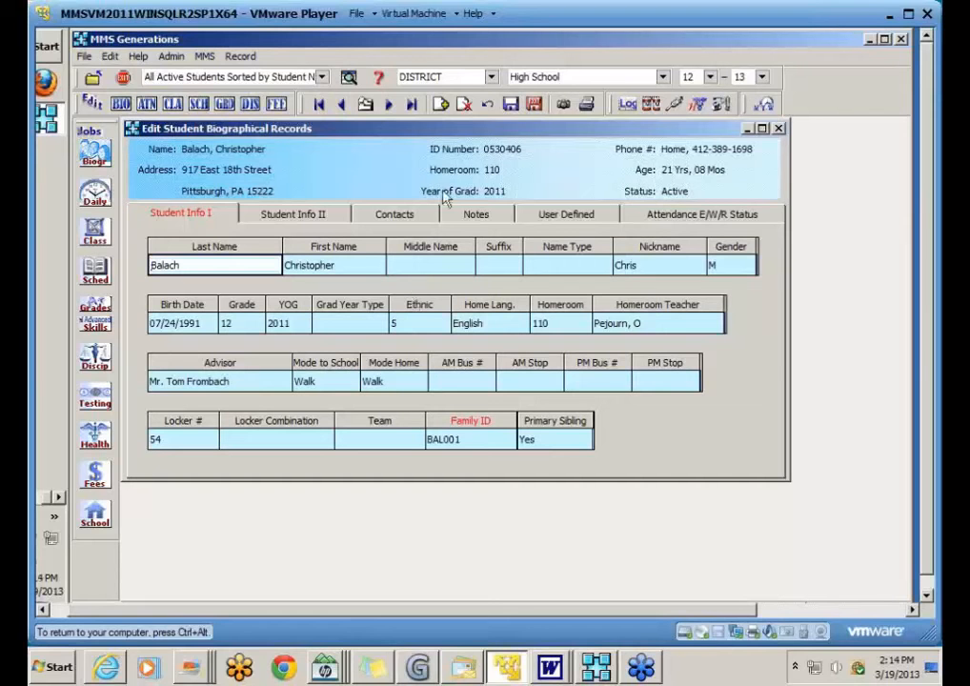
pyautogui.click(389, 105)
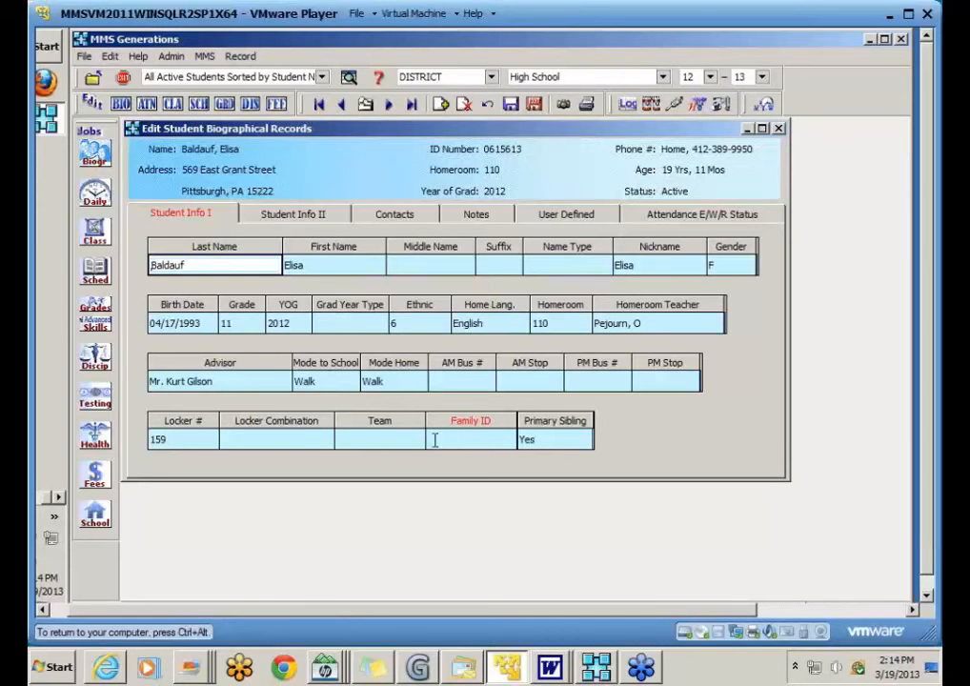
# Step: Check the Family ID, go back two records to the first sibling, and view its Contacts
pyautogui.click(434, 440)
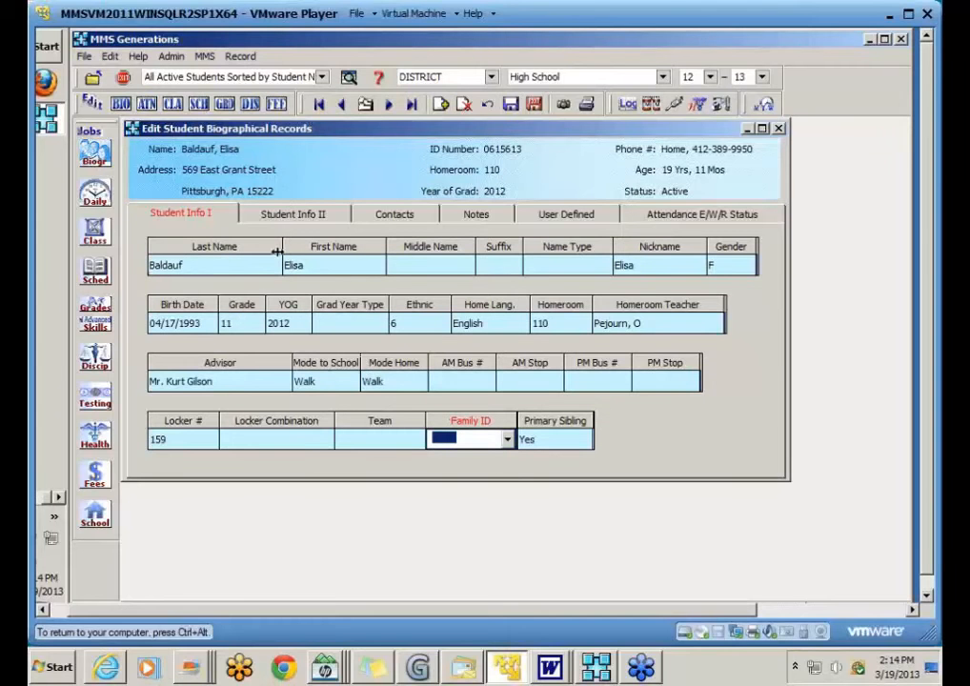
pyautogui.click(342, 105)
pyautogui.click(342, 105)
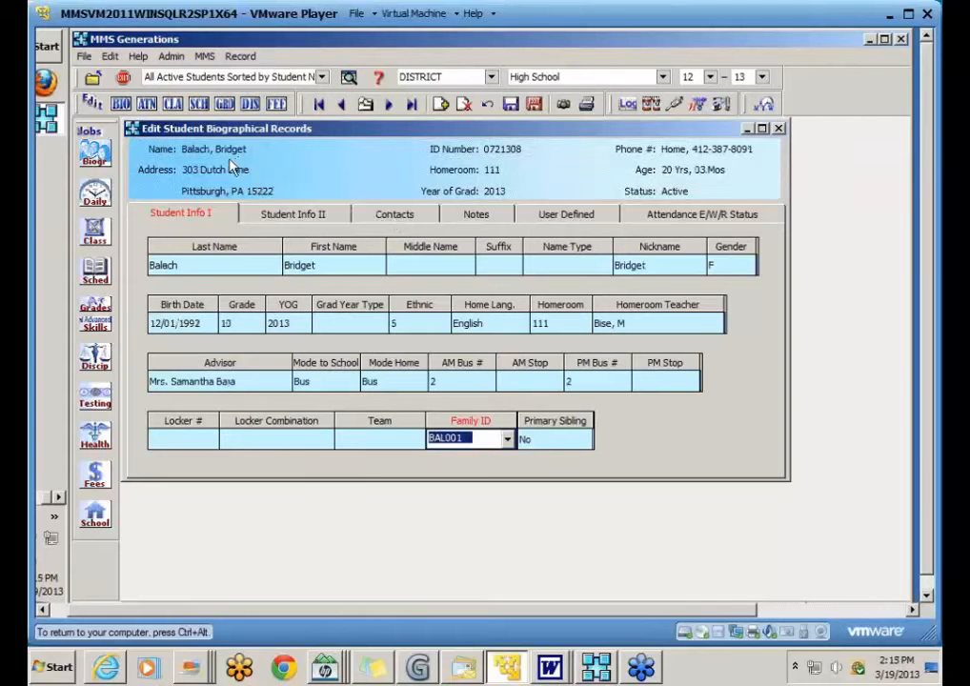
pyautogui.click(391, 215)
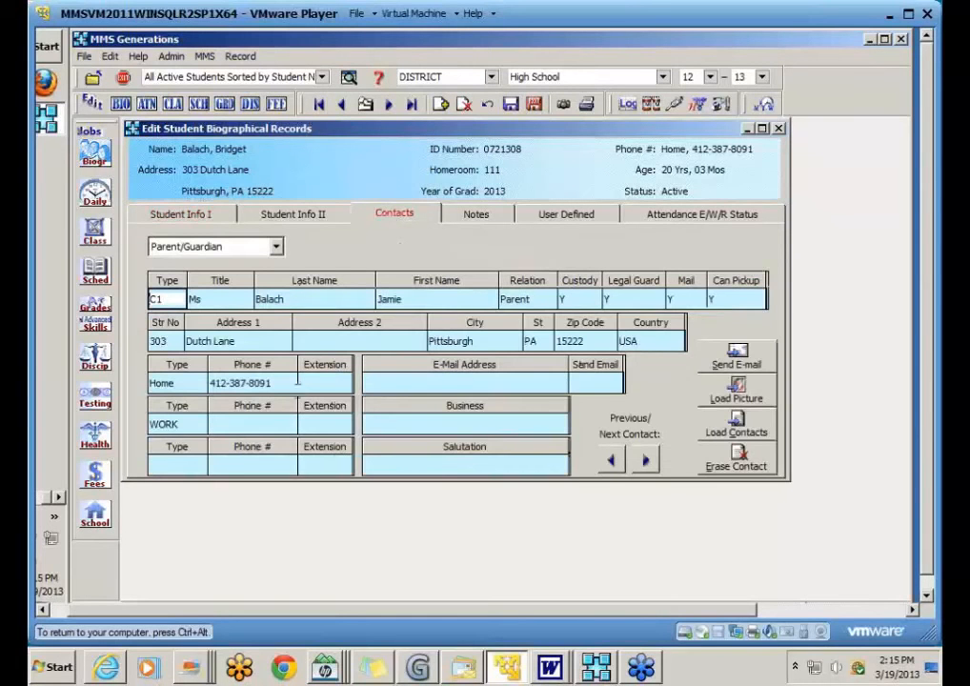
pyautogui.click(229, 429)
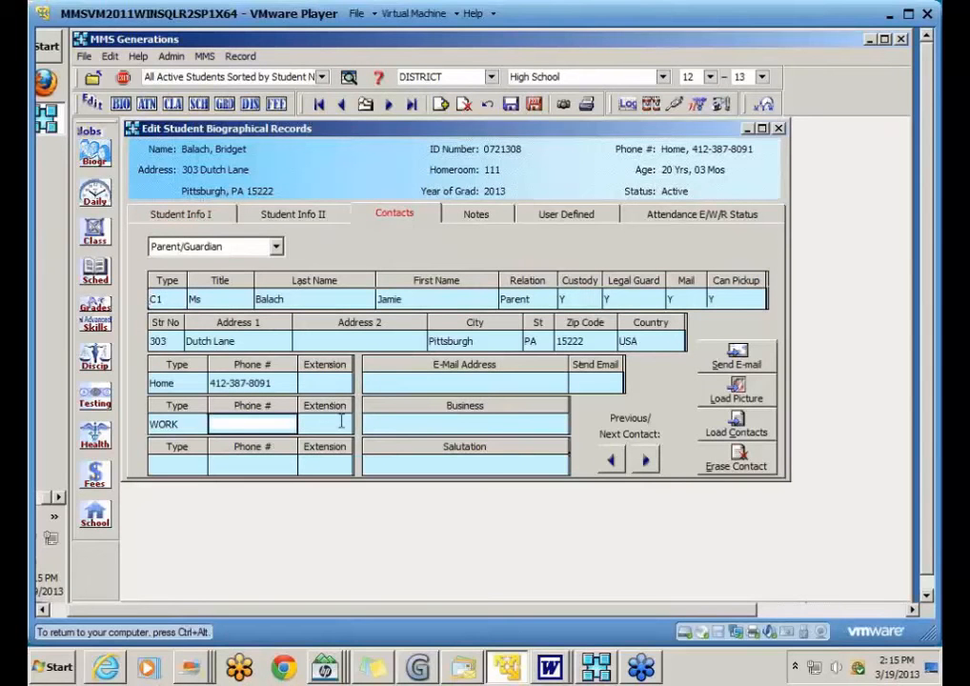
pyautogui.write('555-555-5555')
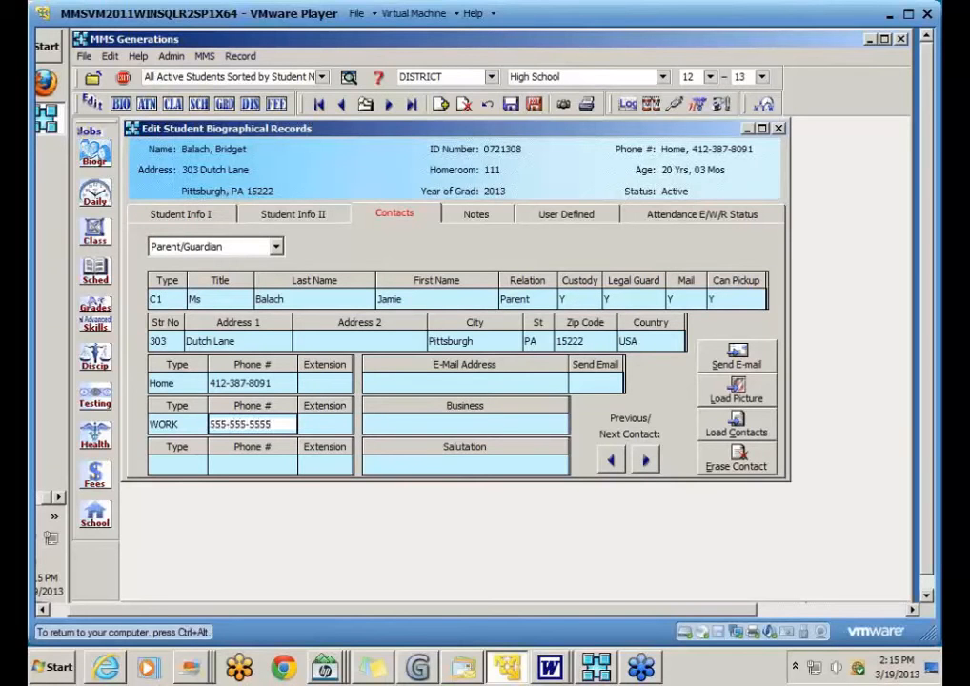
pyautogui.click(329, 424)
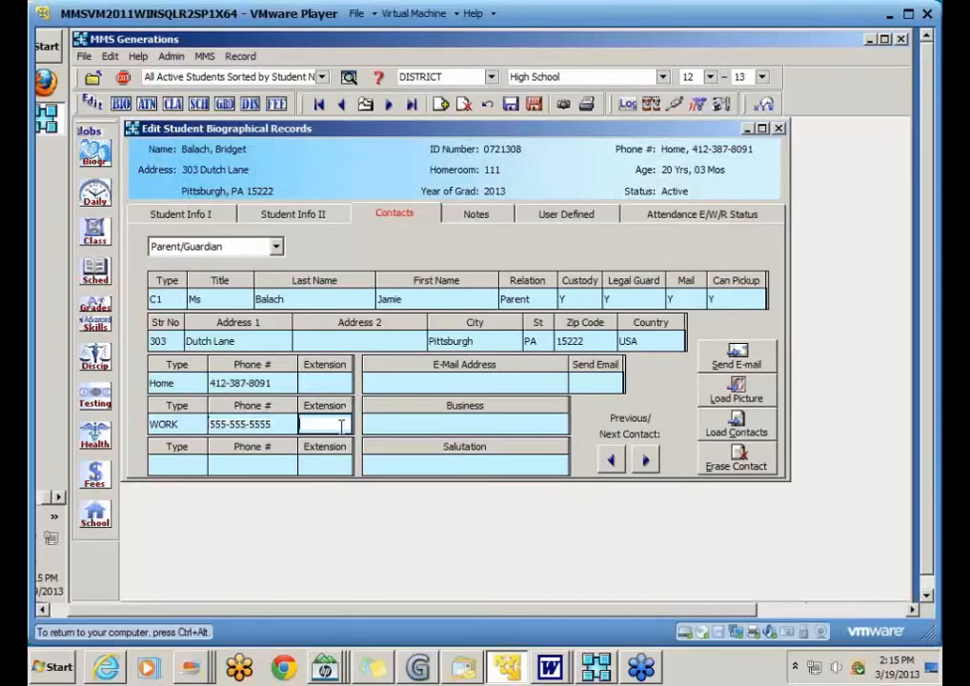
pyautogui.click(512, 105)
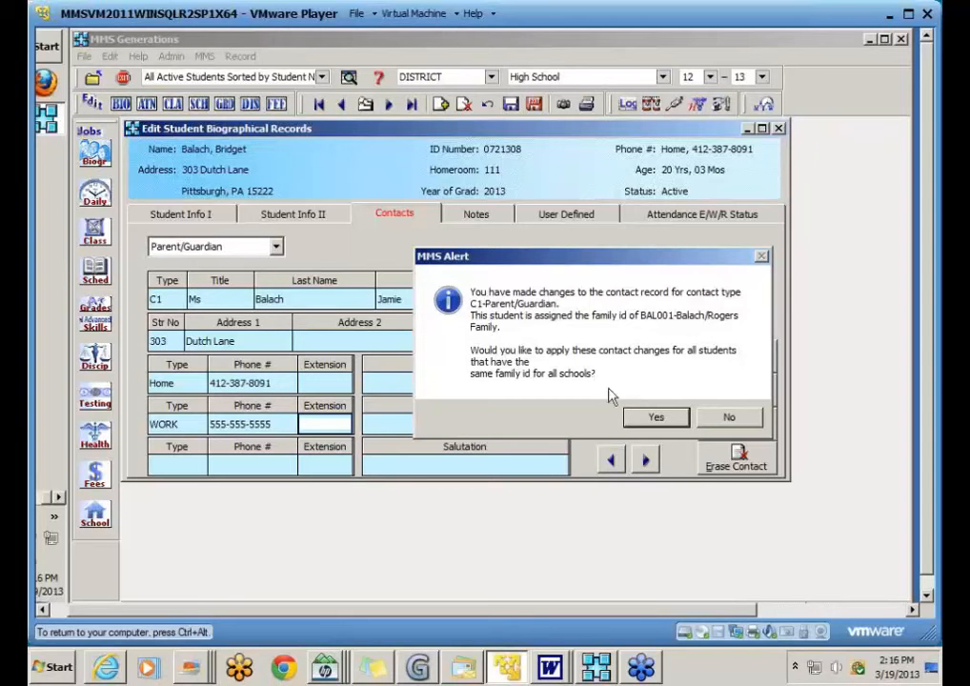
pyautogui.click(655, 420)
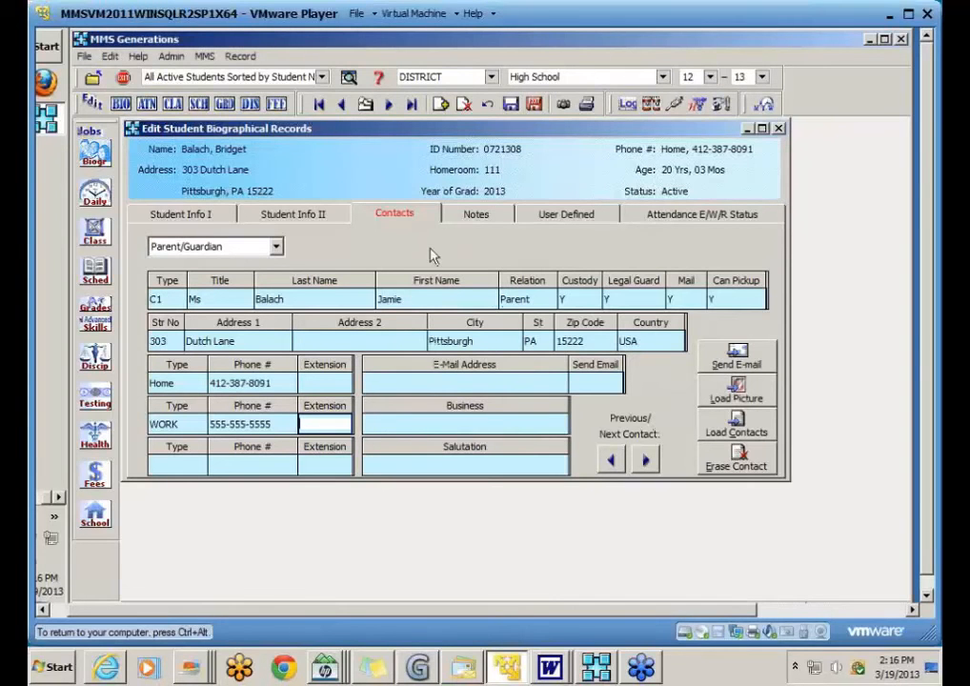
pyautogui.click(389, 105)
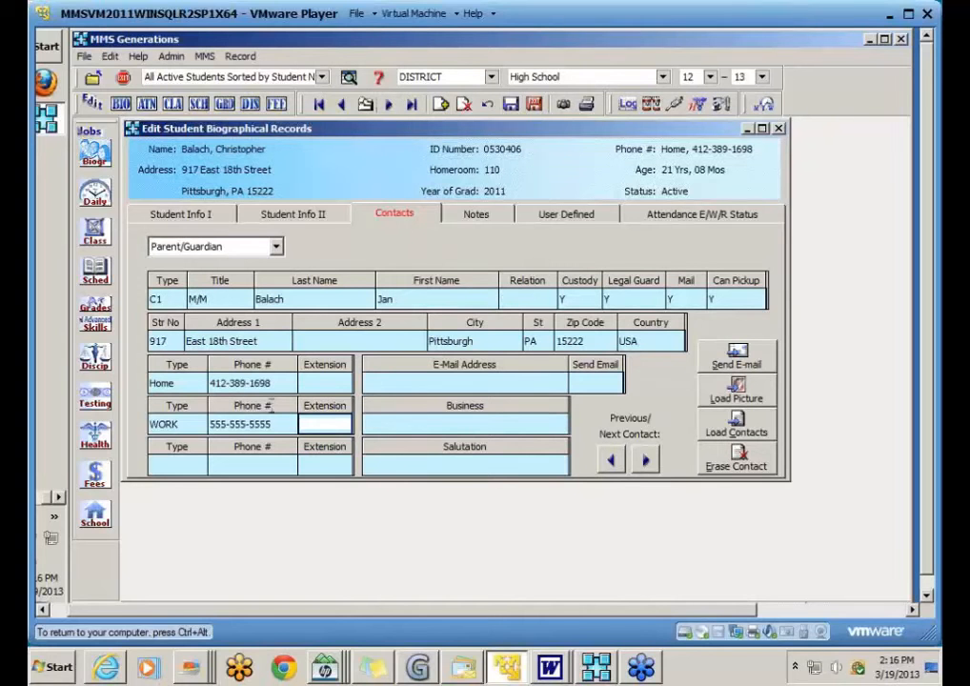
pyautogui.moveTo(211, 426); pyautogui.dragTo(286, 423)
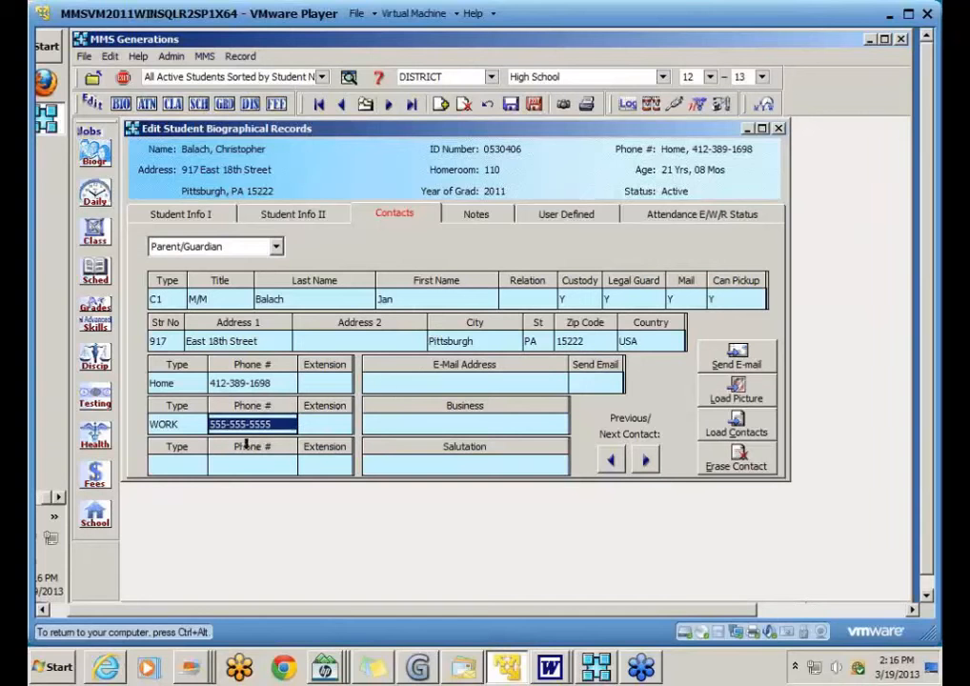
pyautogui.click(183, 461)
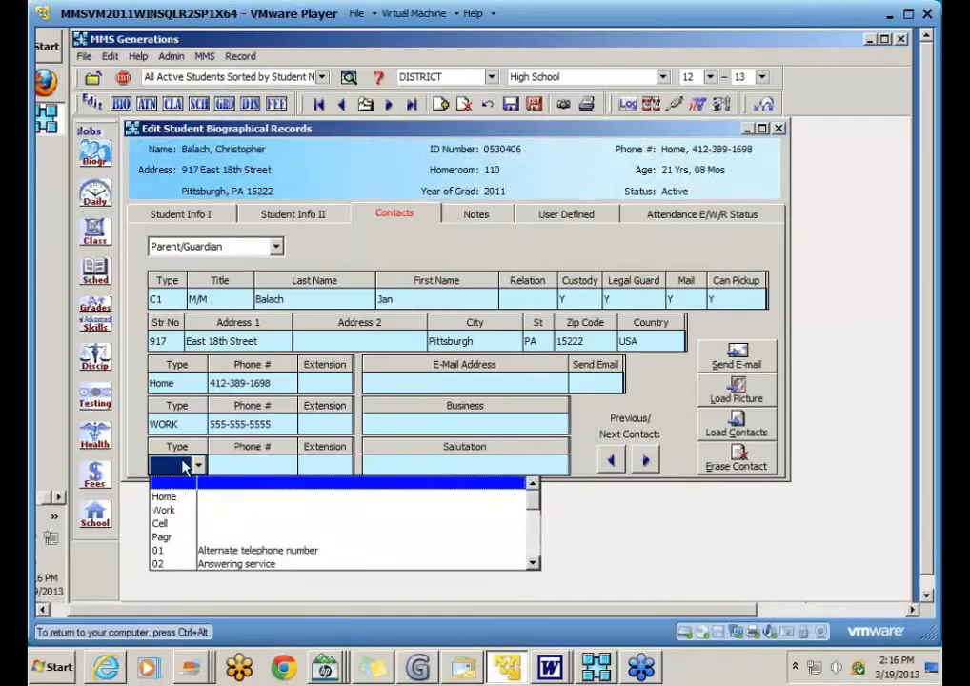
pyautogui.click(162, 523)
pyautogui.press('Tab')
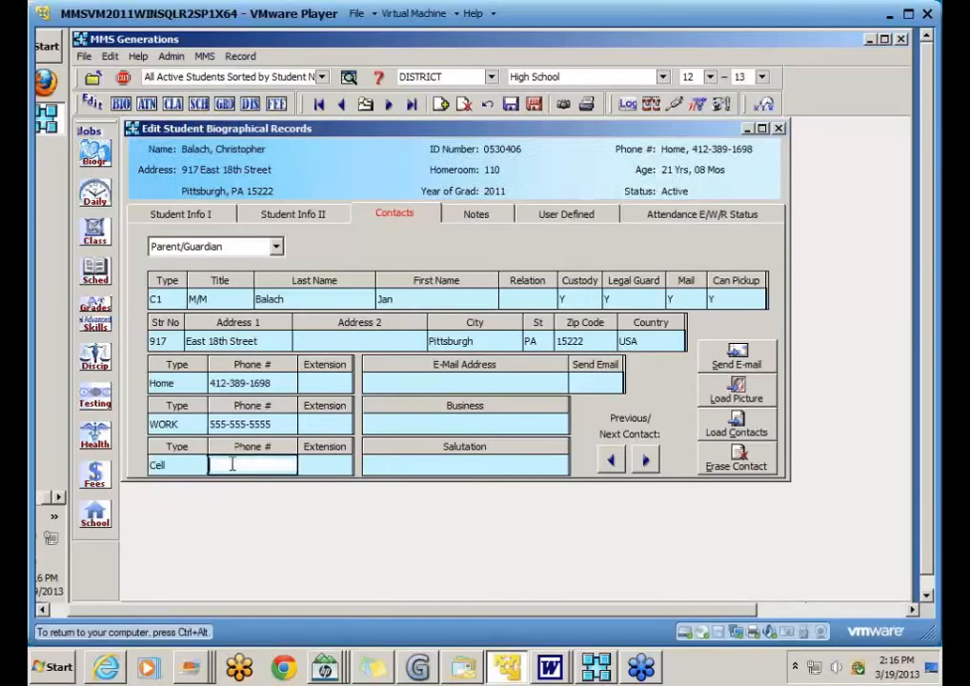
pyautogui.write('444-444-4444')
pyautogui.click(326, 463)
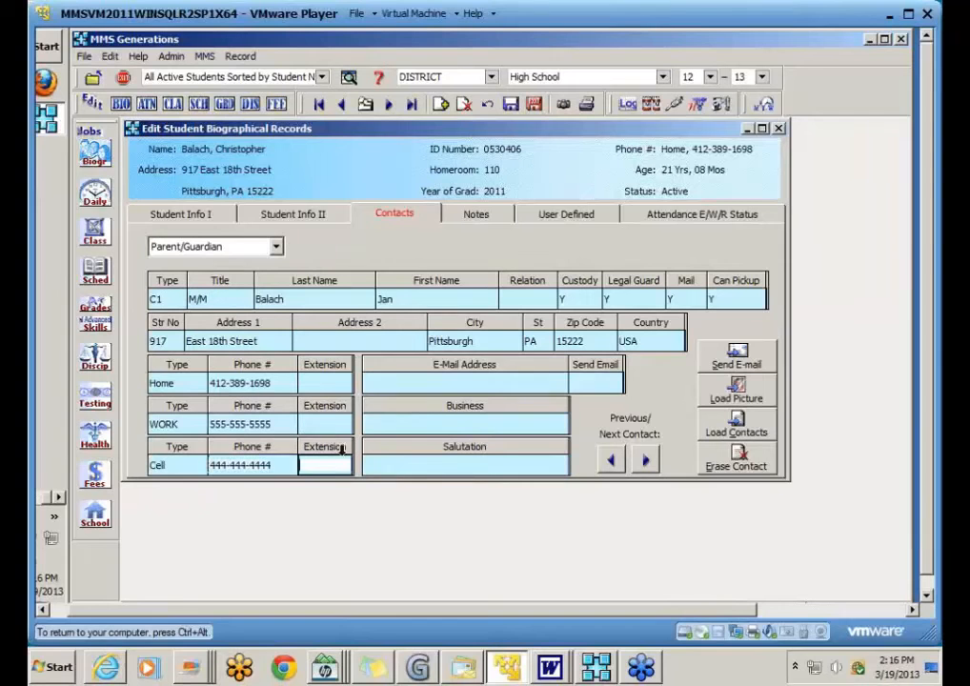
pyautogui.click(511, 105)
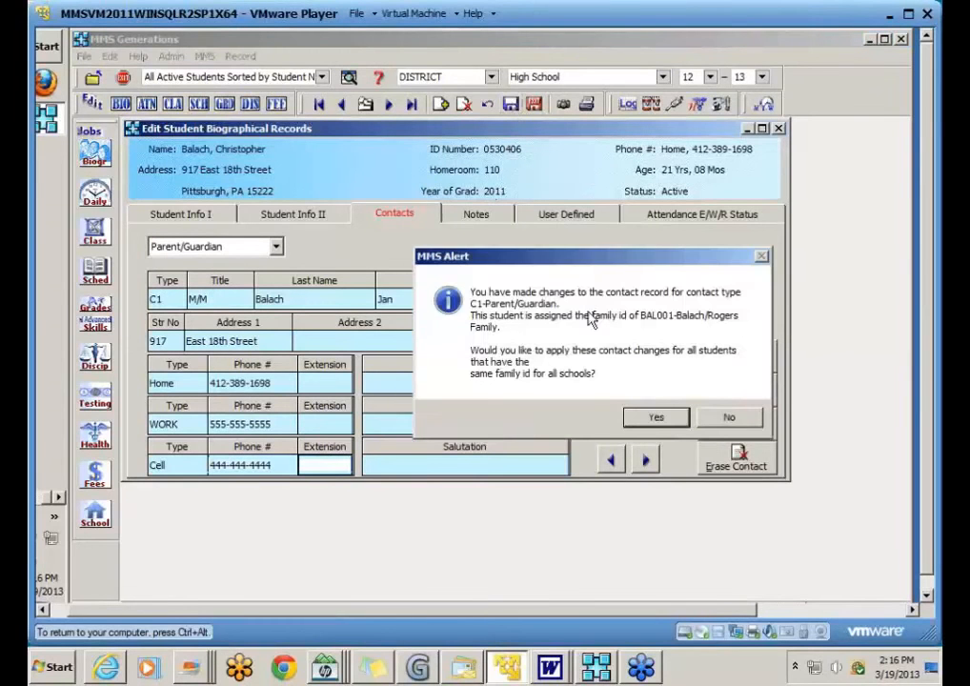
pyautogui.click(655, 419)
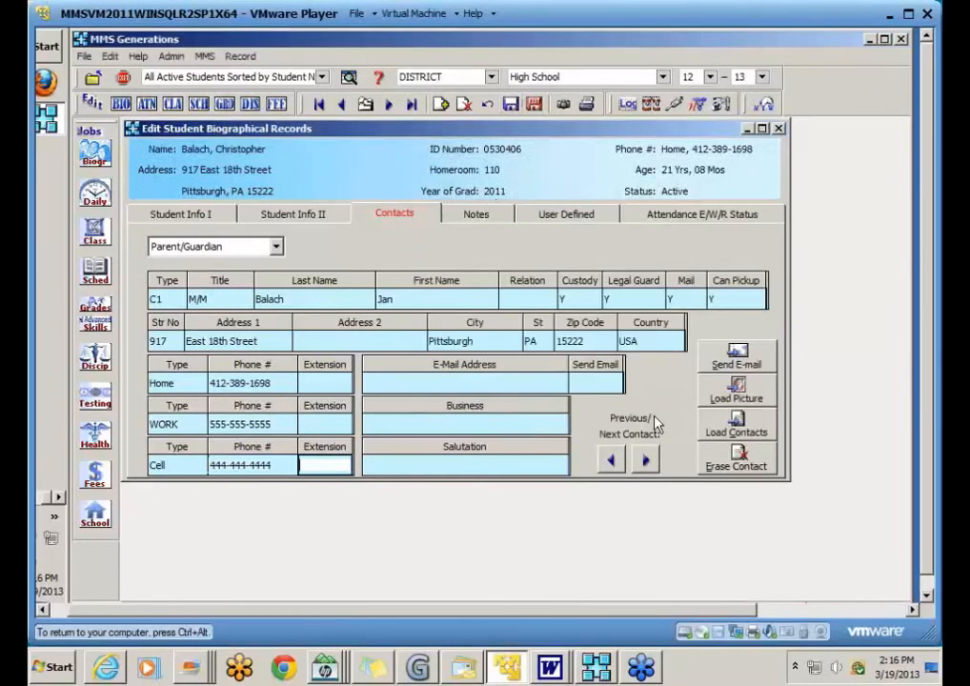
pyautogui.click(339, 104)
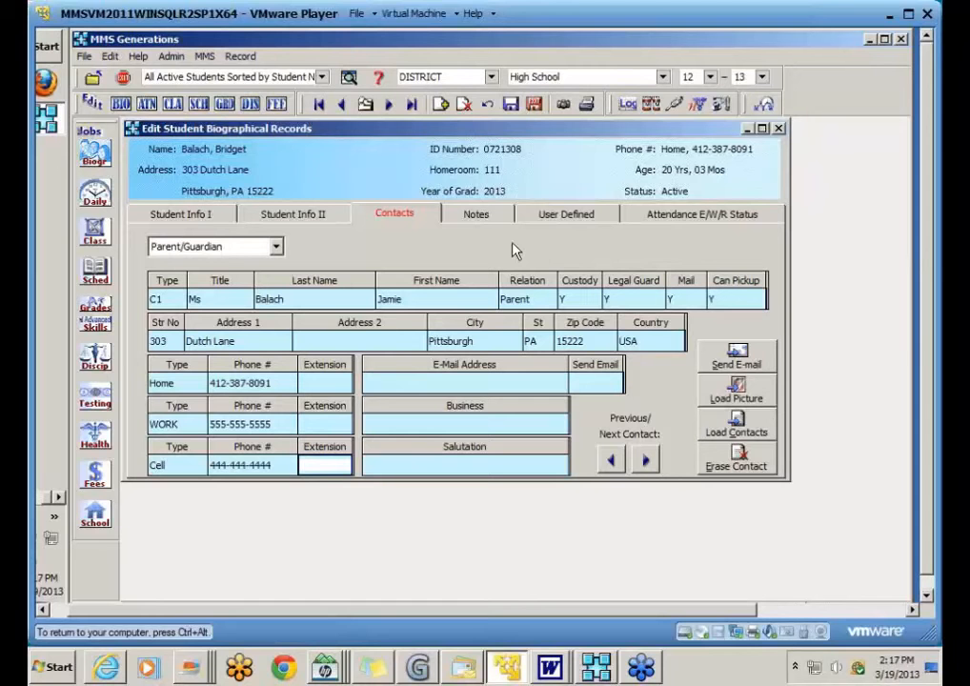
# Step: Close the editor and enable the Biographical option blocking contact updates to same-family students
pyautogui.click(535, 105)
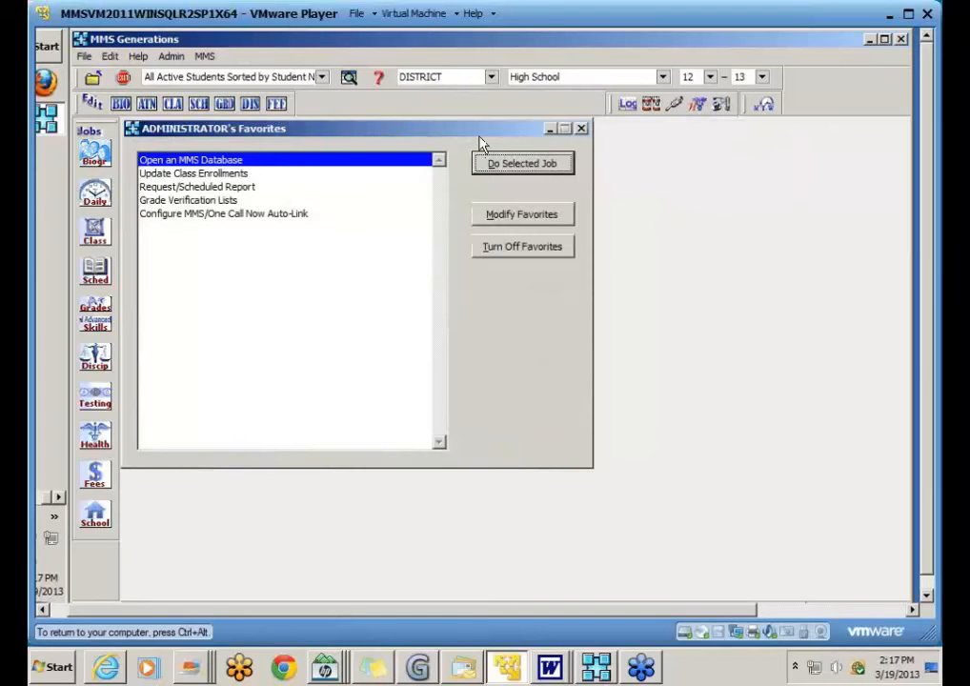
pyautogui.click(171, 57)
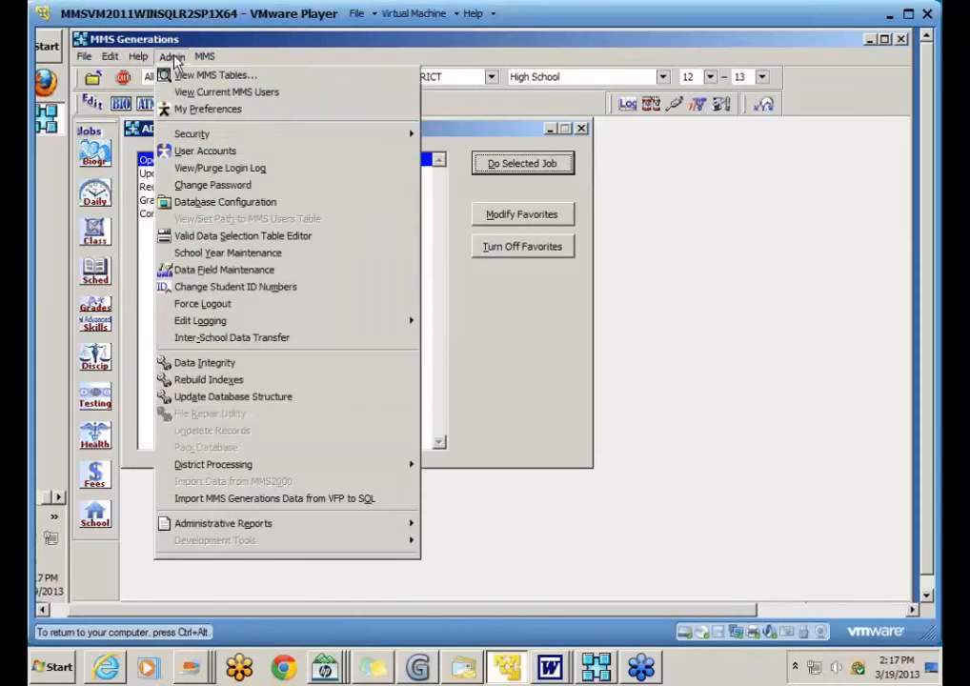
pyautogui.click(310, 212)
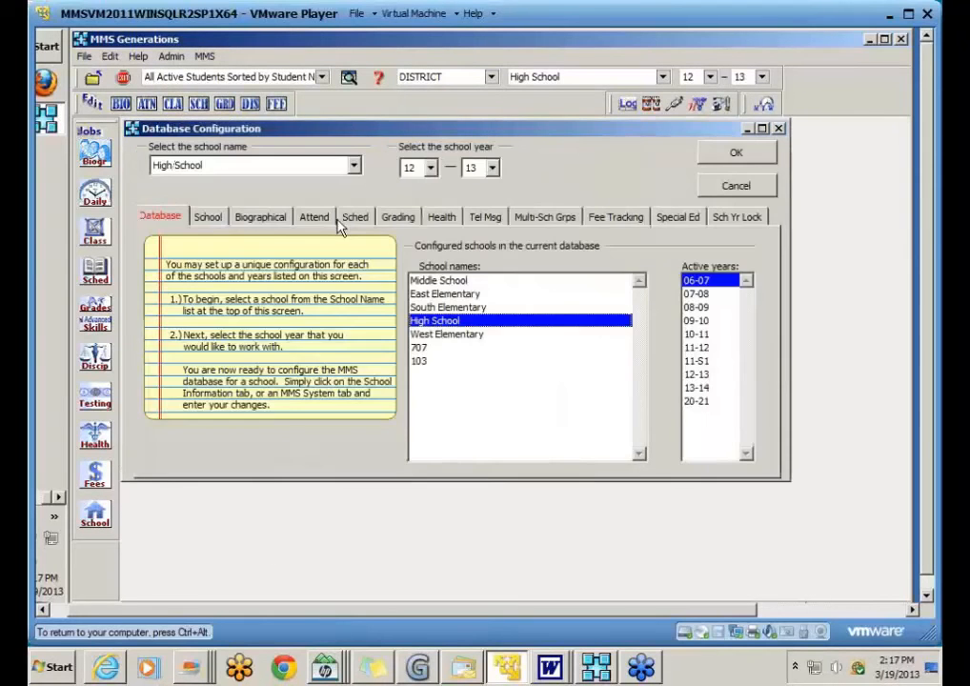
pyautogui.click(275, 221)
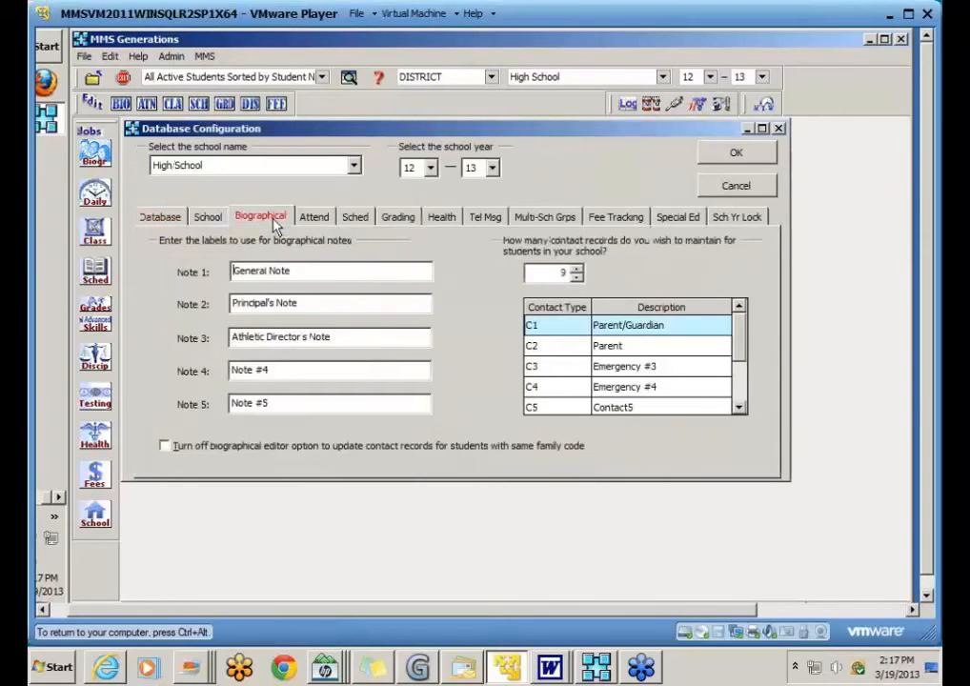
pyautogui.click(928, 38)
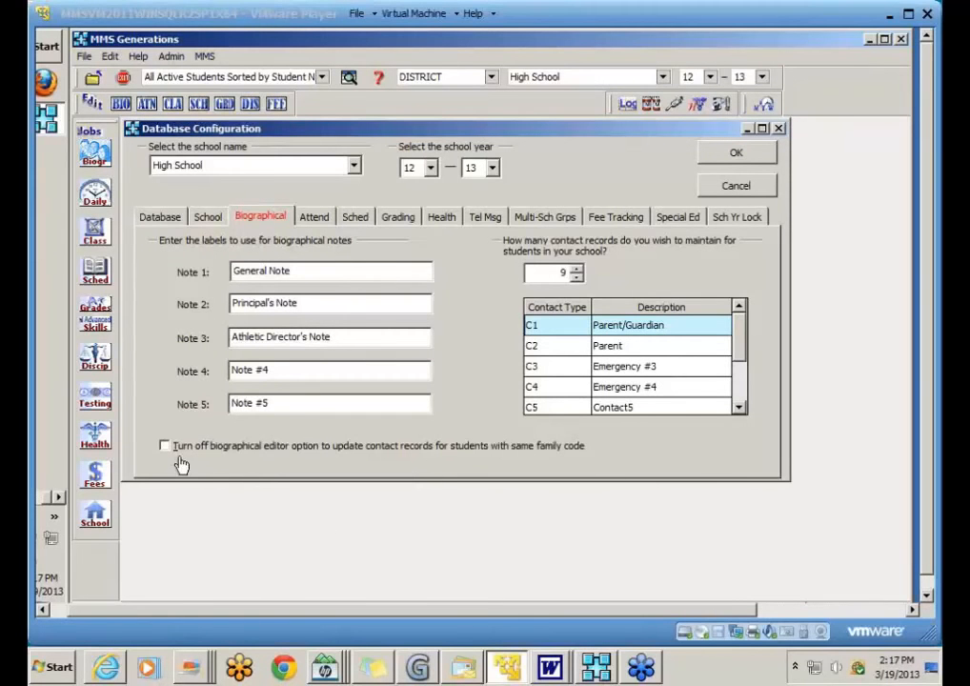
pyautogui.click(238, 463)
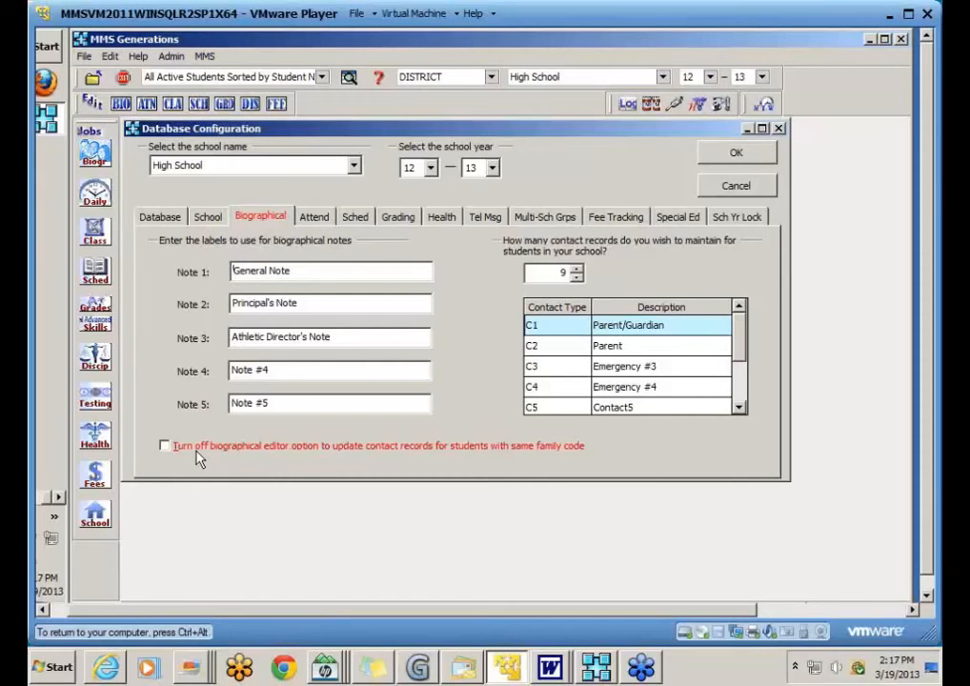
pyautogui.click(165, 448)
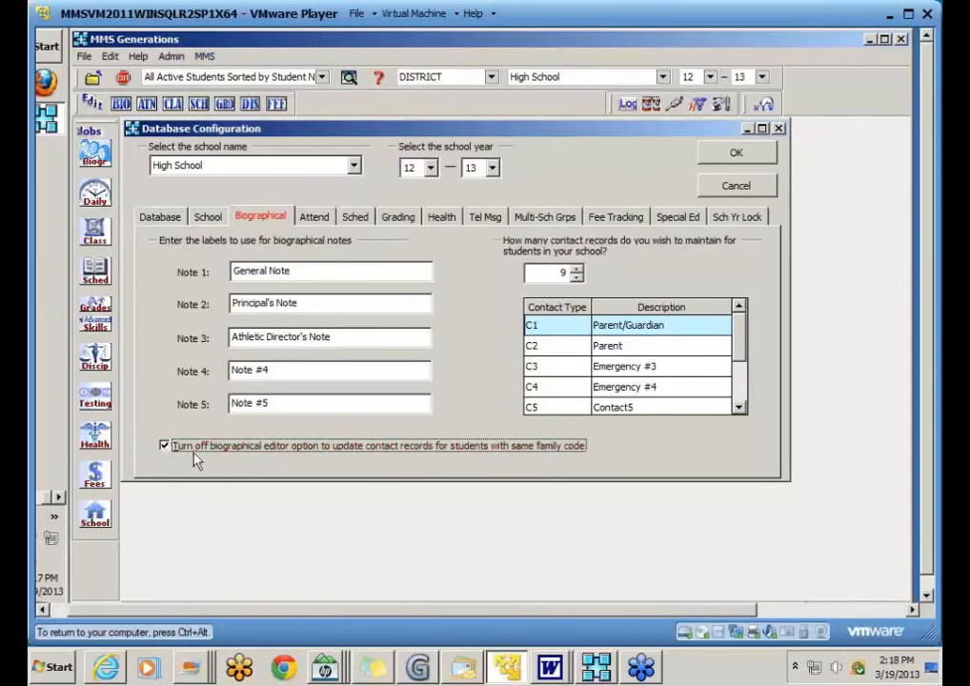
pyautogui.click(729, 160)
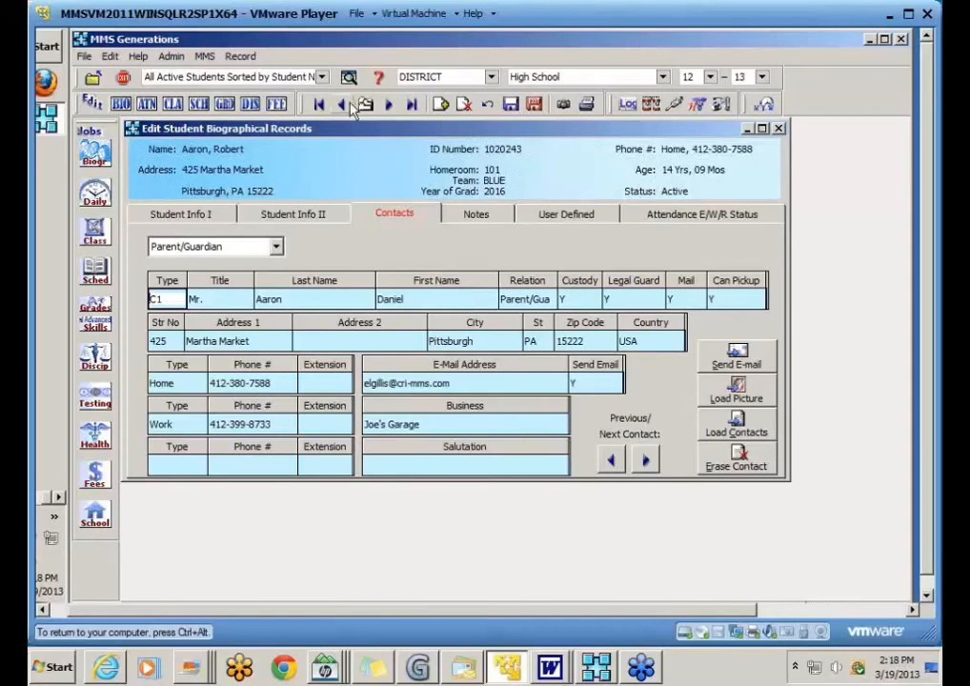
# Step: Locate and load the Balach student record from the student search list
pyautogui.click(364, 104)
pyautogui.write('b')
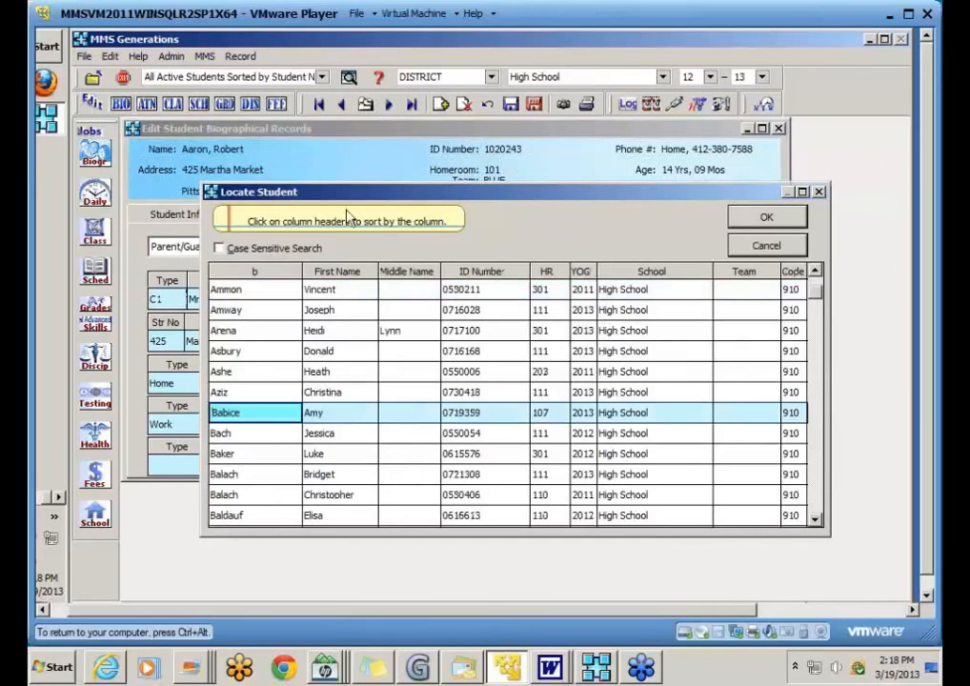
pyautogui.click(282, 474)
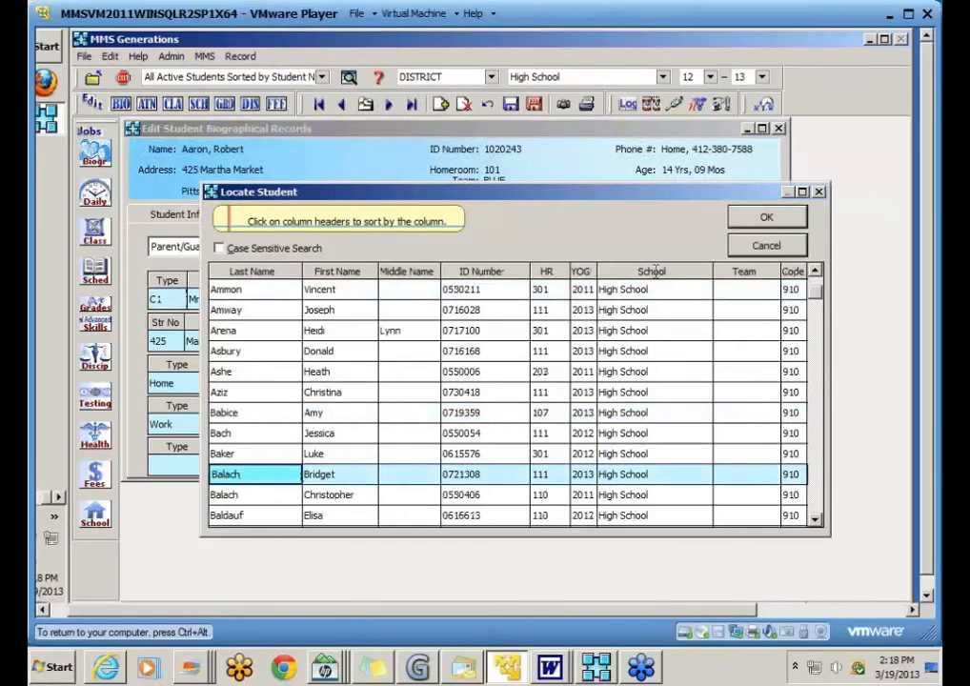
pyautogui.click(752, 218)
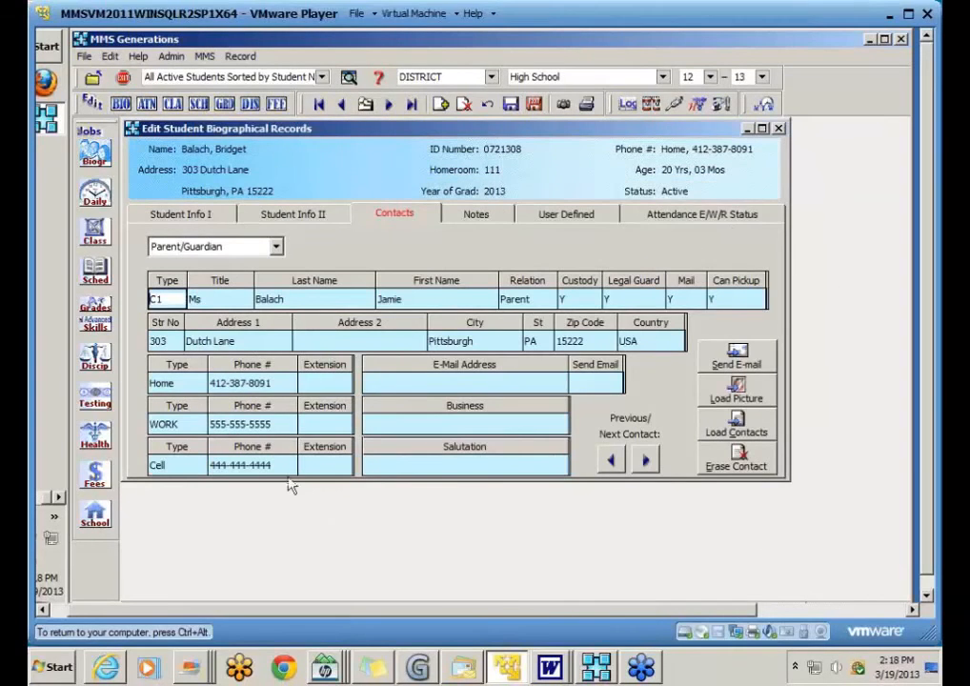
# Step: Delete the parent's cell phone number, leave its phone type blank, then view the sibling's record
pyautogui.moveTo(284, 464); pyautogui.dragTo(201, 465)
pyautogui.press('Delete')
pyautogui.click(181, 467)
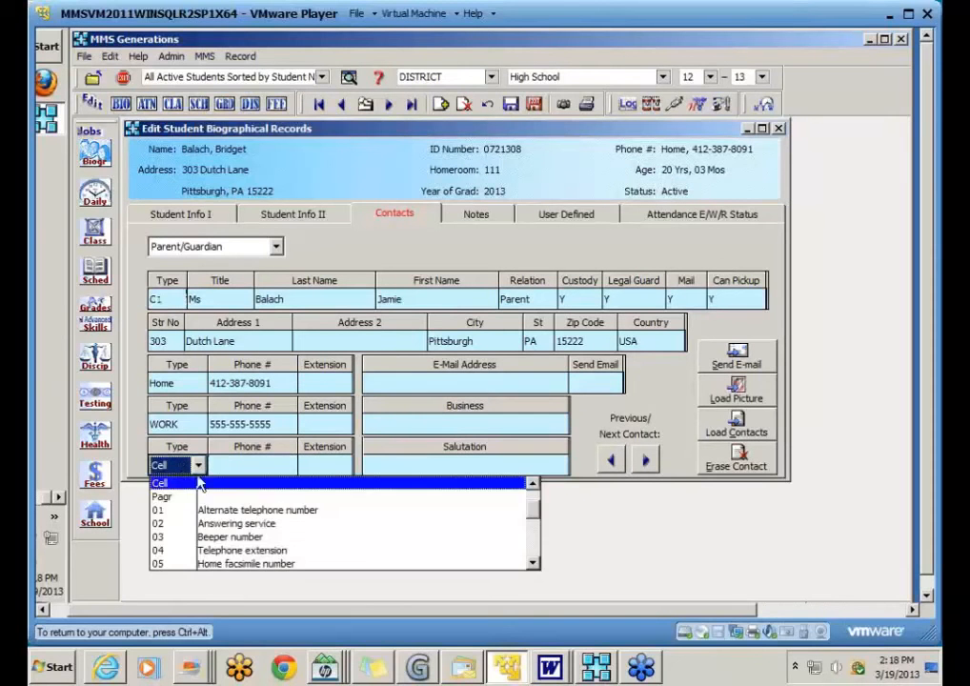
pyautogui.moveTo(531, 506); pyautogui.dragTo(534, 475)
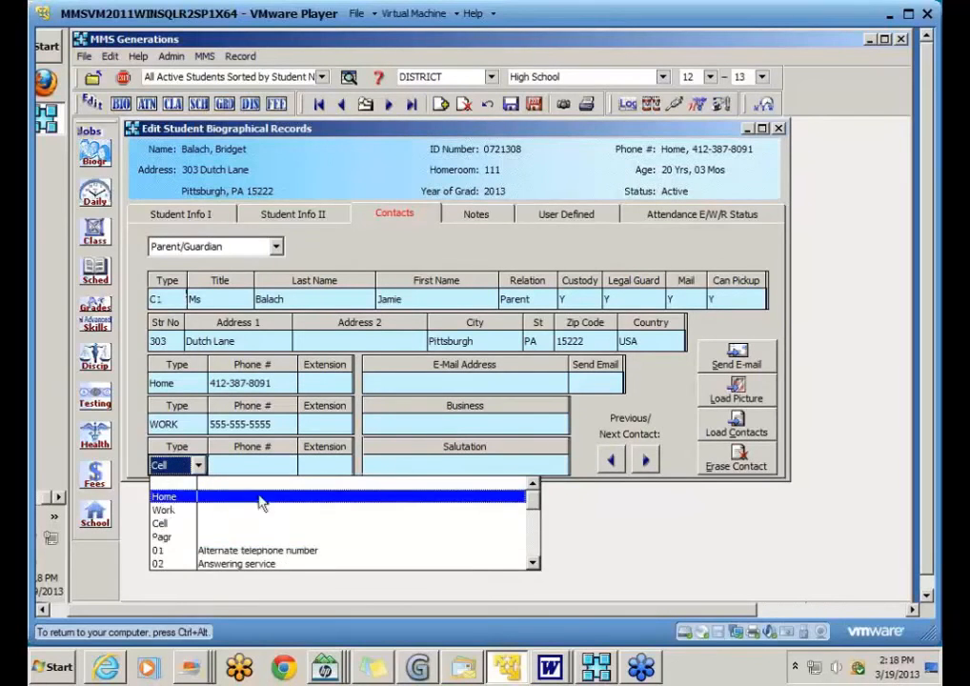
pyautogui.click(164, 483)
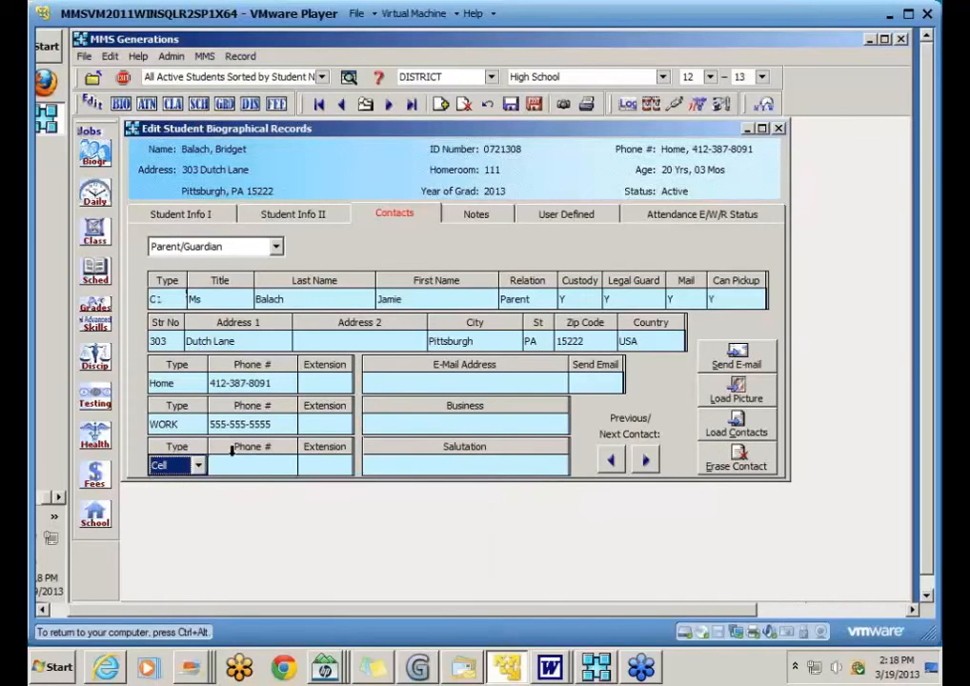
pyautogui.click(198, 467)
pyautogui.press('Up')
pyautogui.press('Up')
pyautogui.press('Up')
pyautogui.press('Return')
pyautogui.click(390, 106)
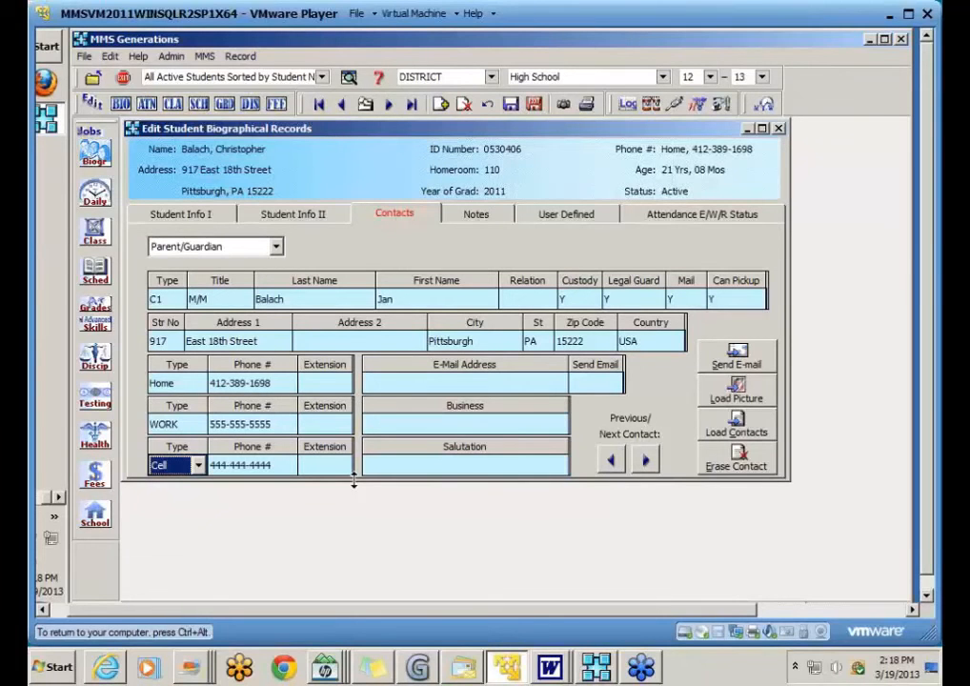
# Step: Close the editor and uncheck the Biographical option so contact edits update the whole family again
pyautogui.click(535, 107)
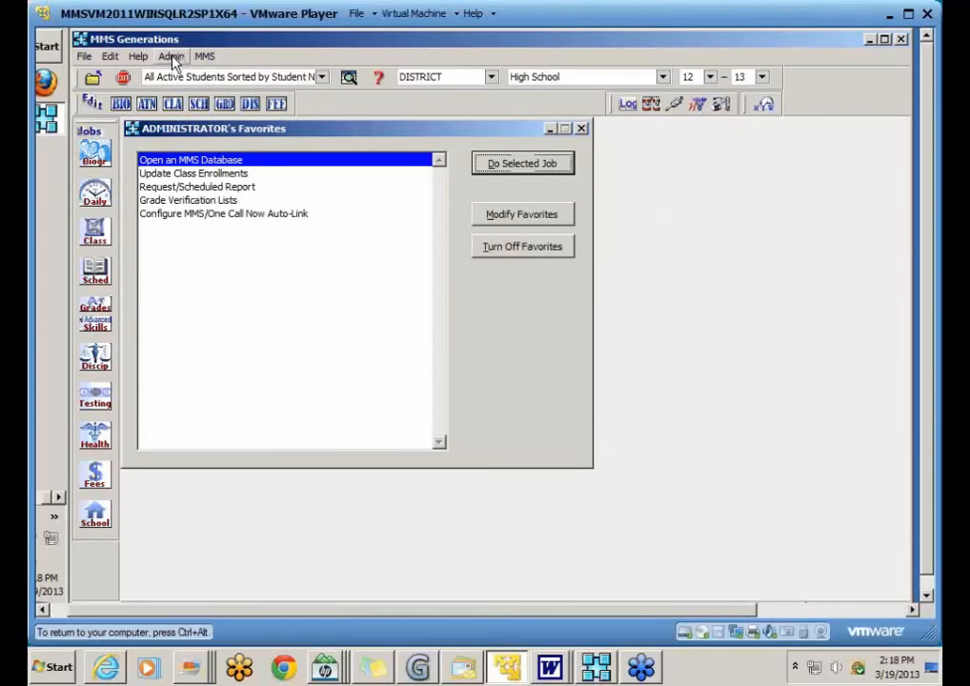
pyautogui.click(171, 57)
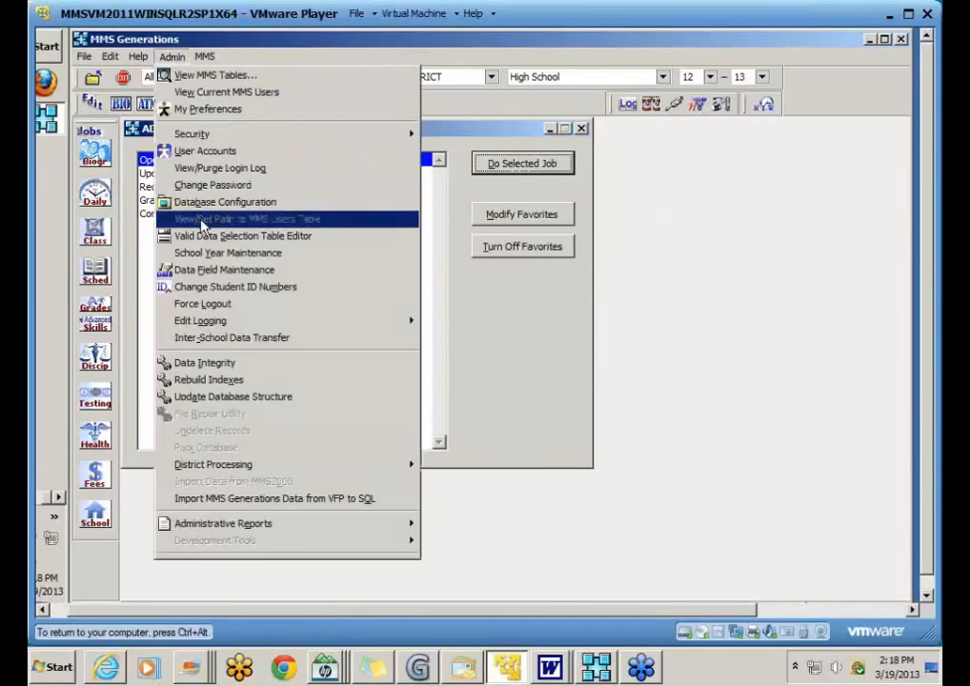
pyautogui.click(207, 205)
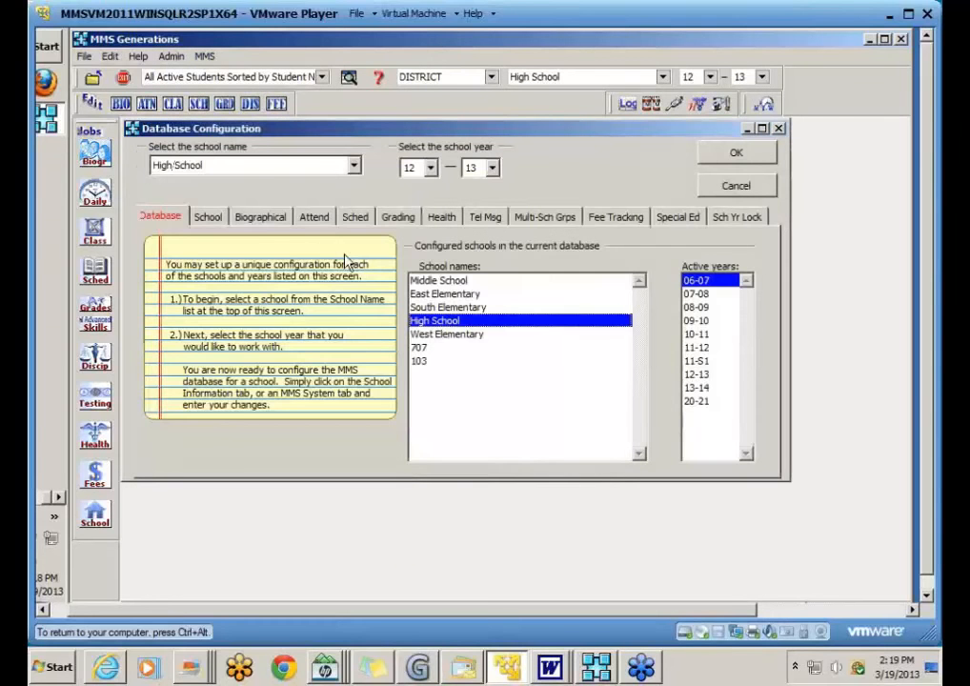
pyautogui.click(241, 218)
pyautogui.click(164, 445)
pyautogui.click(736, 156)
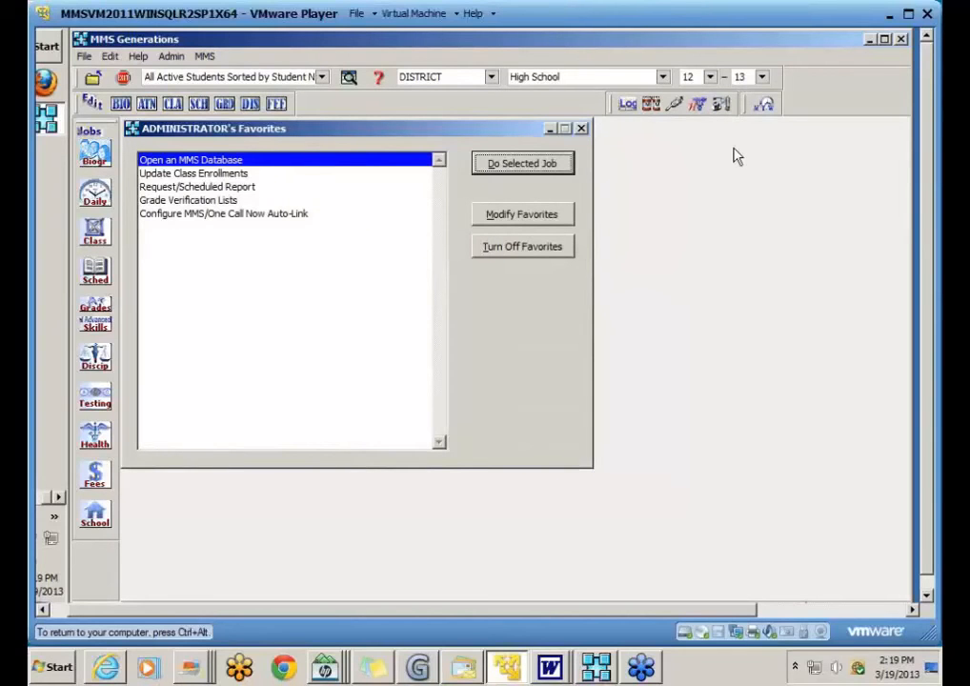
pyautogui.click(677, 191)
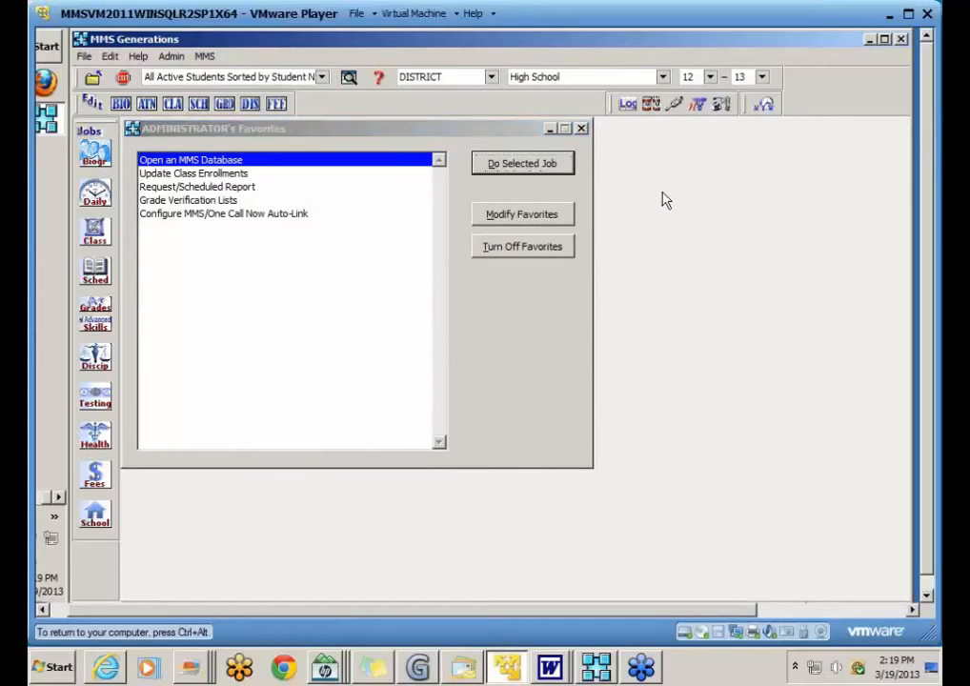
# Step: Open the Family Codes Listing report and preview the codes-only list of family IDs and names
pyautogui.click(96, 155)
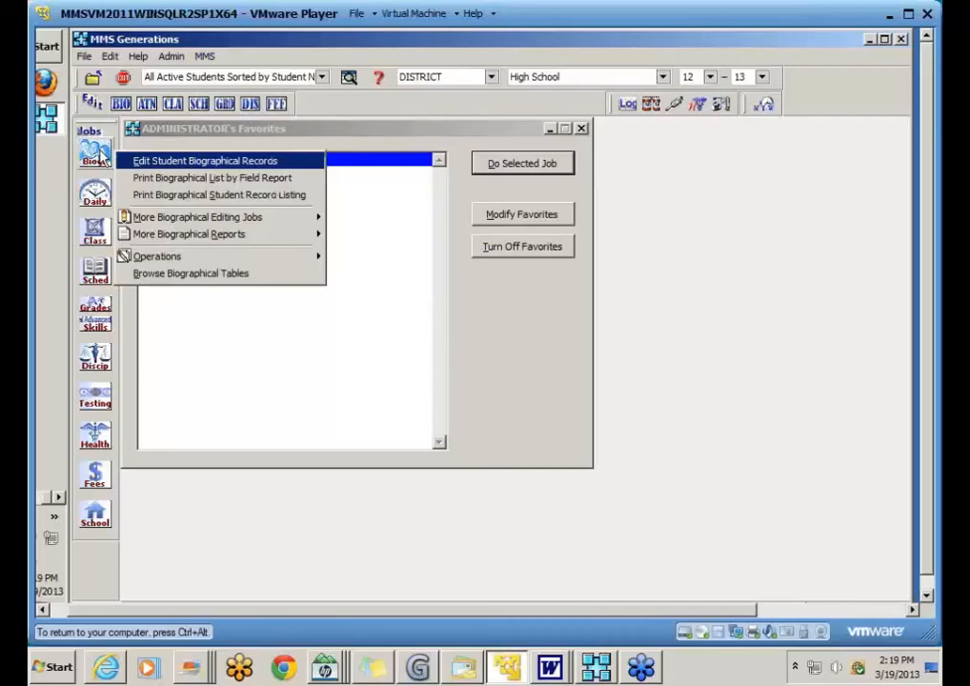
pyautogui.moveTo(151, 242)
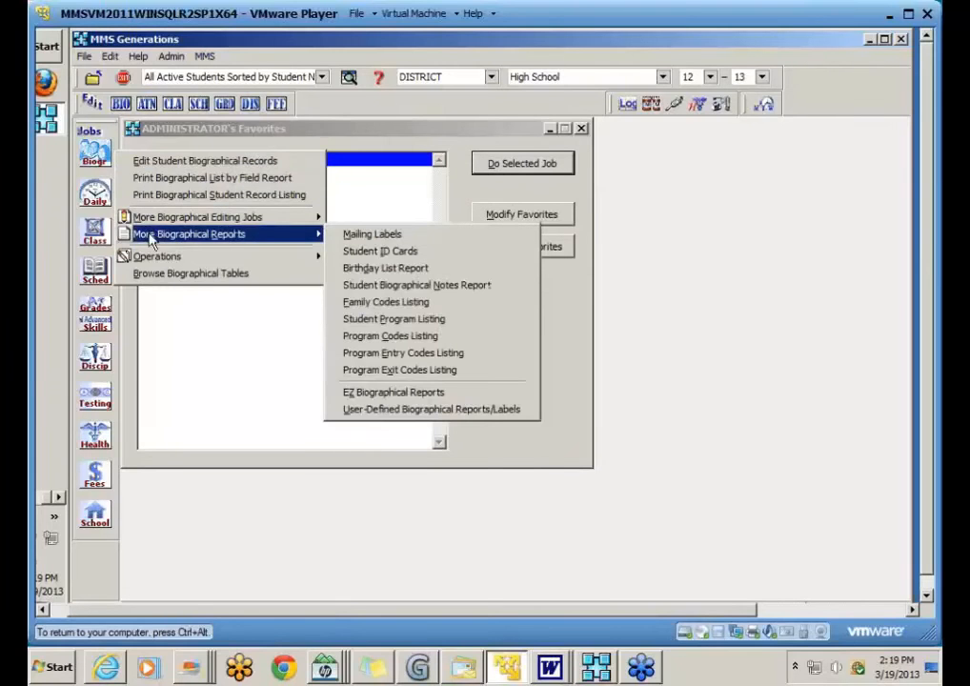
pyautogui.click(460, 304)
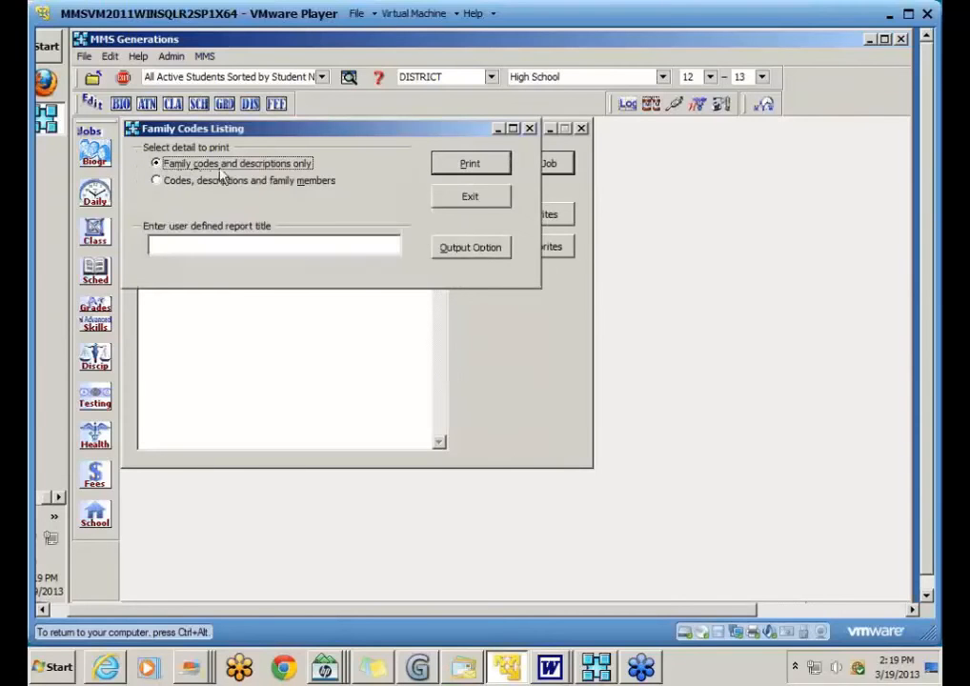
pyautogui.click(470, 164)
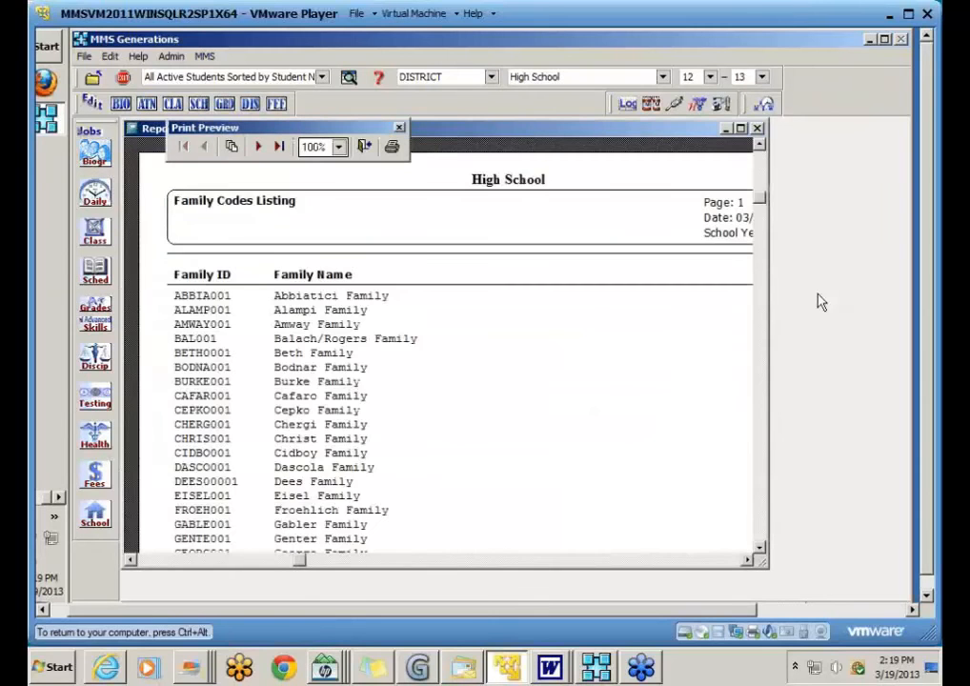
pyautogui.scroll(-1, 626, 351)
pyautogui.scroll(-1, 627, 351)
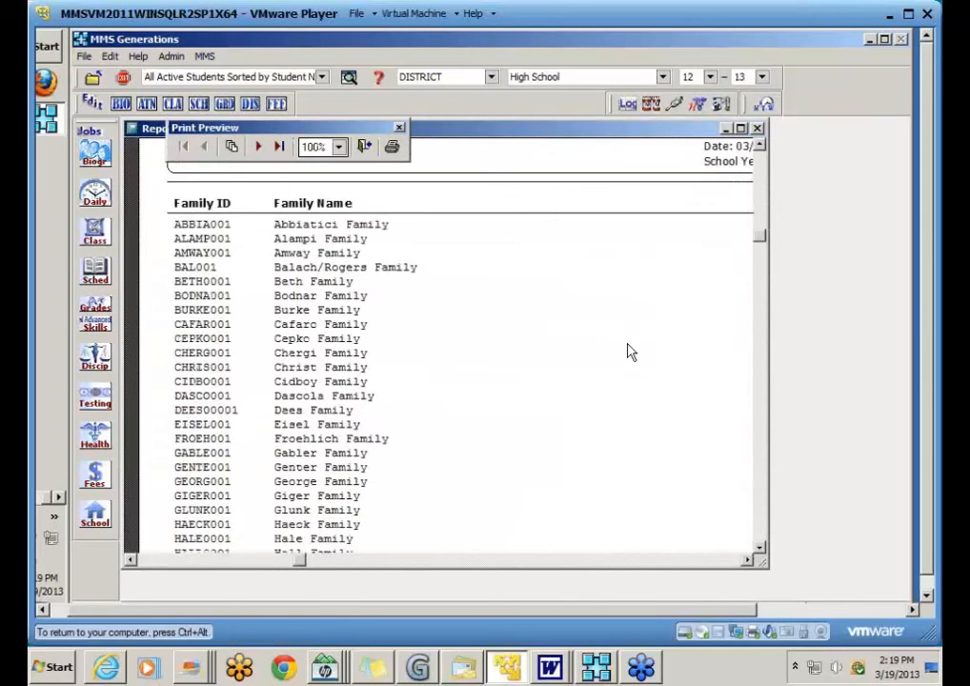
pyautogui.scroll(2, 626, 351)
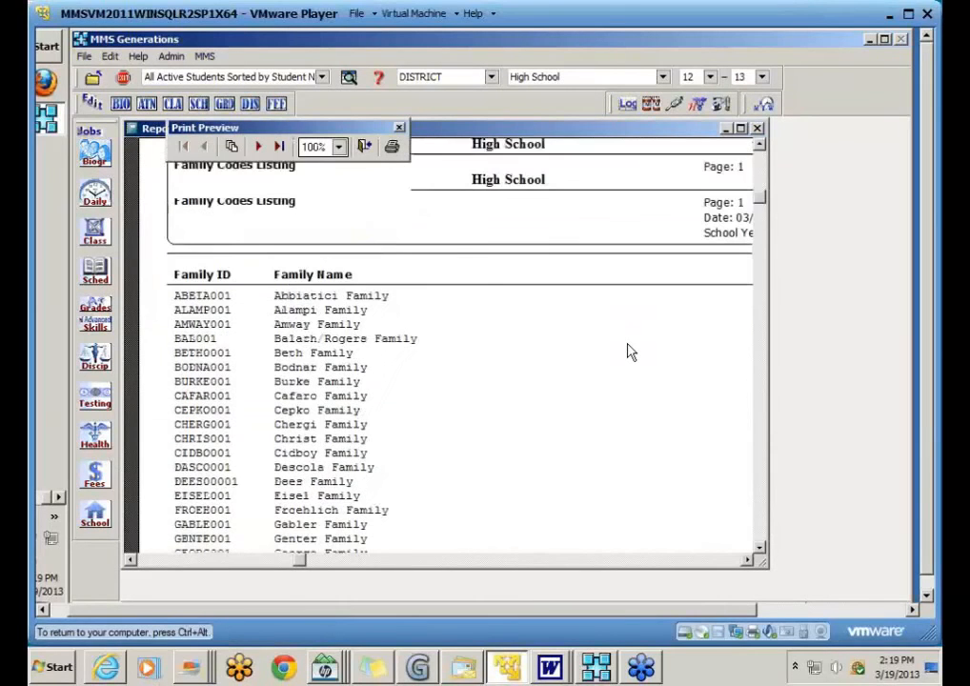
pyautogui.click(370, 153)
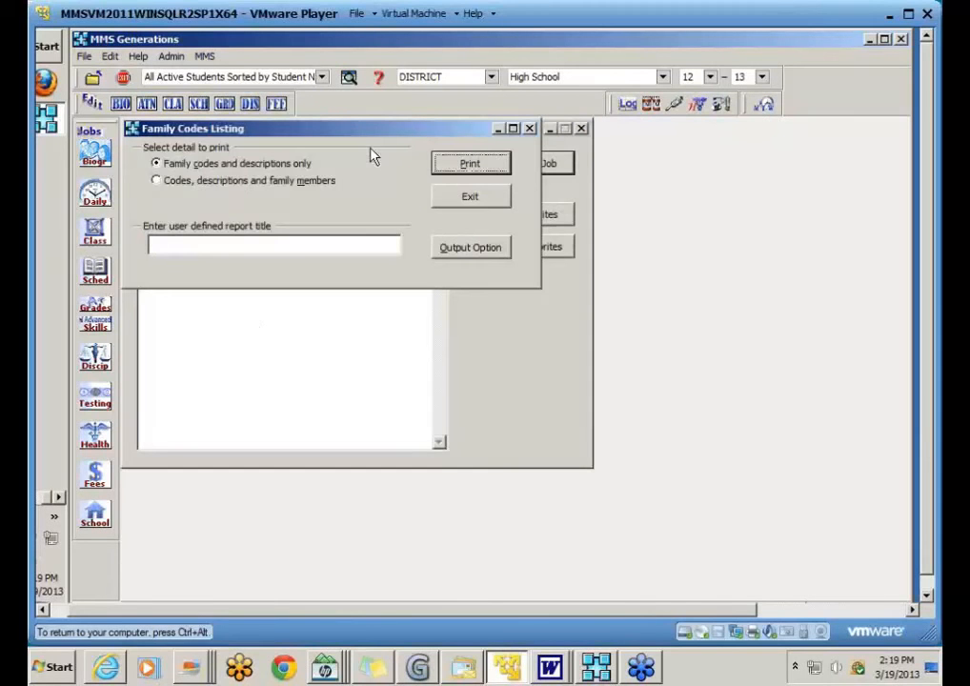
# Step: Switch the listing to 'Codes, descriptions and family members' and preview it at full width
pyautogui.click(226, 183)
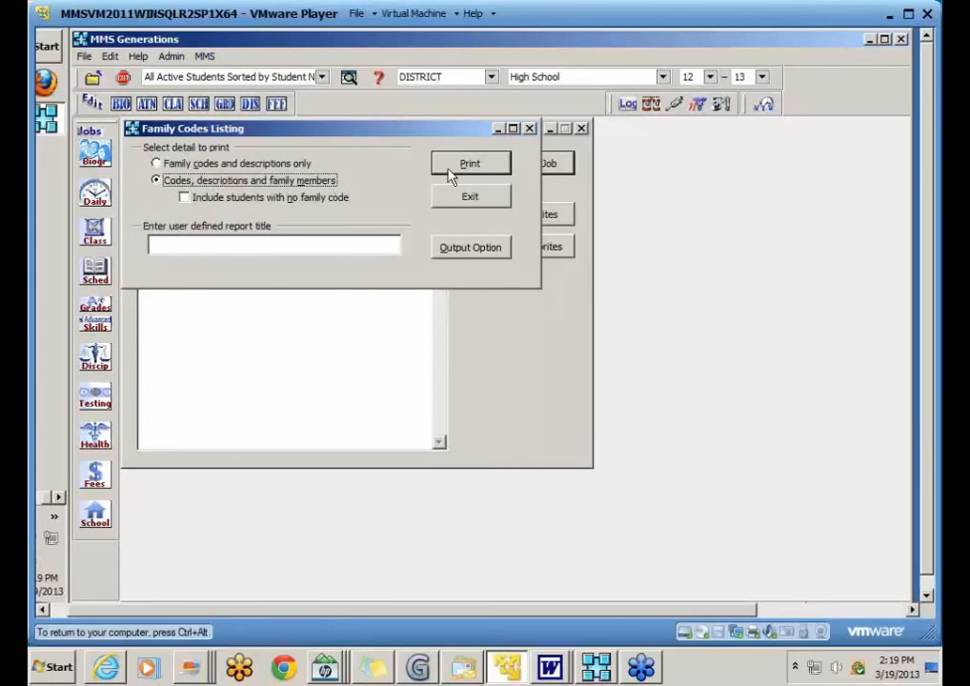
pyautogui.click(473, 166)
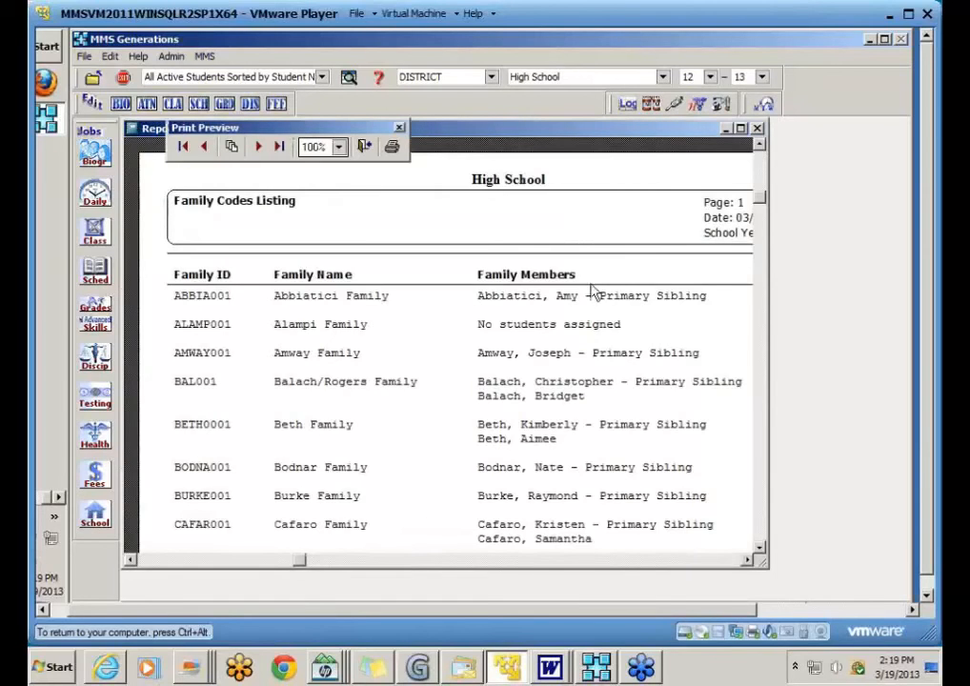
pyautogui.moveTo(772, 562); pyautogui.dragTo(894, 578)
pyautogui.scroll(-1, 730, 461)
pyautogui.scroll(-1, 660, 433)
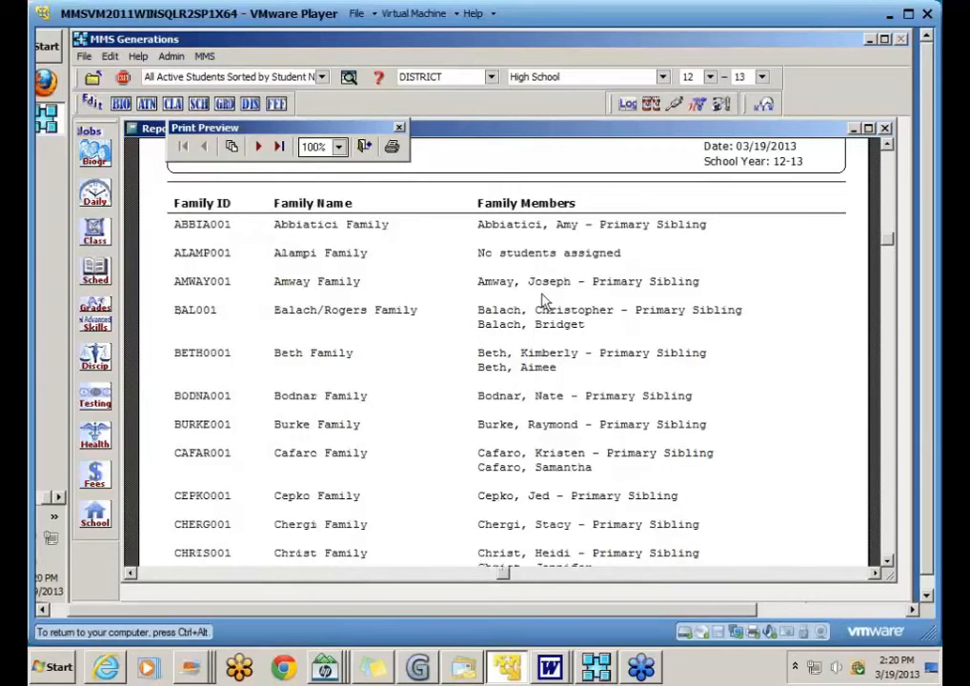
pyautogui.click(368, 148)
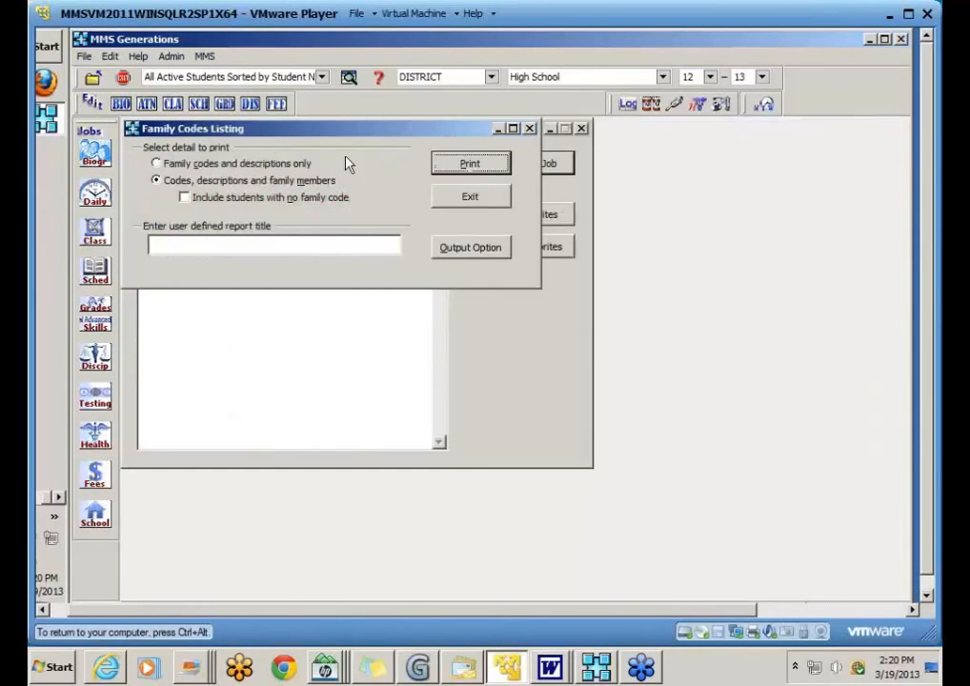
# Step: Also include students with no family code and preview the resulting listing
pyautogui.click(200, 205)
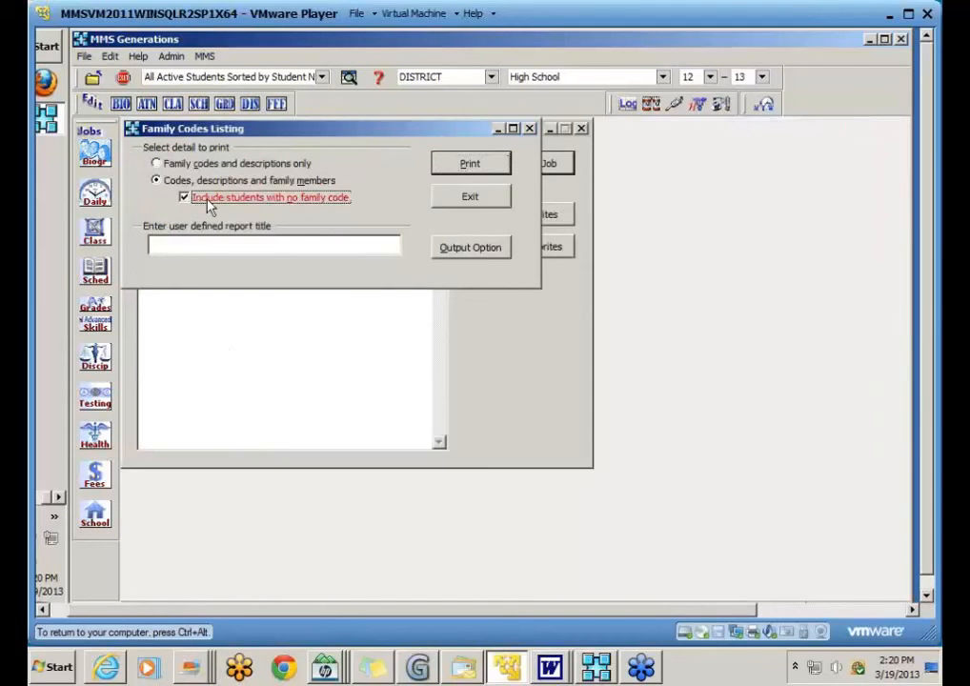
pyautogui.click(472, 165)
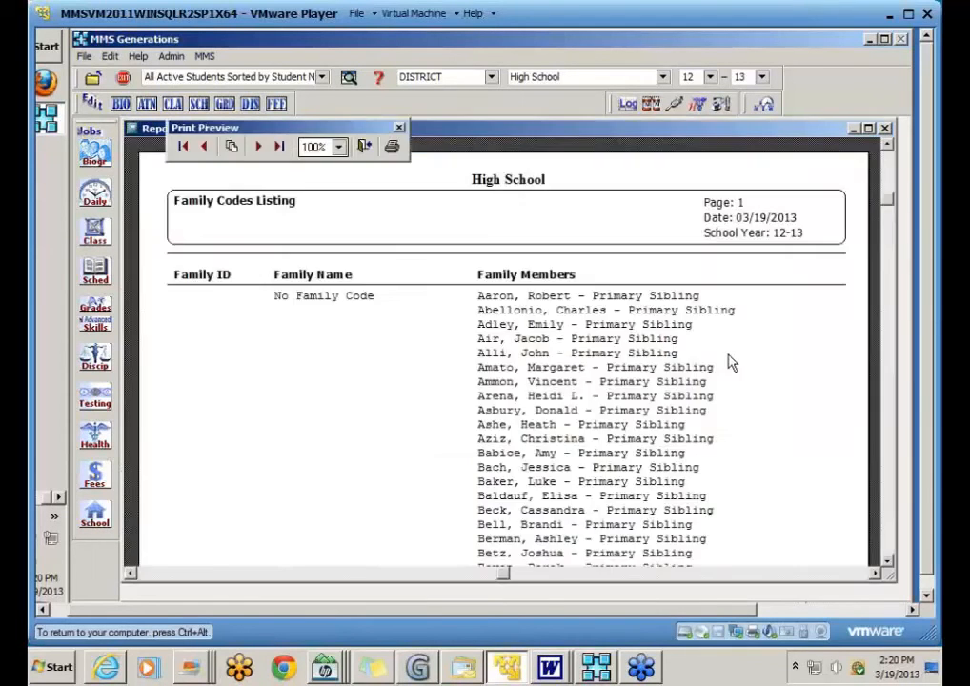
pyautogui.scroll(-2, 729, 362)
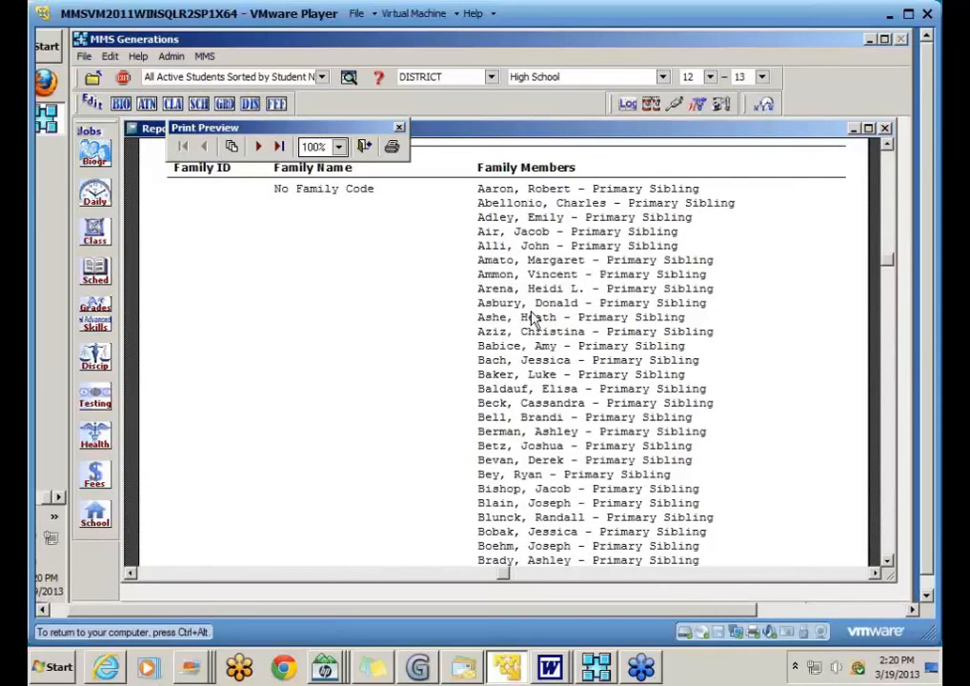
pyautogui.scroll(-2, 534, 319)
pyautogui.scroll(-2, 533, 319)
pyautogui.scroll(-12, 341, 249)
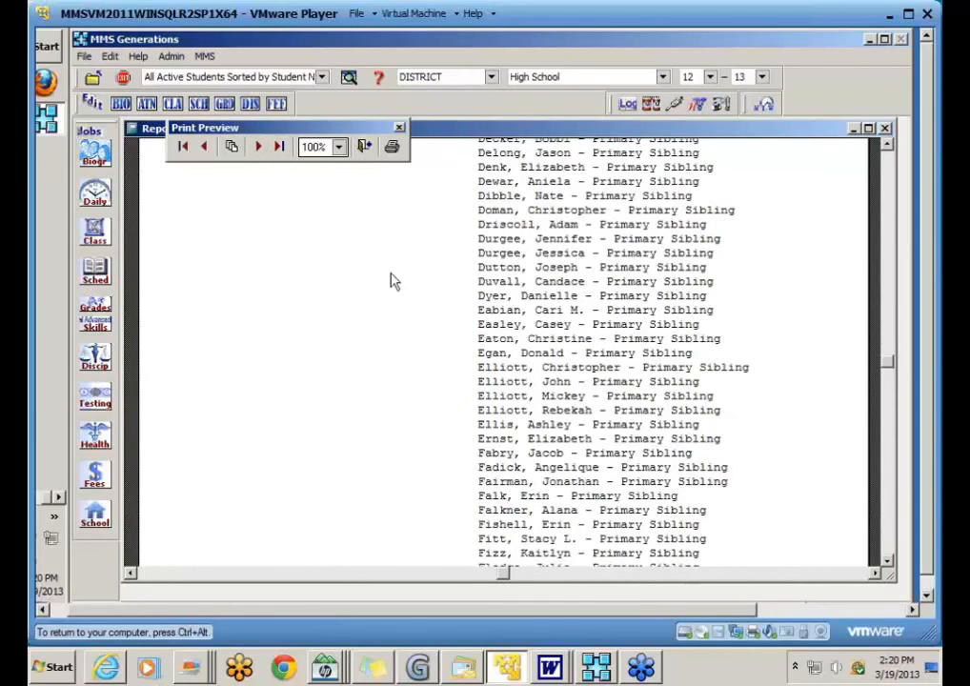
# Step: Page forward to the family listing pages, then close the preview and exit the job
pyautogui.click(259, 146)
pyautogui.click(262, 150)
pyautogui.click(260, 147)
pyautogui.click(260, 147)
pyautogui.click(260, 147)
pyautogui.scroll(5, 374, 319)
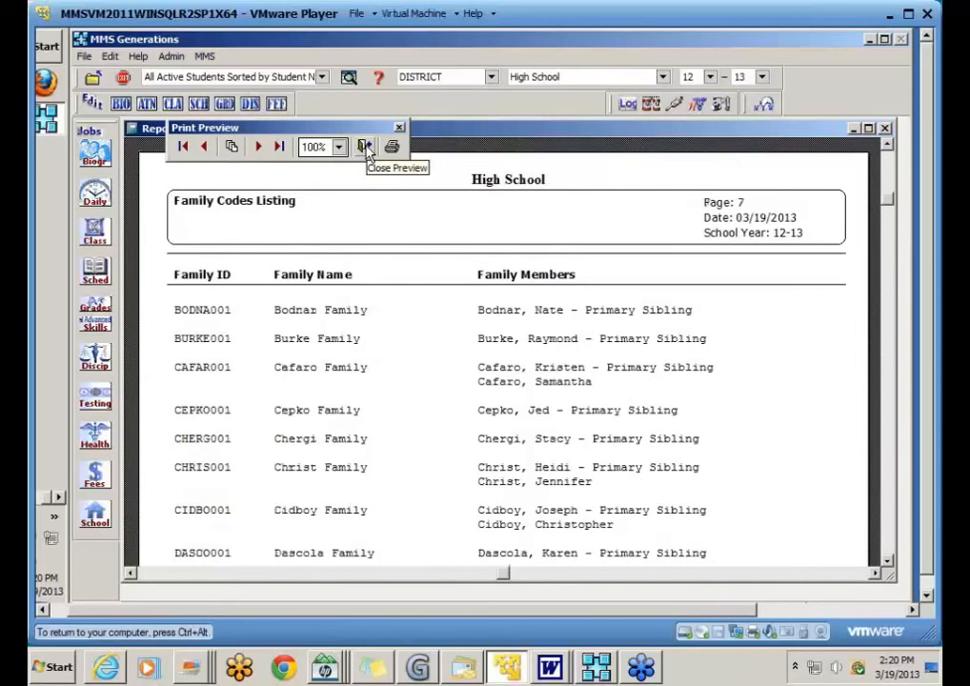
pyautogui.click(367, 149)
pyautogui.click(469, 196)
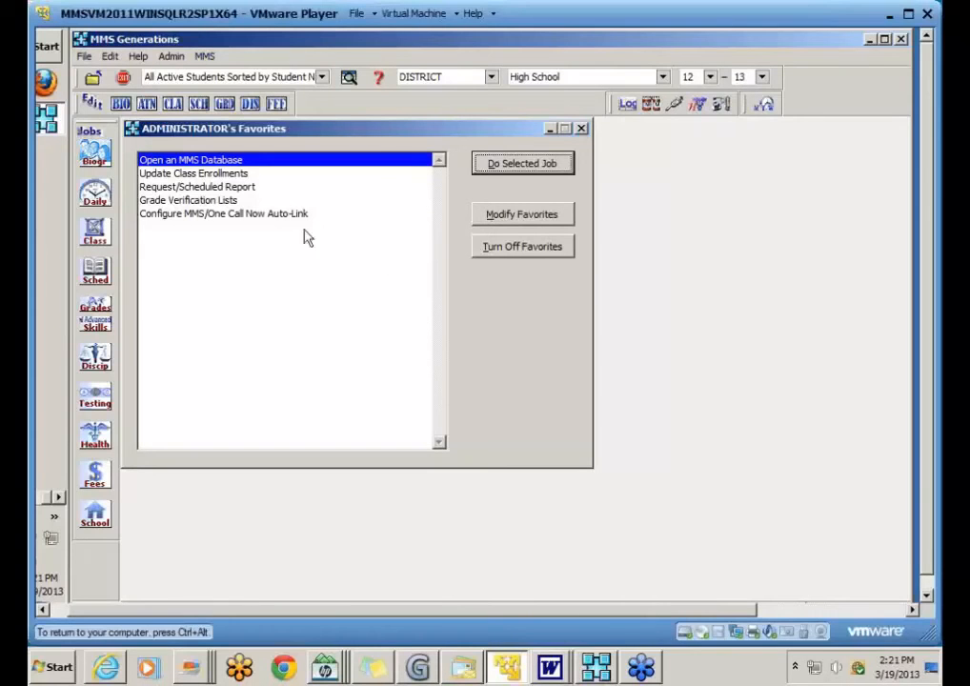
# Step: Start the Biographical List by Field report with PRISIBFLAG as the field and preview it
pyautogui.click(95, 157)
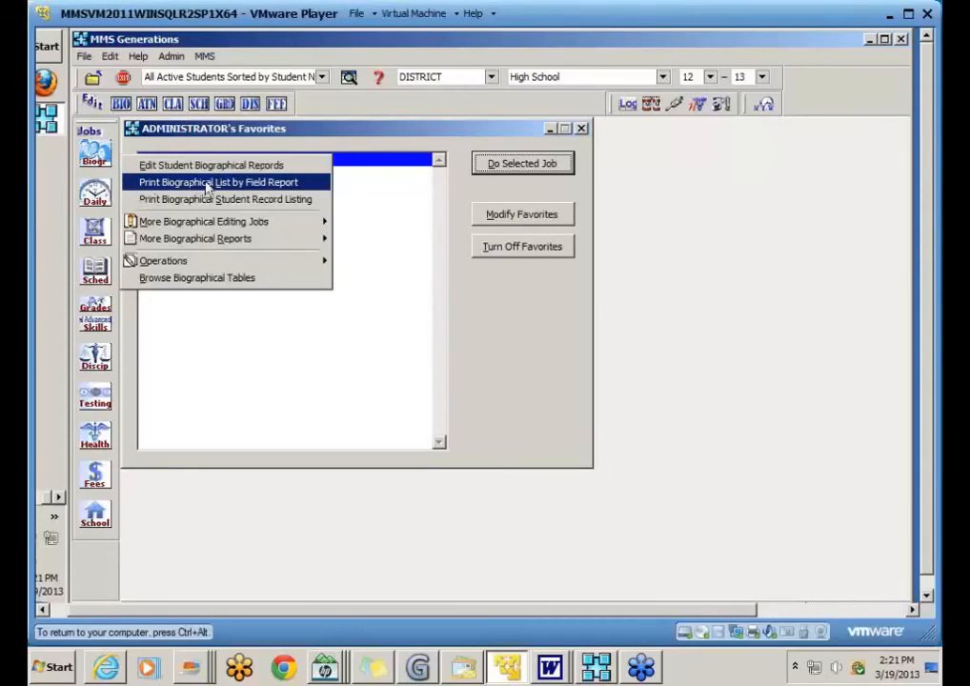
pyautogui.click(303, 185)
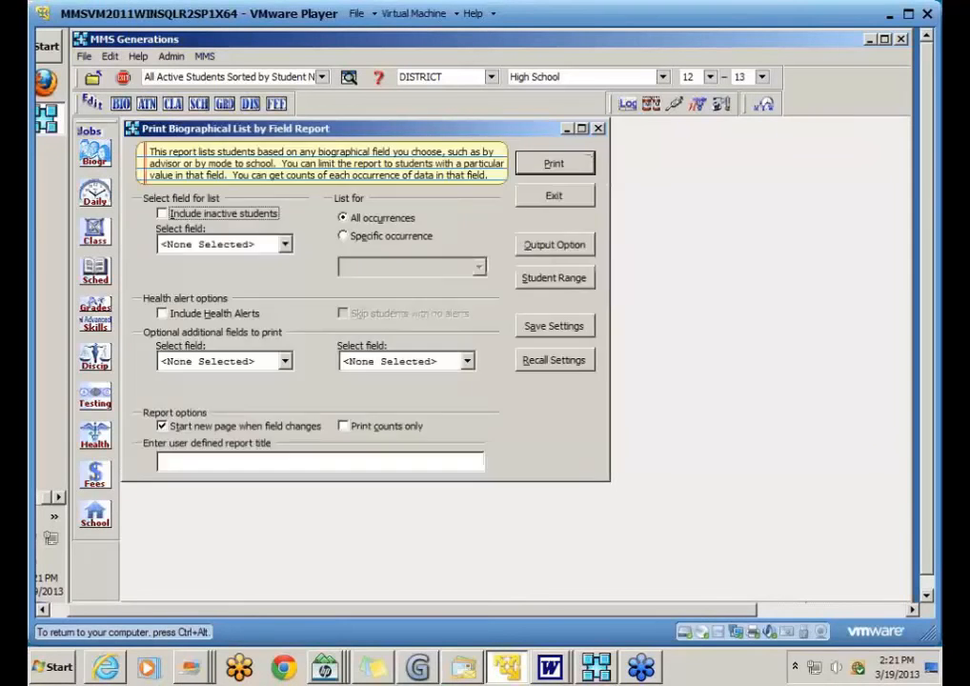
pyautogui.click(284, 244)
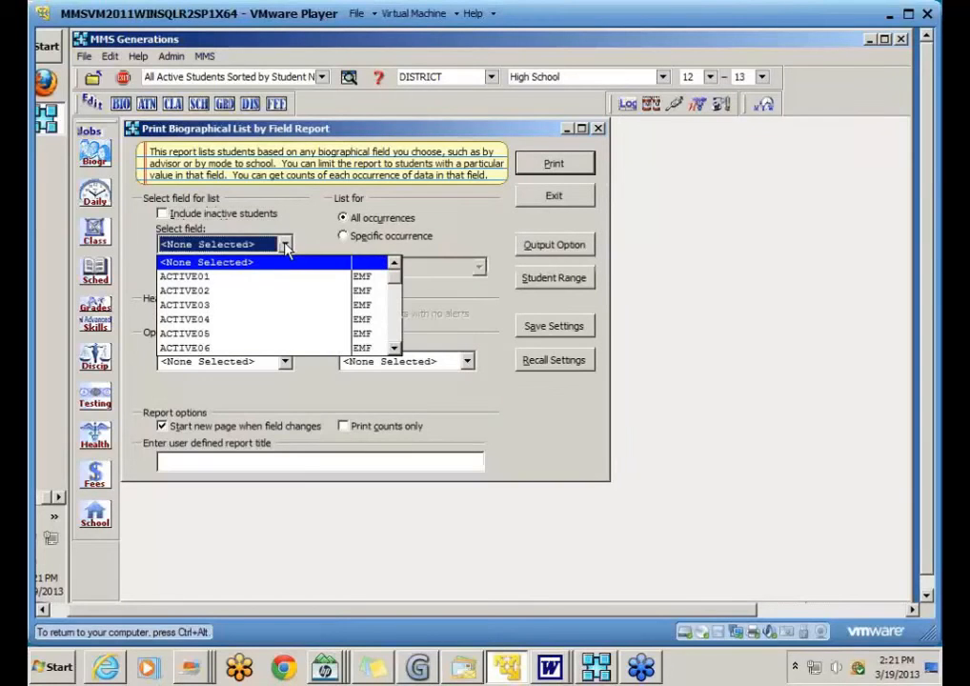
pyautogui.write('pr')
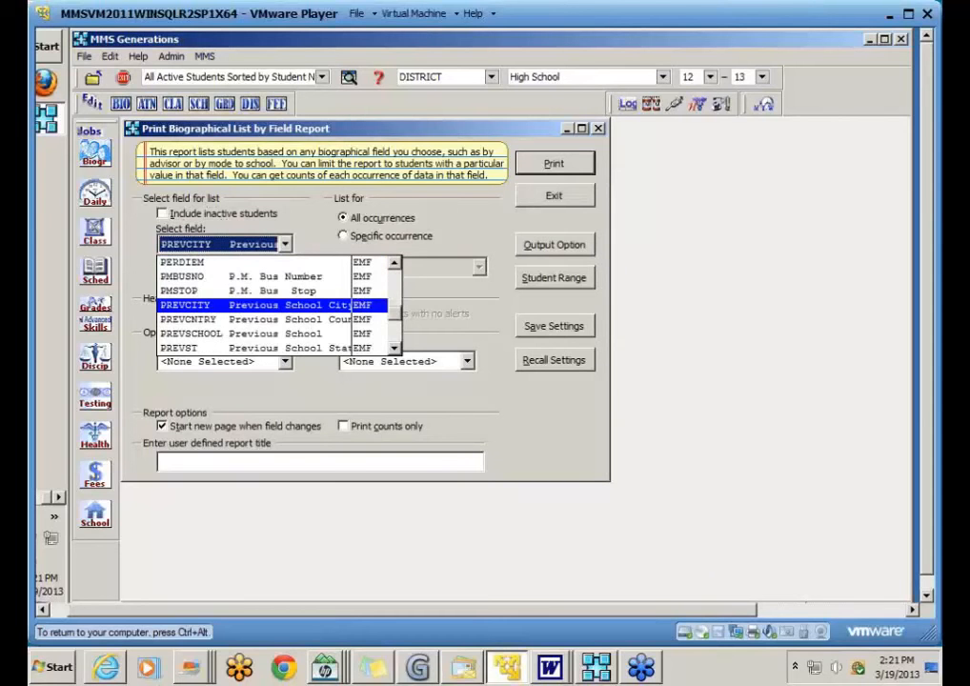
pyautogui.click(394, 351)
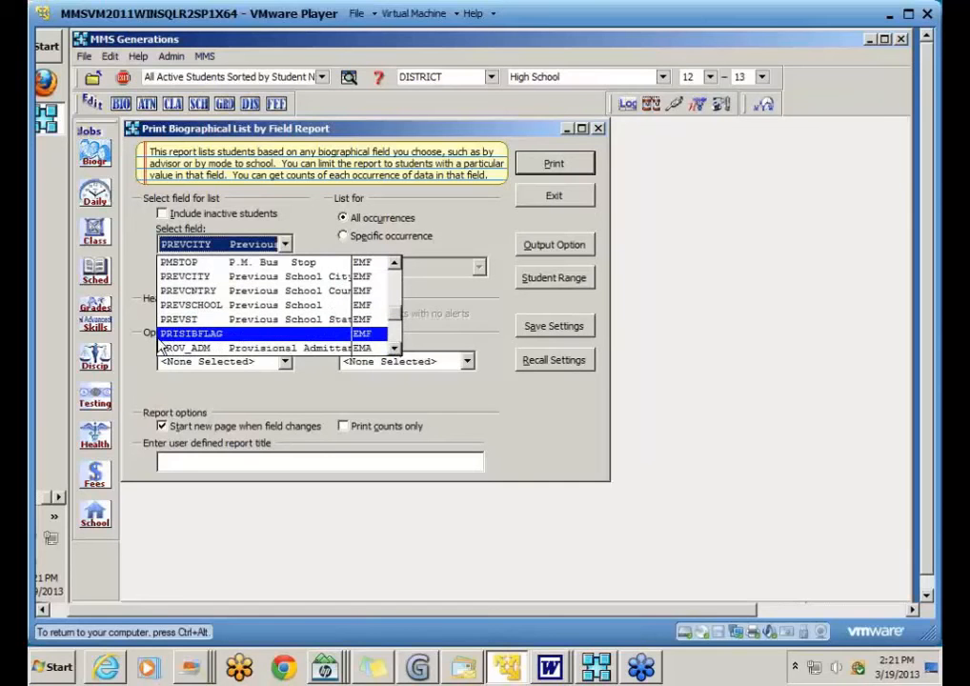
pyautogui.click(196, 335)
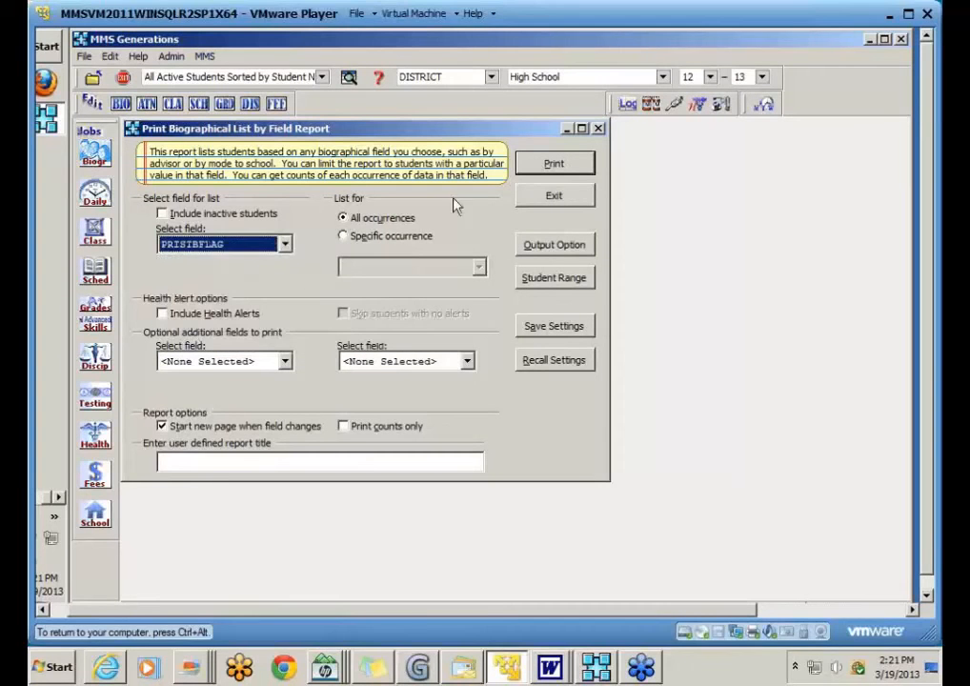
pyautogui.click(552, 167)
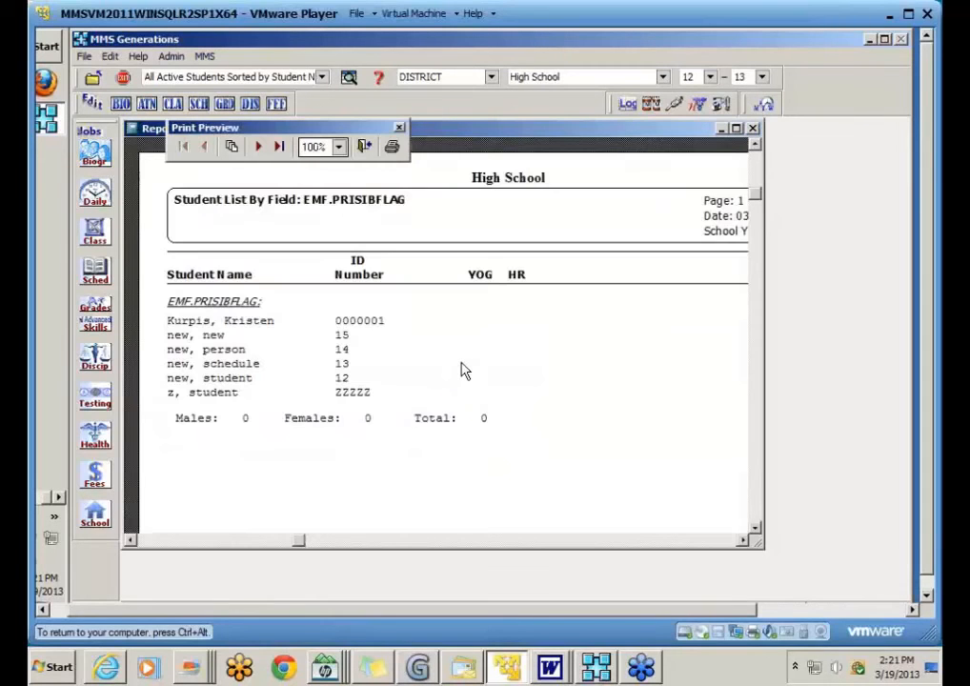
# Step: Page through the PRISIBFLAG report to the last page and close the preview
pyautogui.click(267, 153)
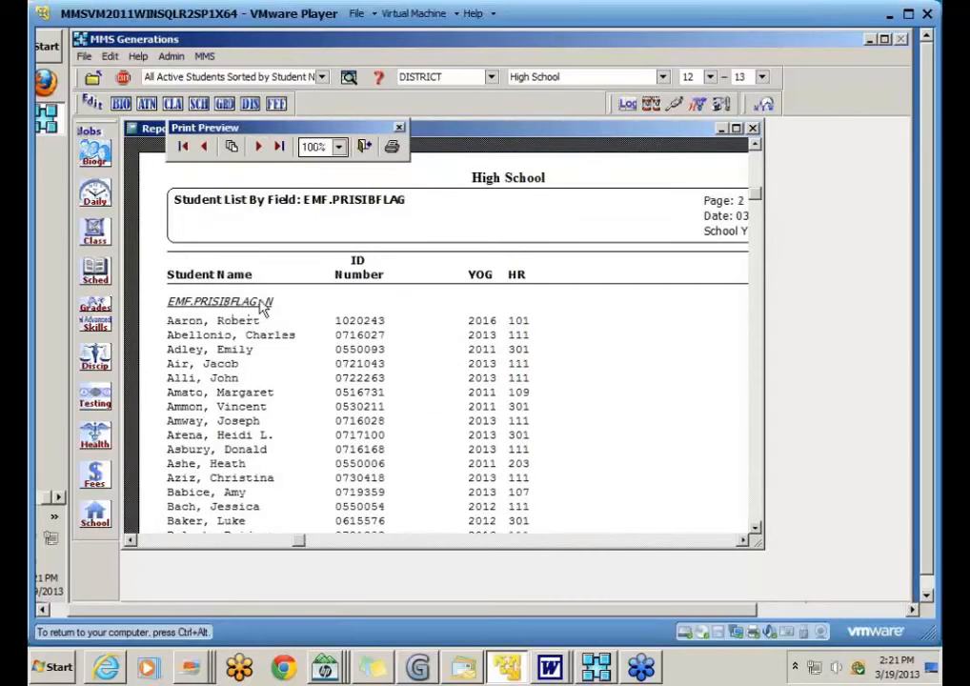
pyautogui.click(258, 148)
pyautogui.click(258, 148)
pyautogui.click(258, 148)
pyautogui.click(258, 148)
pyautogui.click(258, 148)
pyautogui.click(258, 147)
pyautogui.click(258, 147)
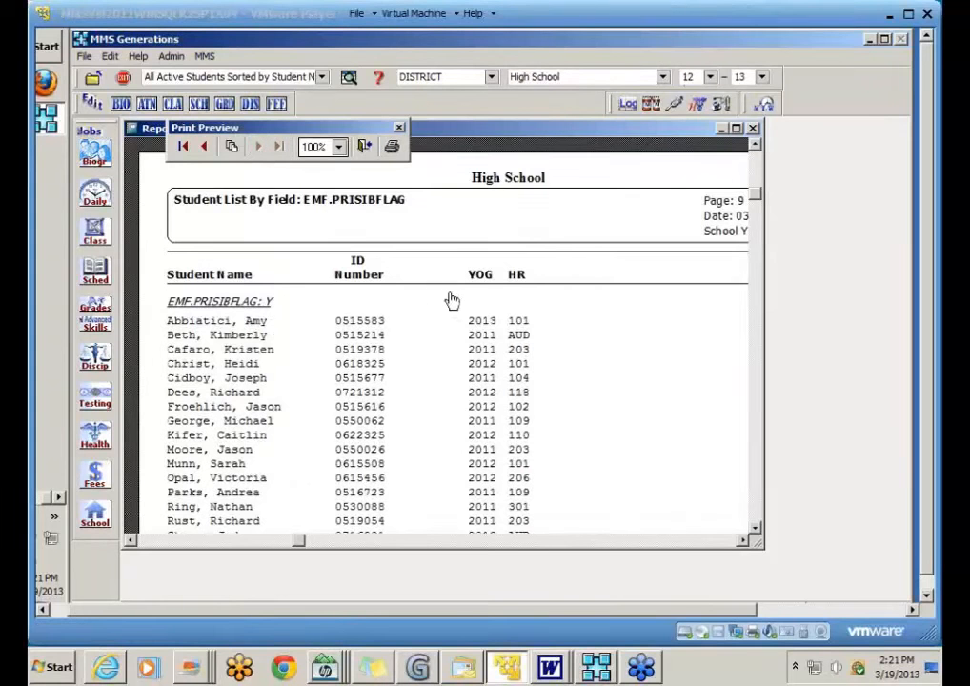
pyautogui.click(366, 150)
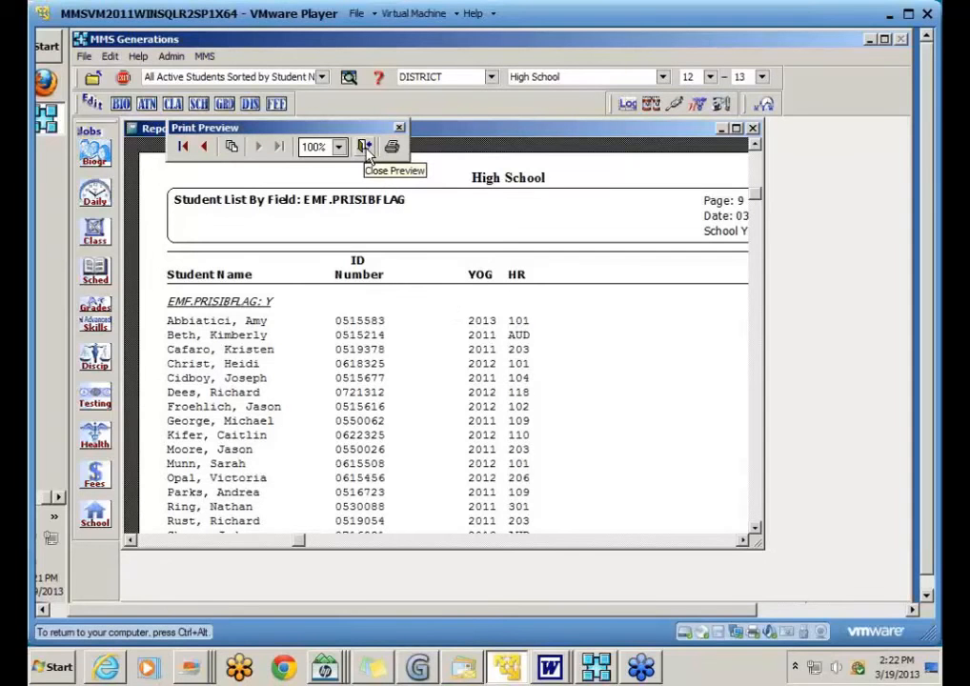
pyautogui.click(365, 148)
# Step: Set the report field to HR Homeroom and add PRISIBFLAG as an extra printed field
pyautogui.click(284, 245)
pyautogui.write('hr')
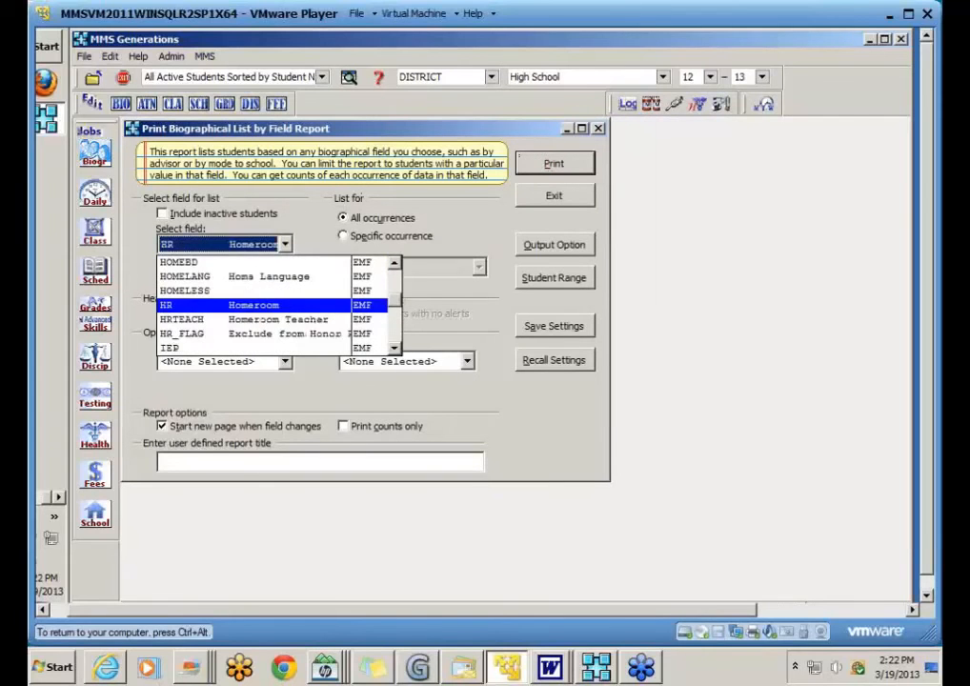
pyautogui.press('Return')
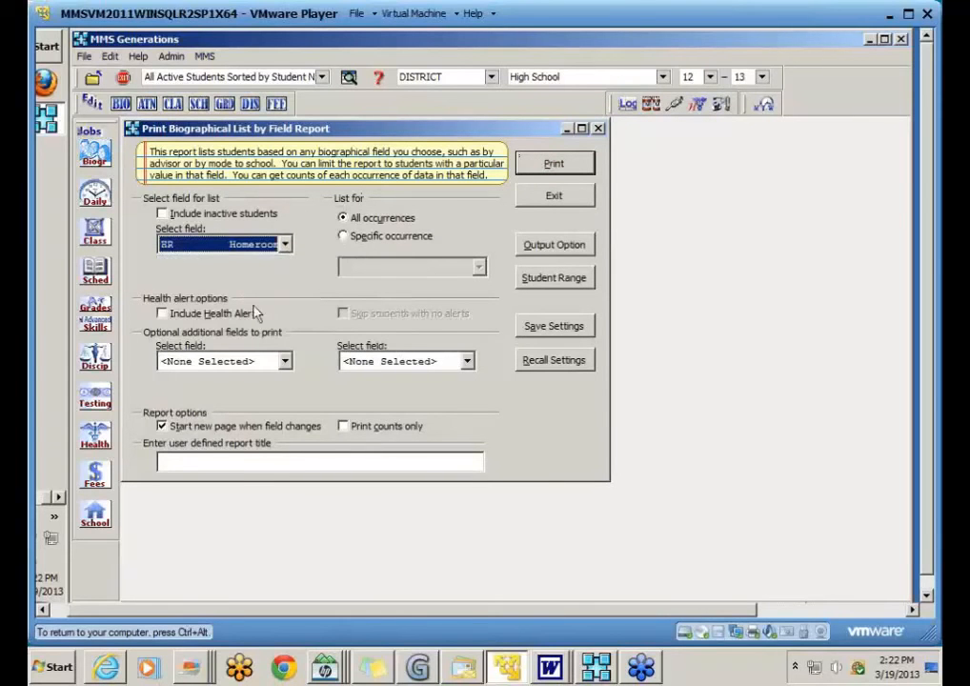
pyautogui.click(288, 364)
pyautogui.write('pa')
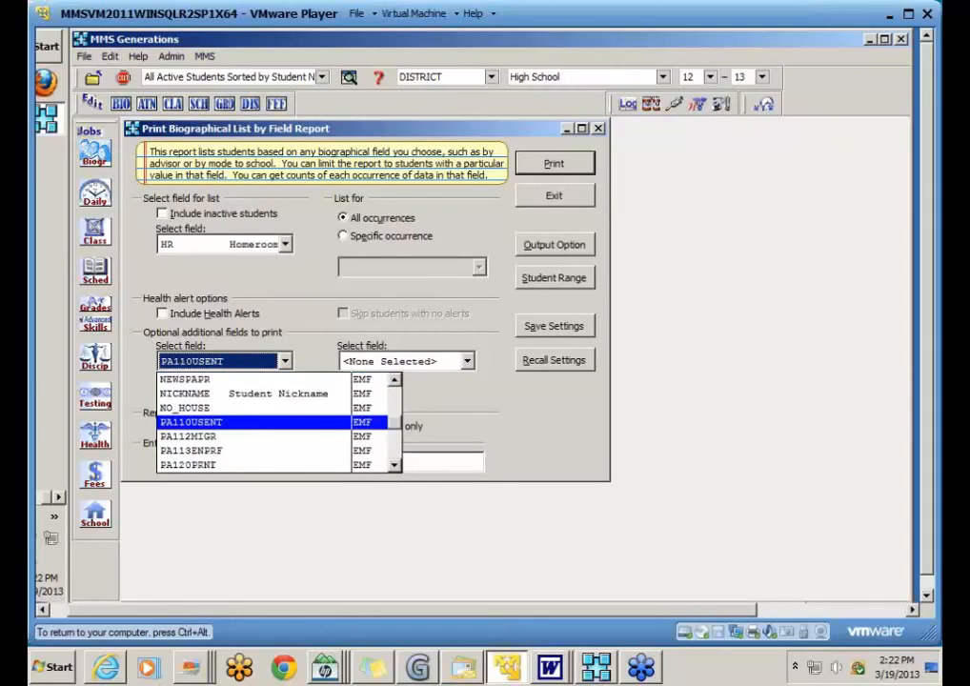
pyautogui.click(393, 450)
pyautogui.click(393, 450)
pyautogui.click(393, 450)
pyautogui.click(393, 451)
pyautogui.click(394, 458)
pyautogui.click(394, 458)
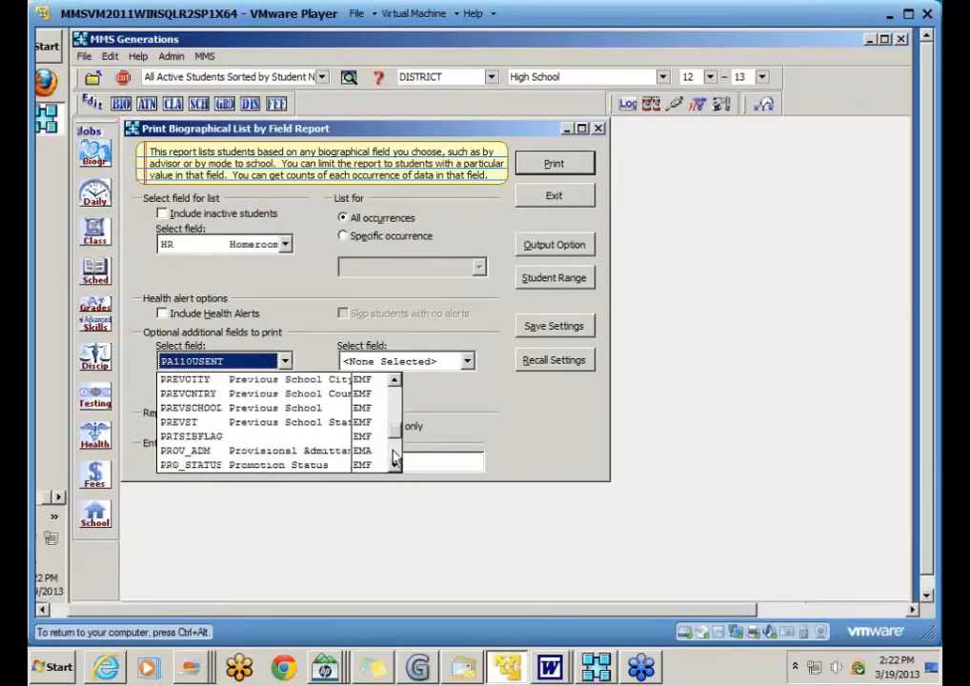
pyautogui.click(230, 439)
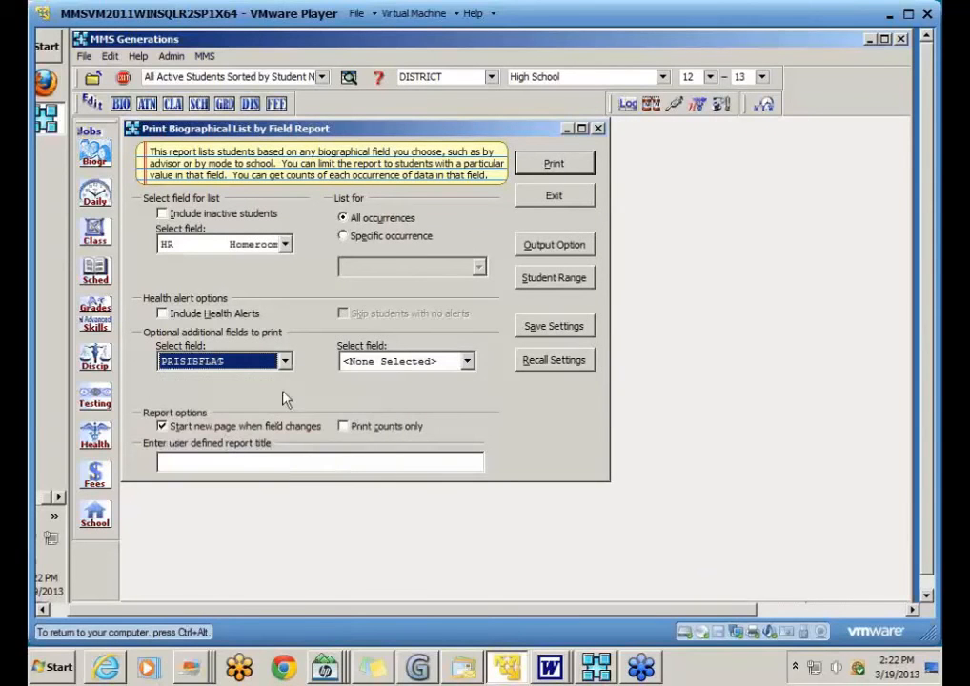
# Step: Preview the homeroom-grouped report with PRISIBFLAG, then close the preview
pyautogui.click(534, 165)
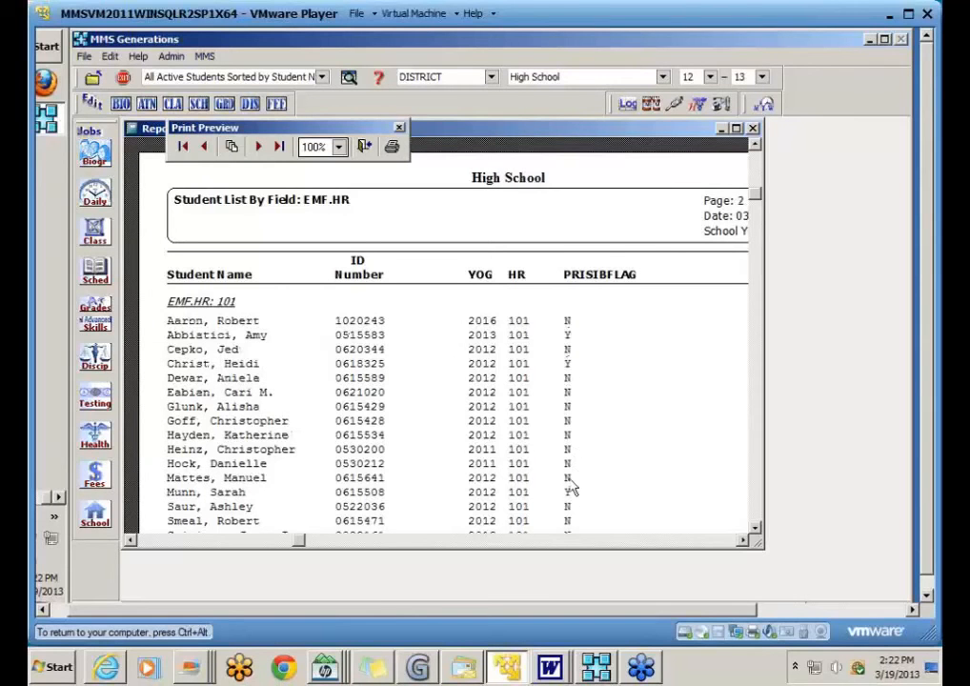
pyautogui.scroll(-3, 580, 487)
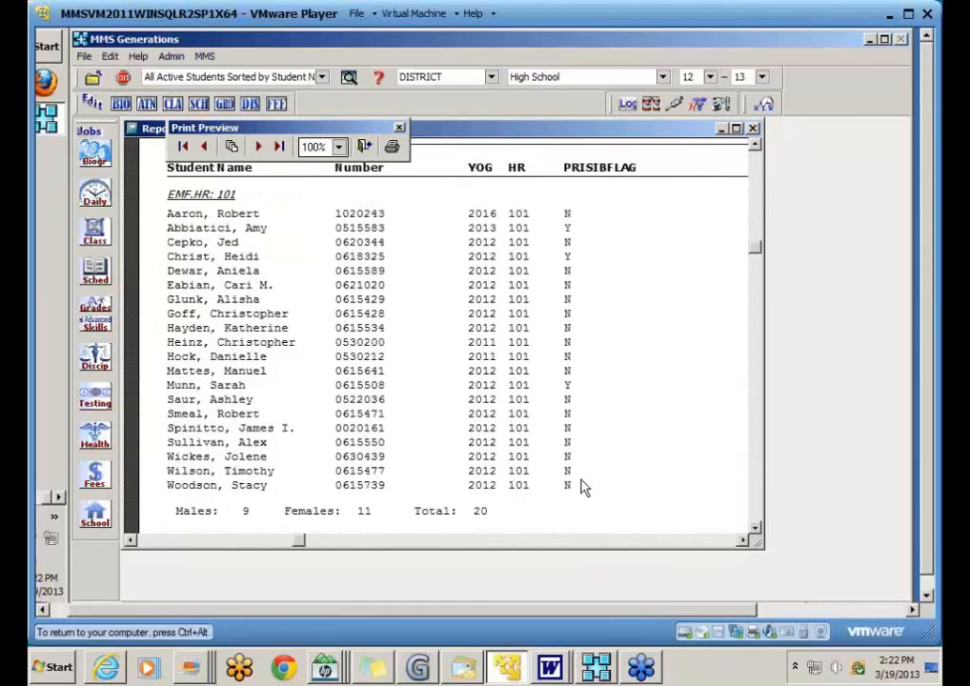
pyautogui.scroll(3, 581, 472)
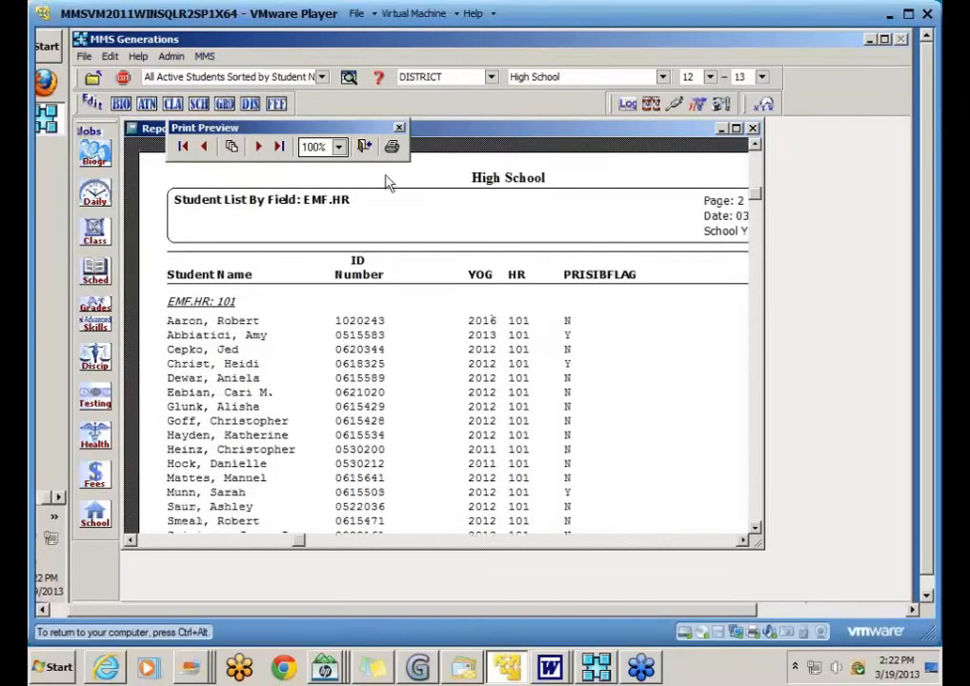
pyautogui.click(365, 148)
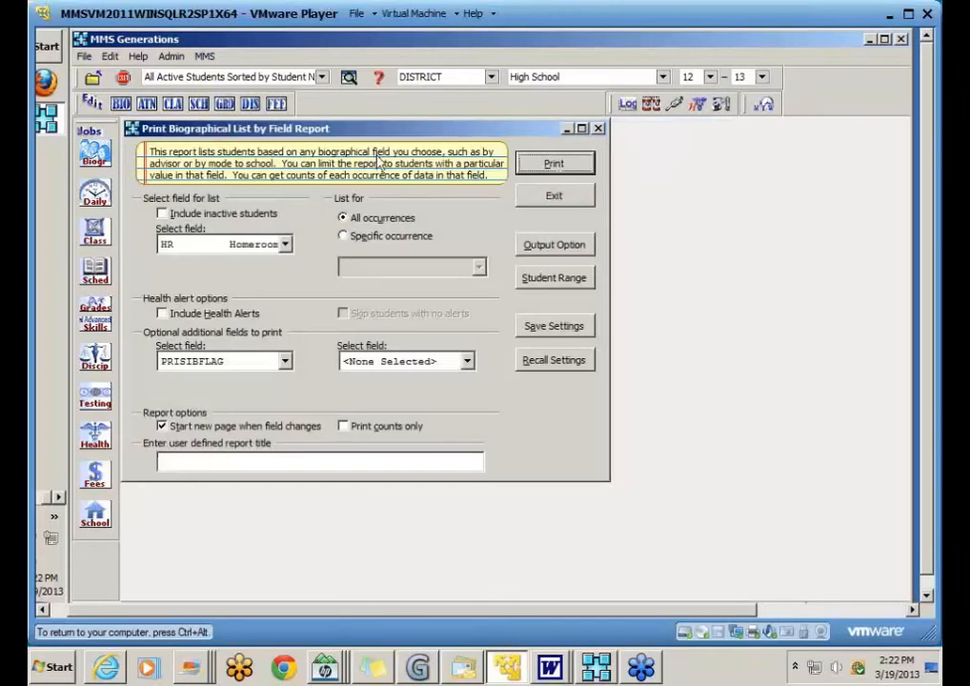
# Step: Exit the field report and start the Mailing Labels job from More Biographical Reports
pyautogui.click(575, 198)
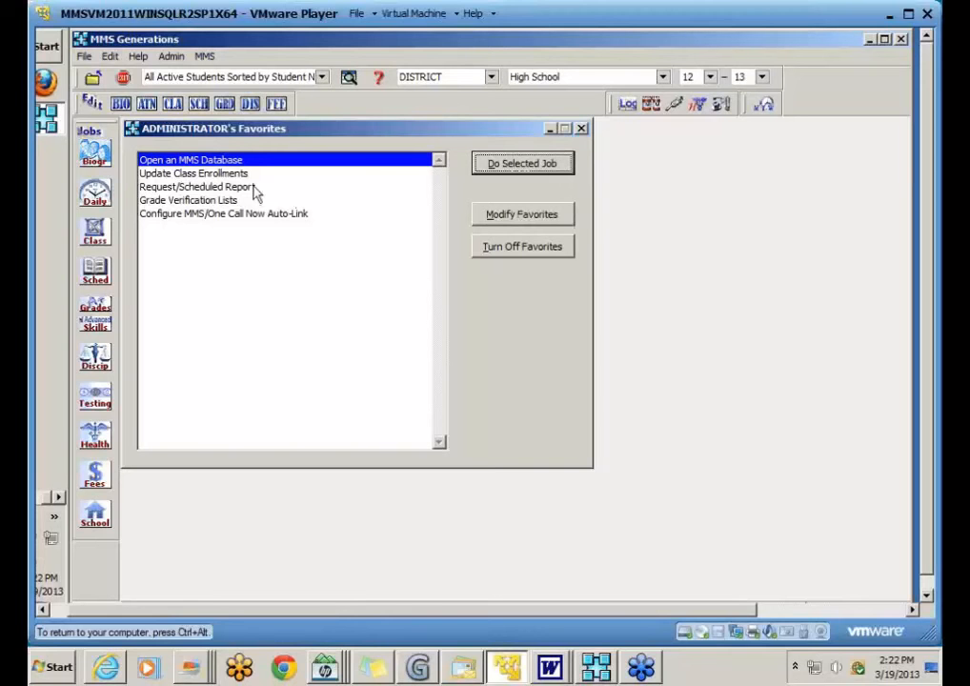
pyautogui.click(99, 160)
pyautogui.moveTo(158, 240)
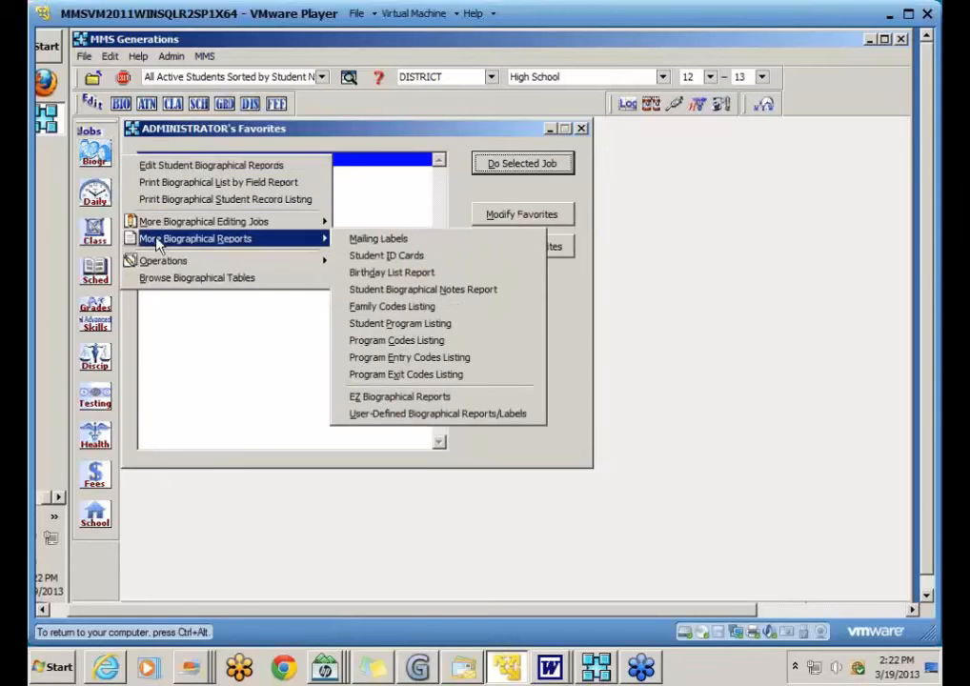
pyautogui.click(381, 240)
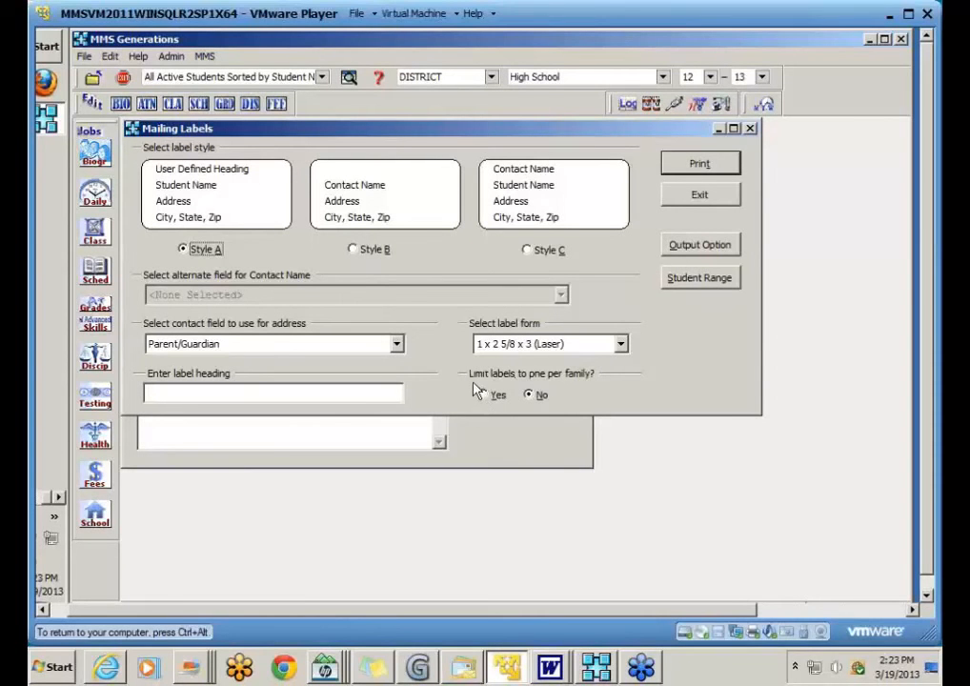
# Step: Limit the student range to the two BAL001 siblings and choose label Style B
pyautogui.click(682, 280)
pyautogui.click(353, 197)
pyautogui.click(302, 388)
pyautogui.write('b')
pyautogui.scroll(-2, 285, 400)
pyautogui.click(226, 405)
pyautogui.click(225, 422)
pyautogui.click(768, 202)
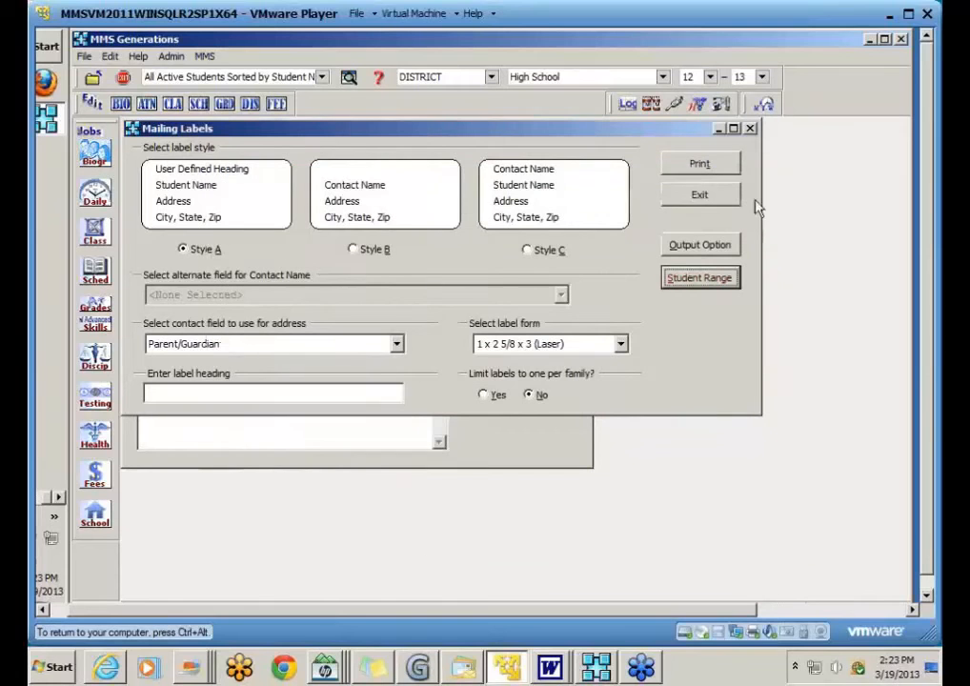
pyautogui.click(353, 248)
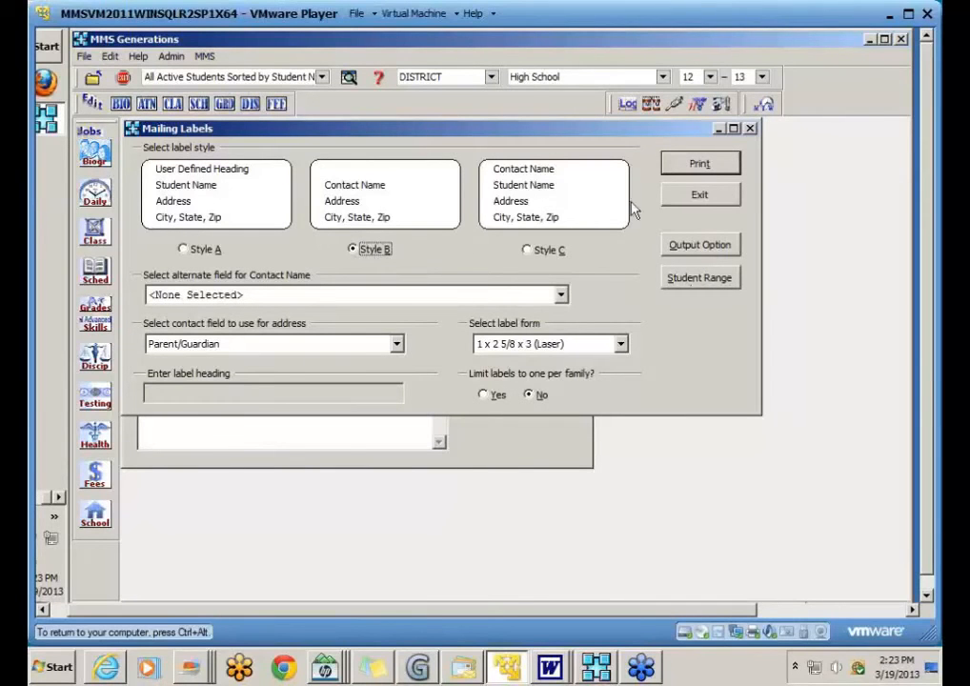
# Step: Preview the mailing labels in an enlarged preview window, then close it
pyautogui.click(705, 167)
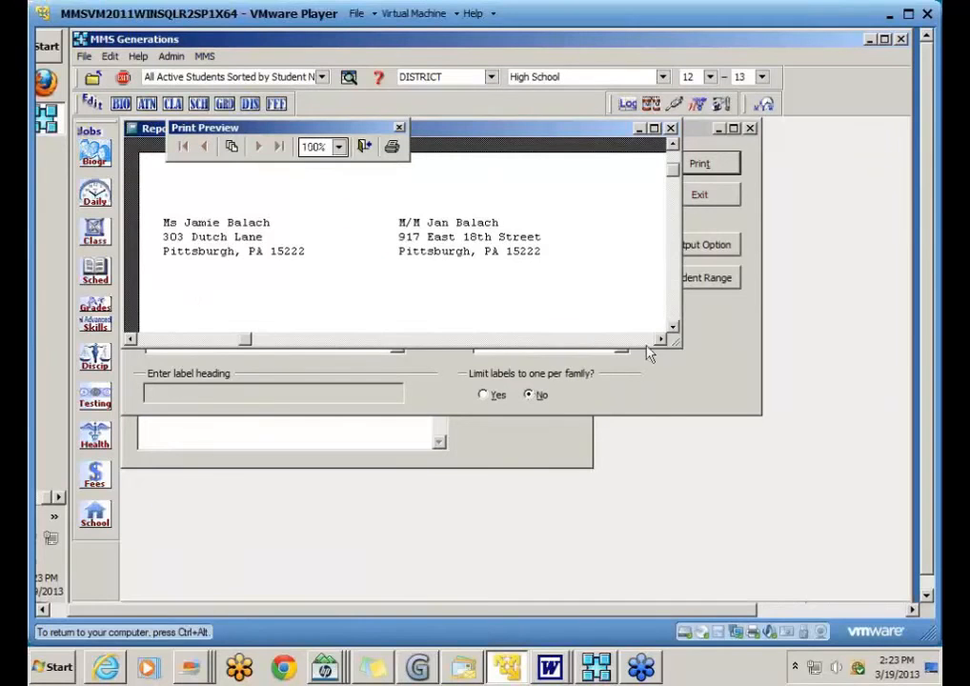
pyautogui.moveTo(677, 345); pyautogui.dragTo(755, 375)
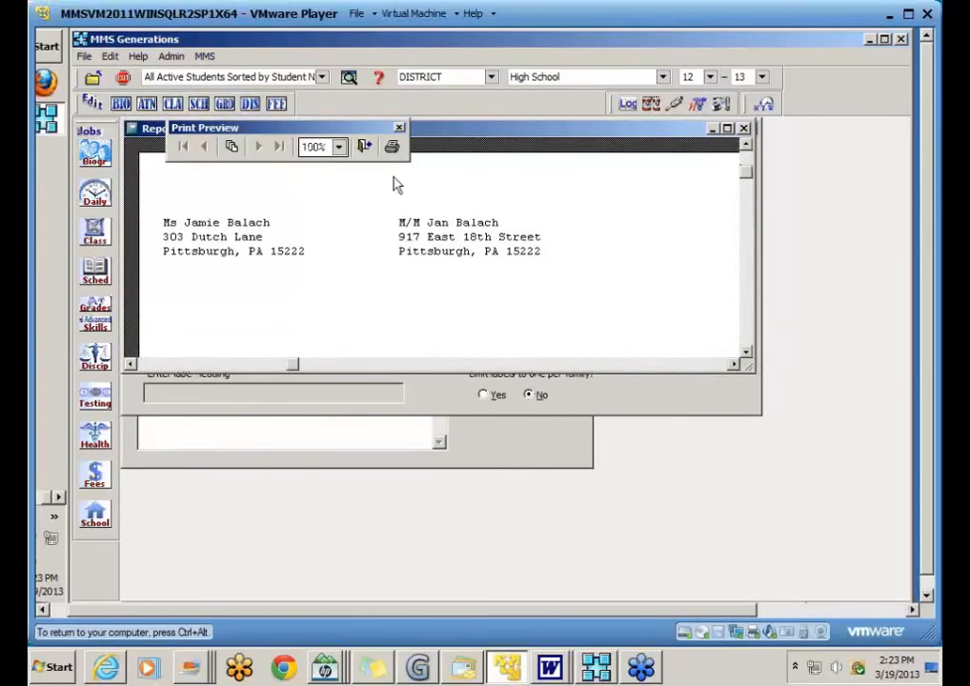
pyautogui.click(365, 147)
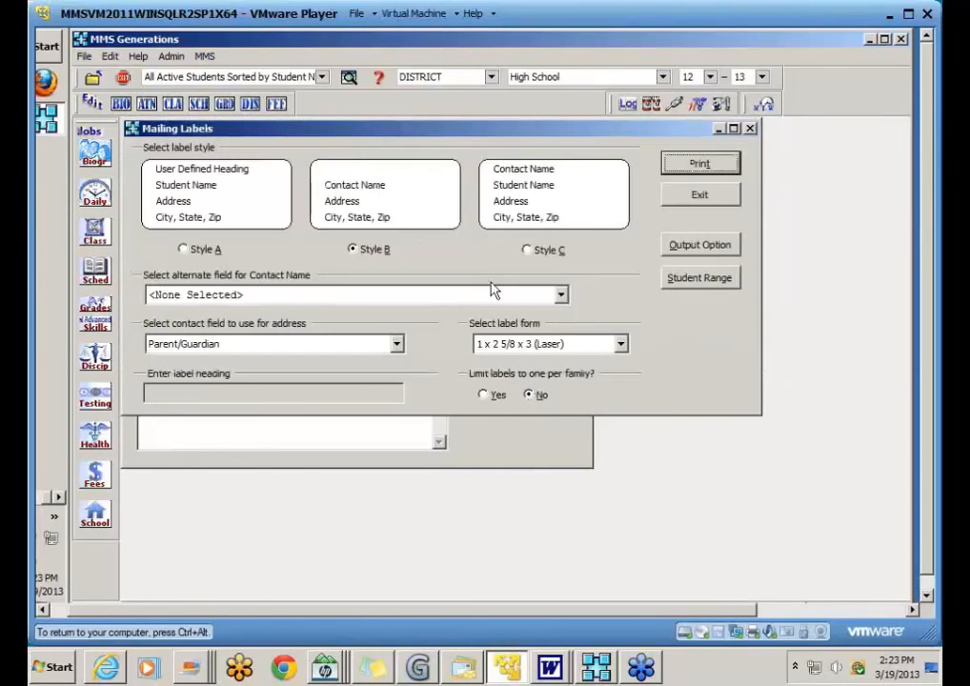
# Step: Limit labels to one per family, preview the single label, and exit the labels job
pyautogui.click(485, 396)
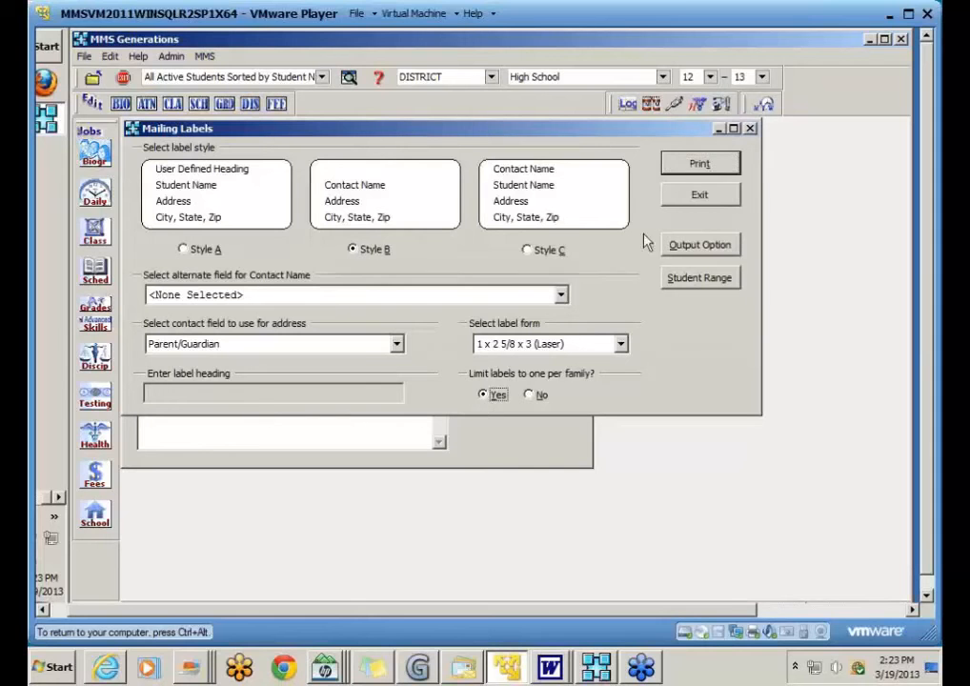
pyautogui.click(696, 164)
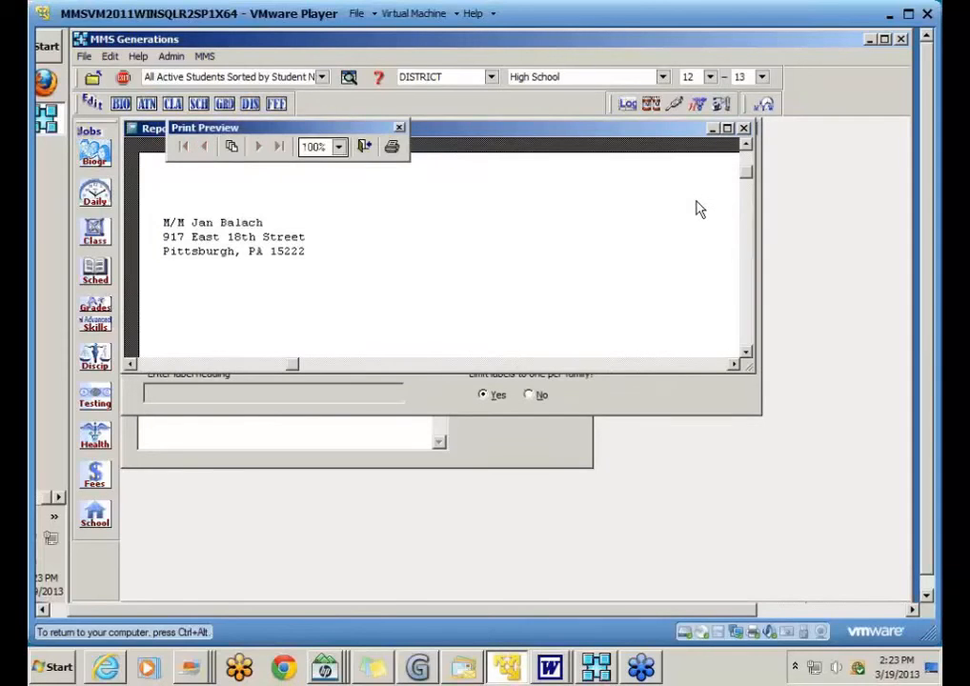
pyautogui.click(367, 157)
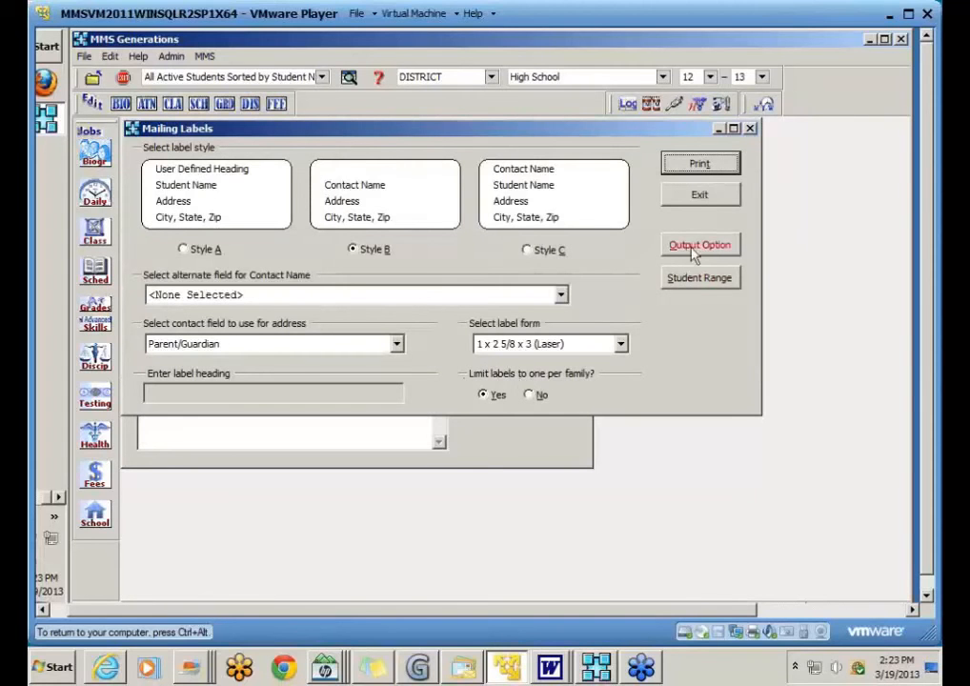
pyautogui.click(717, 198)
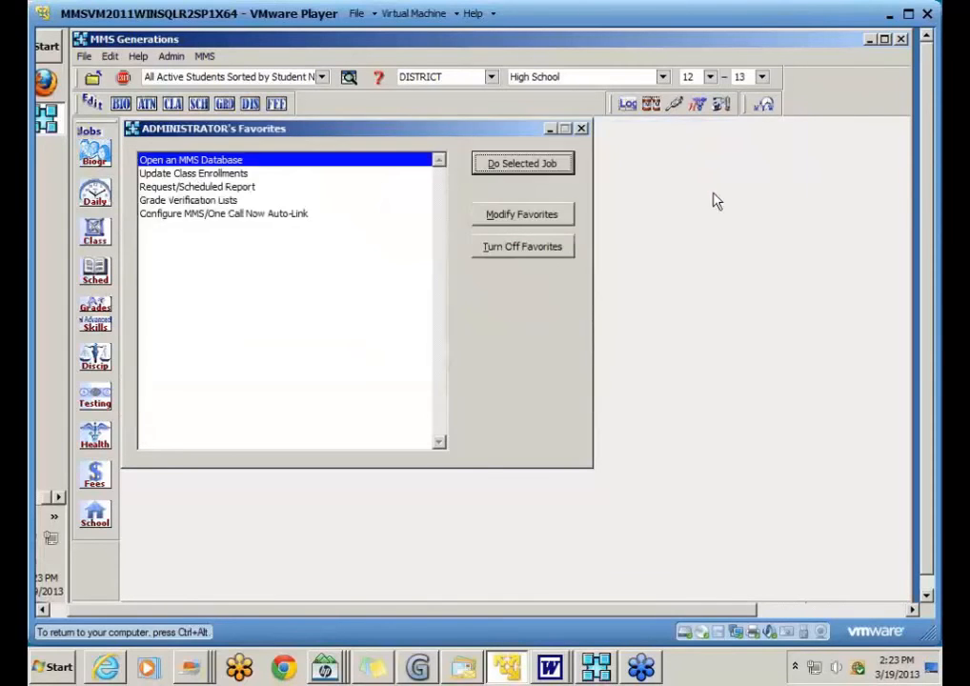
# Step: Start Biographical Mail Merge from the Biogr Operations menu
pyautogui.click(95, 152)
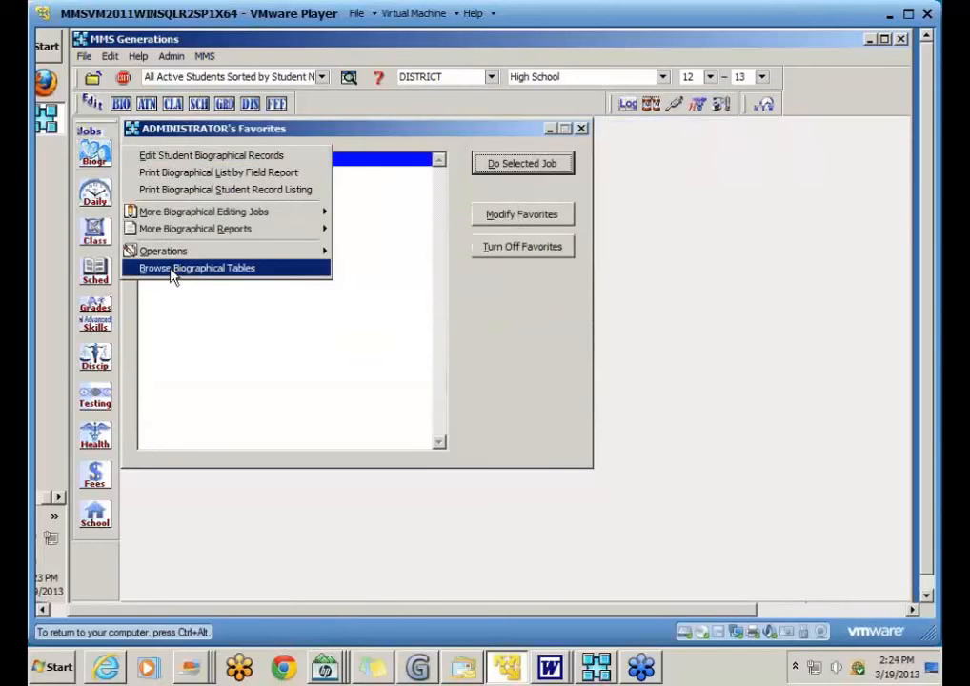
pyautogui.moveTo(189, 254)
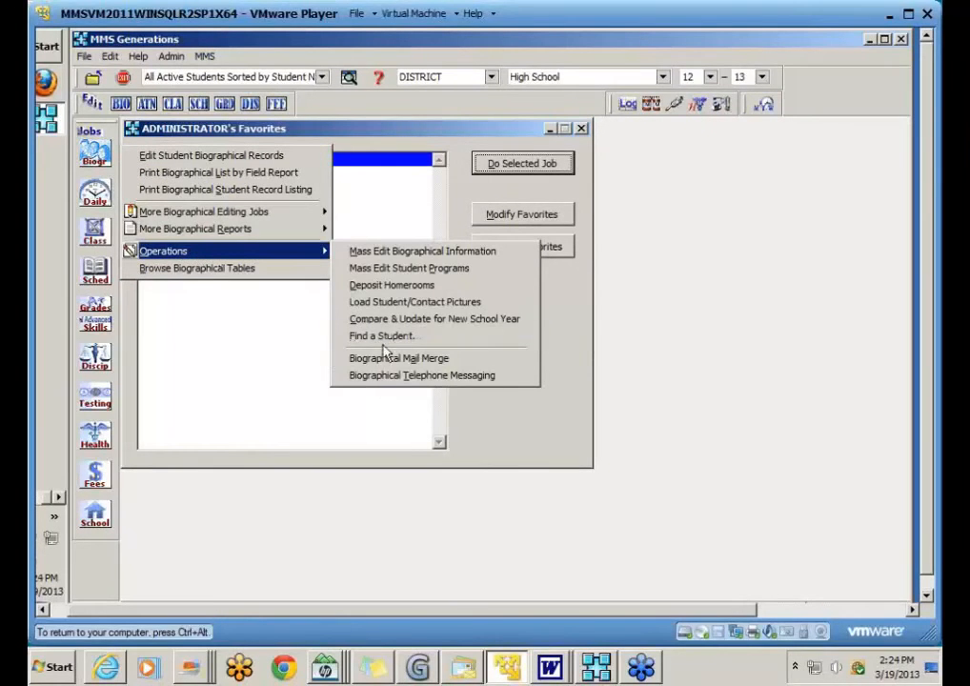
pyautogui.click(472, 358)
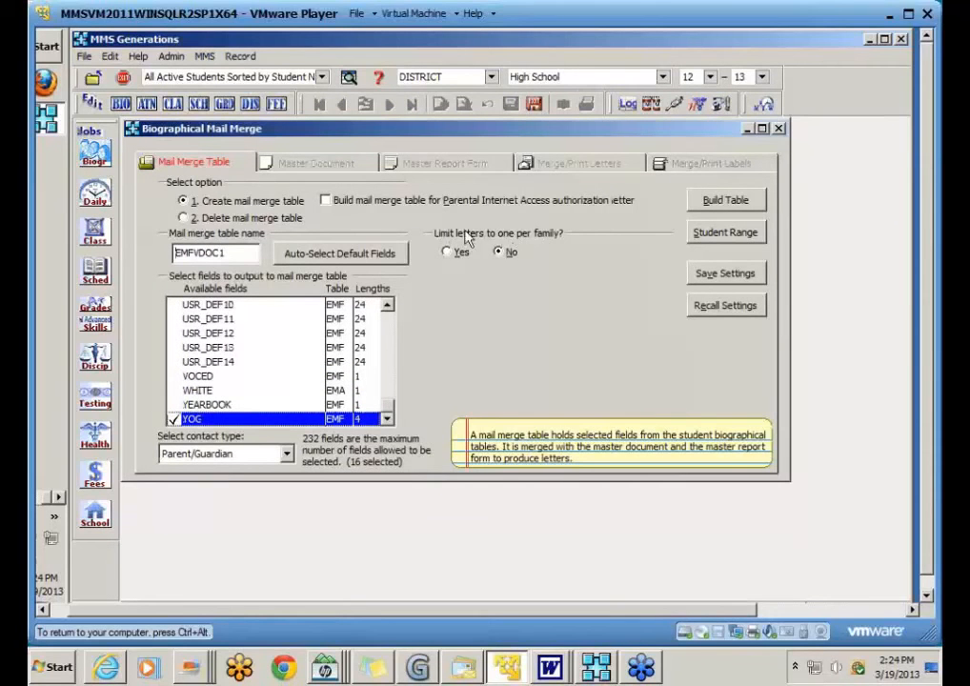
# Step: Limit letters to one per family and narrow the Student Range to two selected students
pyautogui.click(446, 253)
pyautogui.click(725, 232)
pyautogui.click(360, 198)
pyautogui.click(270, 437)
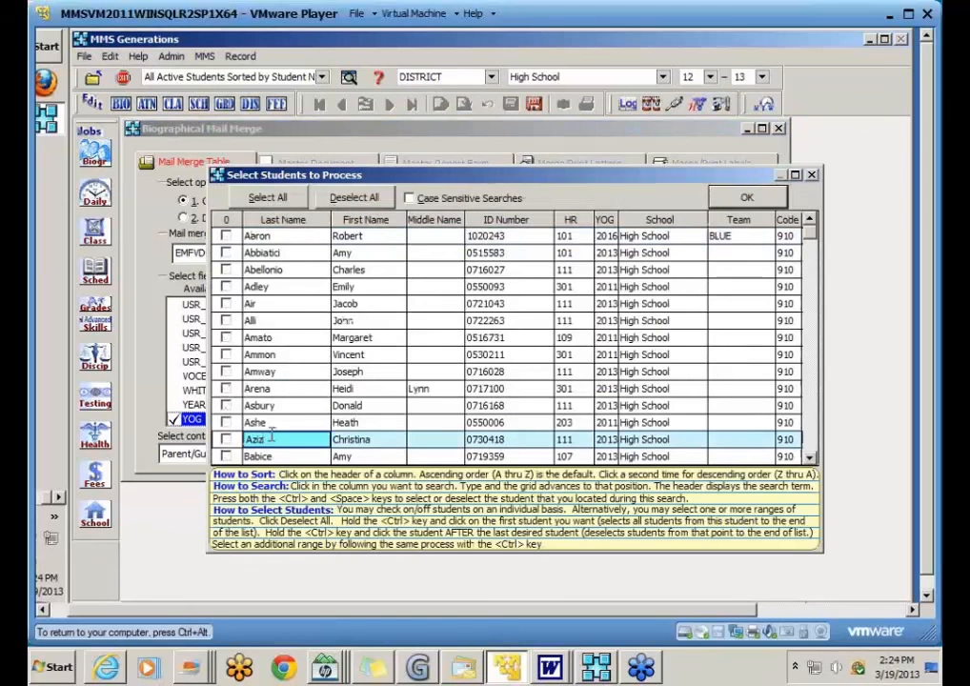
pyautogui.click(816, 435)
pyautogui.click(225, 286)
pyautogui.click(226, 303)
pyautogui.click(747, 197)
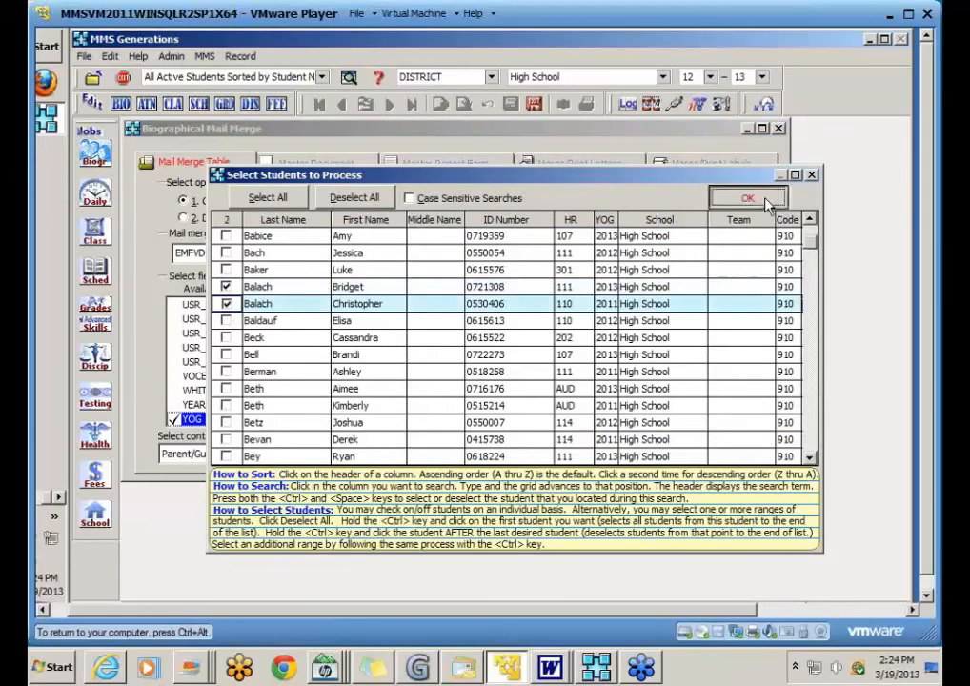
# Step: Build mail merge table EMFVDOC1 and switch to the Master Document editor
pyautogui.click(736, 201)
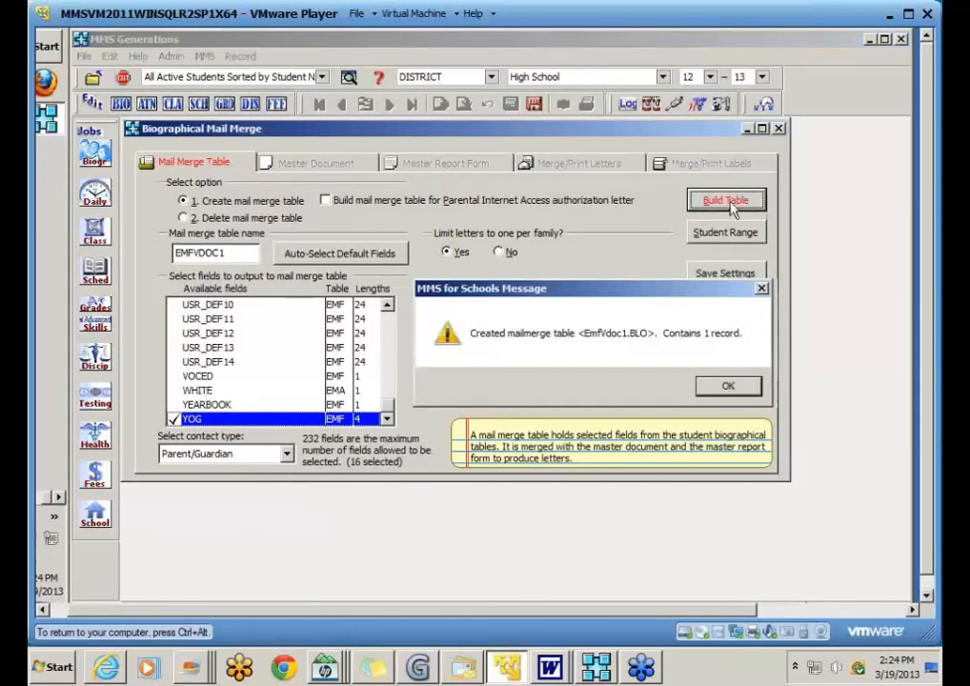
pyautogui.click(728, 386)
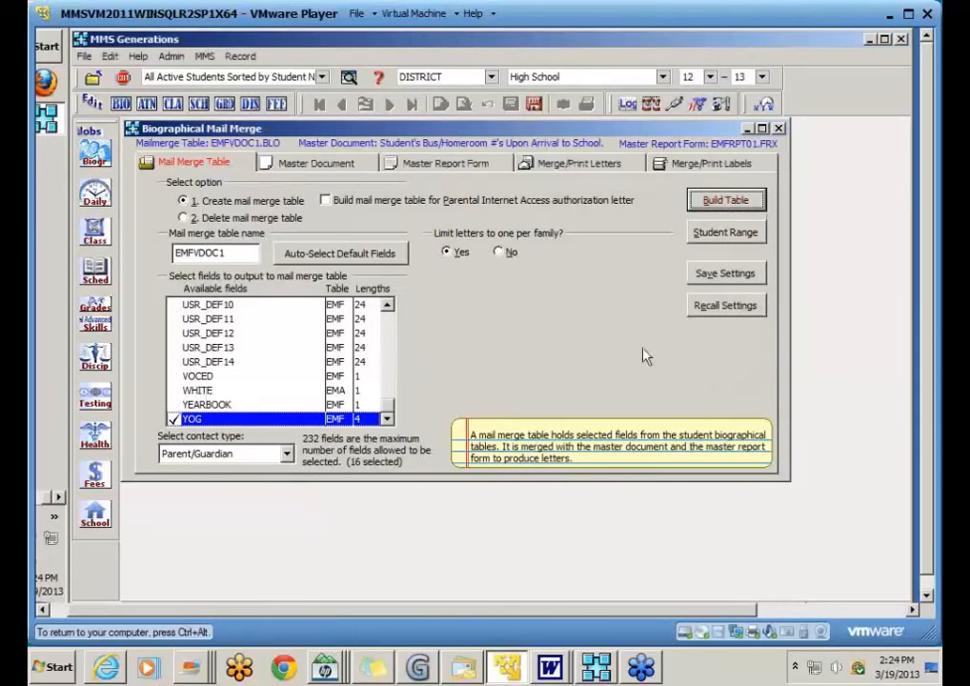
pyautogui.click(318, 168)
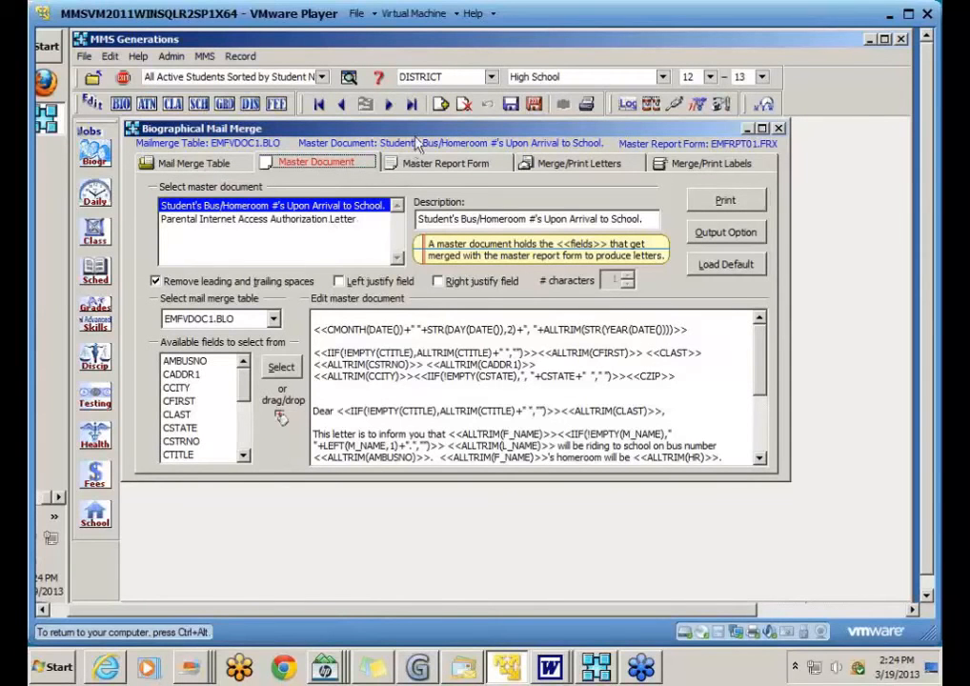
# Step: Add a new master document with the description 'Open House'
pyautogui.click(440, 103)
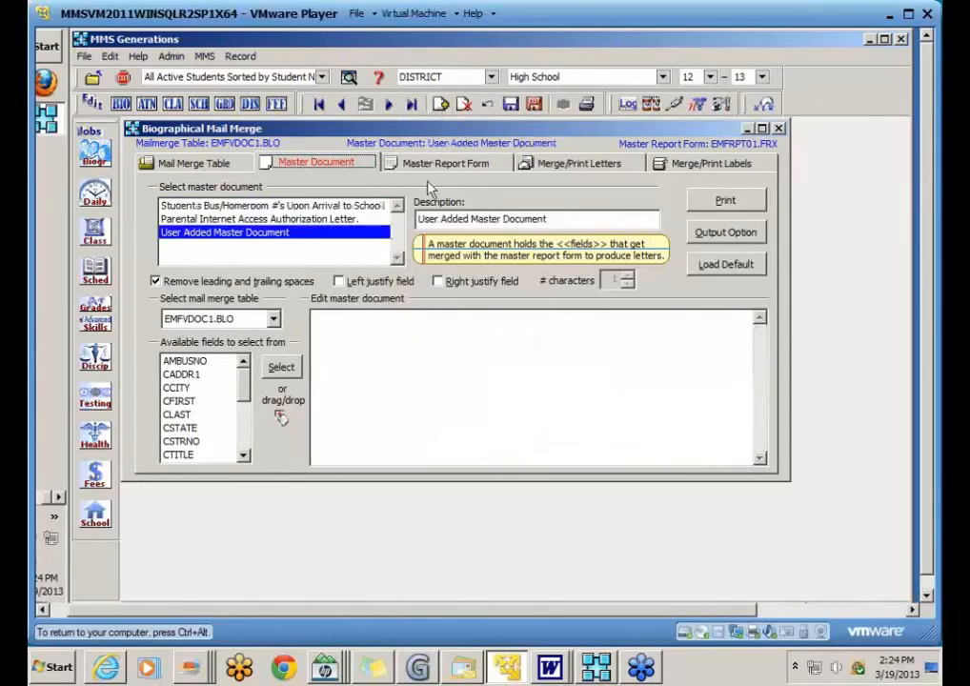
pyautogui.moveTo(560, 221); pyautogui.dragTo(412, 208)
pyautogui.write('Open House')
# Step: Write the letter 'Dear Parents, / Please attend Open House on Tuesday af 7 pm.', then go to Merge/Print Letters
pyautogui.click(403, 313)
pyautogui.write('Dear Parents,')
pyautogui.press('Return')
pyautogui.write('Pl')
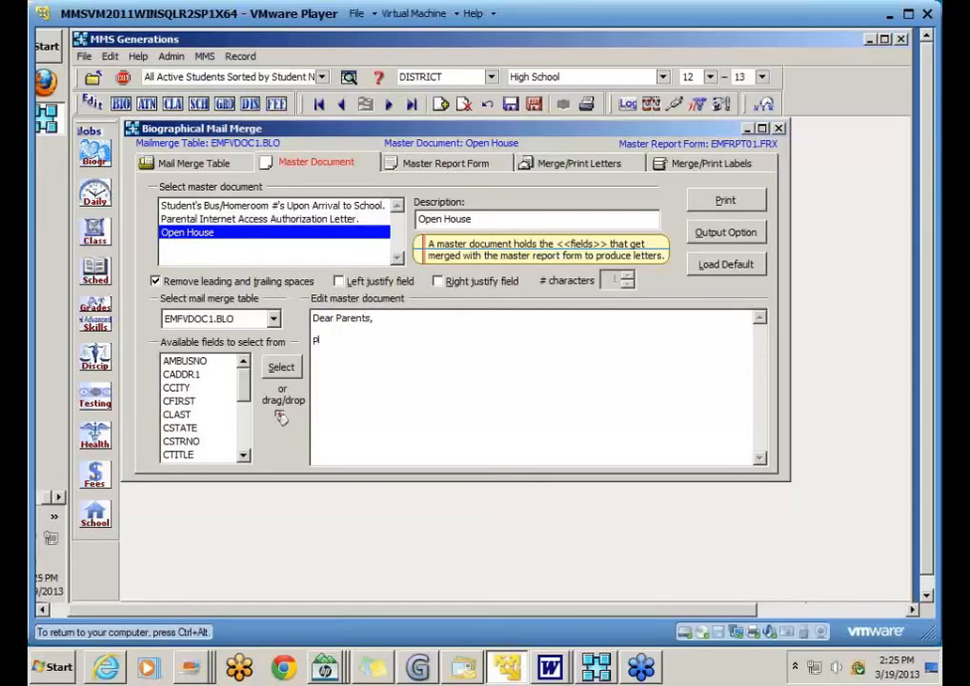
pyautogui.write('ease attend Open House on T')
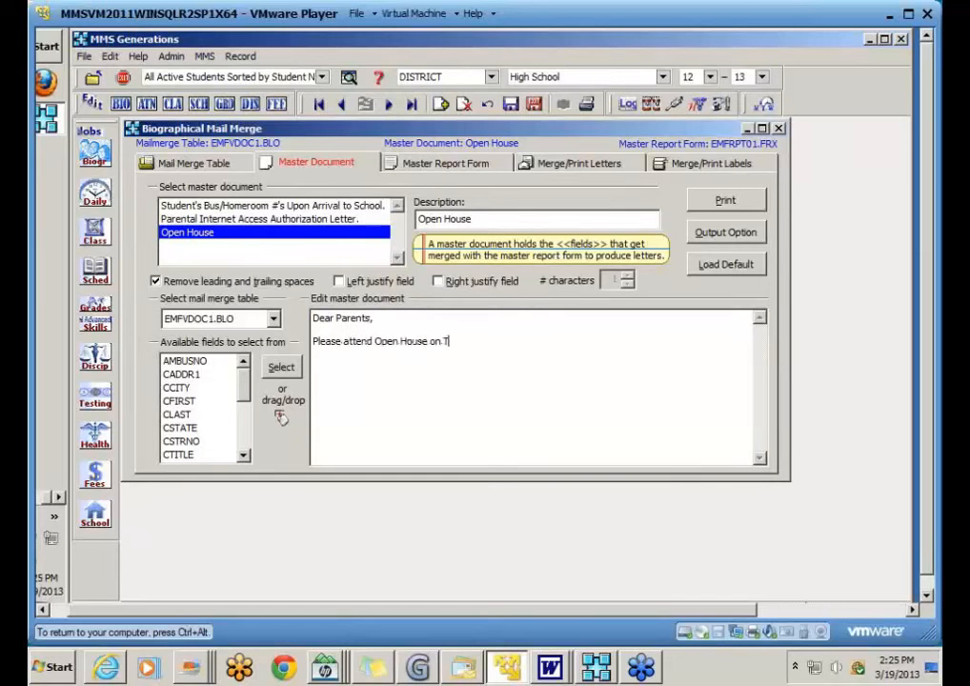
pyautogui.write('uesday af 7 pm.')
pyautogui.click(607, 169)
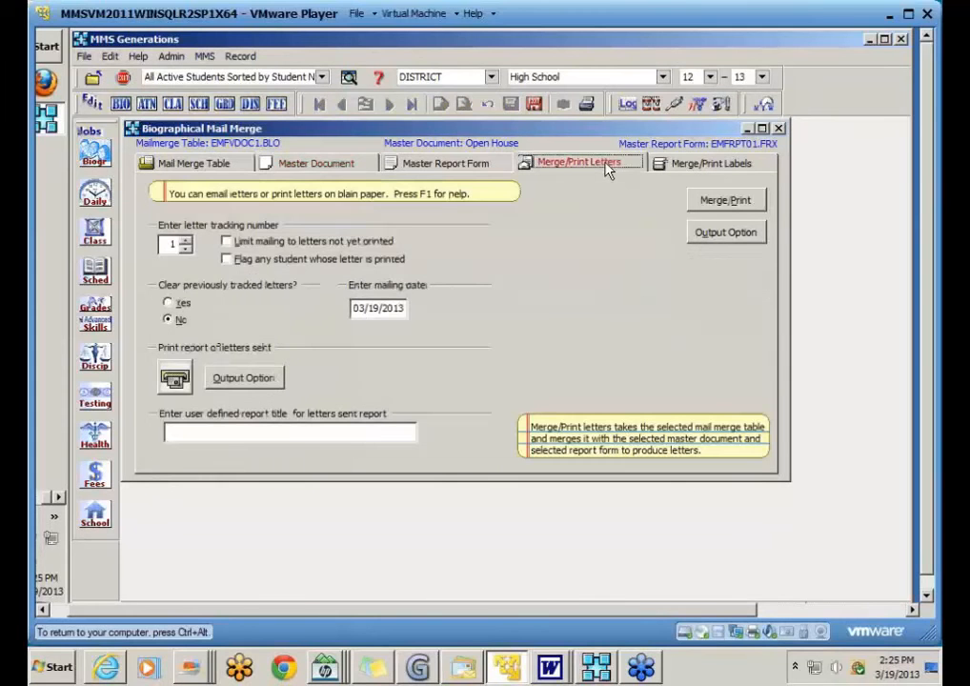
# Step: Merge and preview the Open House letter, then return to the Mail Merge Table page
pyautogui.click(724, 200)
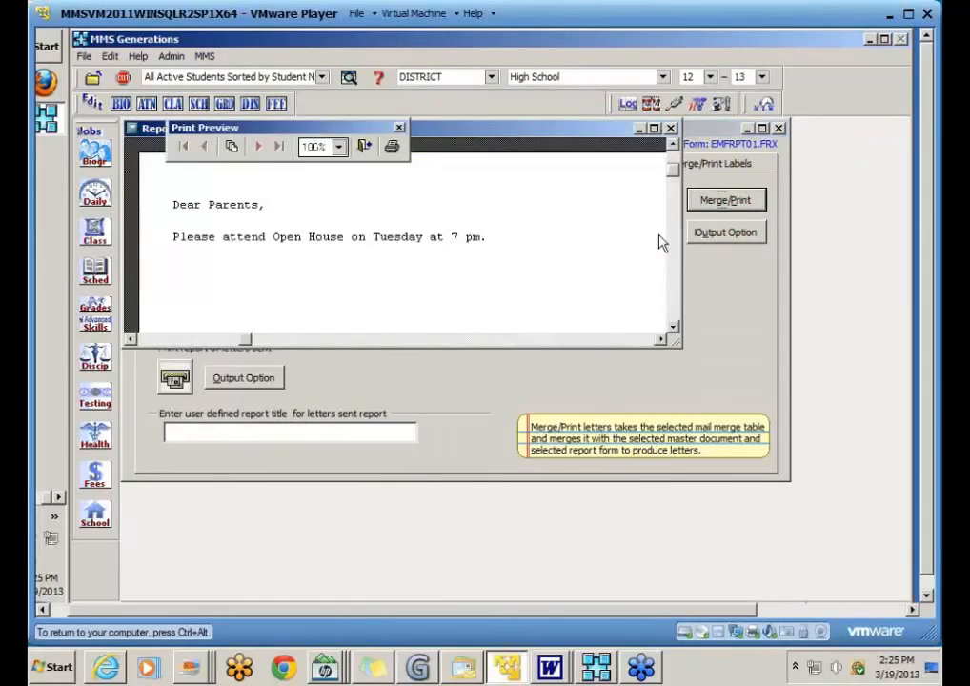
pyautogui.moveTo(675, 340); pyautogui.dragTo(766, 440)
pyautogui.click(363, 146)
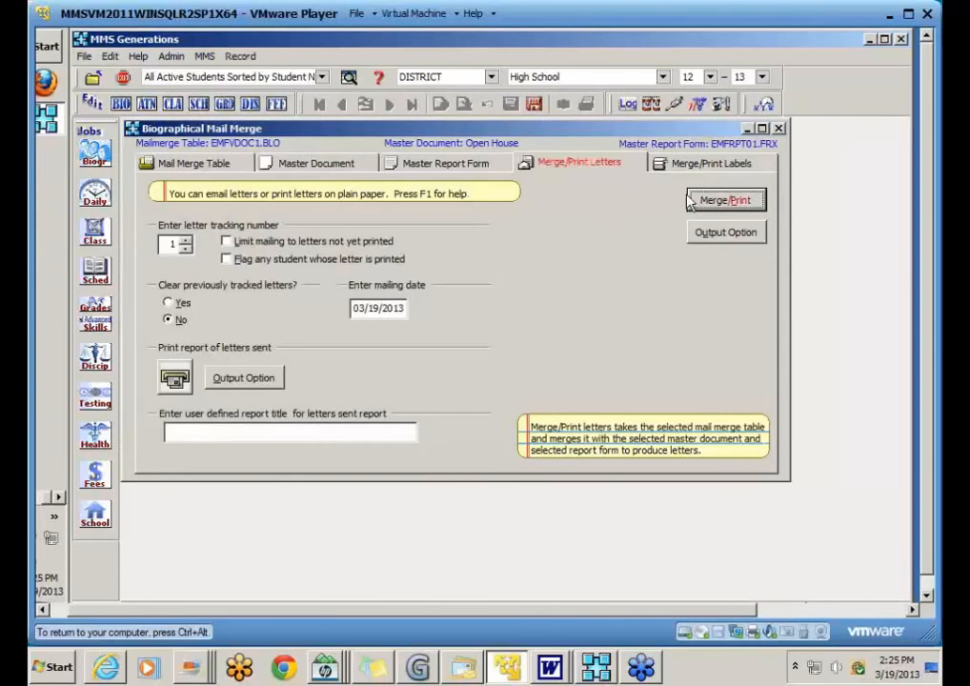
pyautogui.click(216, 163)
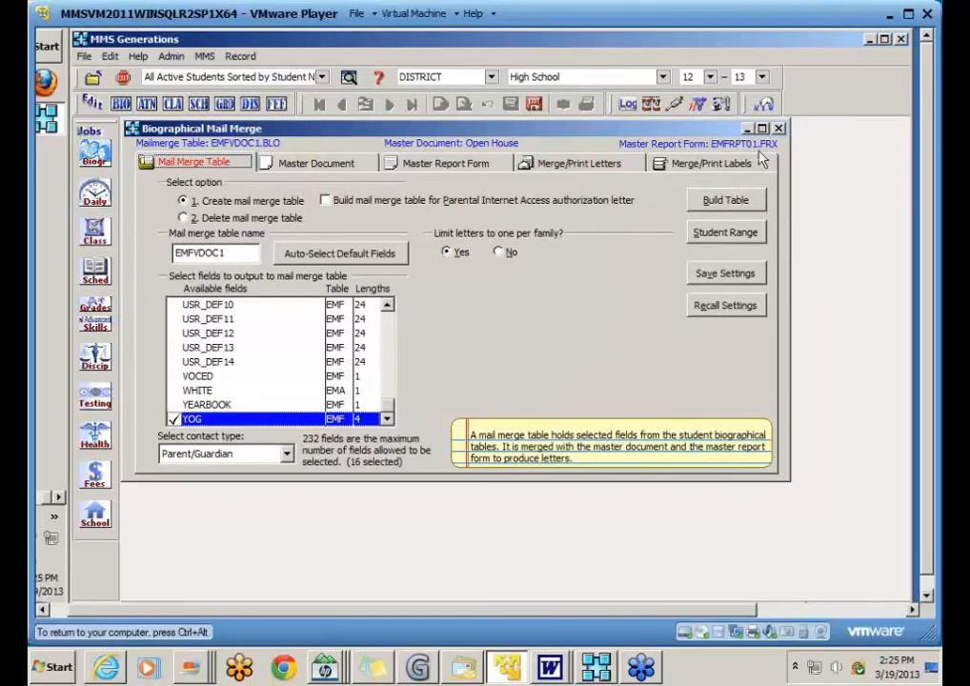
# Step: Close the mail merge, then open and close Edit Student Biographical Records after viewing contacts
pyautogui.click(534, 105)
pyautogui.click(94, 153)
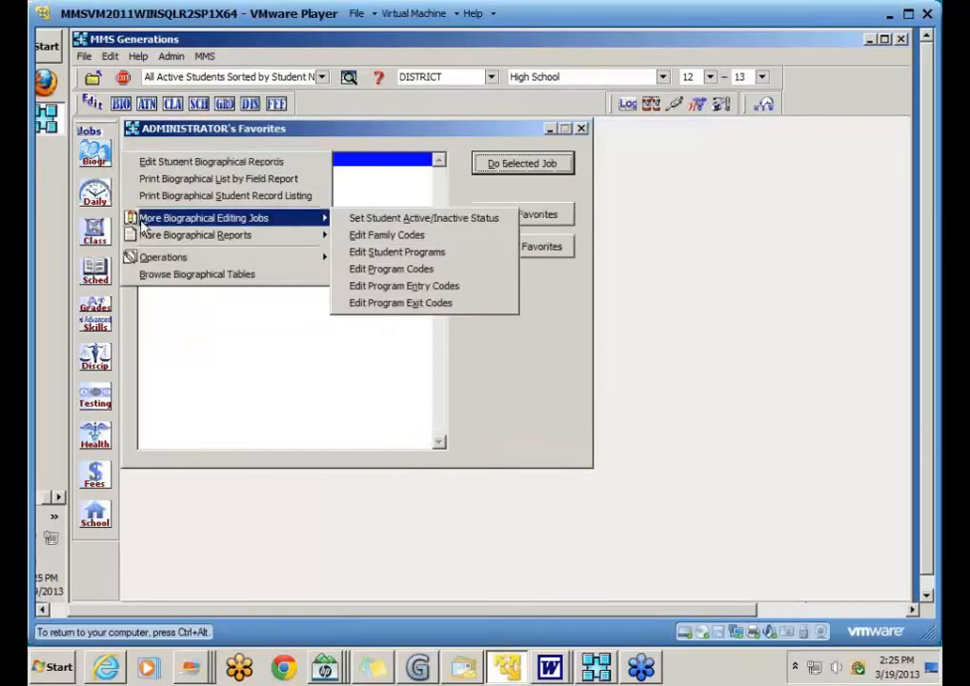
pyautogui.moveTo(152, 235)
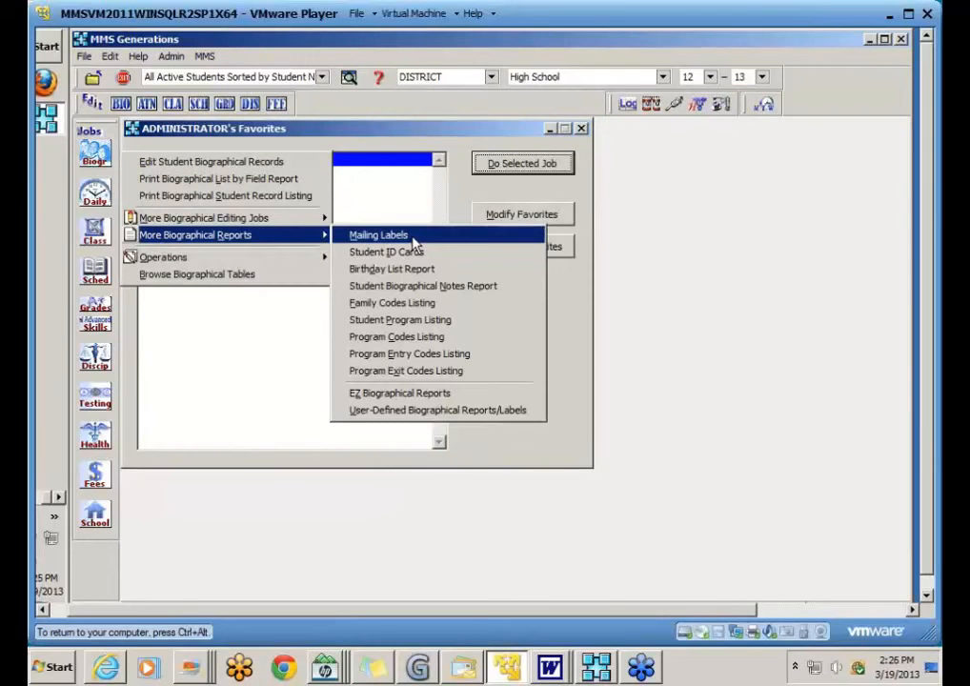
pyautogui.click(208, 162)
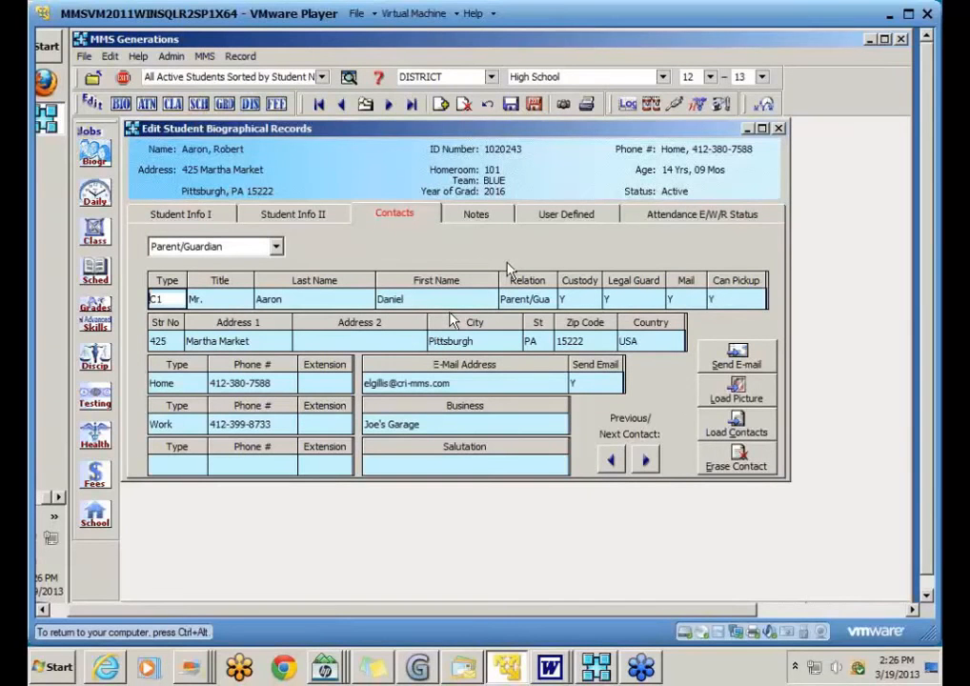
pyautogui.click(535, 105)
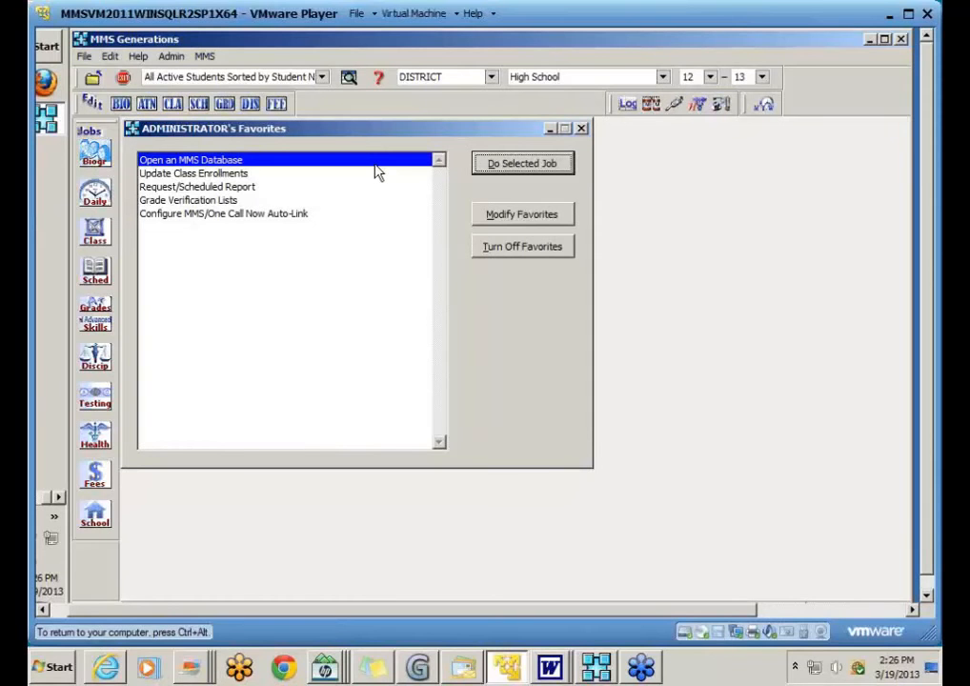
# Step: Start Mass Edit Biographical Information from the Biogr Operations menu
pyautogui.click(95, 152)
pyautogui.moveTo(163, 252)
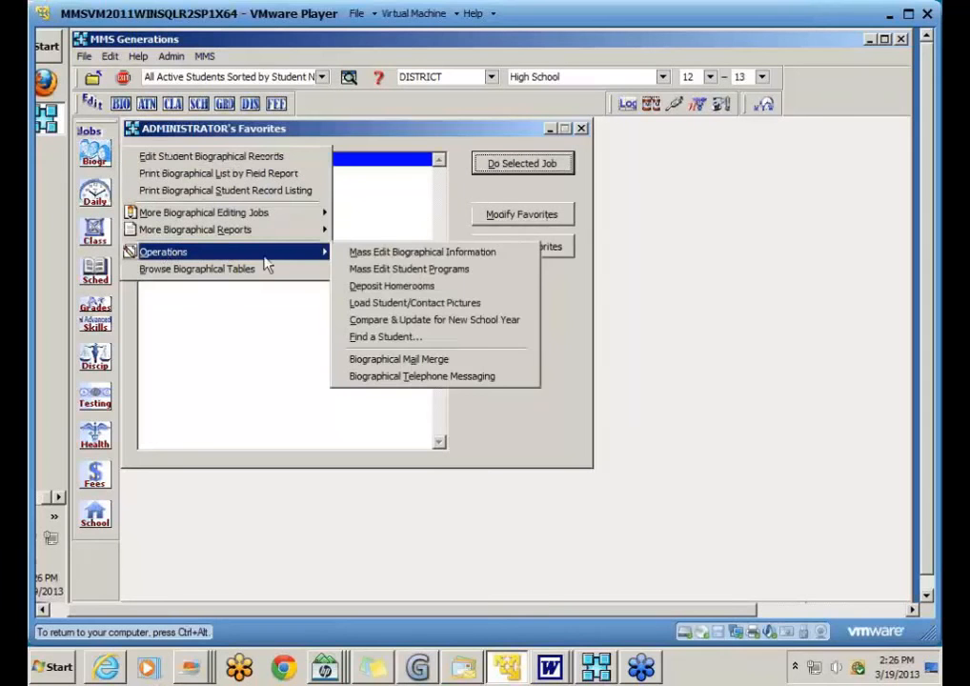
pyautogui.click(517, 256)
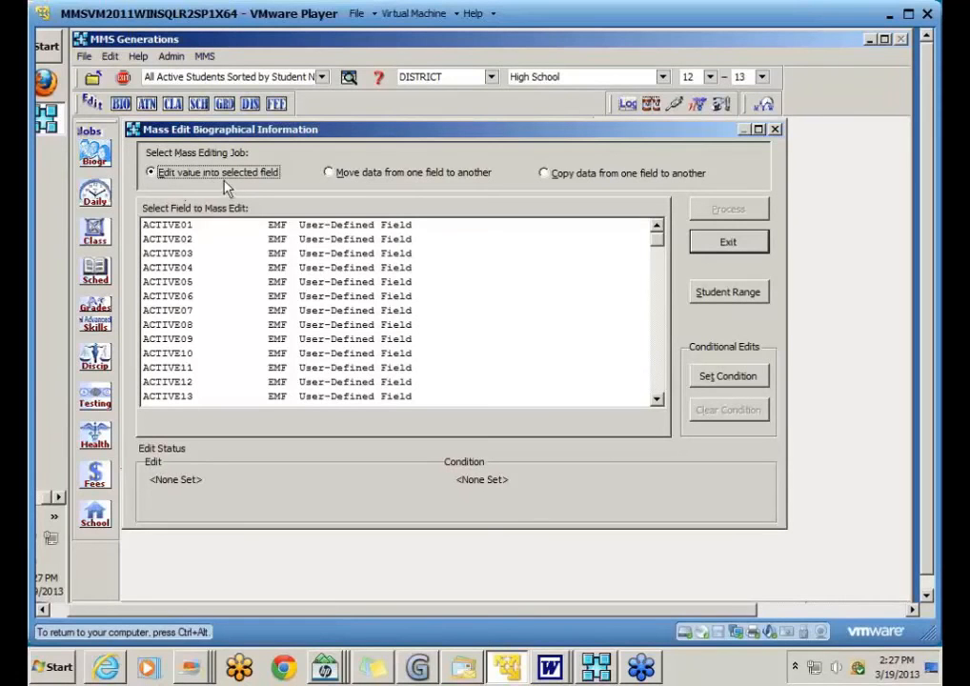
# Step: Browse the fields to mass edit starting from 'gr', briefly choosing HR
pyautogui.click(174, 313)
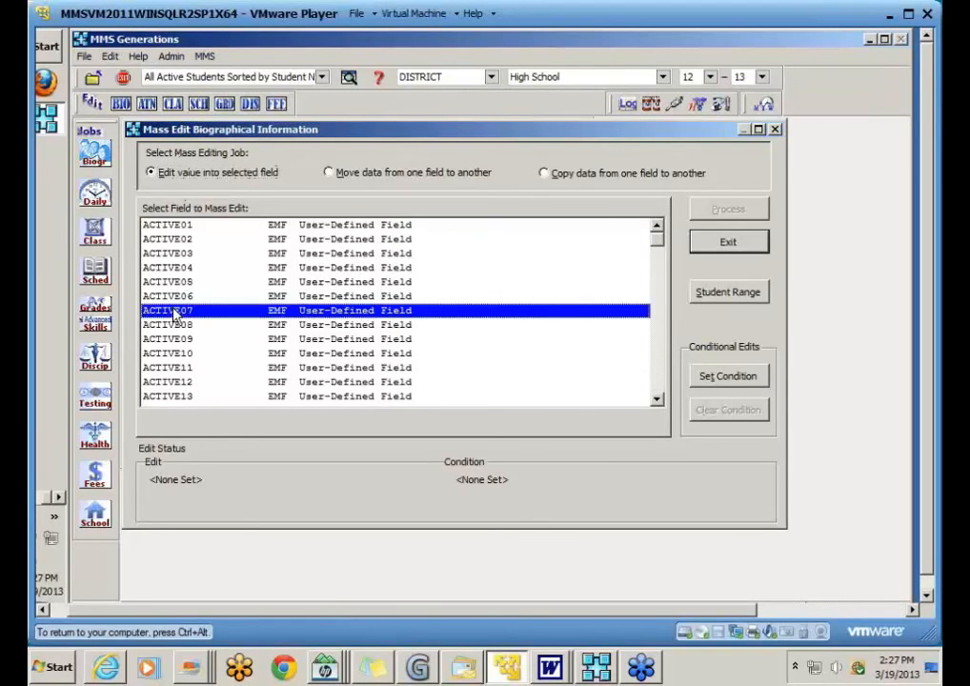
pyautogui.write('gr')
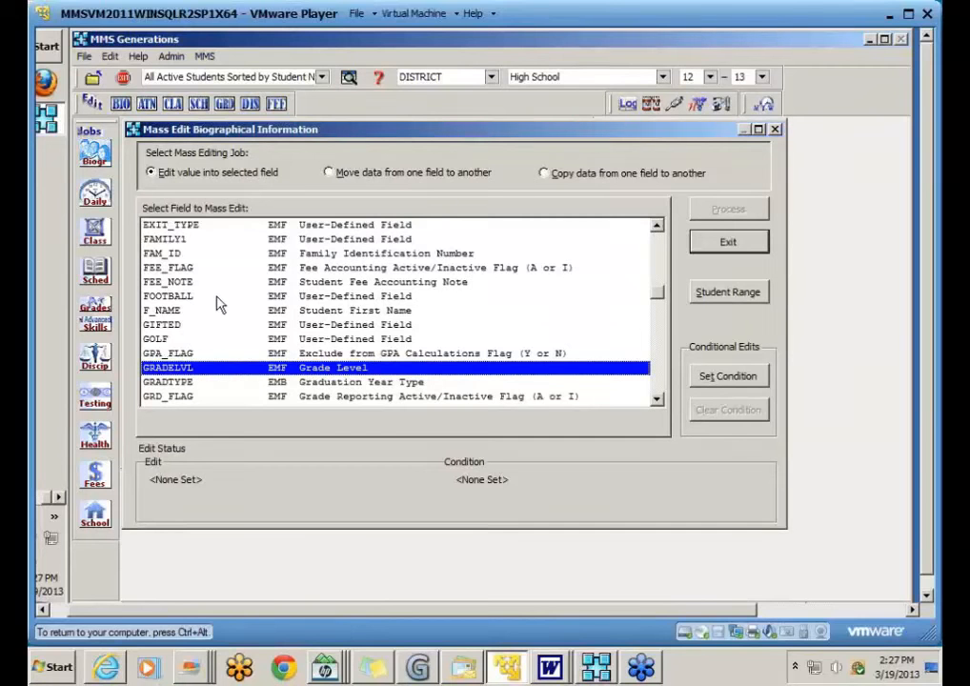
pyautogui.click(658, 383)
pyautogui.click(657, 382)
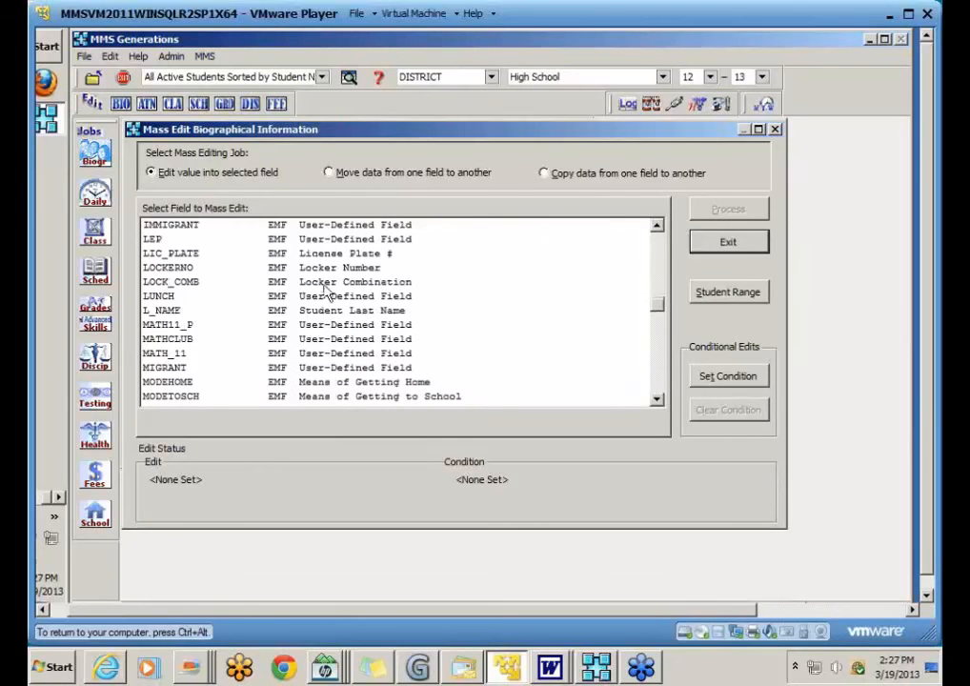
pyautogui.click(658, 226)
pyautogui.click(657, 225)
pyautogui.click(657, 226)
pyautogui.click(657, 226)
pyautogui.click(658, 226)
pyautogui.click(243, 239)
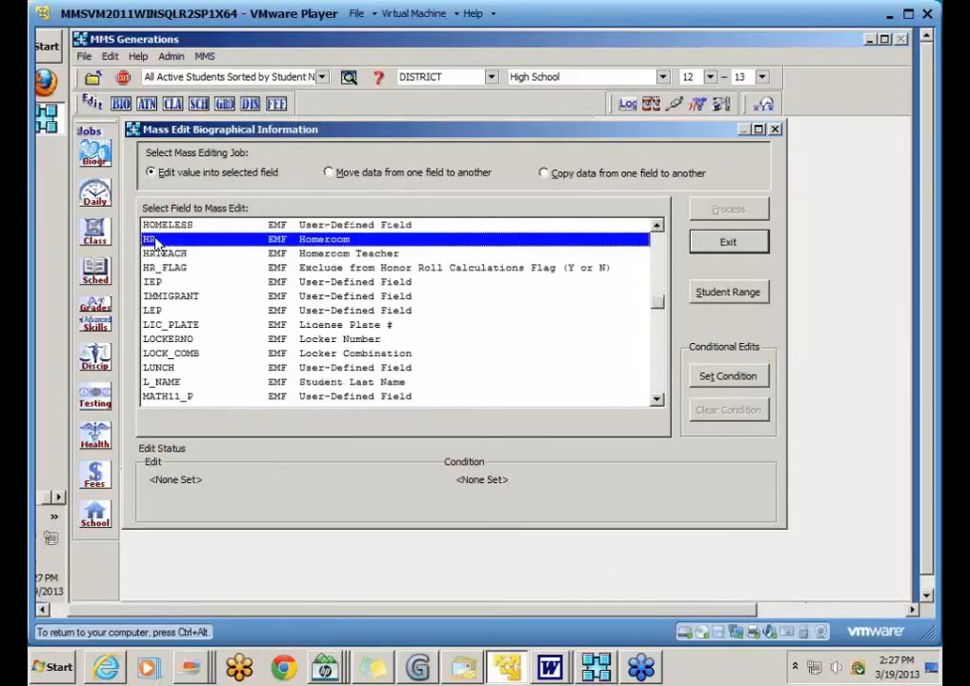
# Step: Try PA112MIGR among the P fields, then settle on GRADELVL Grade Level
pyautogui.click(328, 255)
pyautogui.click(177, 367)
pyautogui.press('p')
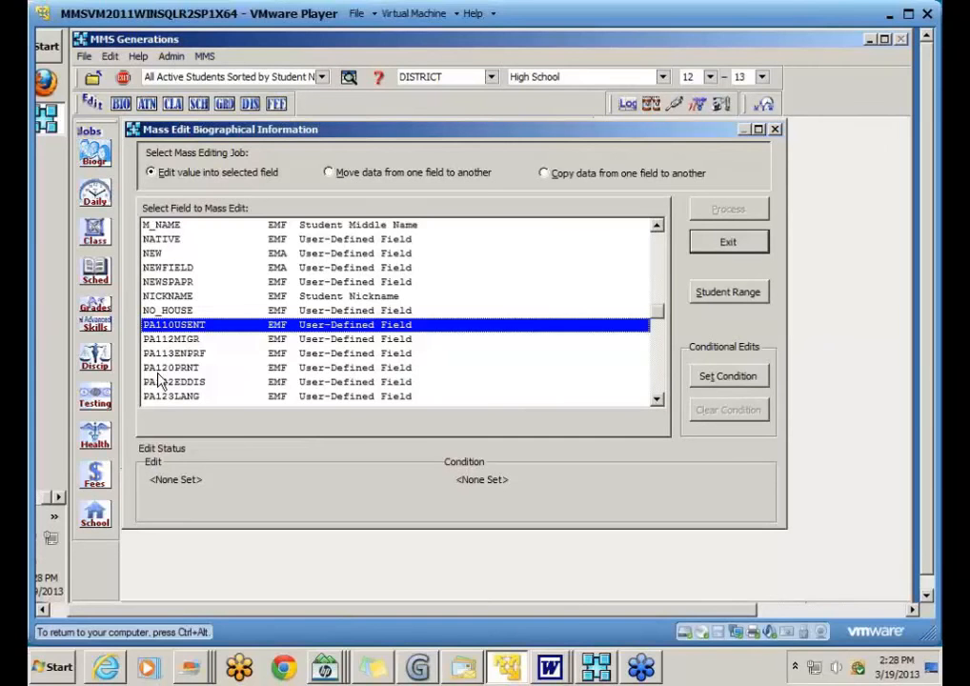
pyautogui.click(171, 340)
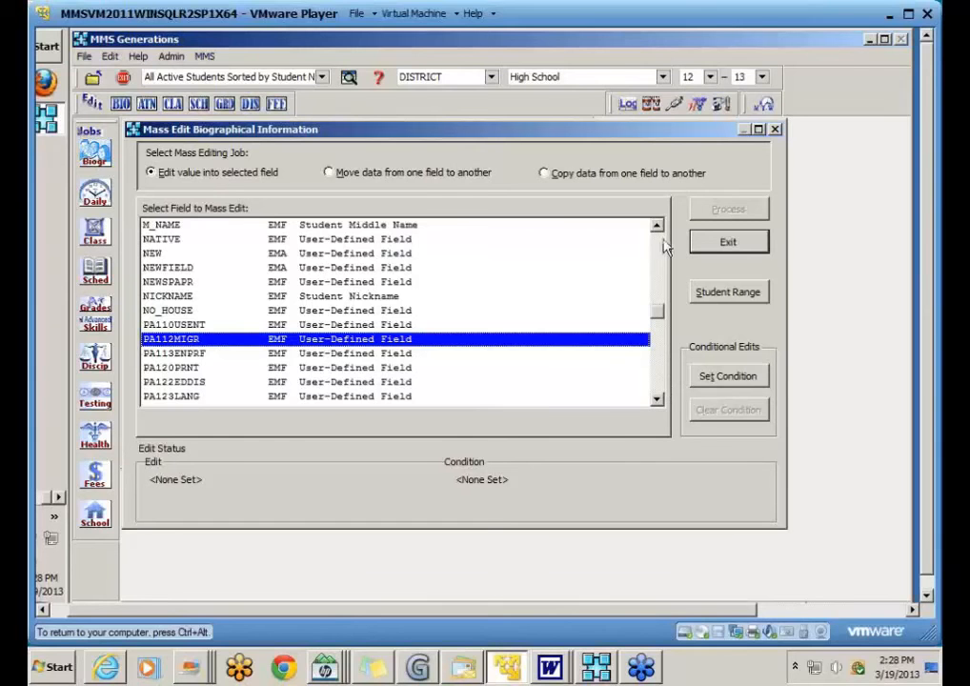
pyautogui.scroll(9, 655, 250)
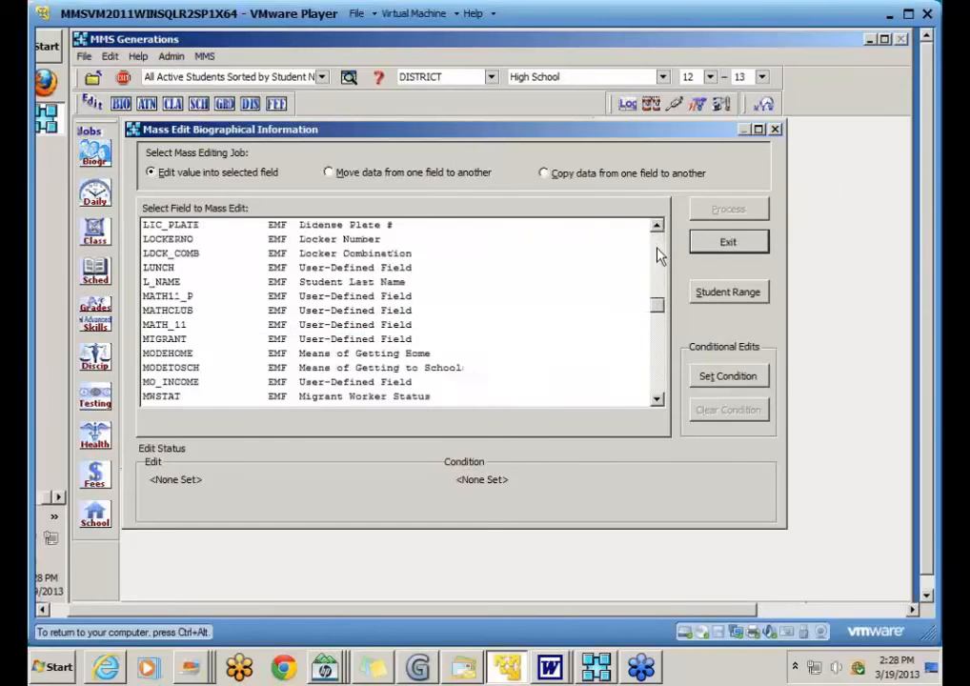
pyautogui.scroll(4, 657, 256)
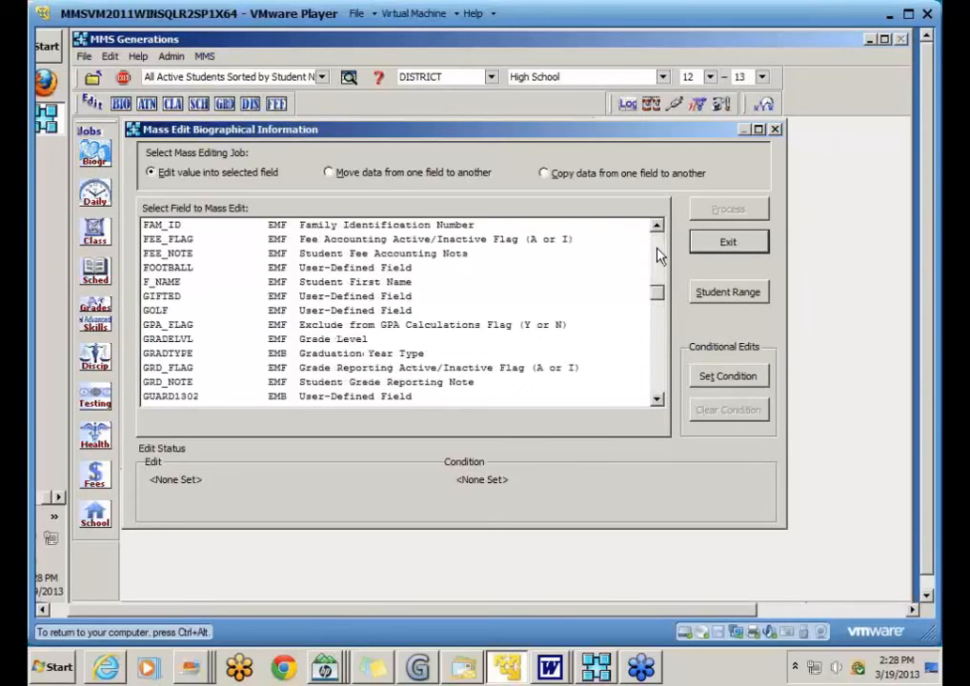
pyautogui.scroll(4, 657, 252)
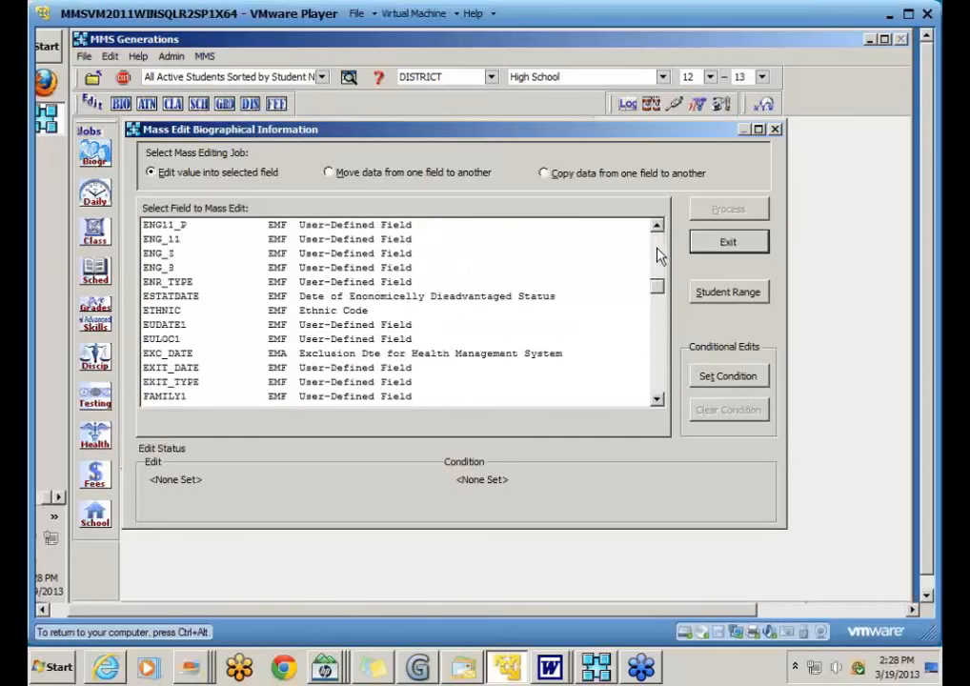
pyautogui.scroll(-4, 664, 365)
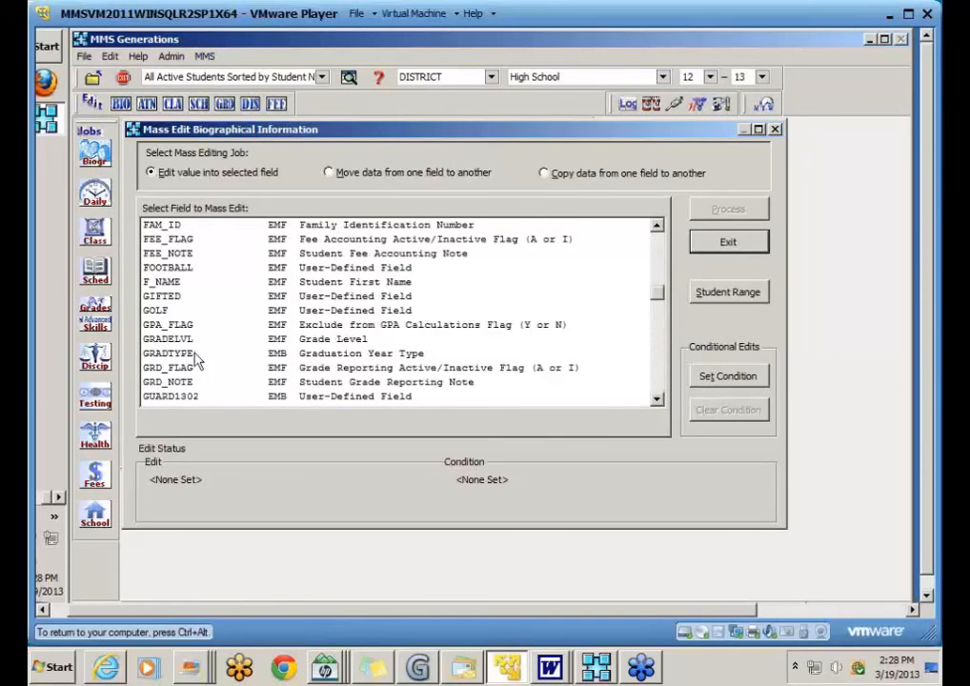
pyautogui.click(184, 340)
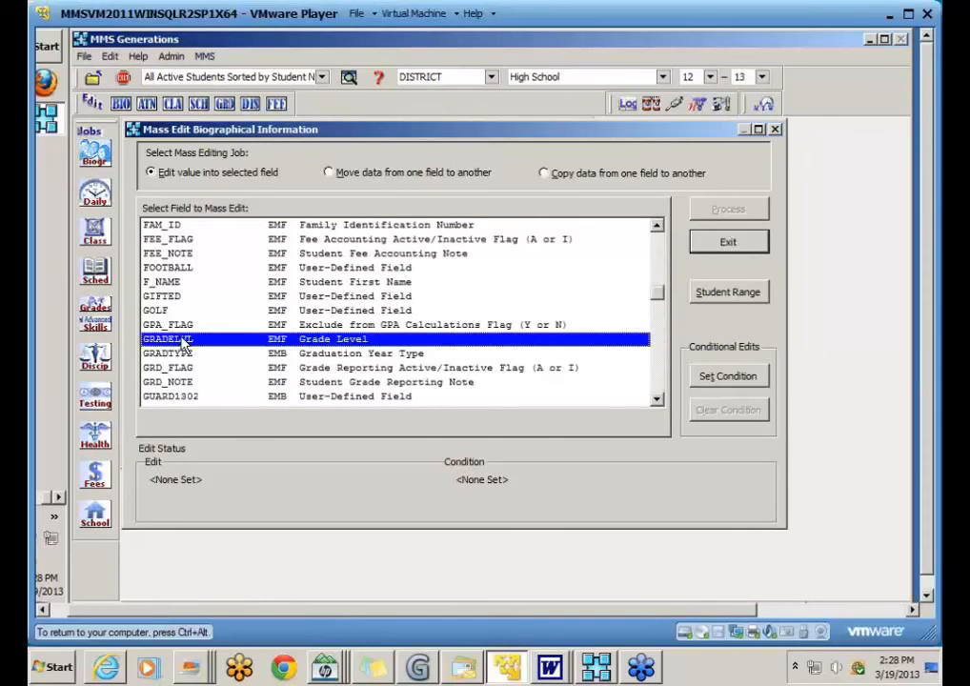
# Step: Give GRADELVL the new value 12 from the Select a value list
pyautogui.doubleClick(335, 343)
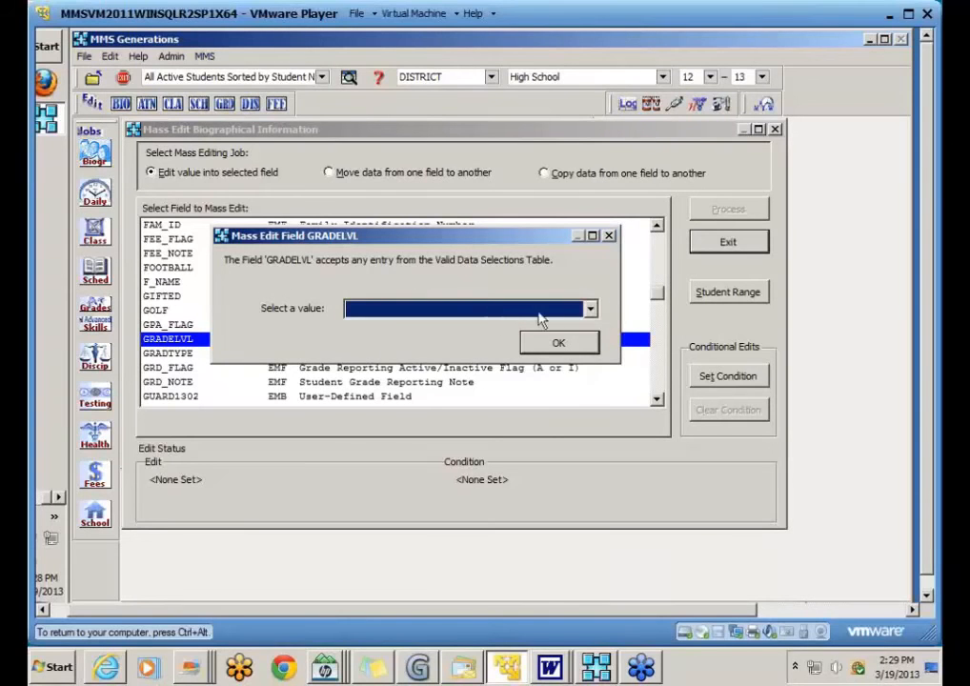
pyautogui.click(590, 312)
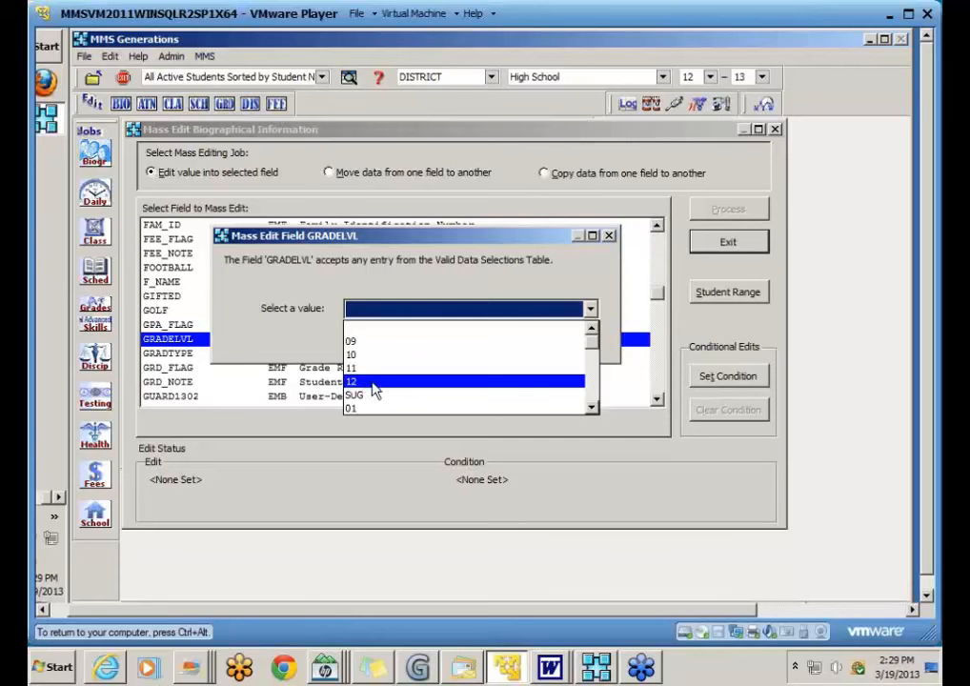
pyautogui.click(373, 385)
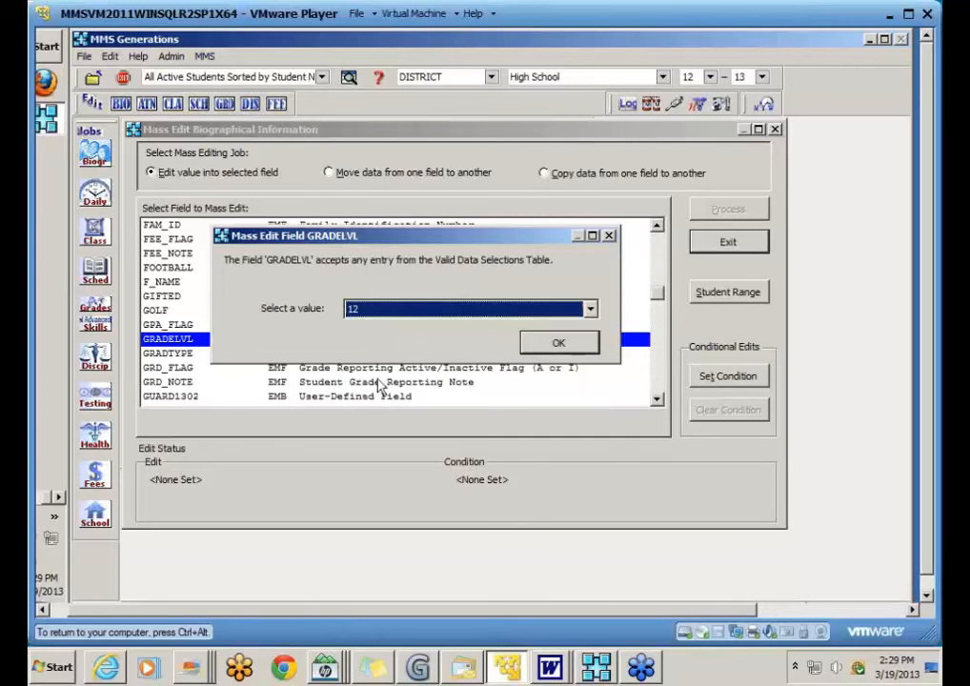
pyautogui.click(560, 343)
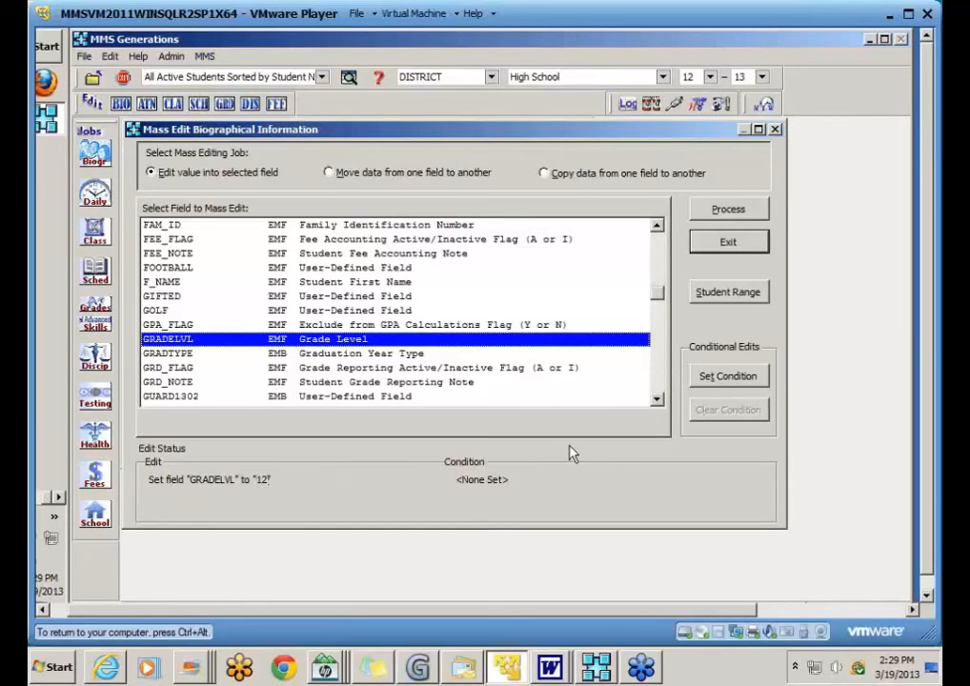
pyautogui.click(727, 295)
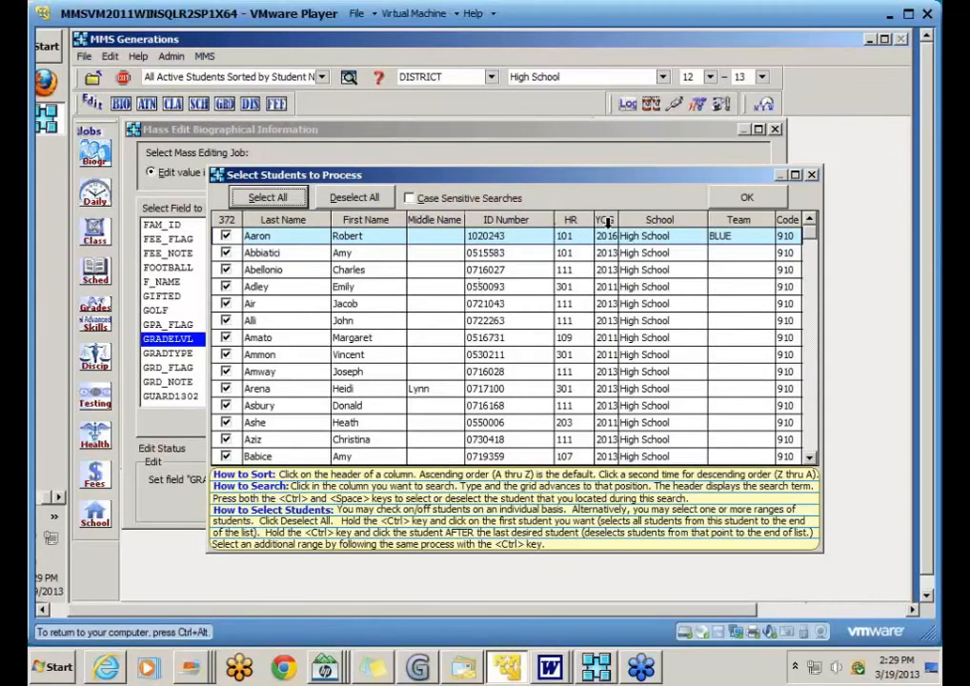
pyautogui.click(606, 223)
pyautogui.scroll(-4, 622, 301)
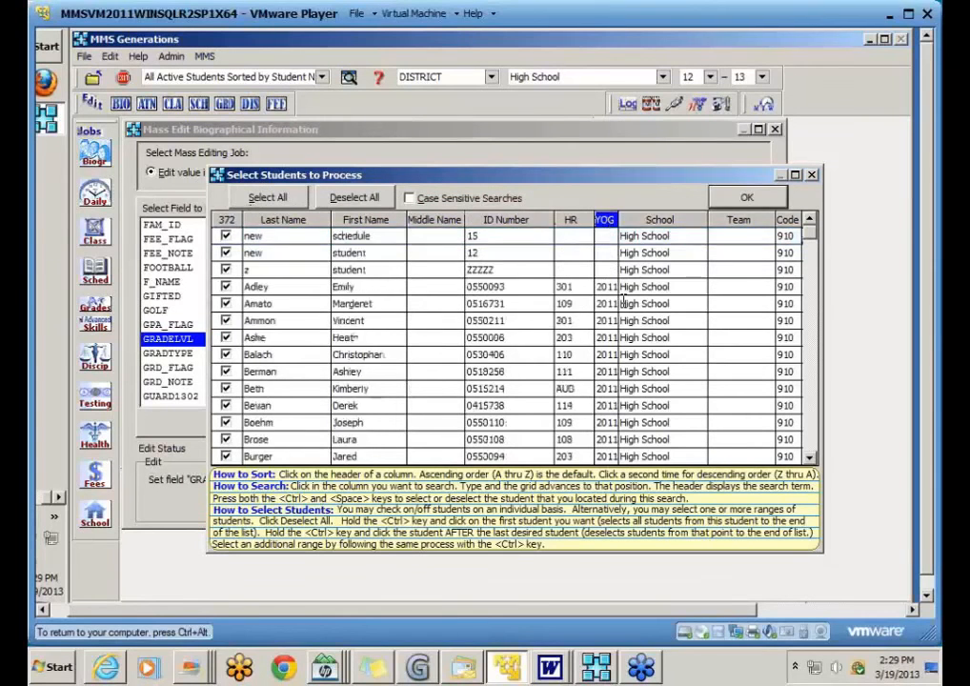
pyautogui.scroll(-15, 622, 301)
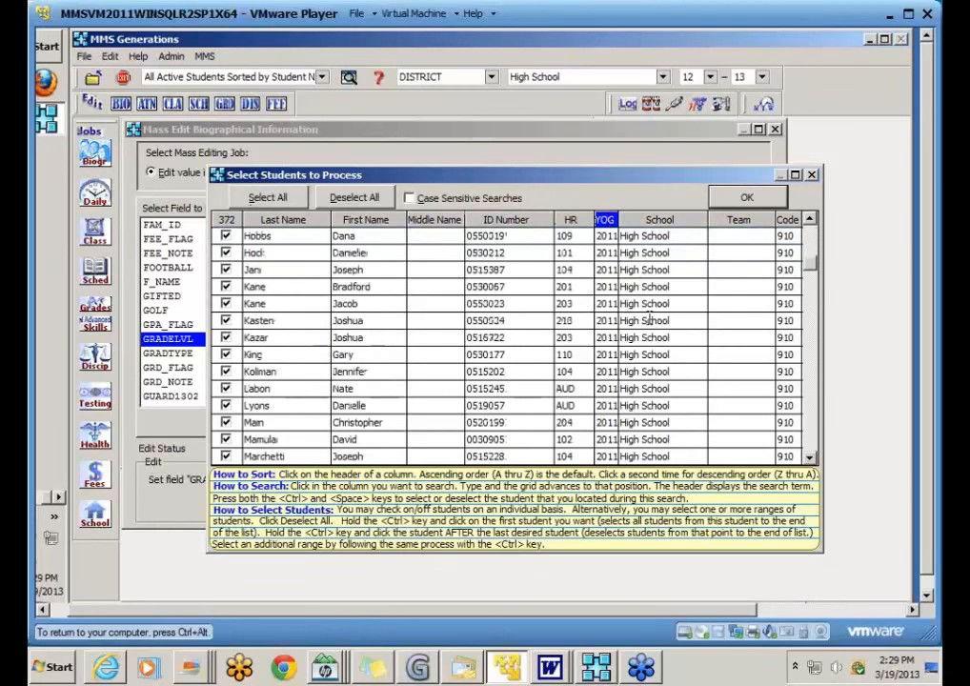
pyautogui.scroll(-20, 750, 380)
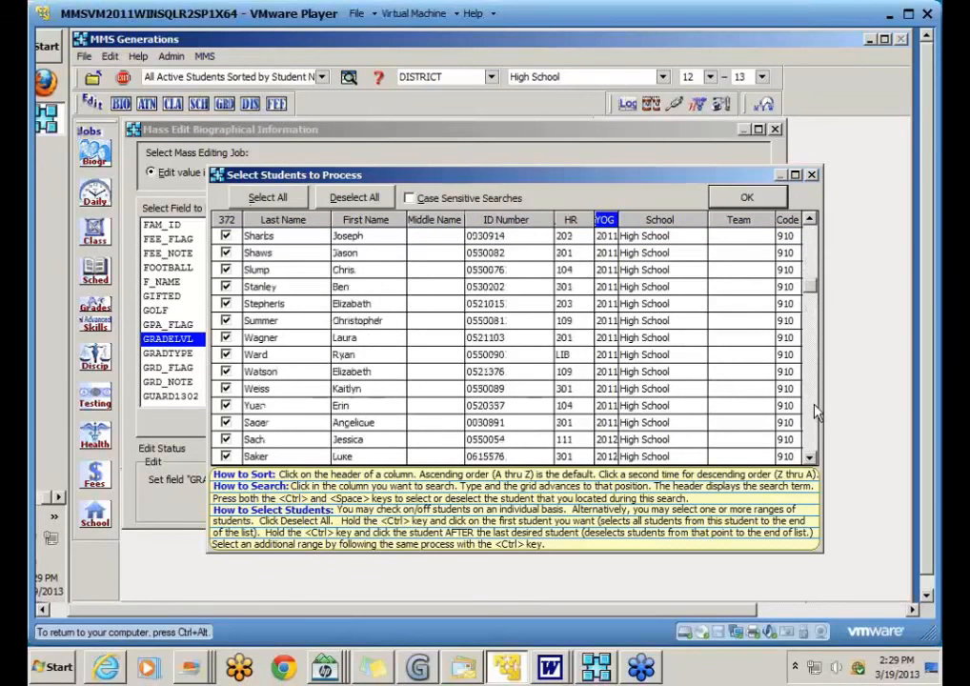
pyautogui.scroll(-15, 816, 412)
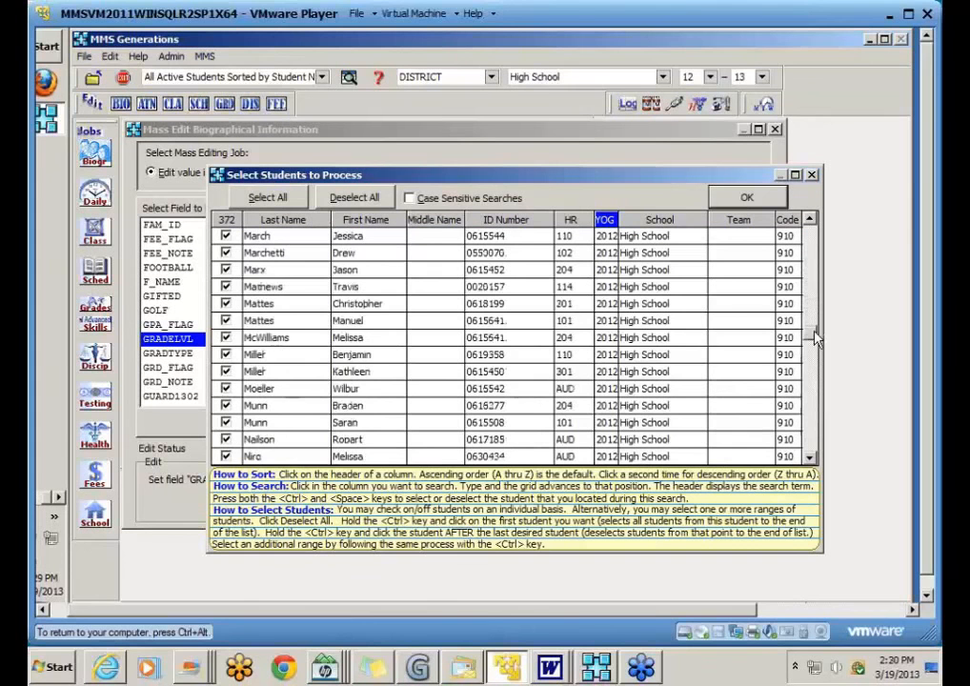
pyautogui.scroll(-10, 816, 354)
pyautogui.scroll(-10, 816, 376)
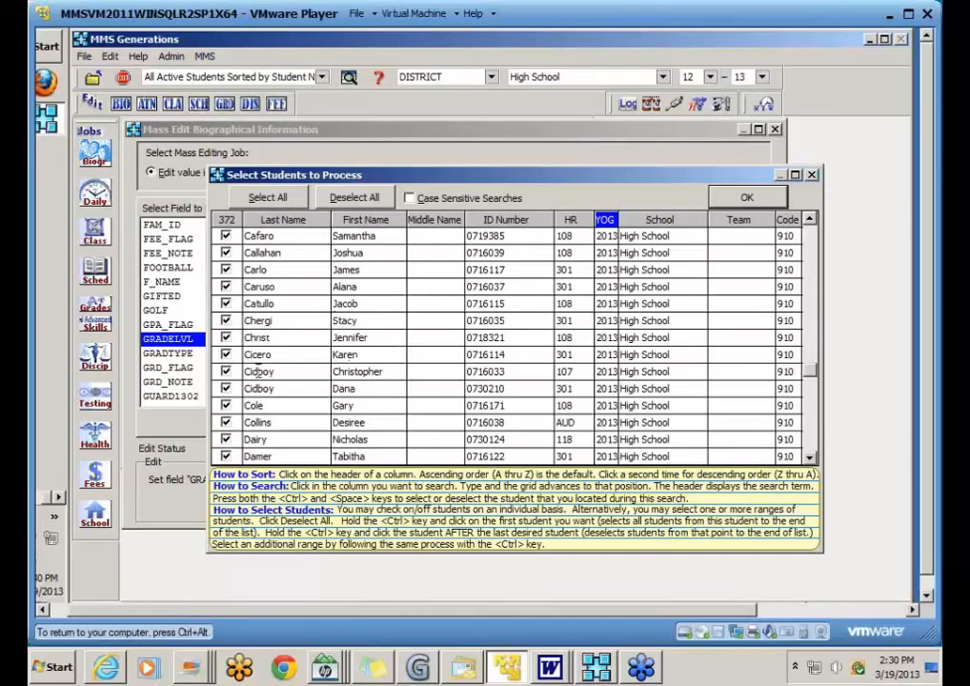
pyautogui.click(741, 201)
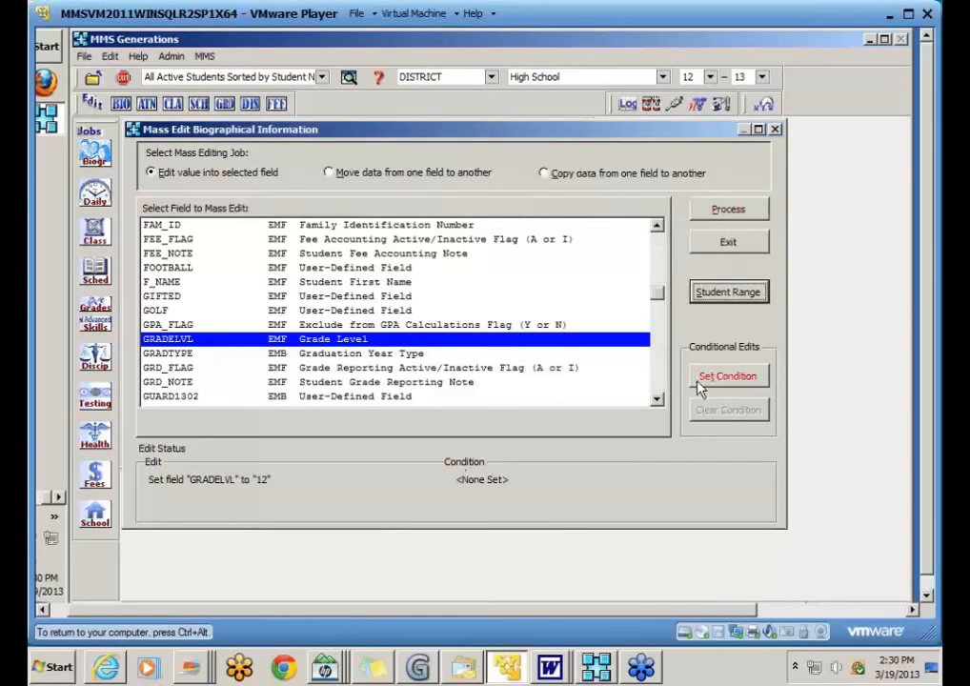
# Step: Add a mass edit condition on the YOG field
pyautogui.click(760, 381)
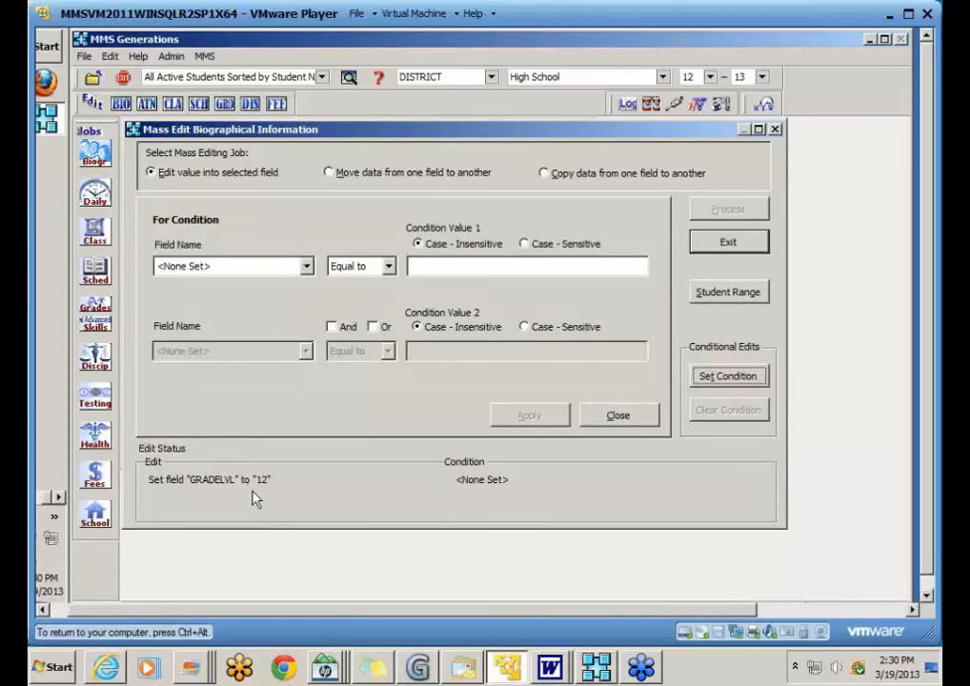
pyautogui.click(307, 267)
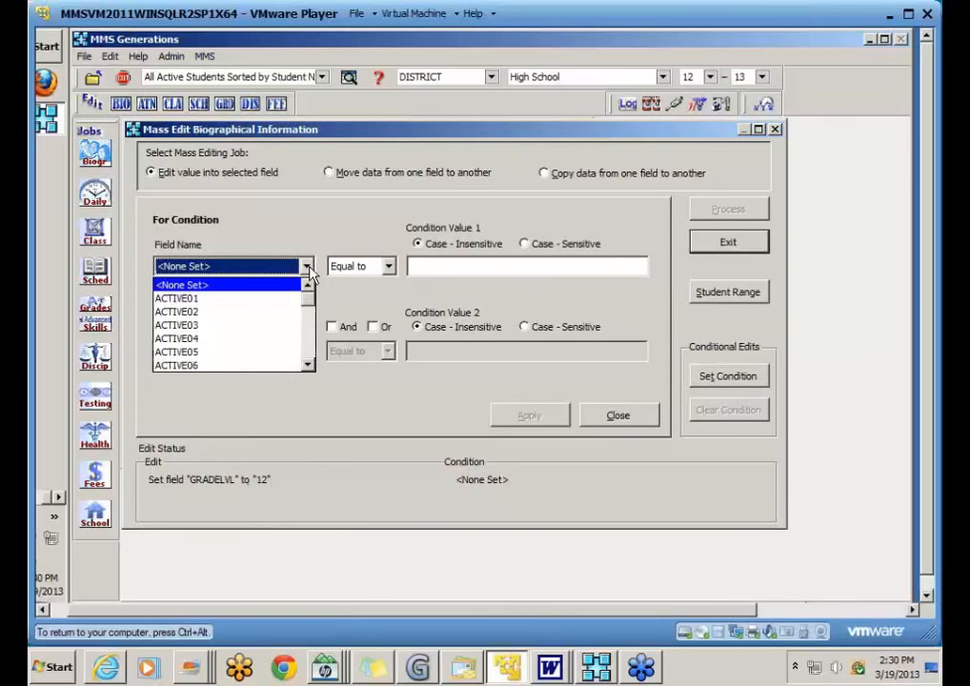
pyautogui.press('y')
pyautogui.press('Tab')
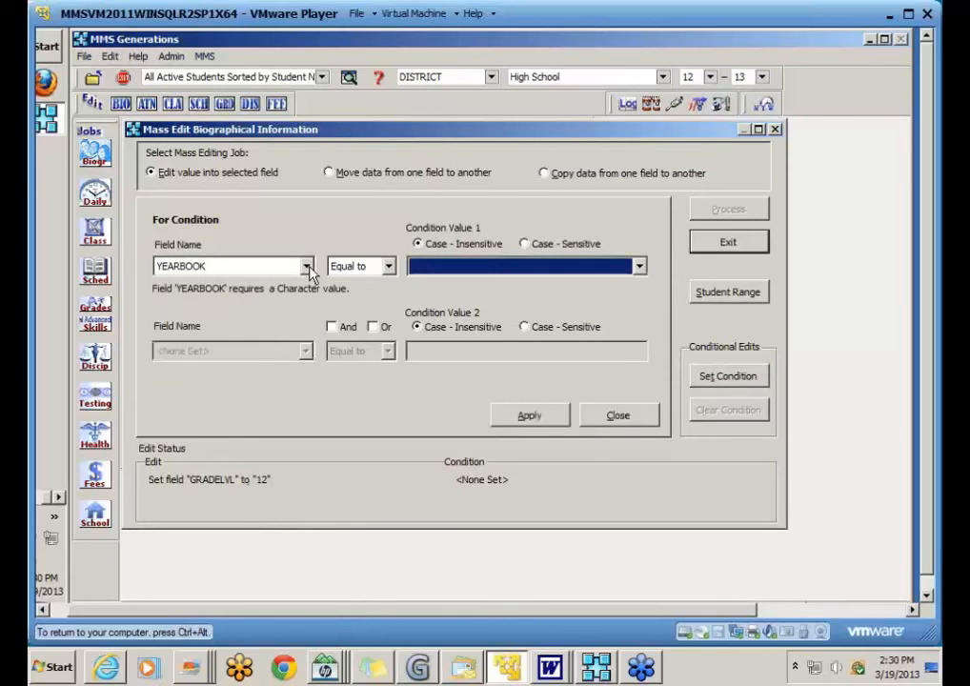
pyautogui.click(307, 267)
pyautogui.click(216, 371)
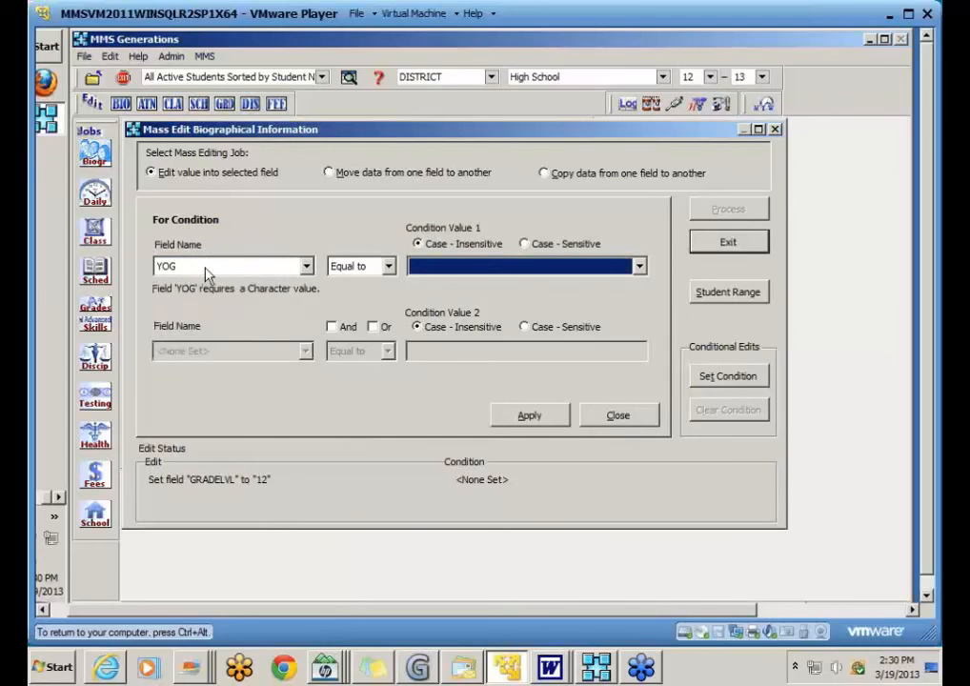
# Step: Apply YOG equal to 2013 as the condition, then process the GRADELVL edit
pyautogui.click(640, 267)
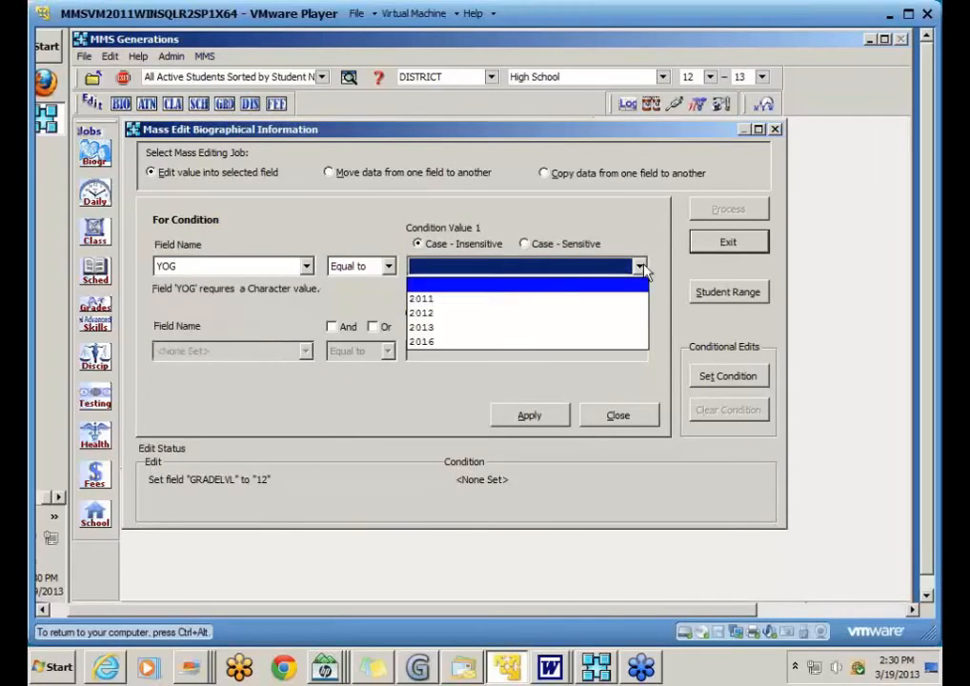
pyautogui.click(434, 331)
pyautogui.click(524, 416)
pyautogui.click(612, 417)
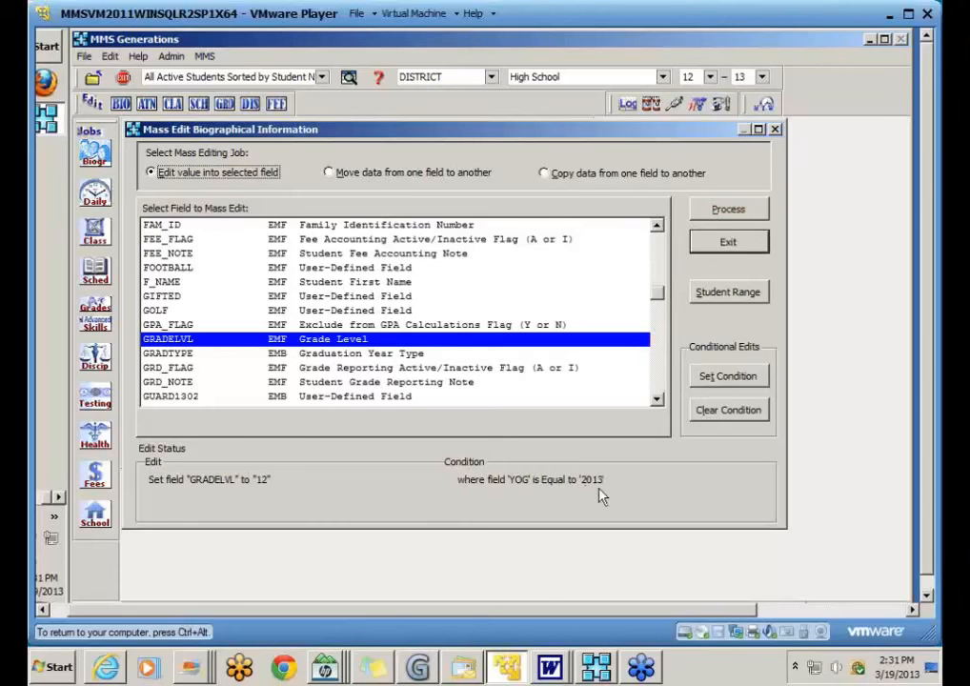
pyautogui.click(728, 212)
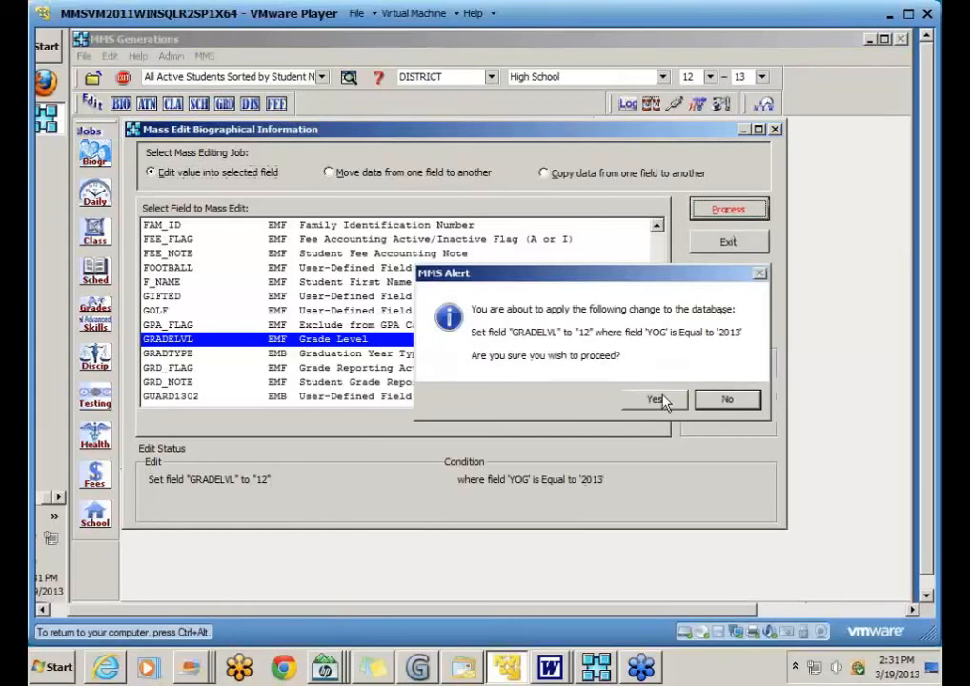
# Step: Run the GRADELVL edit for YOG 2013 students, processing 372 and changing 150 values to grade 12
pyautogui.click(661, 399)
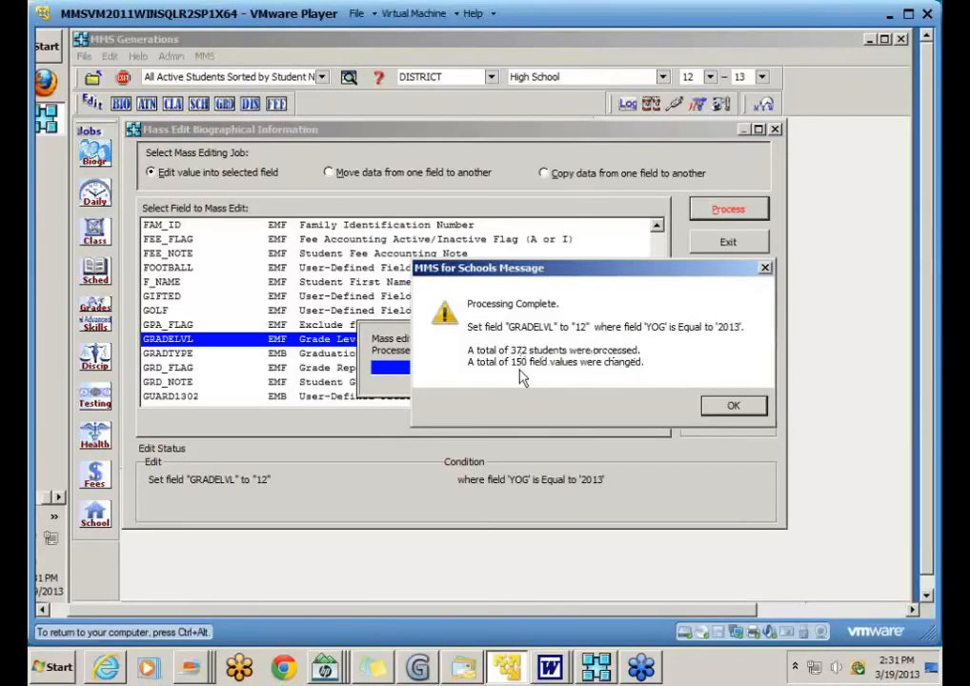
pyautogui.click(731, 408)
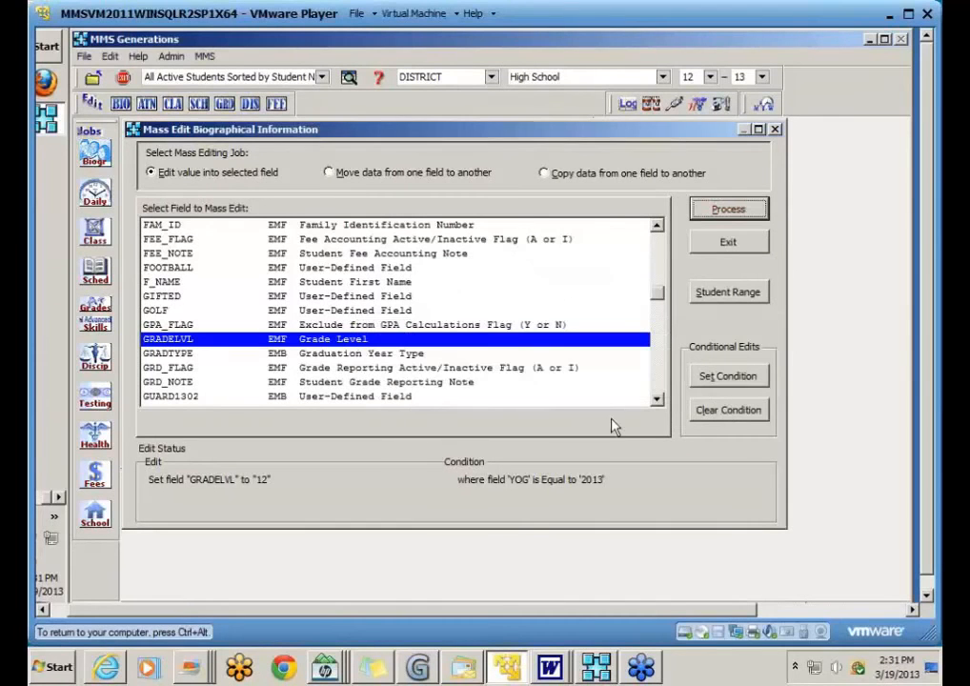
# Step: Set the GRADELVL edit value to grade 11
pyautogui.doubleClick(314, 347)
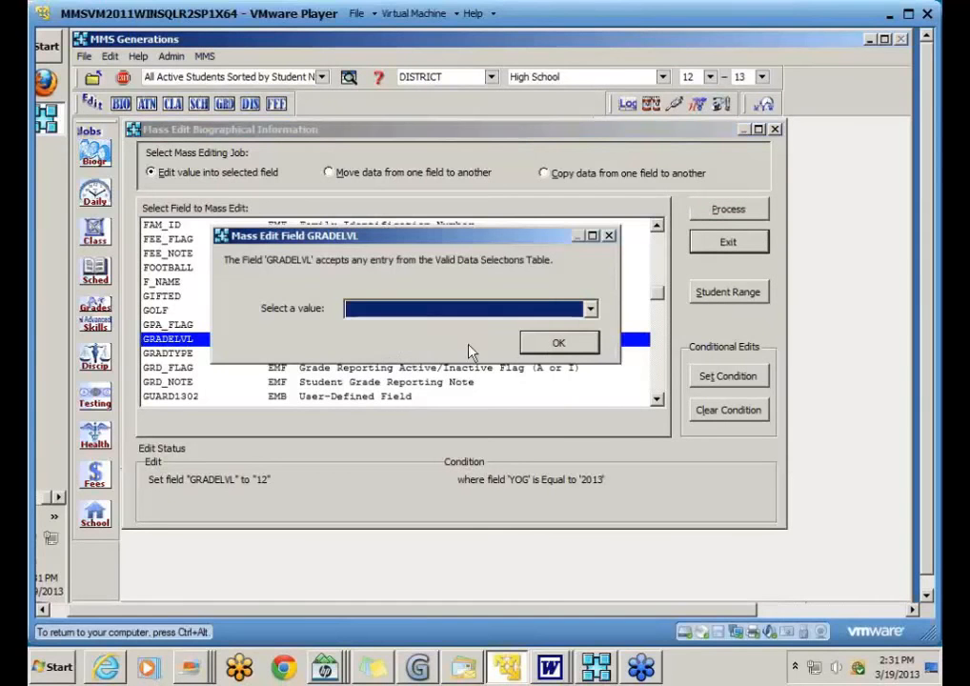
pyautogui.click(591, 309)
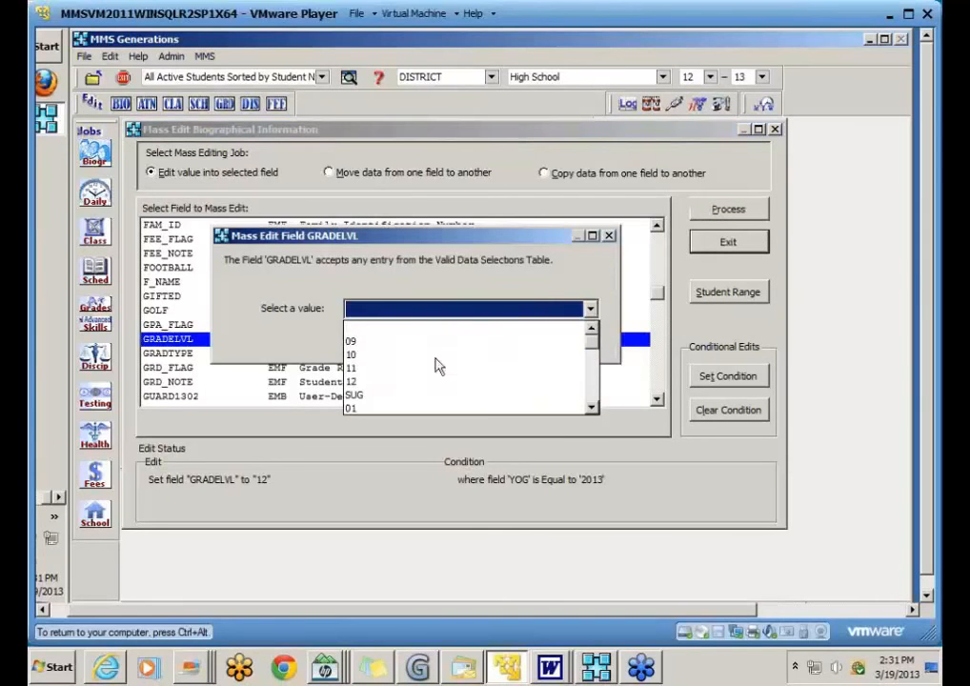
pyautogui.click(367, 369)
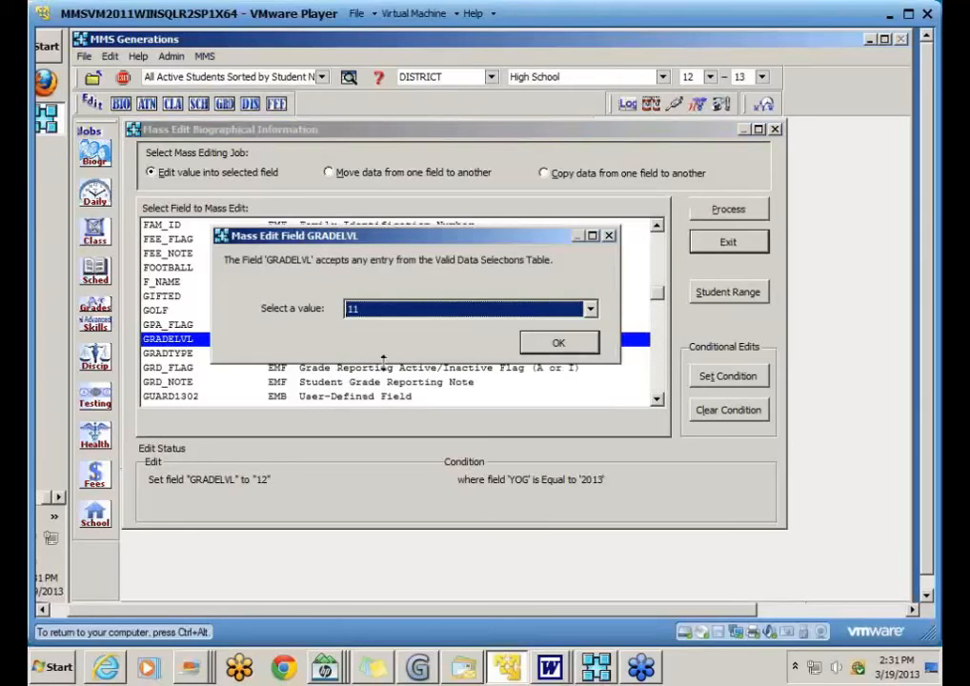
pyautogui.click(553, 342)
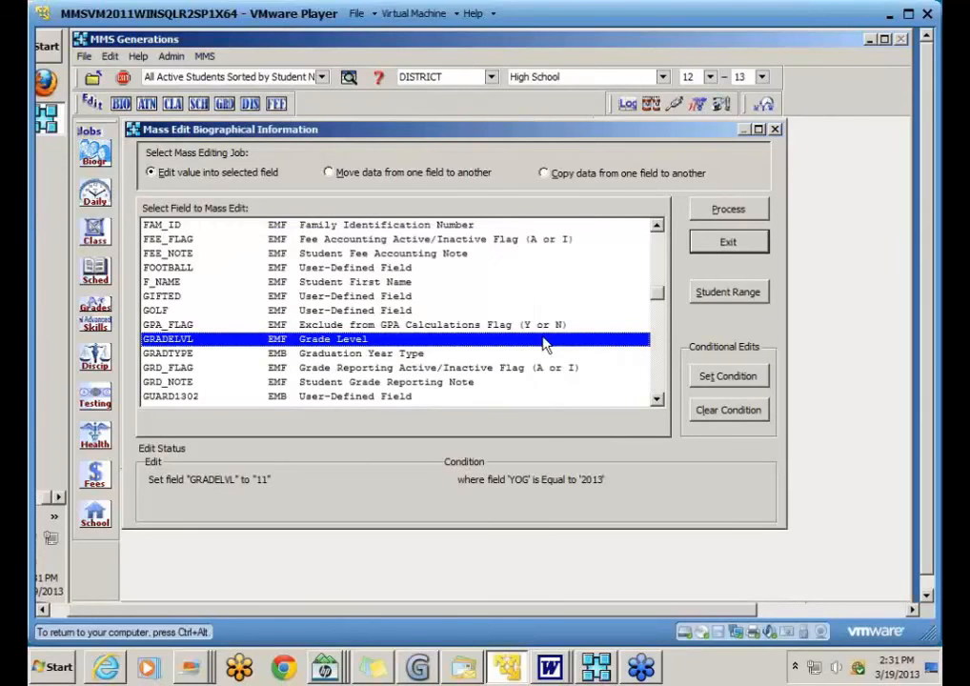
# Step: Review the condition, keeping YOG 2013, then switch the job to moving data between fields
pyautogui.click(722, 376)
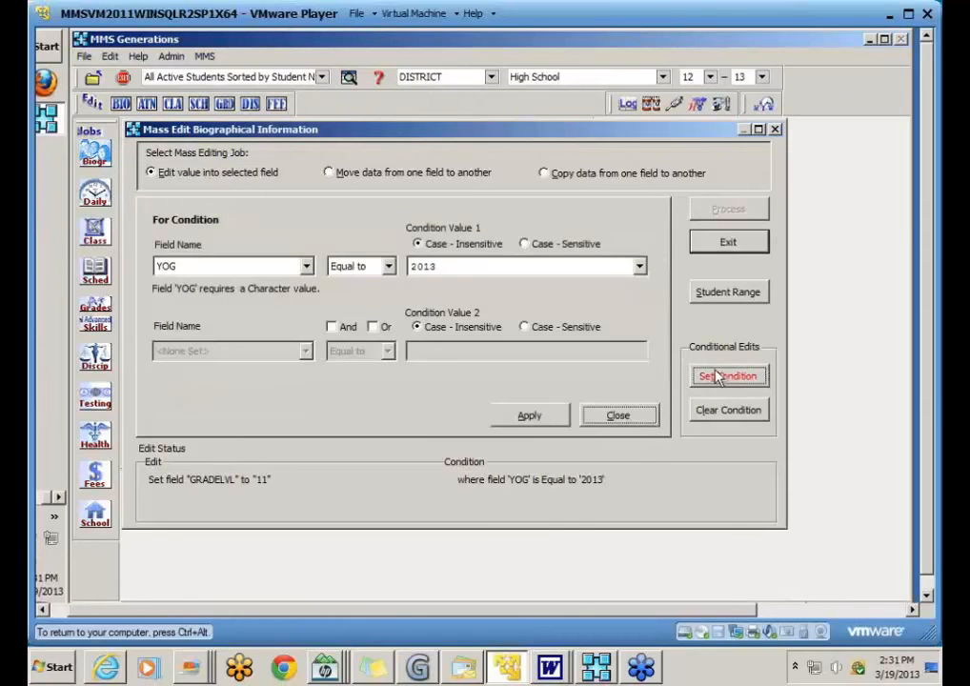
pyautogui.click(641, 270)
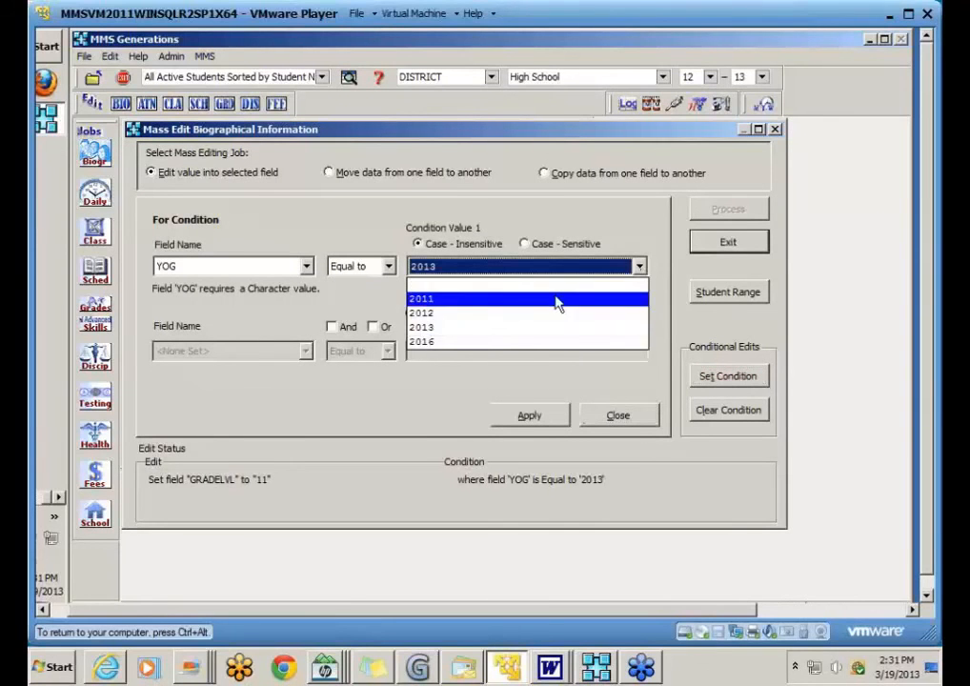
pyautogui.click(618, 413)
pyautogui.click(618, 415)
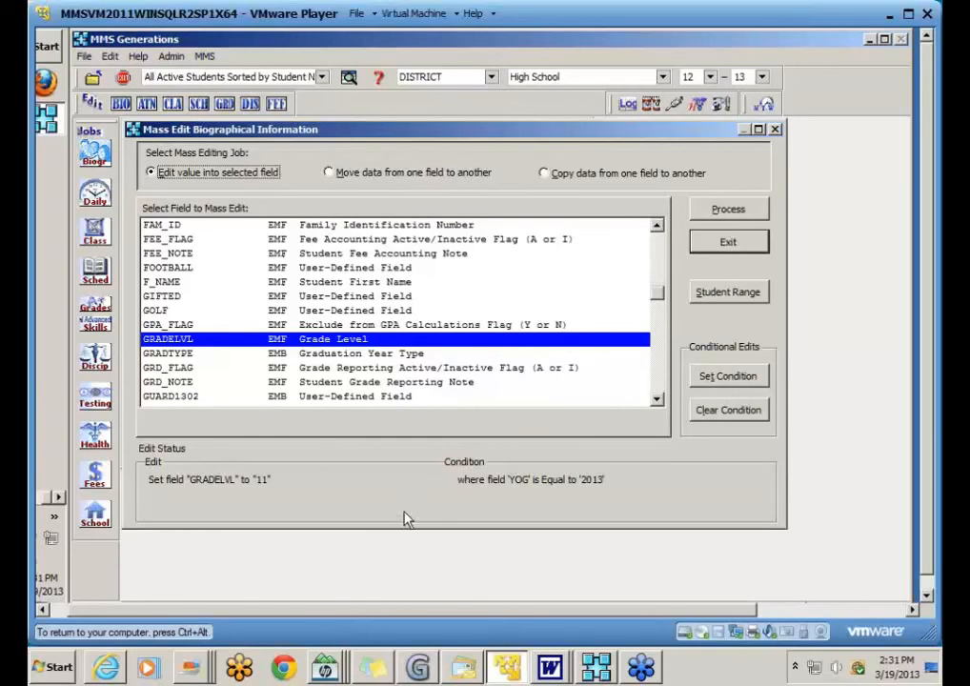
pyautogui.click(332, 176)
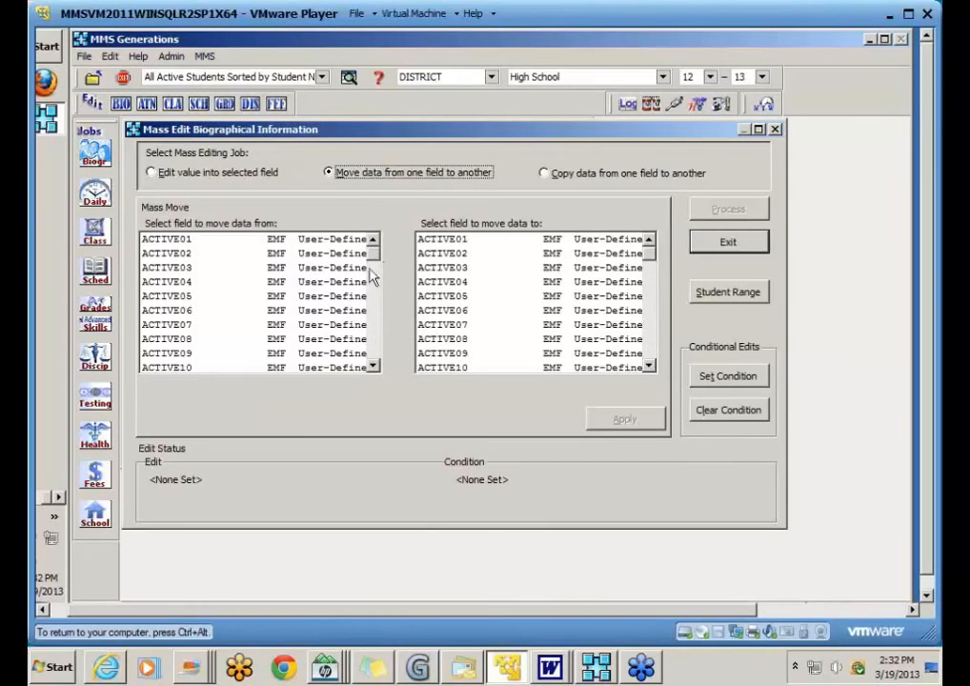
# Step: Choose USR_DEF01 as the source field for the move
pyautogui.moveTo(372, 253); pyautogui.dragTo(386, 353)
pyautogui.click(380, 356)
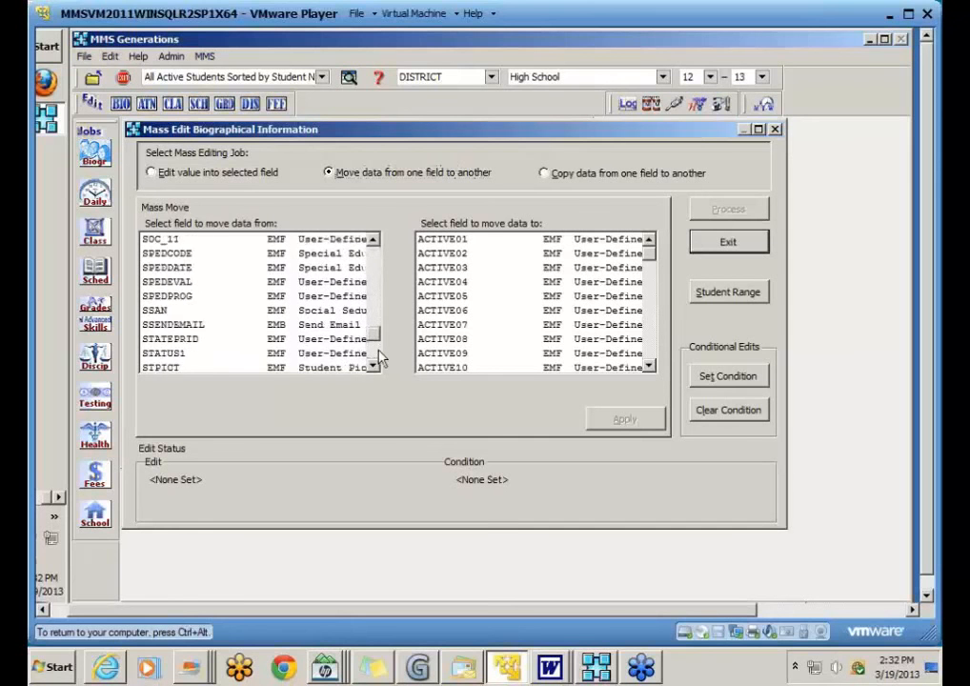
pyautogui.click(380, 358)
pyautogui.click(379, 362)
pyautogui.click(379, 364)
pyautogui.click(178, 284)
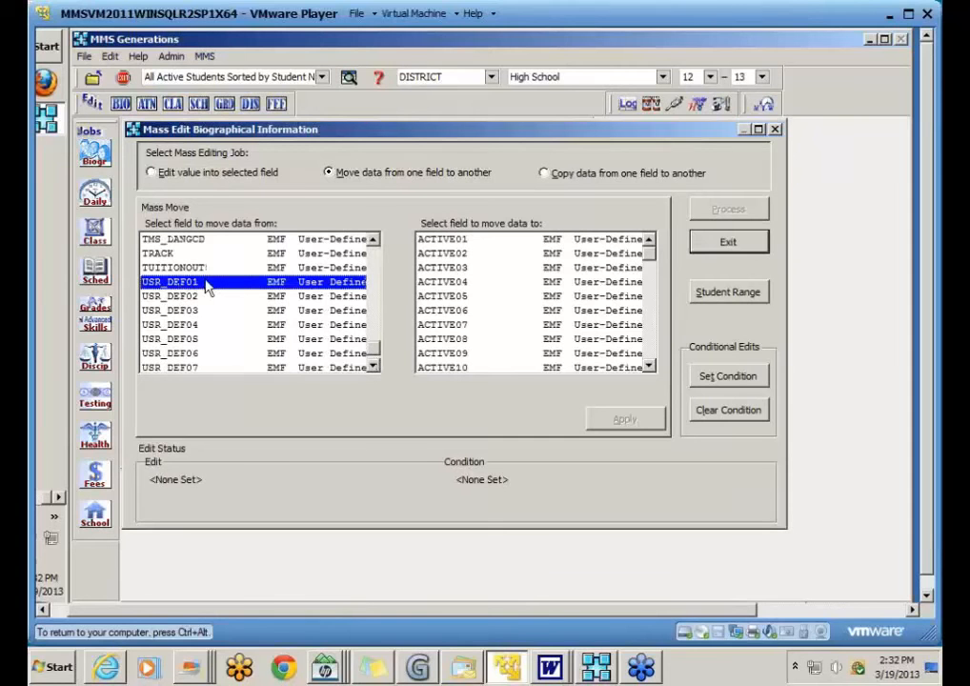
pyautogui.click(207, 287)
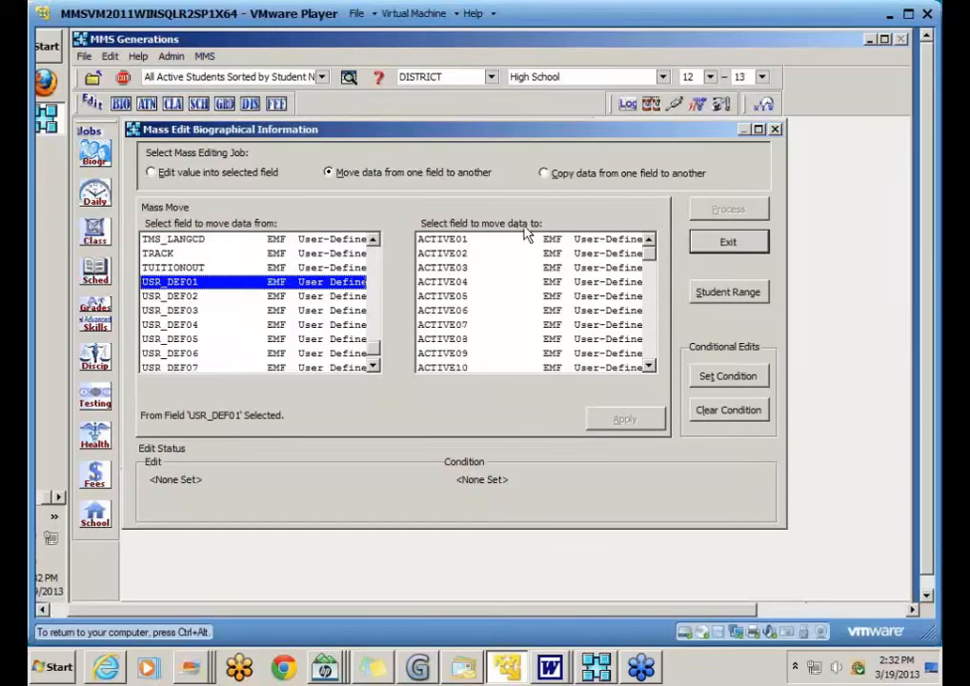
# Step: Set PA136CTRY as the destination, apply the move, and switch the job to copying data
pyautogui.click(447, 285)
pyautogui.press('p')
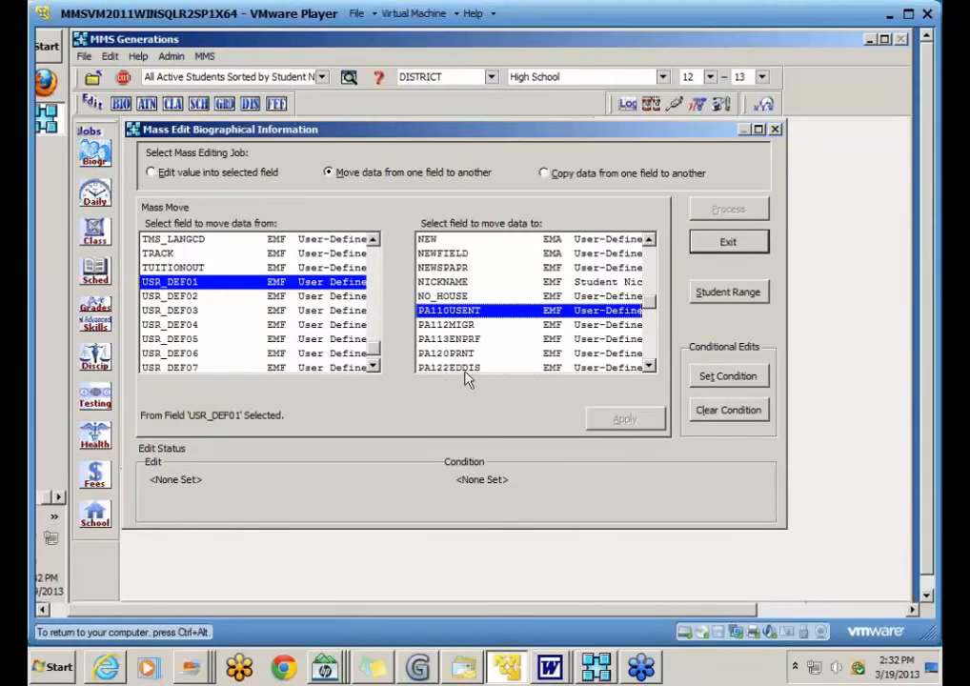
pyautogui.click(654, 352)
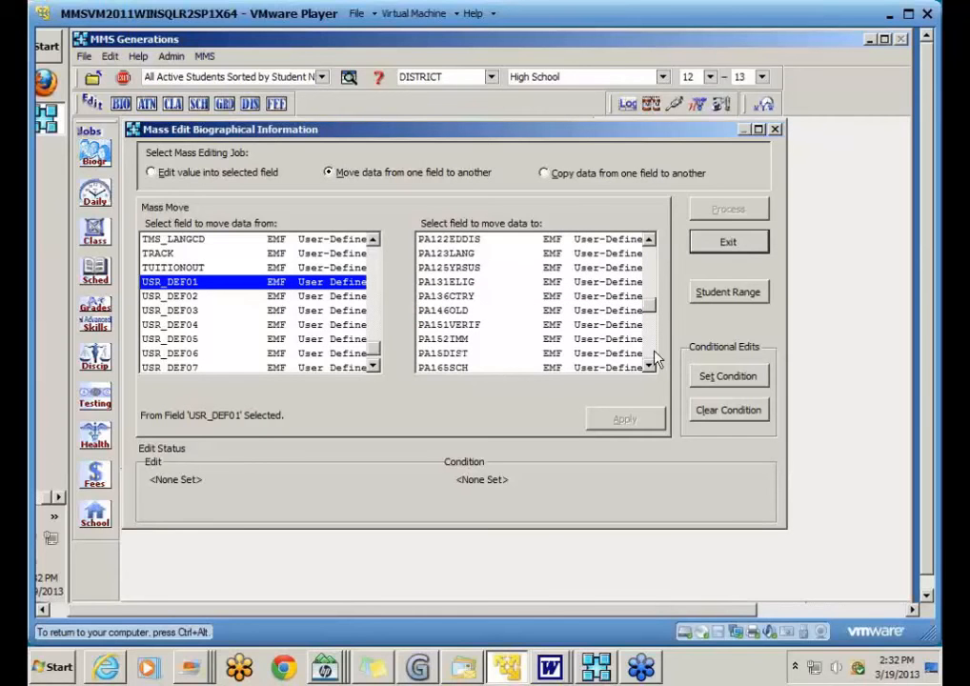
pyautogui.click(437, 297)
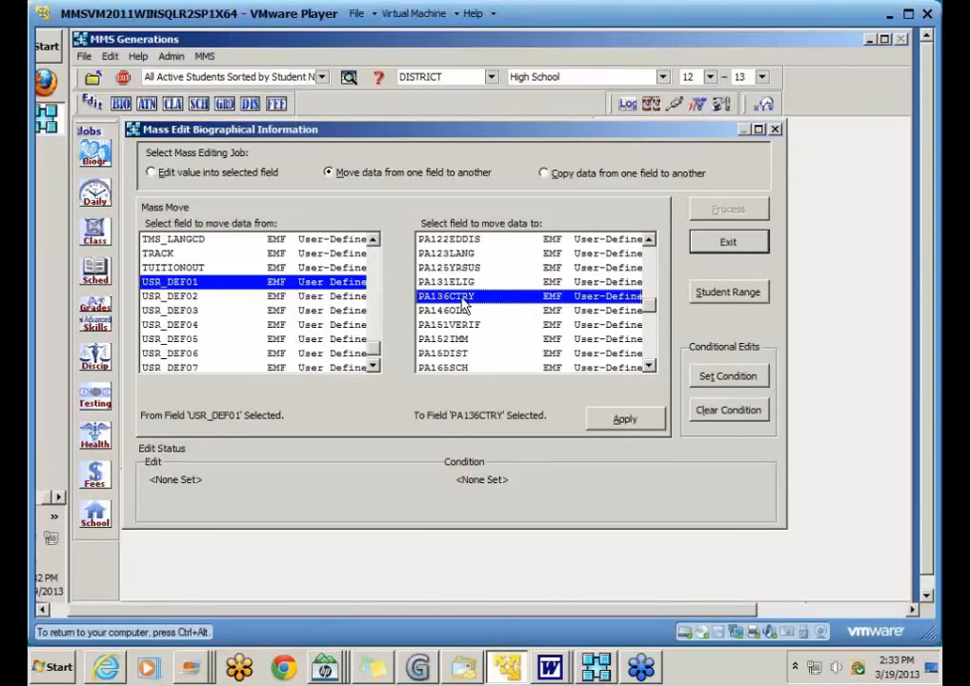
pyautogui.click(624, 419)
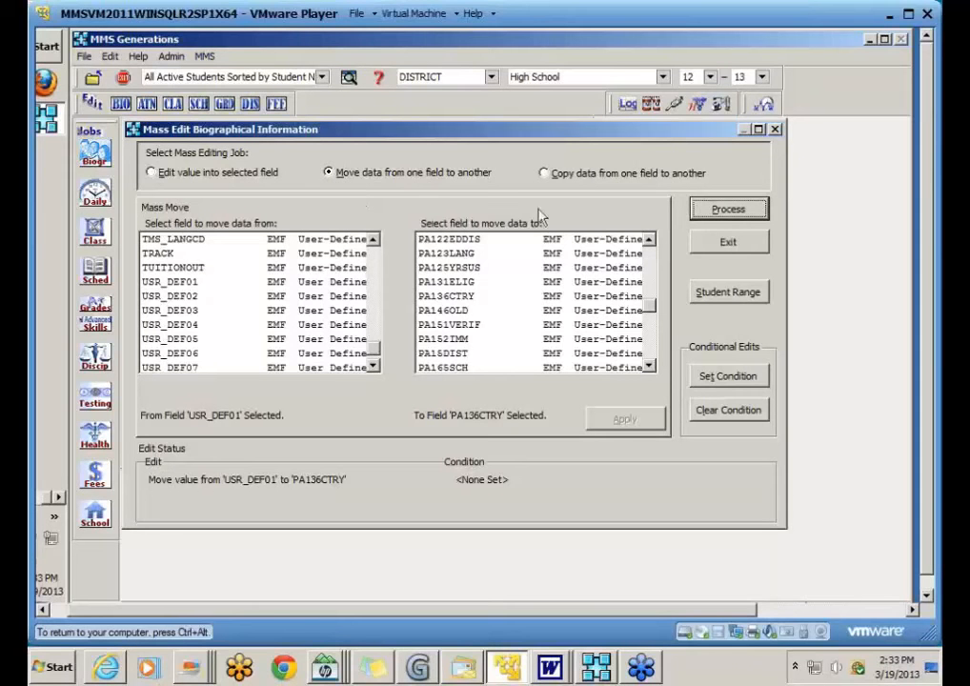
pyautogui.click(548, 179)
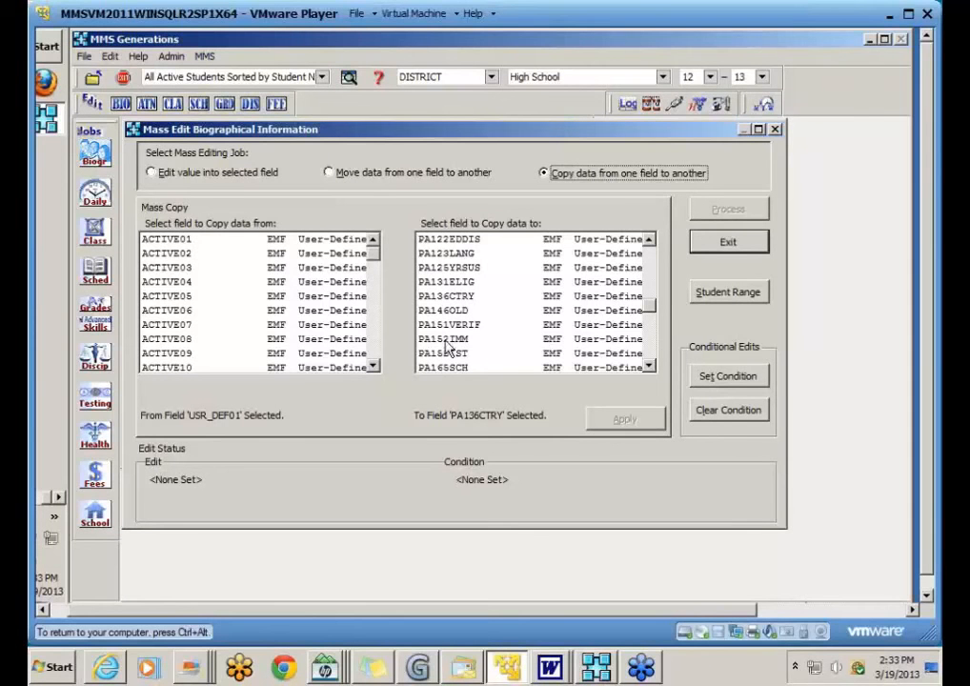
# Step: Queue a copy from USR_DEF14 to PA15DIST, then return to editing a value into a field
pyautogui.scroll(-10, 372, 297)
pyautogui.scroll(-15, 374, 303)
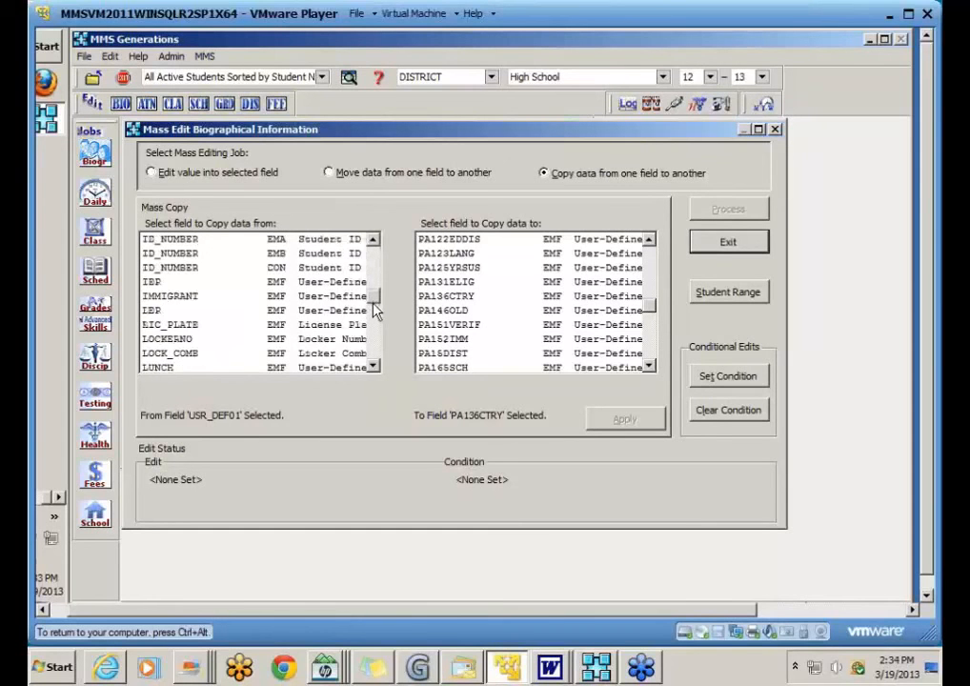
pyautogui.scroll(-6, 377, 362)
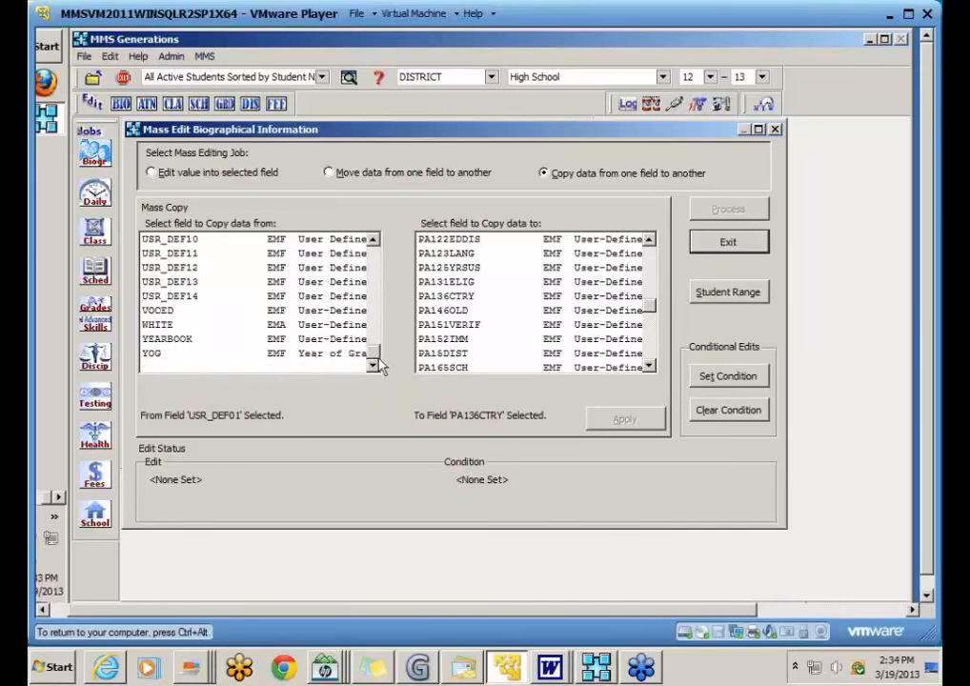
pyautogui.click(167, 299)
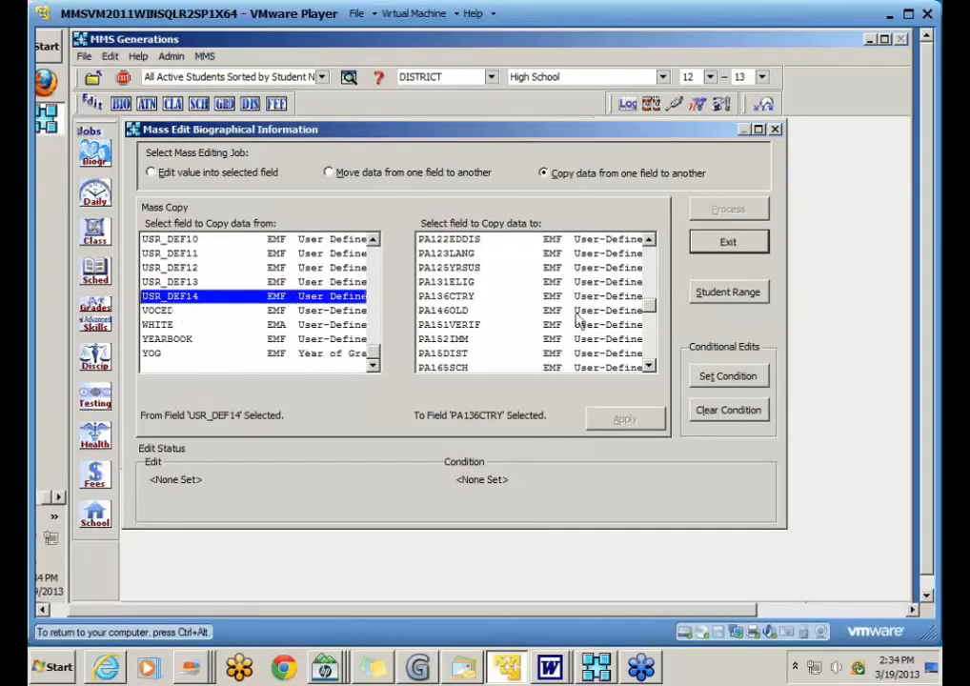
pyautogui.click(472, 354)
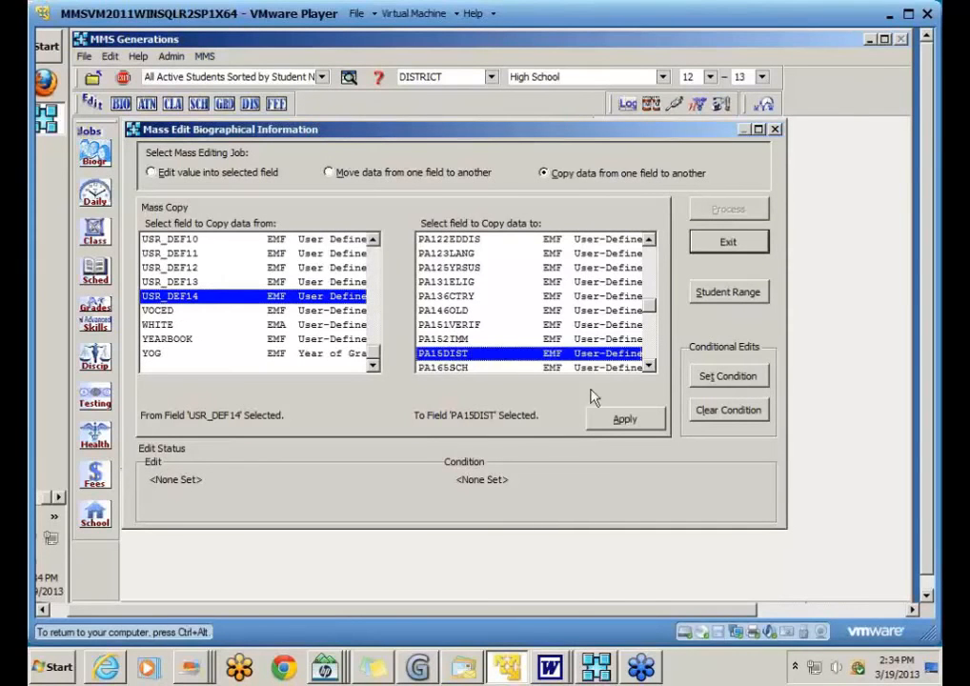
pyautogui.click(624, 419)
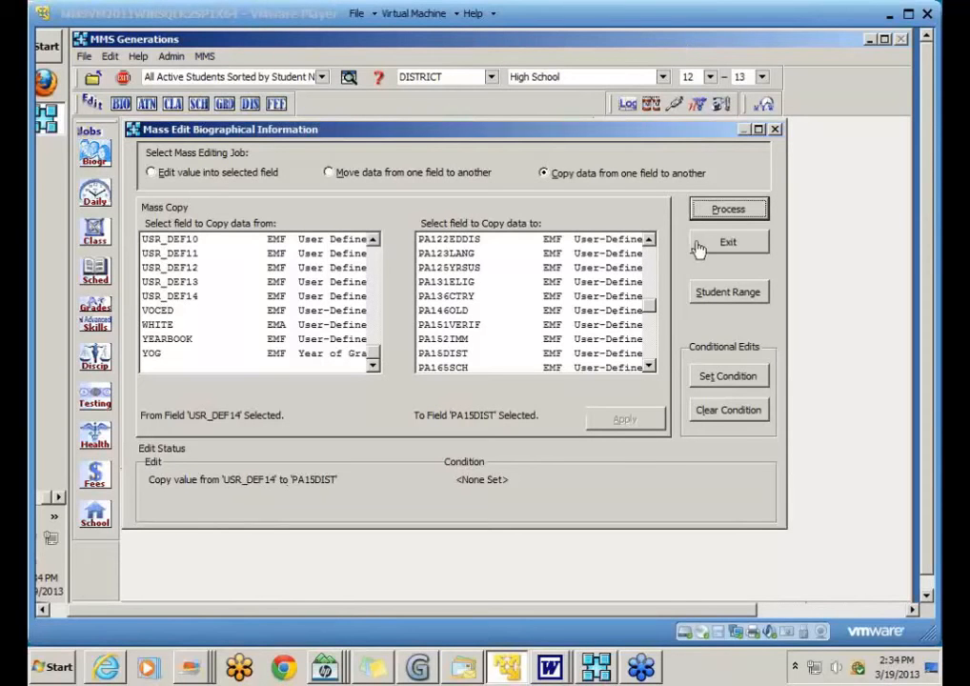
pyautogui.click(218, 175)
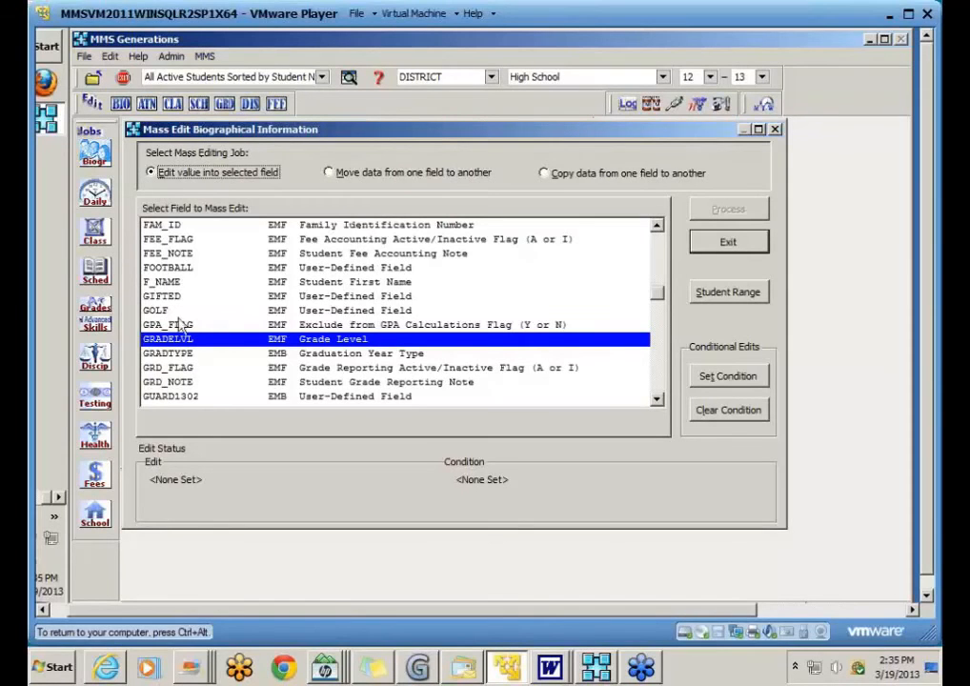
# Step: Select the HR (Homeroom) field and confirm a blank value to reset it
pyautogui.click(166, 327)
pyautogui.press('h')
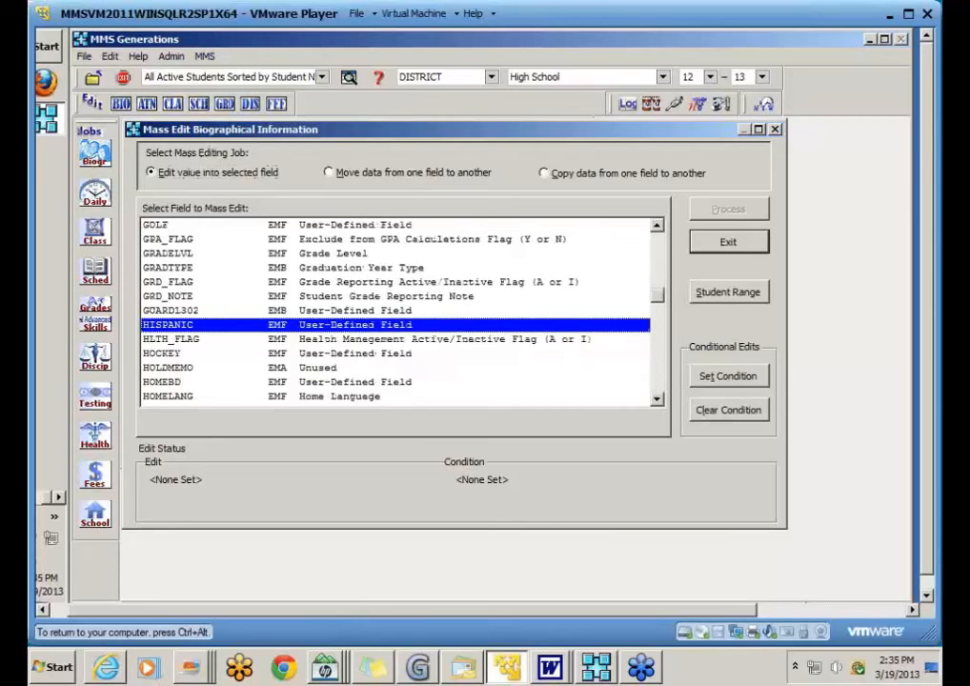
pyautogui.click(656, 389)
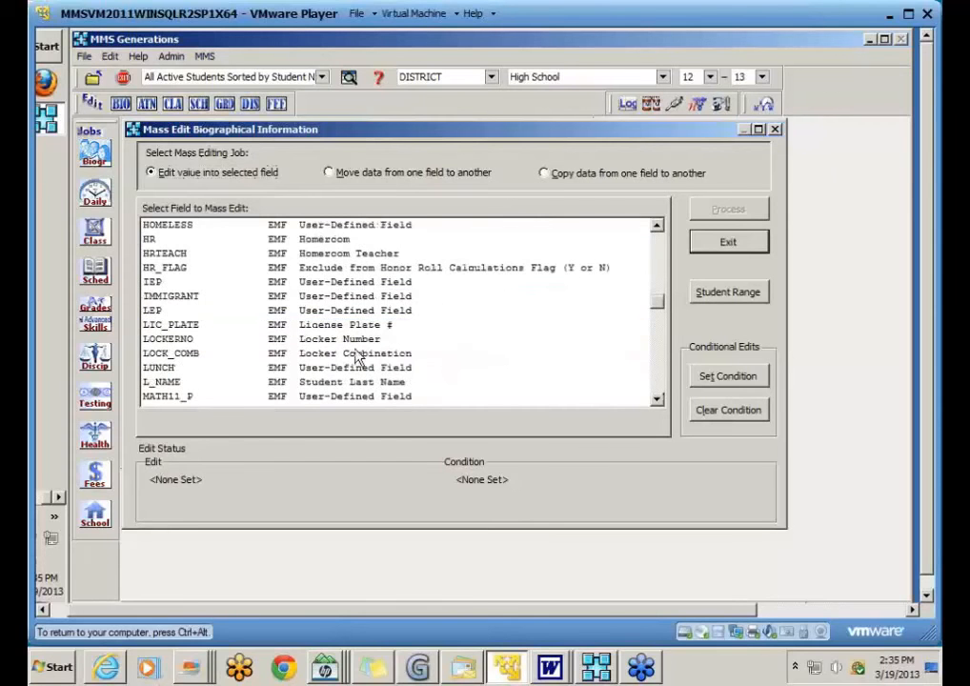
pyautogui.click(150, 241)
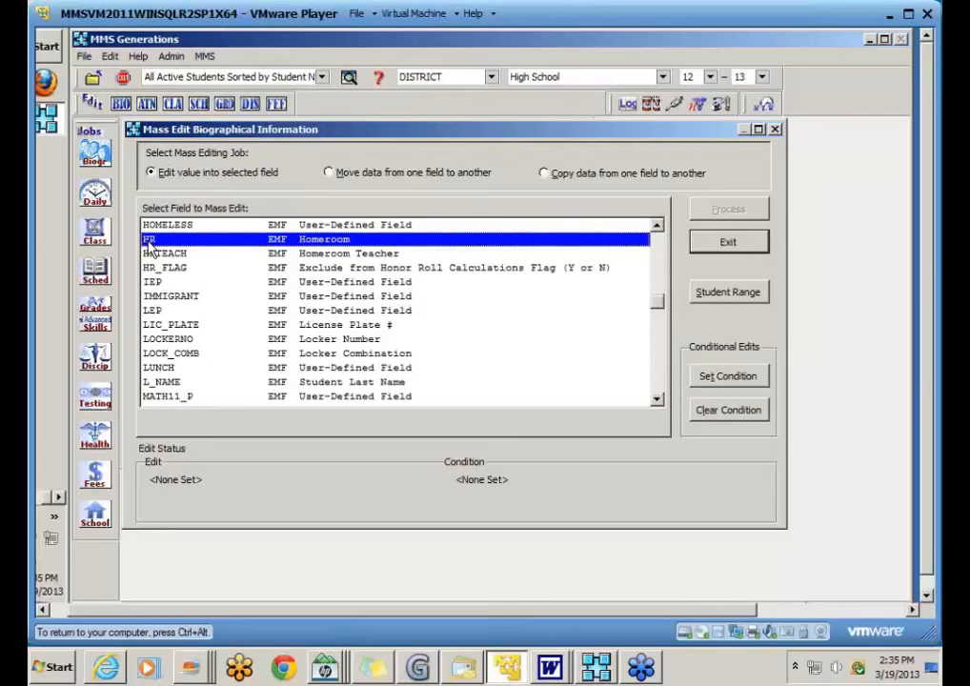
pyautogui.doubleClick(201, 245)
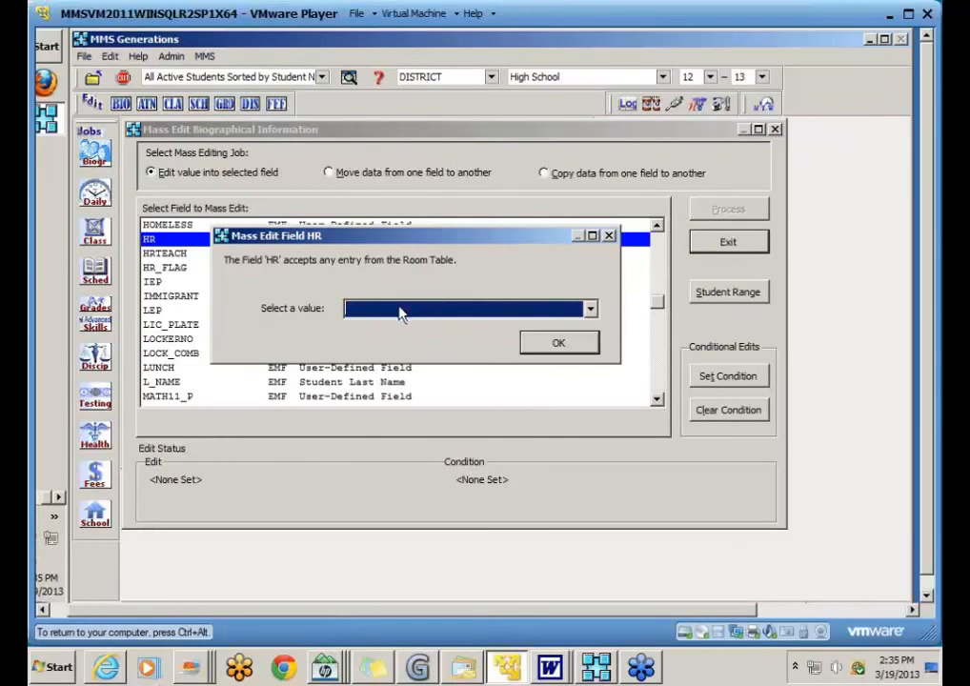
pyautogui.click(558, 342)
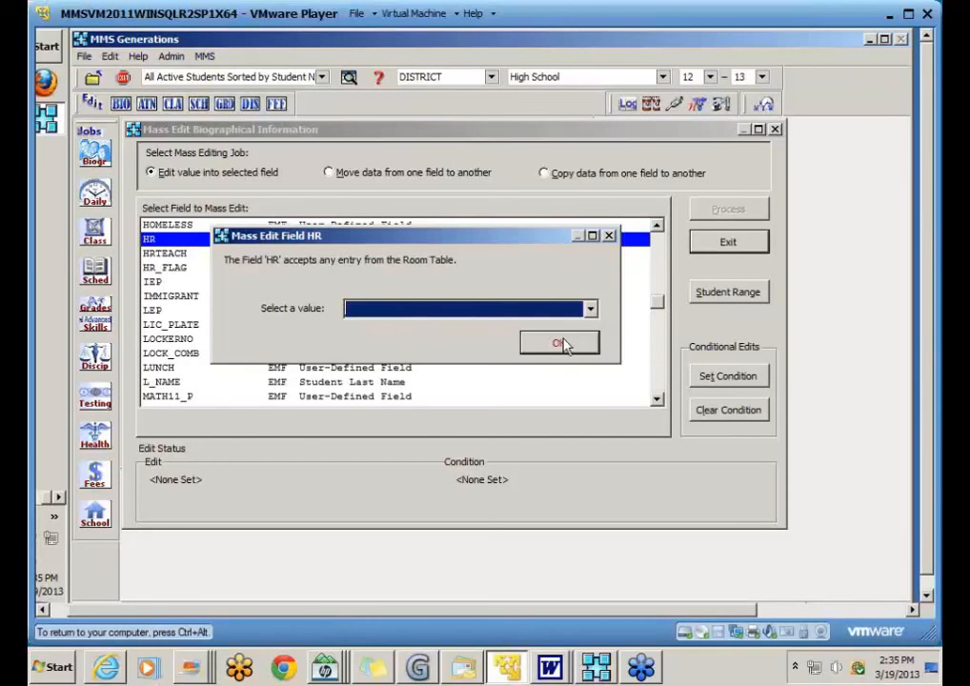
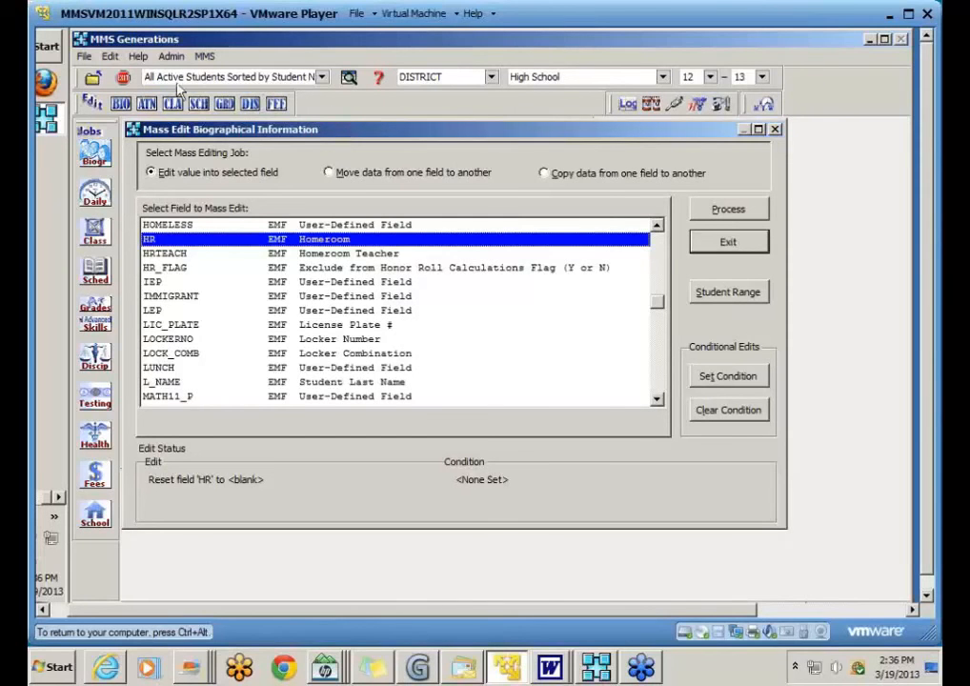
# Step: Exit the Mass Edit Biographical Information dialog and open Help Table of Contents
pyautogui.click(139, 57)
pyautogui.click(139, 57)
pyautogui.click(140, 57)
pyautogui.click(741, 244)
pyautogui.click(139, 56)
pyautogui.click(194, 76)
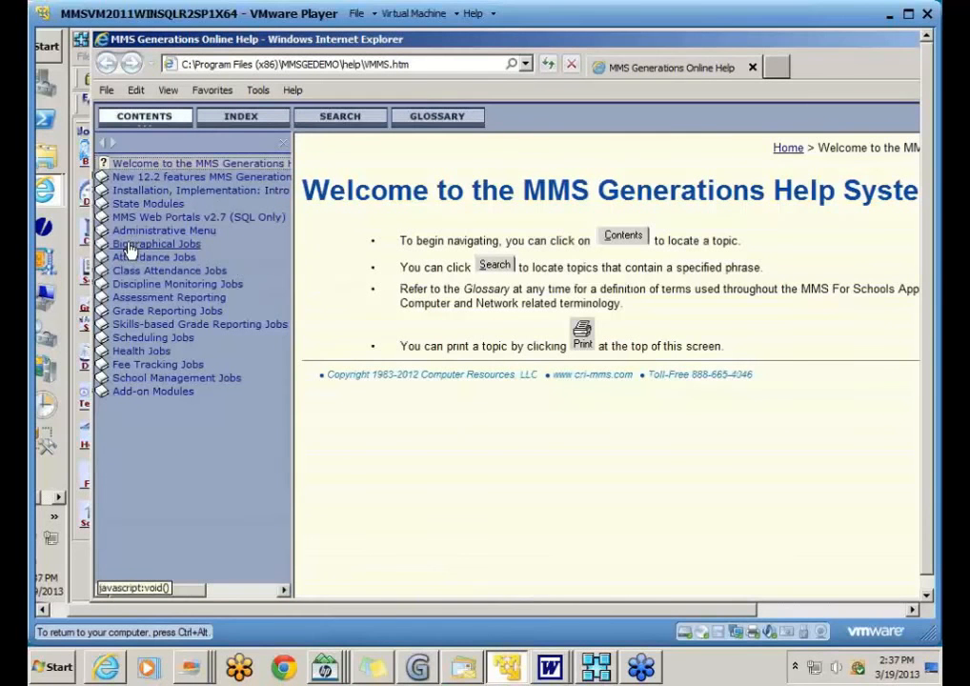
# Step: Open Biographical Jobs > Operations > Mass Edit Biographical Information, hide Contents, and scroll down
pyautogui.click(134, 244)
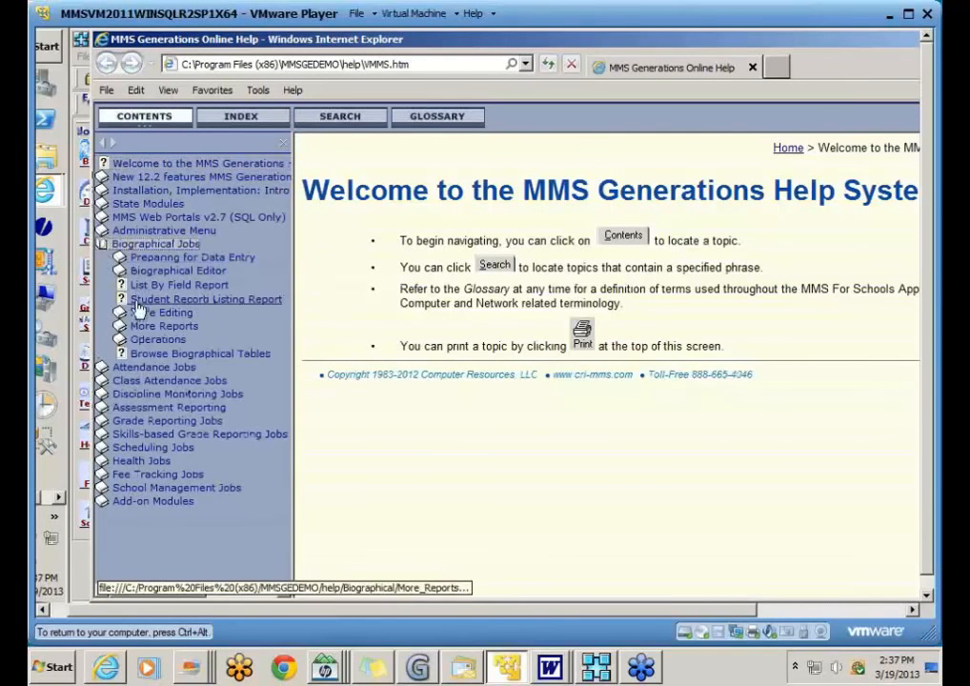
pyautogui.click(132, 342)
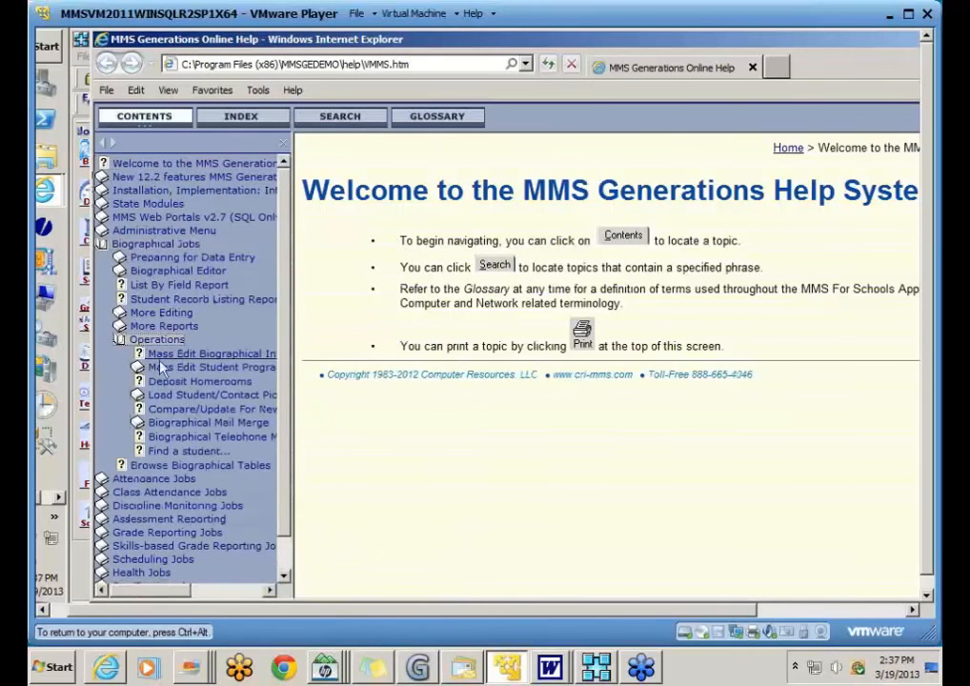
pyautogui.click(205, 354)
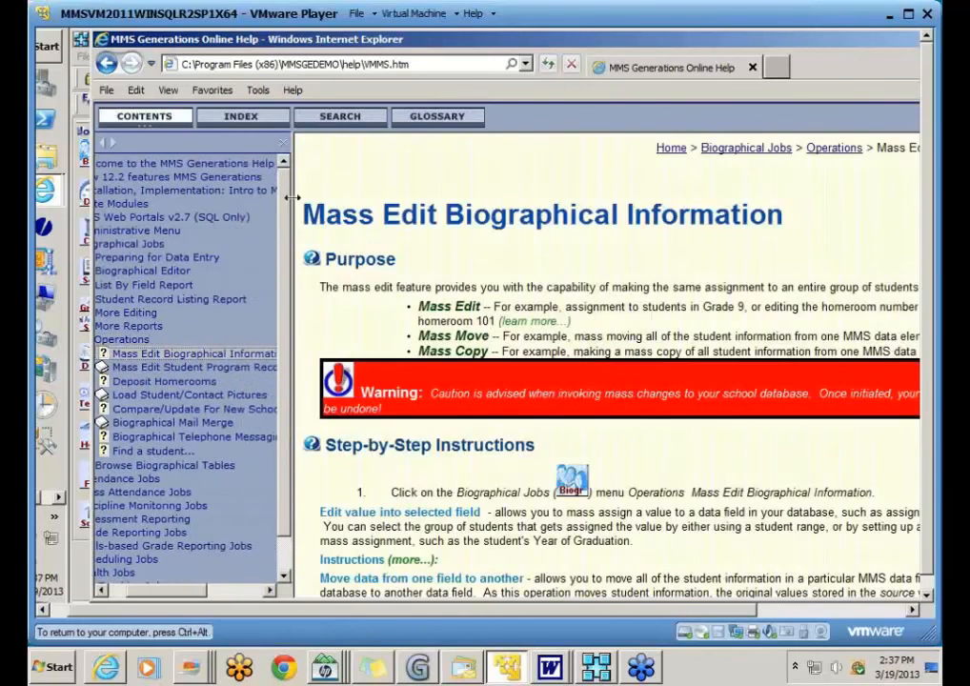
pyautogui.click(283, 143)
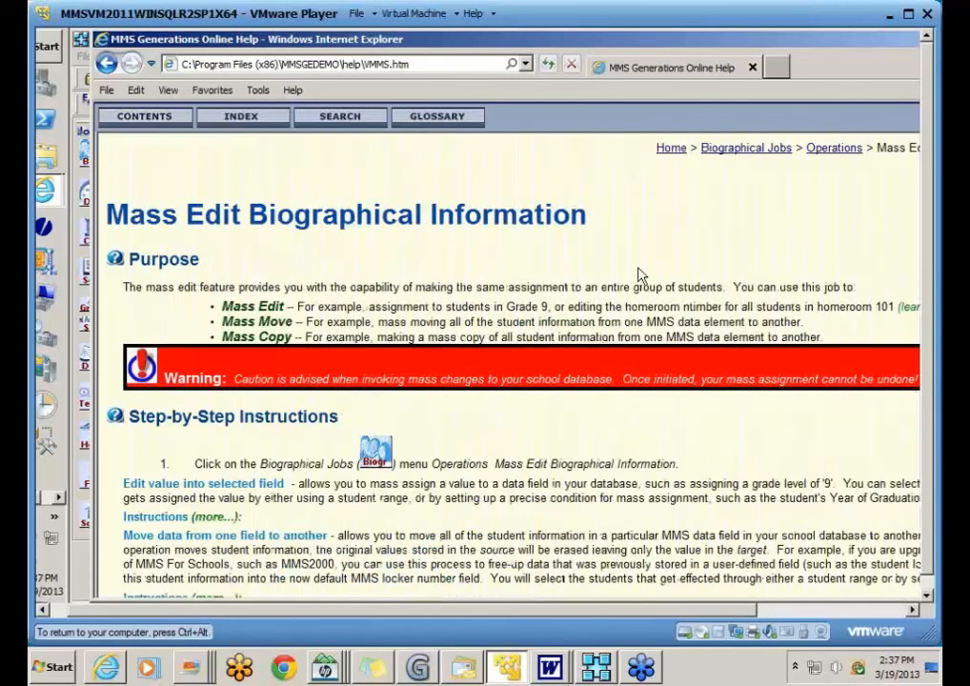
pyautogui.scroll(-1, 640, 274)
pyautogui.scroll(-1, 638, 275)
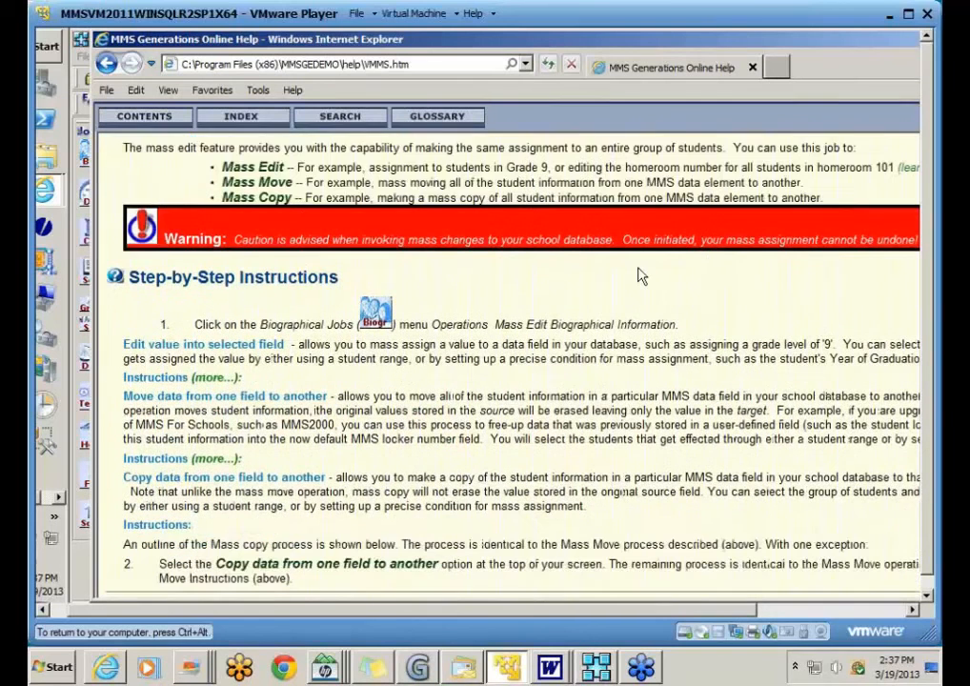
pyautogui.scroll(-1, 571, 276)
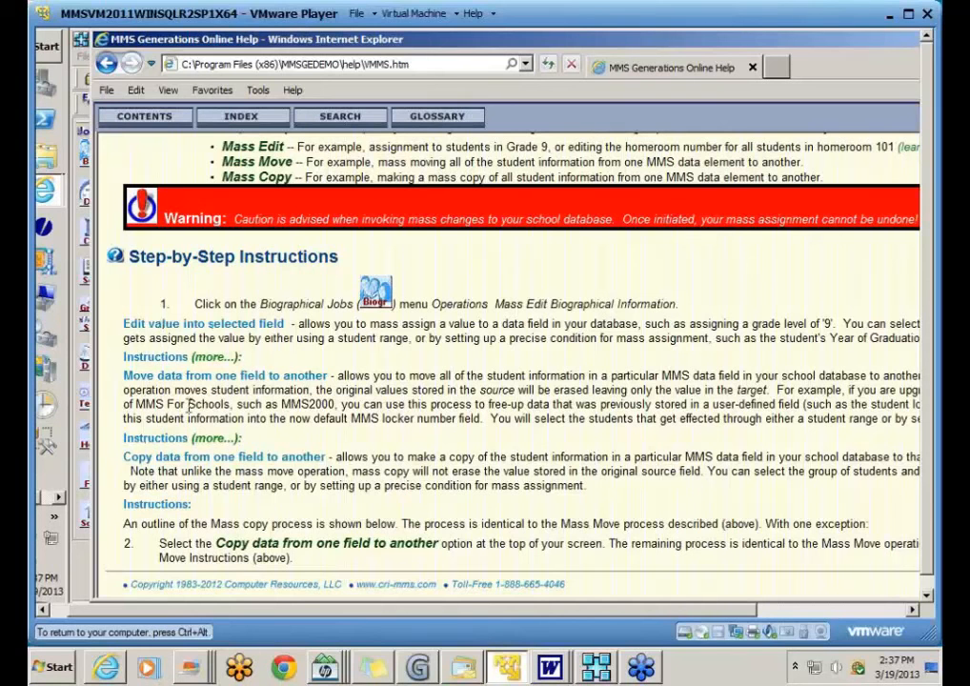
# Step: Expand the Edit value into selected field details, read the examples, and move the help window left
pyautogui.click(209, 359)
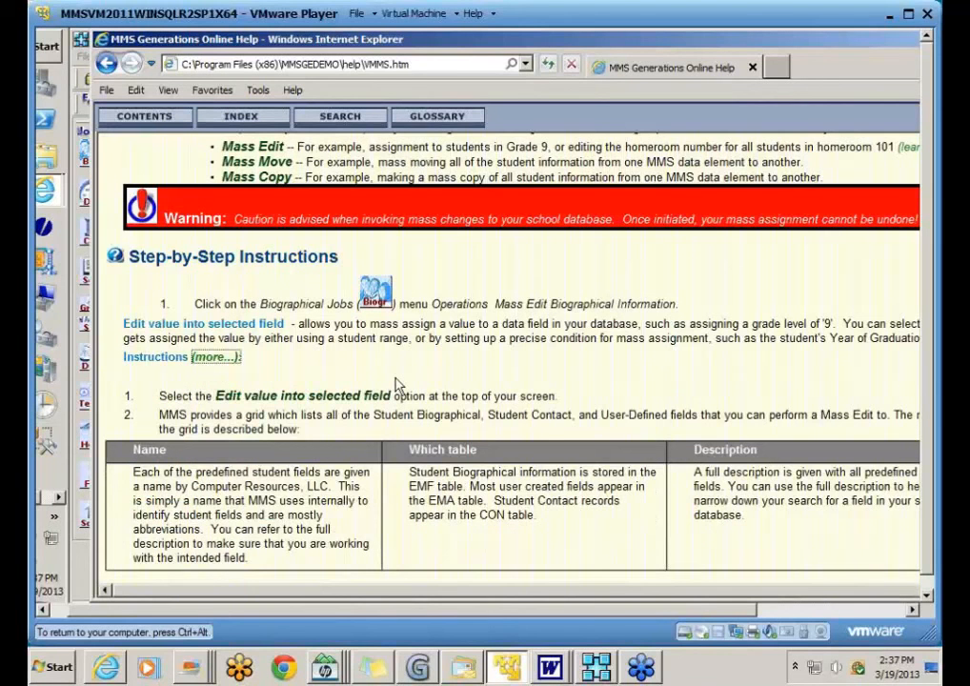
pyautogui.scroll(-1, 398, 384)
pyautogui.scroll(-2, 398, 384)
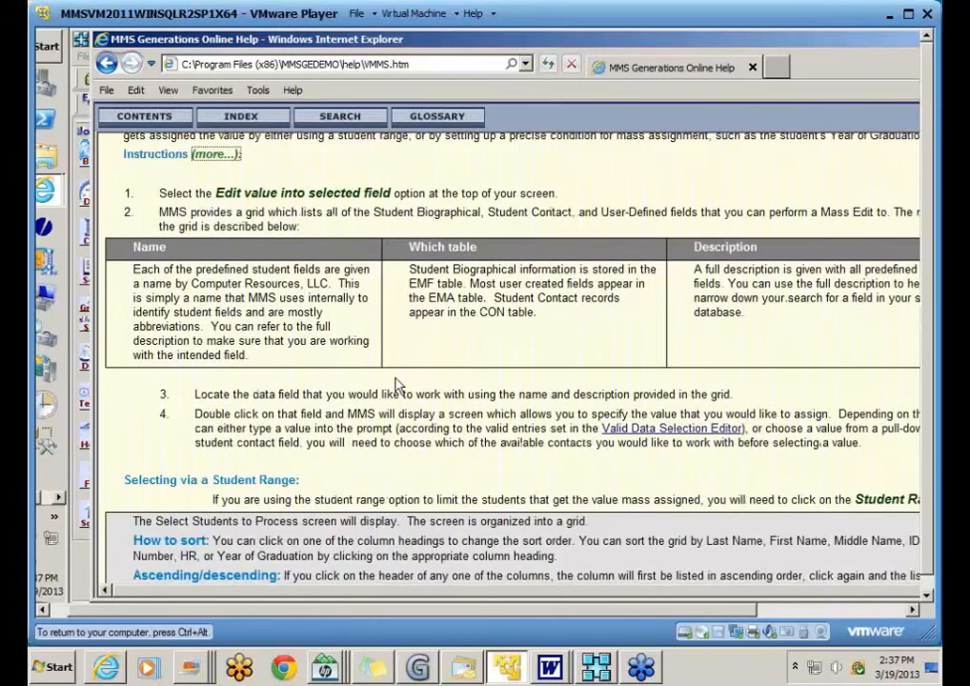
pyautogui.scroll(-1, 398, 383)
pyautogui.scroll(-1, 398, 378)
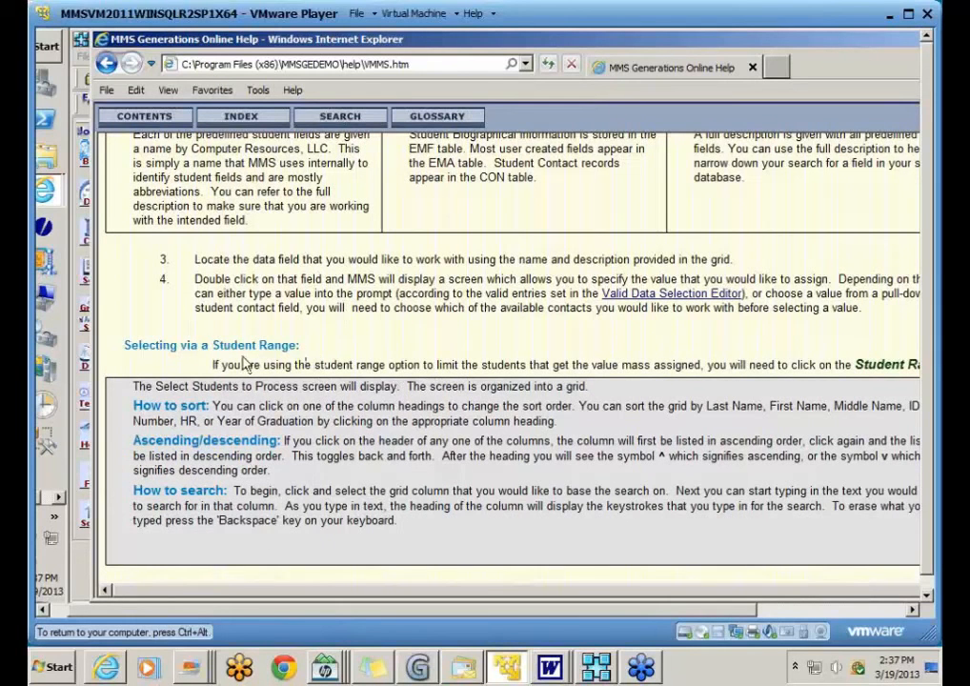
pyautogui.scroll(-5, 335, 386)
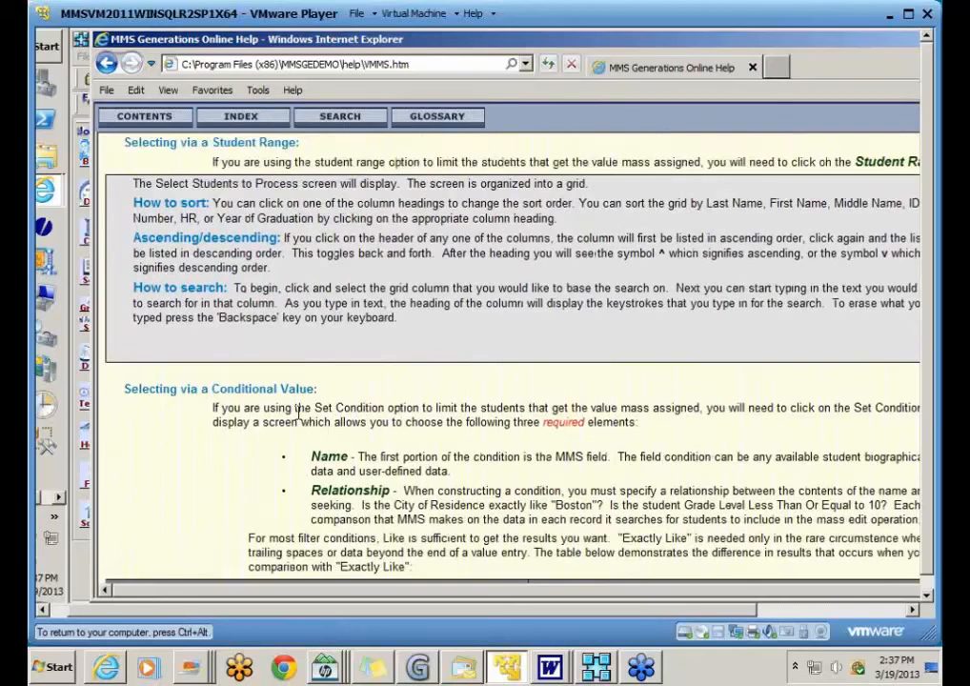
pyautogui.scroll(-5, 299, 412)
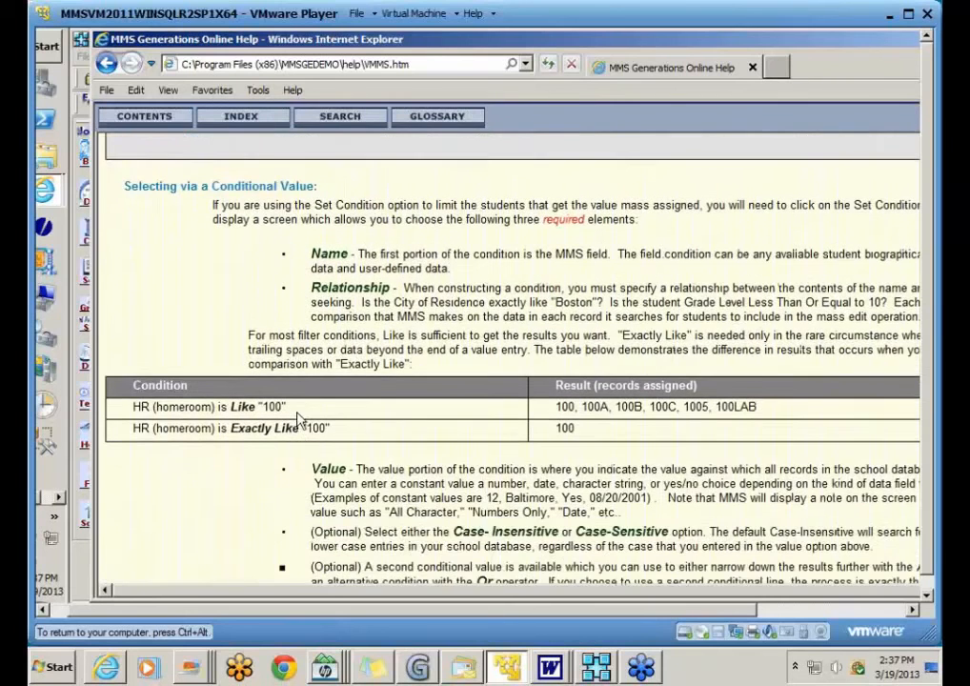
pyautogui.scroll(-5, 298, 416)
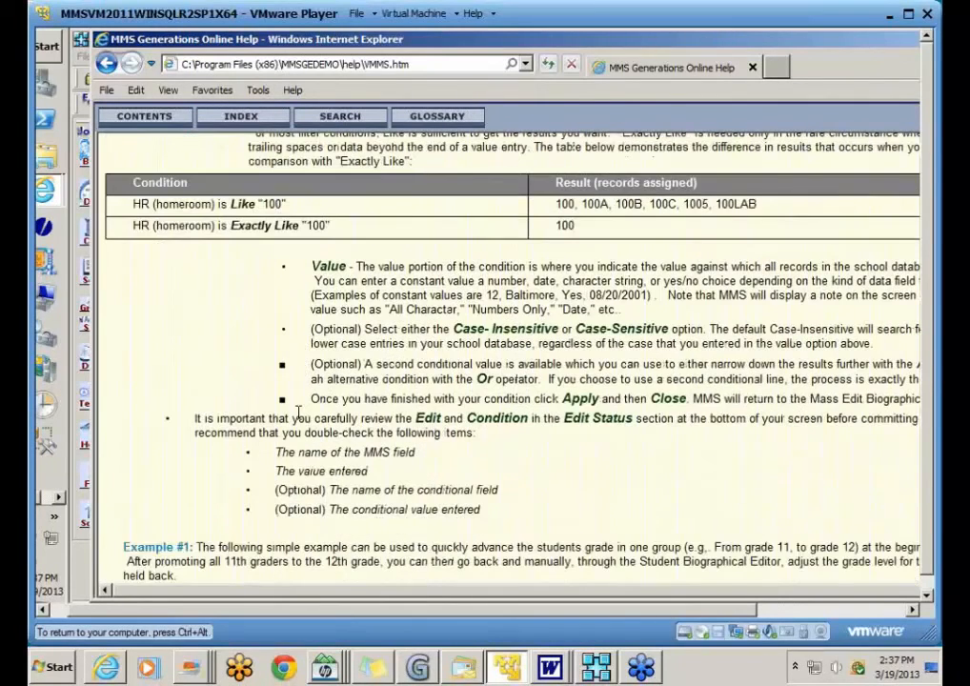
pyautogui.scroll(-5, 298, 411)
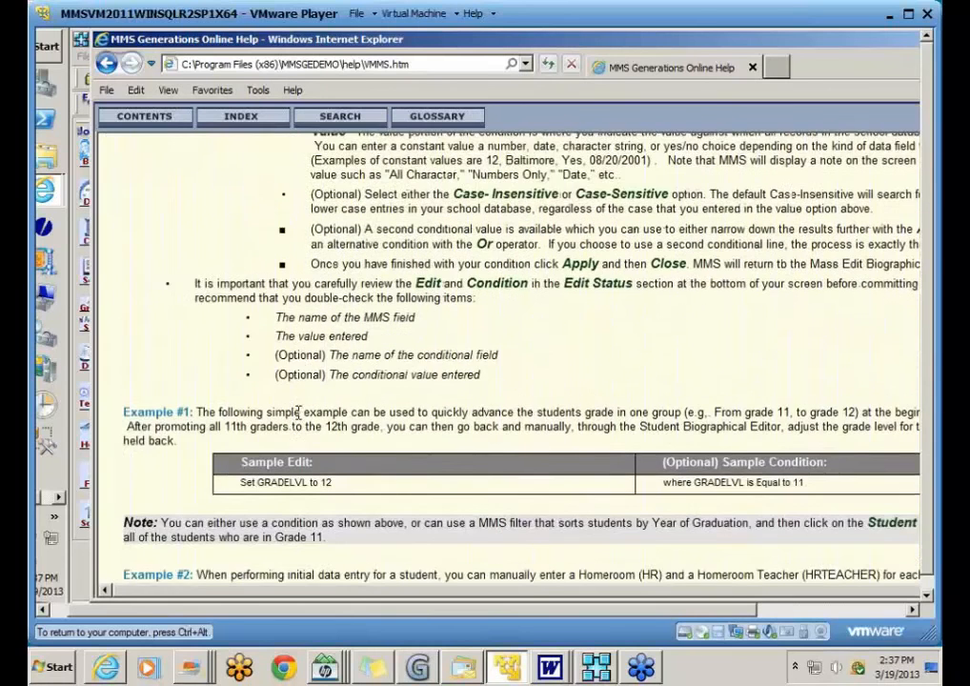
pyautogui.scroll(-2, 299, 416)
pyautogui.scroll(-2, 298, 417)
pyautogui.scroll(-2, 298, 414)
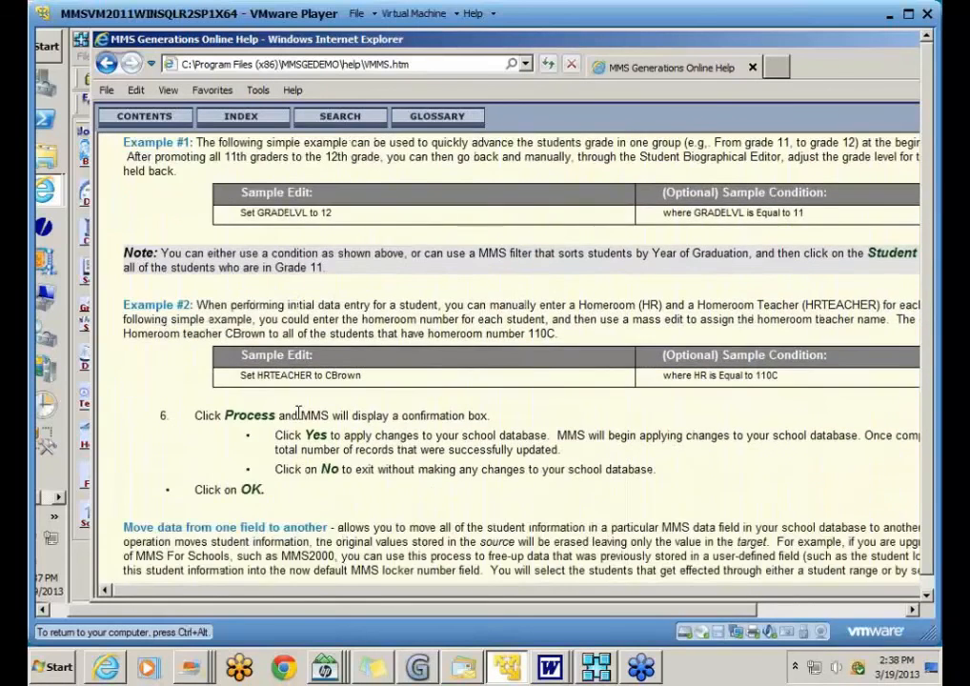
pyautogui.scroll(-5, 298, 412)
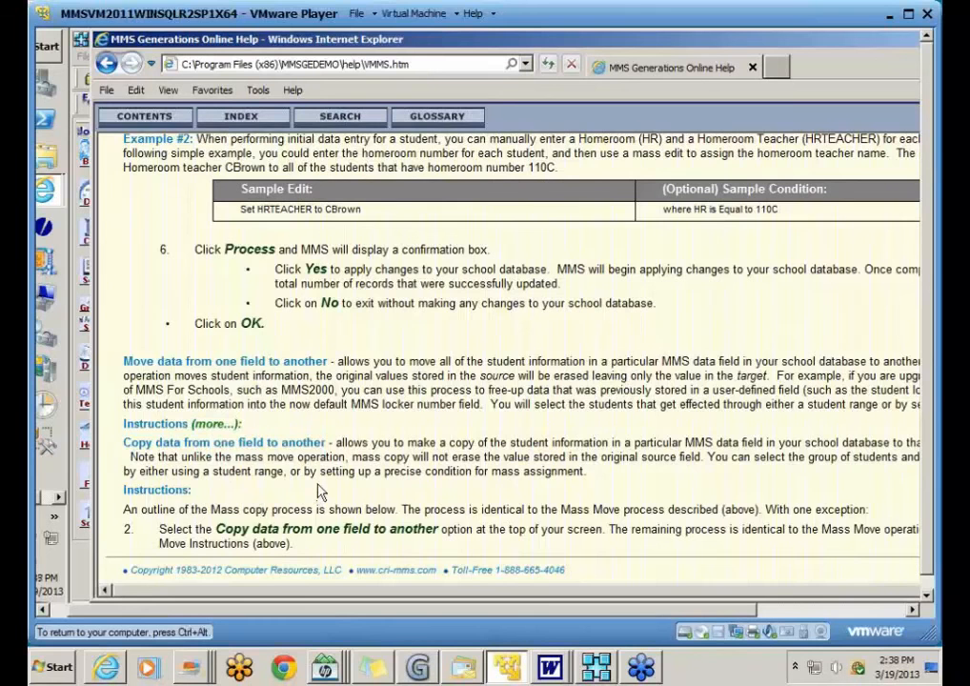
pyautogui.scroll(6, 319, 491)
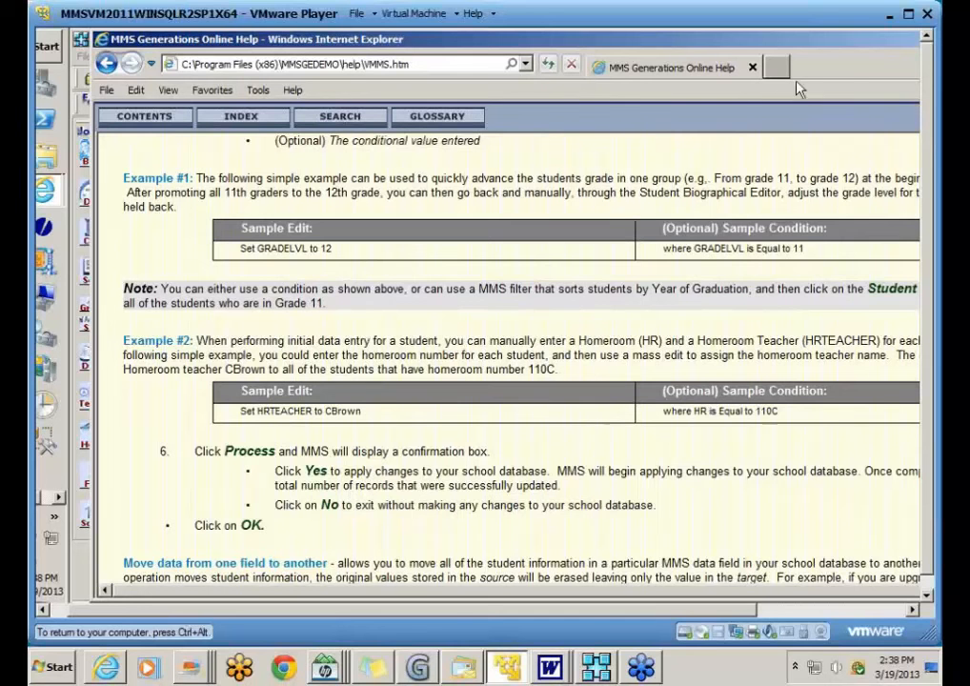
pyautogui.moveTo(805, 49); pyautogui.dragTo(568, 39)
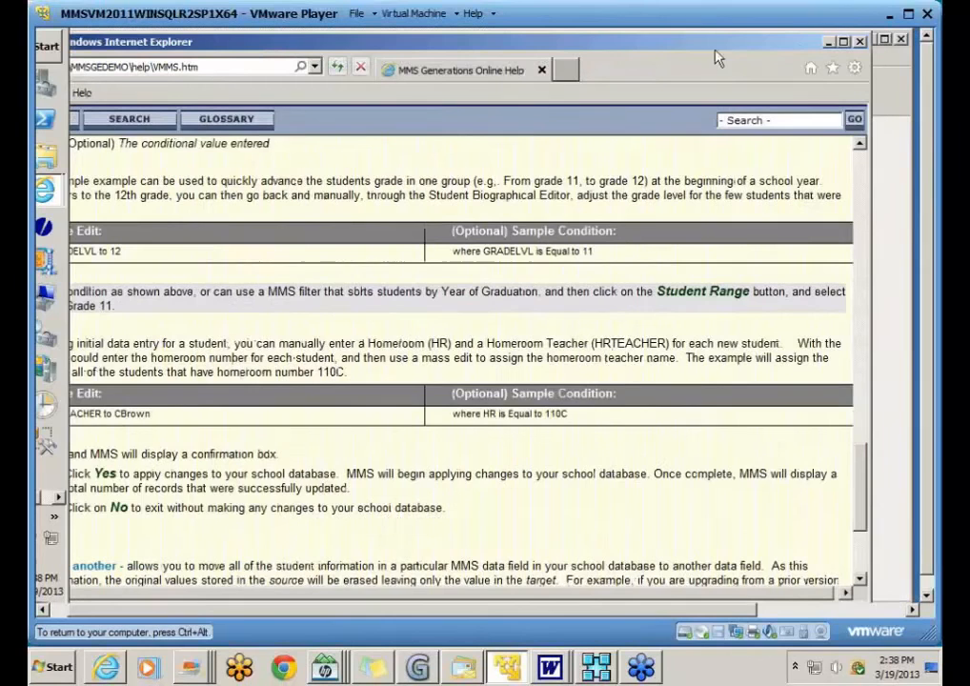
# Step: Minimize the Internet Explorer help window to return to the ADMINISTRATOR's Favorites
pyautogui.click(828, 46)
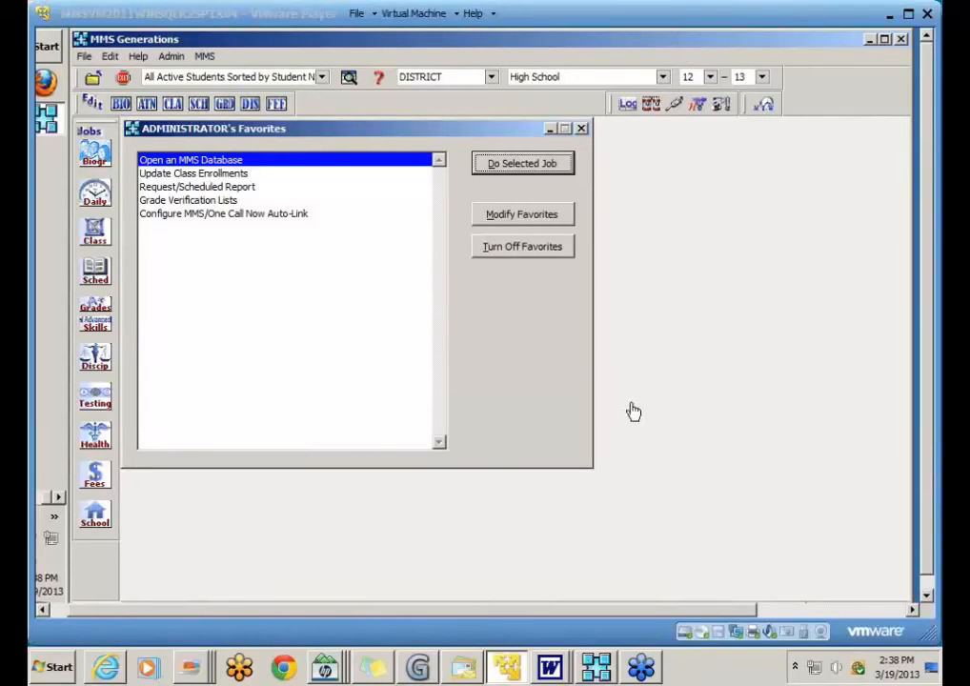
# Step: Show the Operations submenu of the Bio jobs list
pyautogui.click(99, 160)
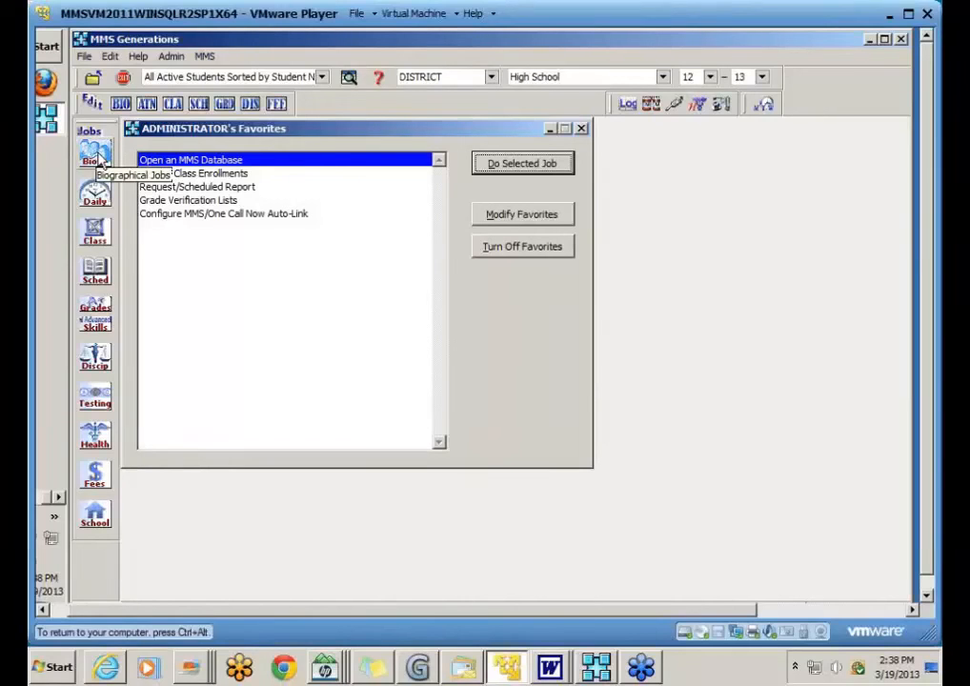
pyautogui.click(99, 160)
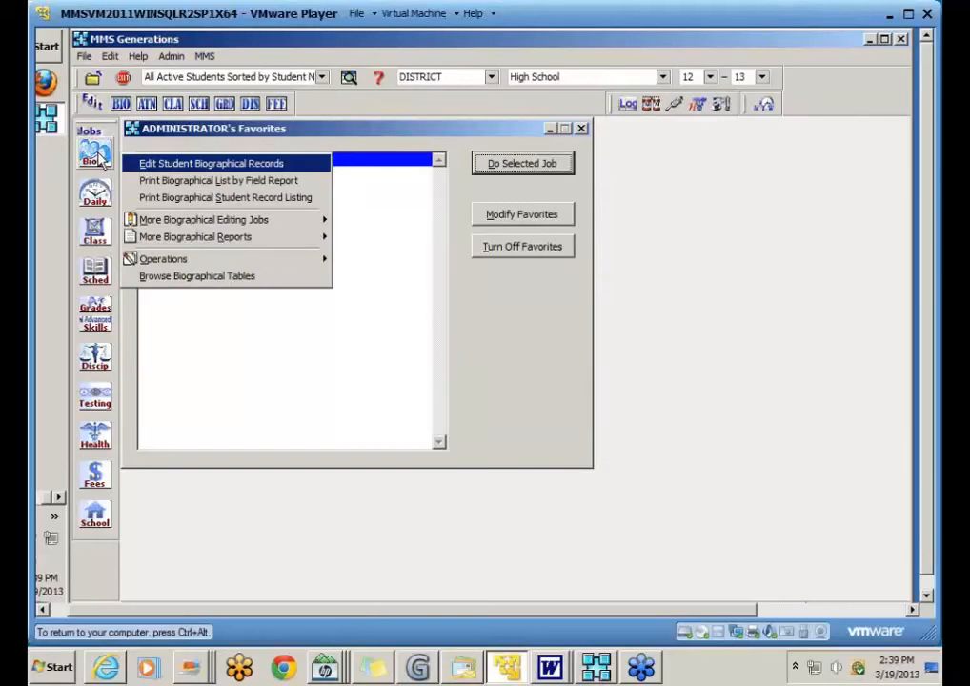
pyautogui.click(100, 157)
pyautogui.moveTo(163, 243)
pyautogui.moveTo(219, 258)
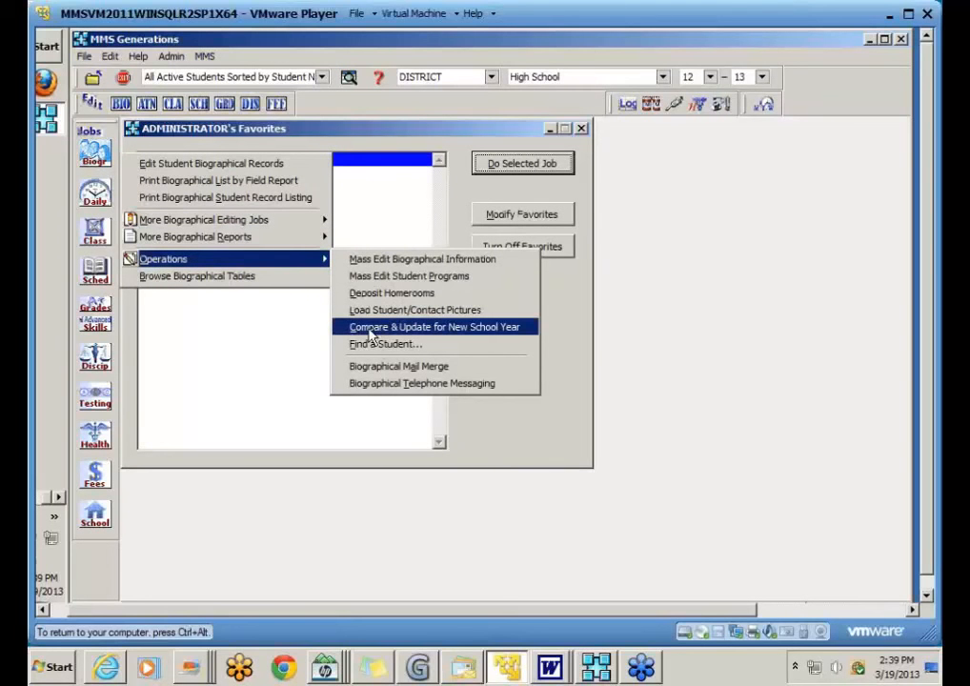
# Step: Start the Compare & Update for New School Year job
pyautogui.click(530, 326)
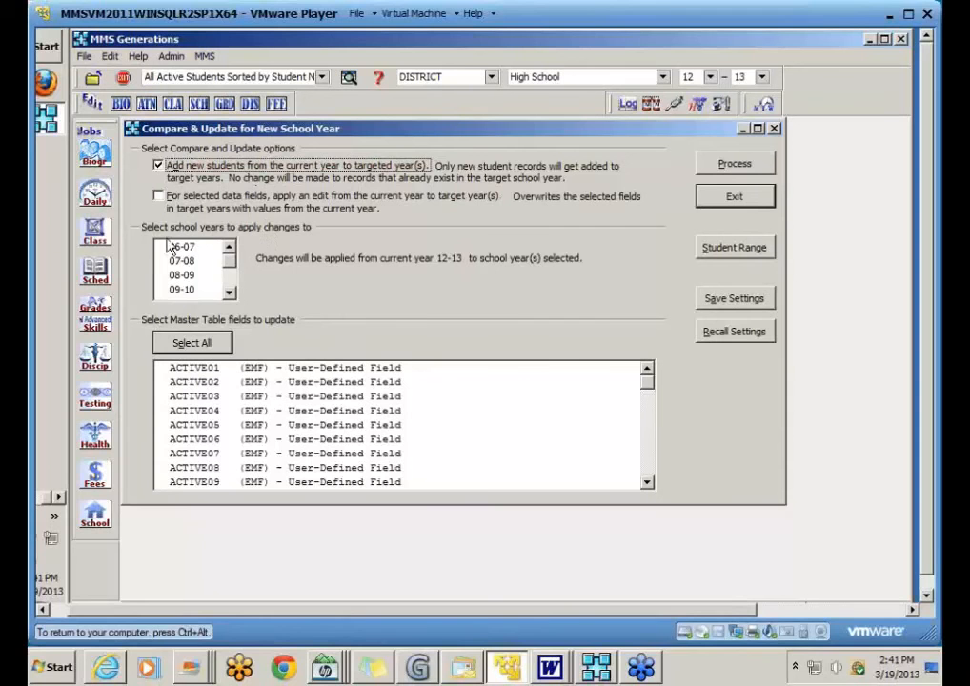
# Step: Target school year 13-14 and open the Student Range selection list
pyautogui.scroll(-3, 226, 274)
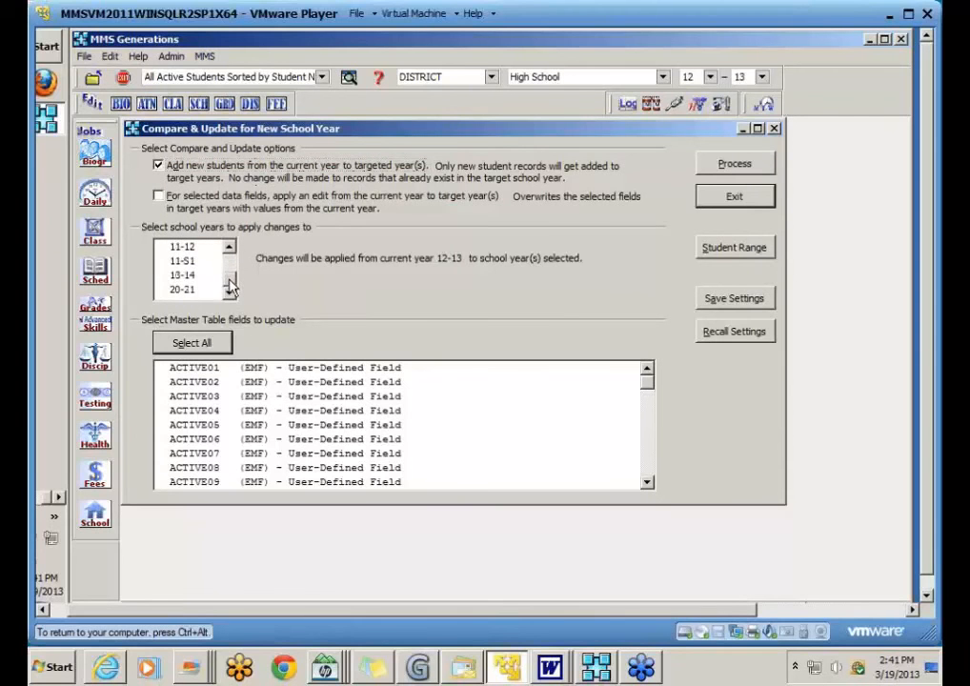
pyautogui.click(187, 277)
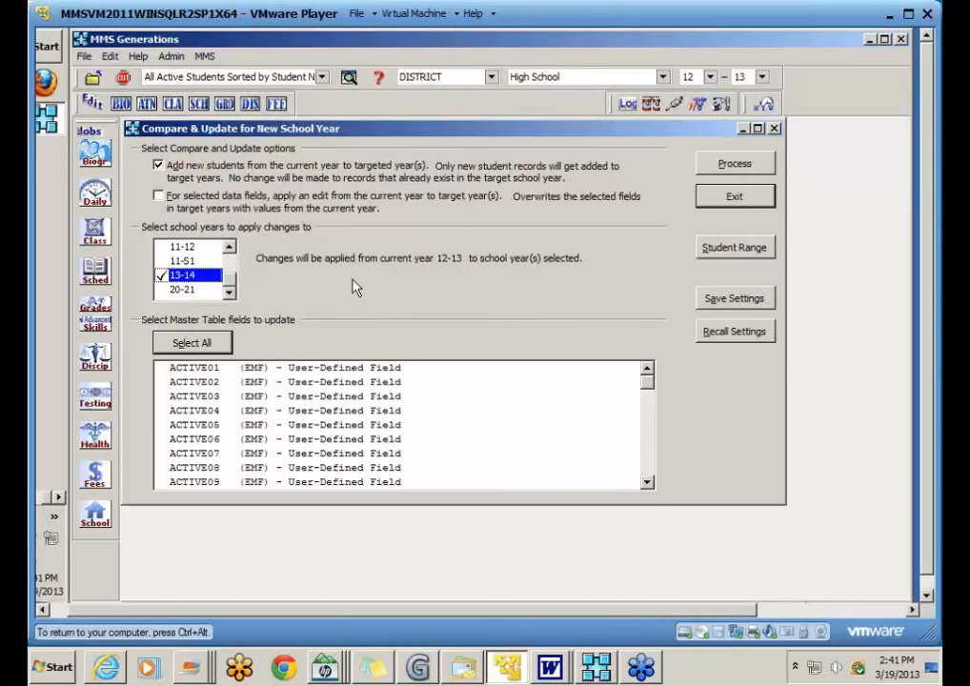
pyautogui.click(755, 255)
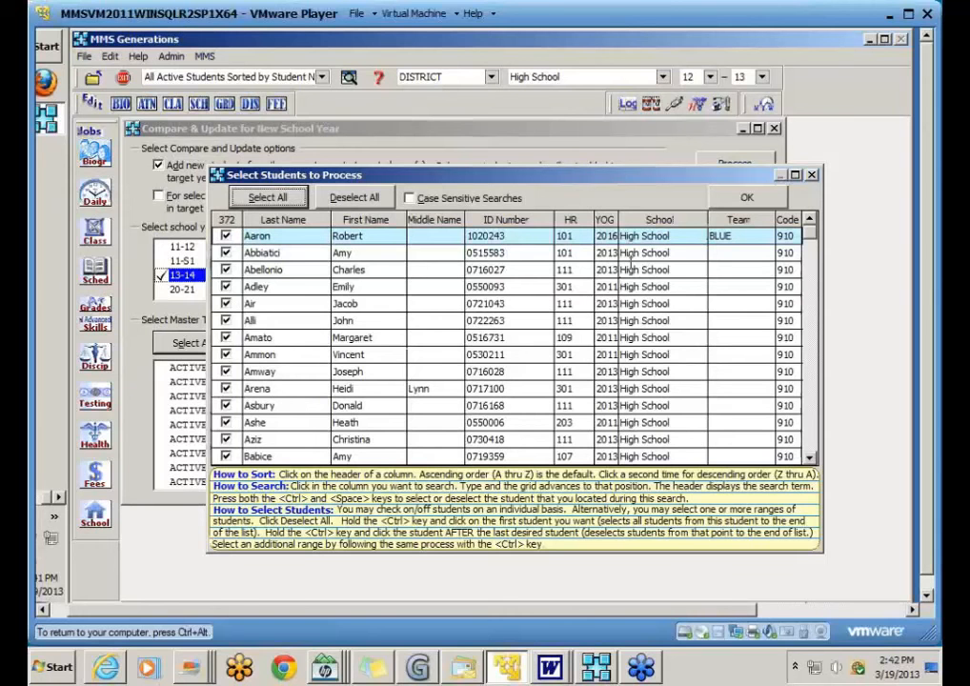
# Step: Confirm all 372 selected students with OK
pyautogui.click(743, 198)
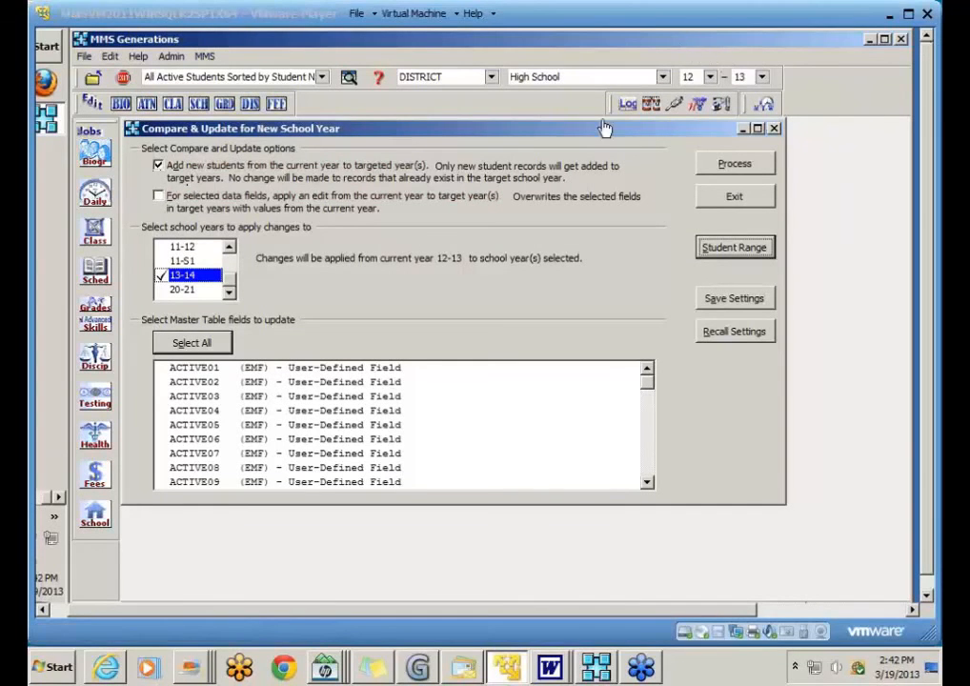
# Step: Uncheck adding new students and check applying current-year edits to selected data fields
pyautogui.click(158, 165)
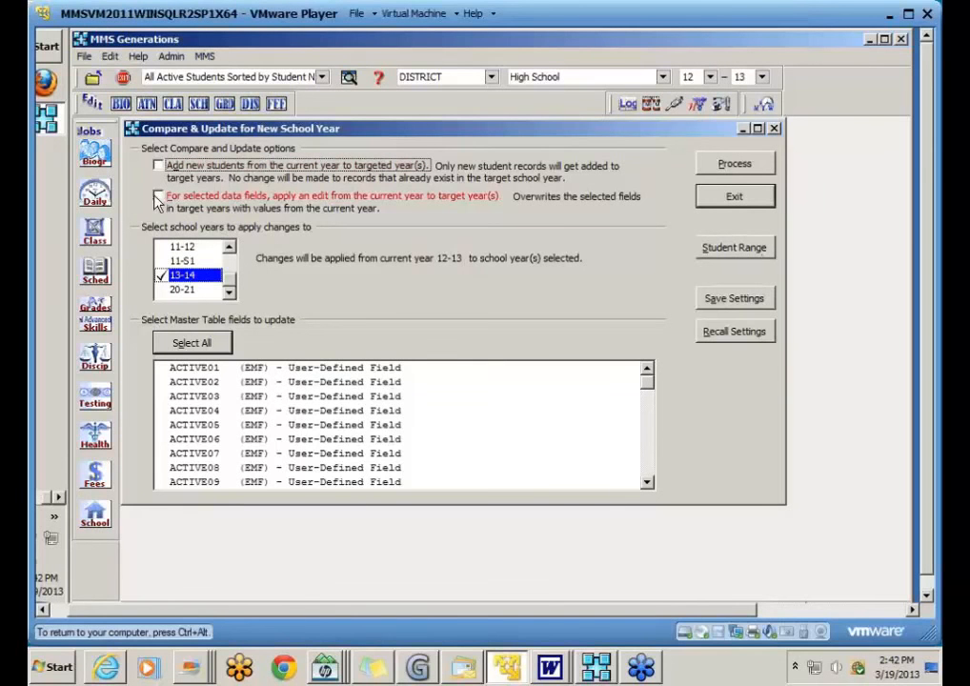
pyautogui.click(158, 197)
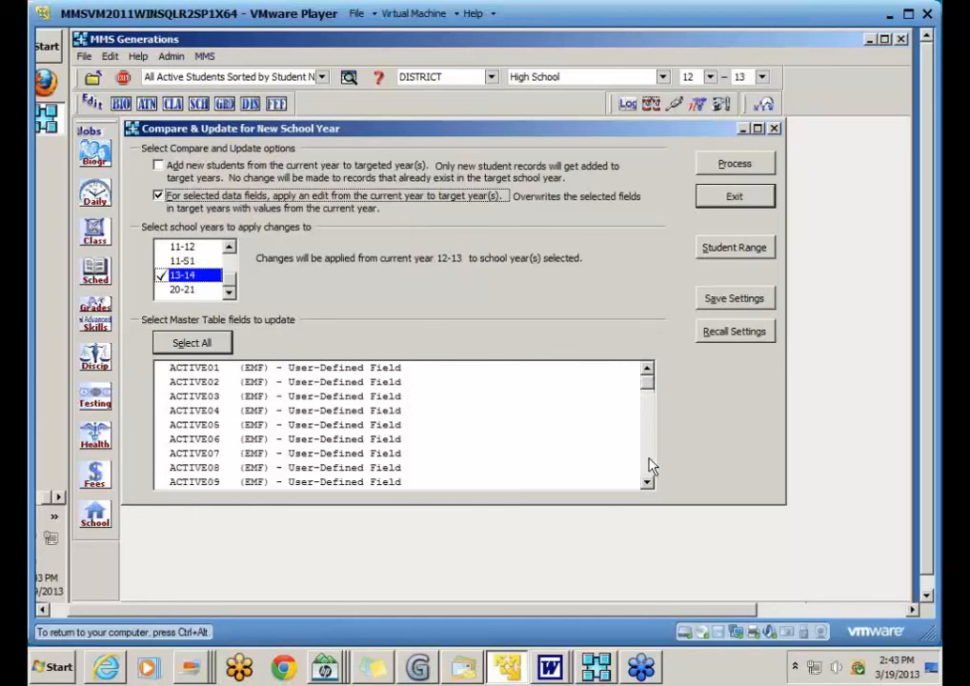
# Step: Jump the Master Table list to the C fields and mark CPHONE1, CPHONE2 and CPHONE3
pyautogui.click(207, 455)
pyautogui.press('c')
pyautogui.click(647, 459)
pyautogui.click(648, 463)
pyautogui.click(649, 463)
pyautogui.click(649, 463)
pyautogui.click(192, 369)
pyautogui.click(192, 382)
pyautogui.click(194, 397)
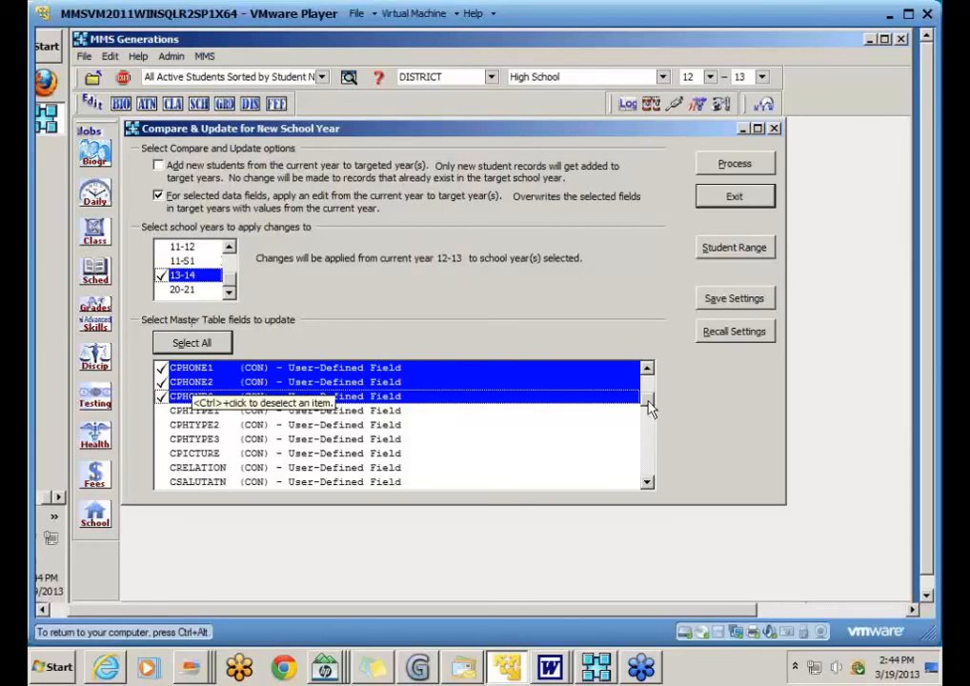
# Step: Select the contact fields from CADDR1 through CCOUNTRY
pyautogui.moveTo(649, 404); pyautogui.dragTo(651, 387)
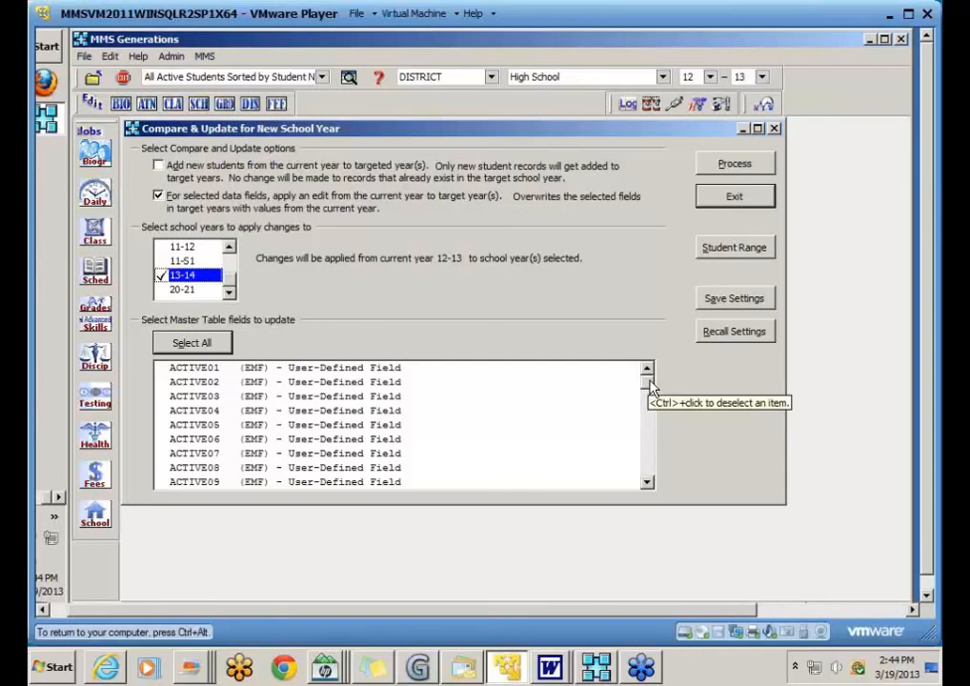
pyautogui.click(648, 464)
pyautogui.click(648, 465)
pyautogui.click(647, 464)
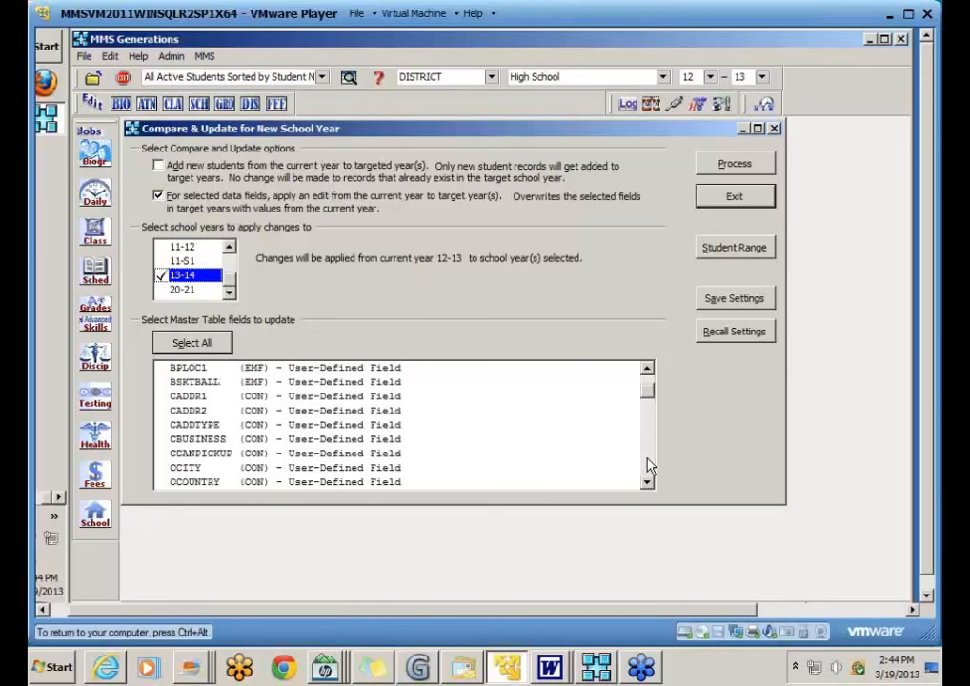
pyautogui.click(195, 396)
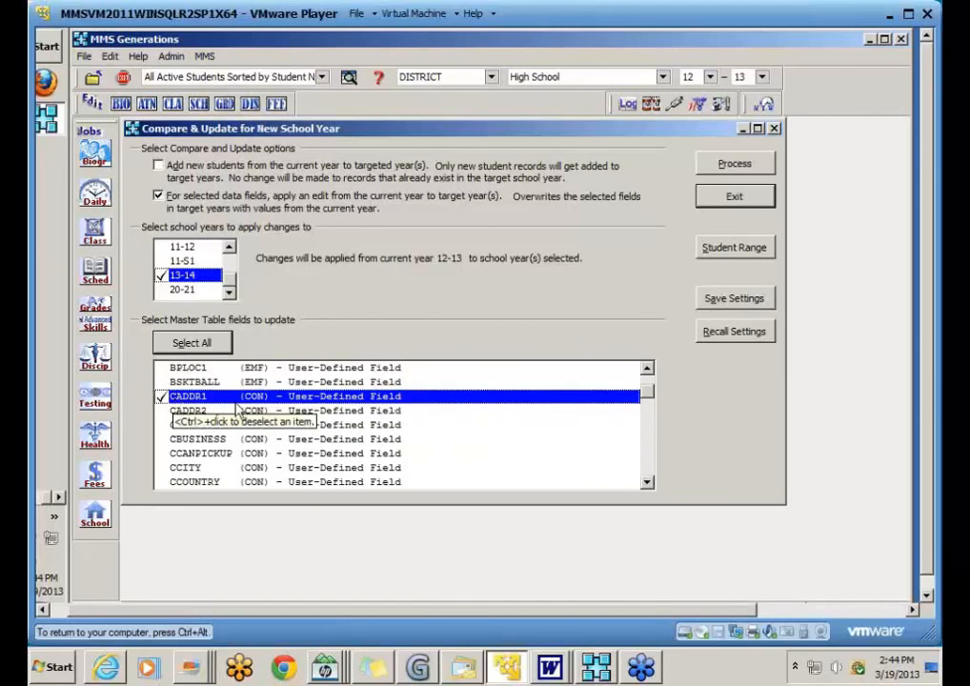
pyautogui.keyDown('ctrl'); pyautogui.click(257, 411); pyautogui.keyUp('ctrl')
pyautogui.keyDown('ctrl'); pyautogui.click(254, 425); pyautogui.keyUp('ctrl')
pyautogui.keyDown('ctrl'); pyautogui.click(259, 440); pyautogui.keyUp('ctrl')
pyautogui.keyDown('ctrl'); pyautogui.click(258, 453); pyautogui.keyUp('ctrl')
pyautogui.keyDown('ctrl'); pyautogui.click(257, 468); pyautogui.keyUp('ctrl')
pyautogui.keyDown('ctrl'); pyautogui.click(255, 482); pyautogui.keyUp('ctrl')
# Step: Add CCUSTODY, CEMAIL, CEMAILTYPE, CFIRST, CLAST, CLEGALGUAR, CMAIL and CNAMETYPE
pyautogui.click(649, 469)
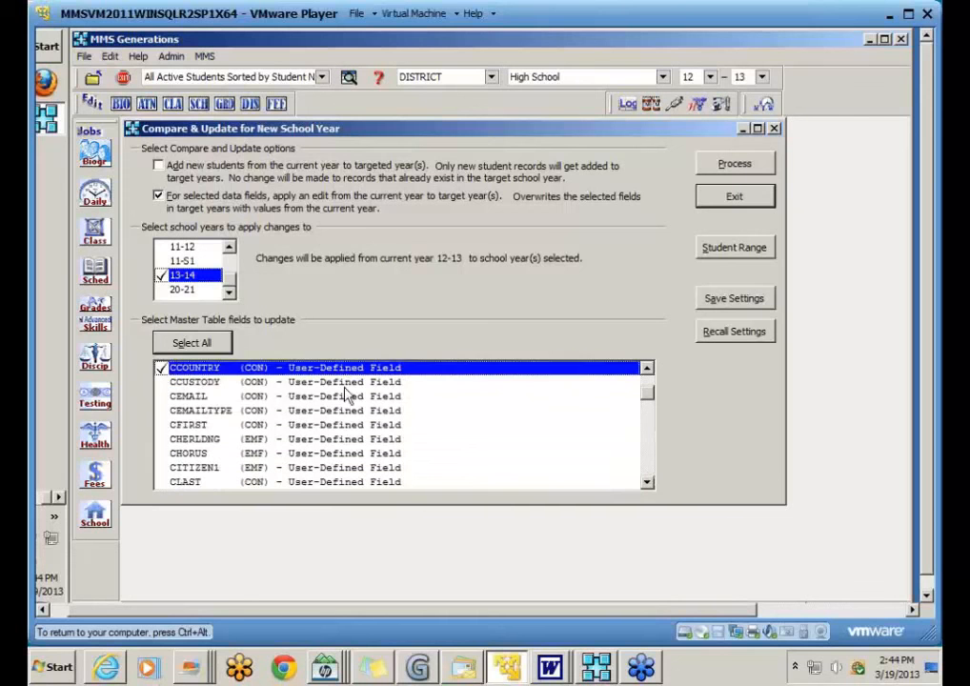
pyautogui.keyDown('ctrl'); pyautogui.click(253, 382); pyautogui.keyUp('ctrl')
pyautogui.keyDown('ctrl'); pyautogui.click(251, 396); pyautogui.keyUp('ctrl')
pyautogui.keyDown('ctrl'); pyautogui.click(252, 411); pyautogui.keyUp('ctrl')
pyautogui.keyDown('ctrl'); pyautogui.click(251, 425); pyautogui.keyUp('ctrl')
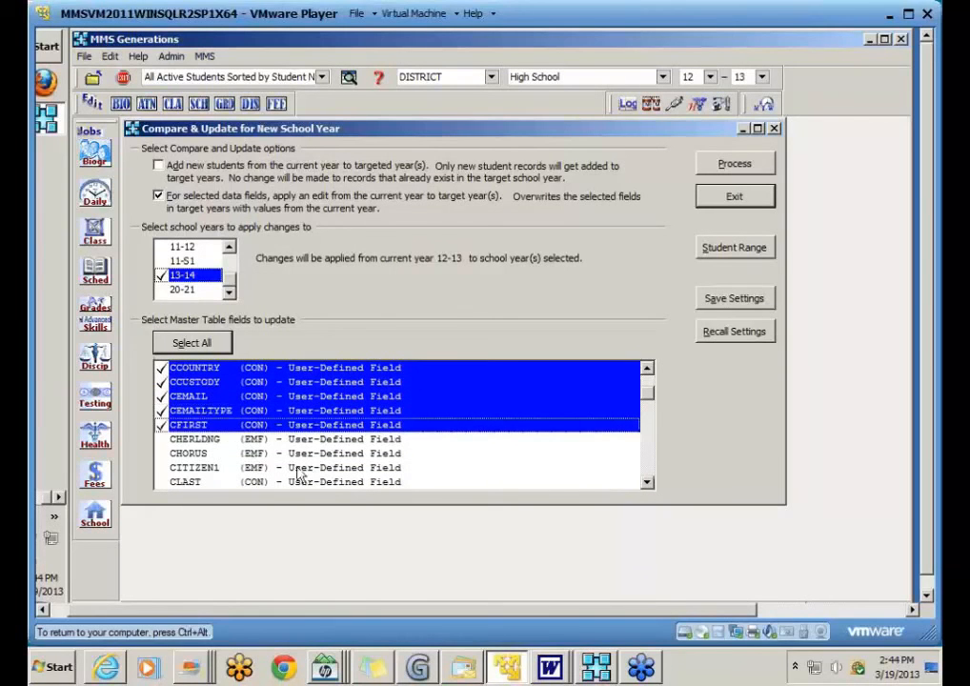
pyautogui.click(648, 482)
pyautogui.click(648, 482)
pyautogui.click(648, 482)
pyautogui.click(647, 482)
pyautogui.keyDown('ctrl'); pyautogui.click(250, 425); pyautogui.keyUp('ctrl')
pyautogui.keyDown('ctrl'); pyautogui.click(253, 439); pyautogui.keyUp('ctrl')
pyautogui.keyDown('ctrl'); pyautogui.click(254, 454); pyautogui.keyUp('ctrl')
pyautogui.keyDown('ctrl'); pyautogui.click(255, 468); pyautogui.keyUp('ctrl')
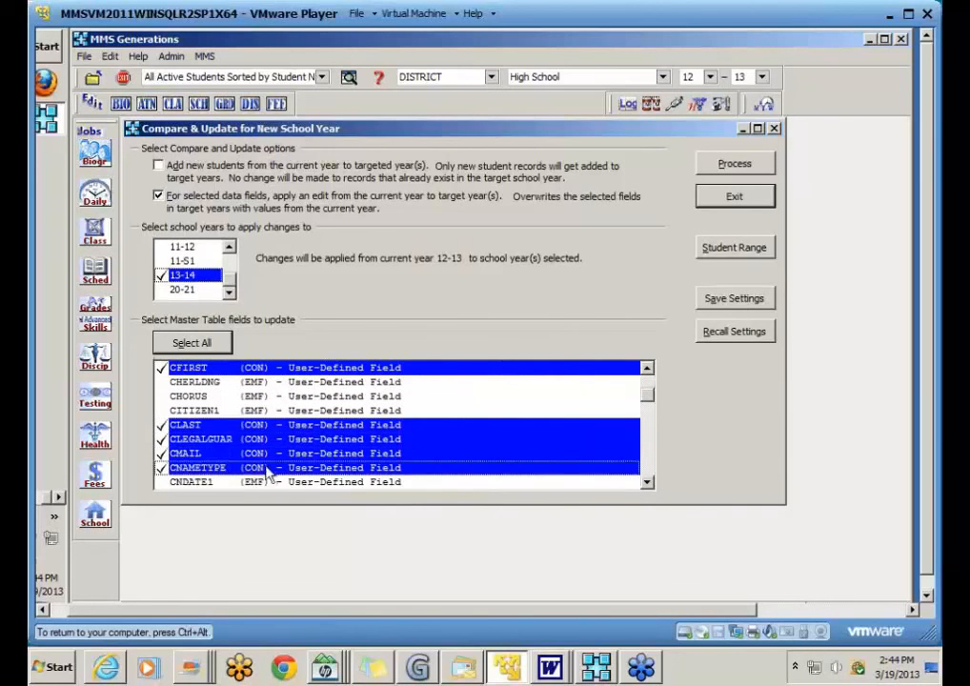
# Step: Add CONTYPE, CON_PW1, CON_PWPP, CON_UNAME, CPHEXT1 and CPHEXT2
pyautogui.click(648, 474)
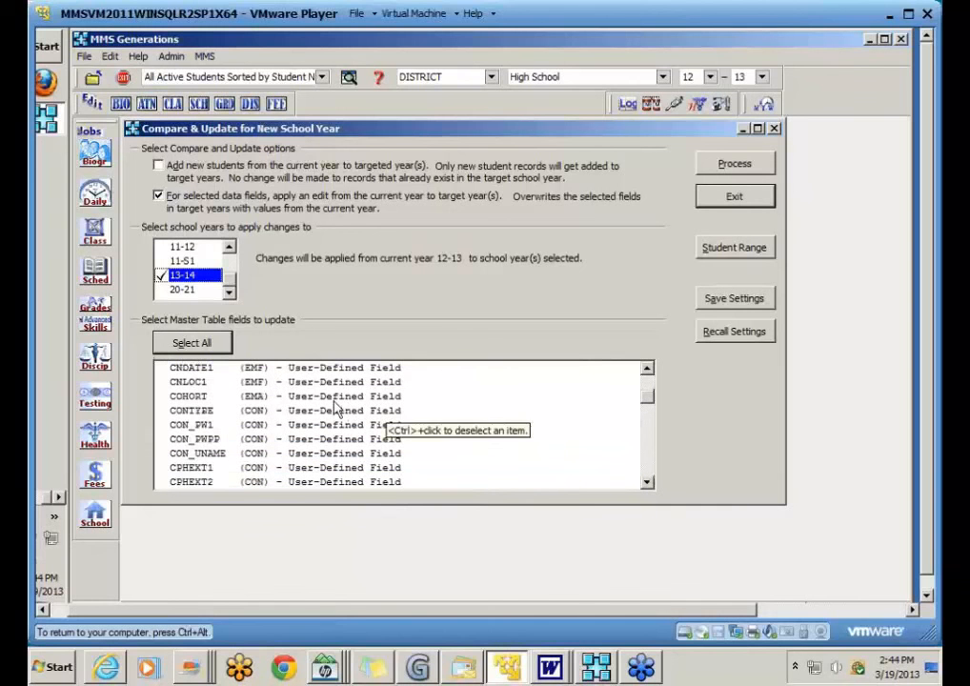
pyautogui.keyDown('ctrl'); pyautogui.click(257, 410); pyautogui.keyUp('ctrl')
pyautogui.keyDown('ctrl'); pyautogui.click(255, 425); pyautogui.keyUp('ctrl')
pyautogui.keyDown('ctrl'); pyautogui.click(256, 439); pyautogui.keyUp('ctrl')
pyautogui.keyDown('ctrl'); pyautogui.click(255, 453); pyautogui.keyUp('ctrl')
pyautogui.keyDown('ctrl'); pyautogui.click(257, 468); pyautogui.keyUp('ctrl')
pyautogui.keyDown('ctrl'); pyautogui.click(276, 482); pyautogui.keyUp('ctrl')
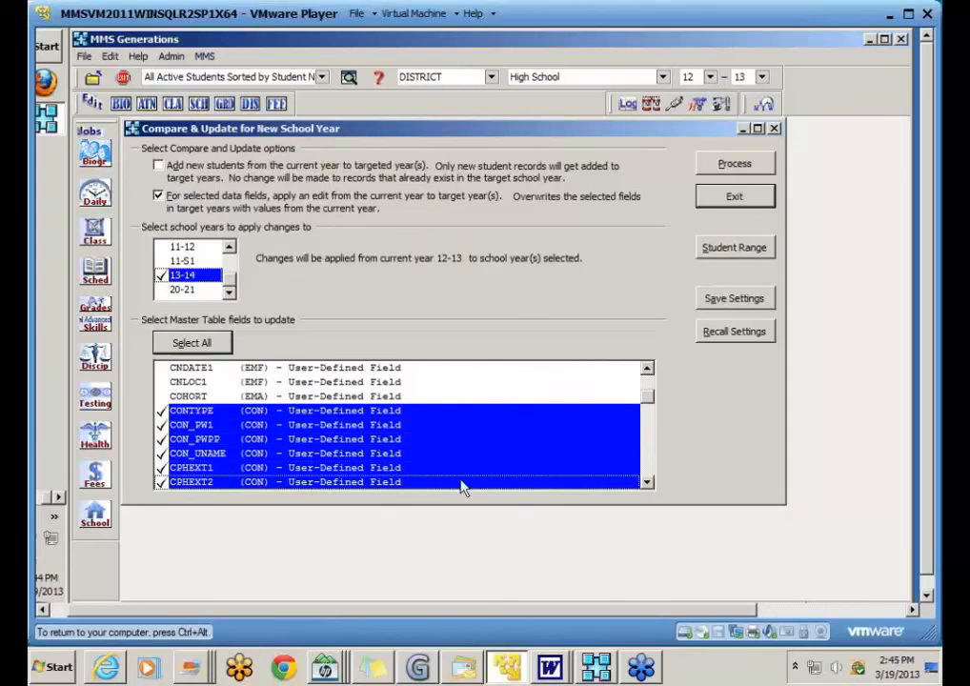
# Step: Add CPHEXT3, CPHONE1-3, CPHTYPE1-3 and CPICTURE
pyautogui.click(648, 466)
pyautogui.keyDown('ctrl'); pyautogui.click(271, 382); pyautogui.keyUp('ctrl')
pyautogui.keyDown('ctrl'); pyautogui.click(255, 396); pyautogui.keyUp('ctrl')
pyautogui.keyDown('ctrl'); pyautogui.click(255, 411); pyautogui.keyUp('ctrl')
pyautogui.keyDown('ctrl'); pyautogui.click(255, 425); pyautogui.keyUp('ctrl')
pyautogui.keyDown('ctrl'); pyautogui.click(255, 439); pyautogui.keyUp('ctrl')
pyautogui.keyDown('ctrl'); pyautogui.click(255, 453); pyautogui.keyUp('ctrl')
pyautogui.keyDown('ctrl'); pyautogui.click(255, 467); pyautogui.keyUp('ctrl')
pyautogui.keyDown('ctrl'); pyautogui.click(255, 482); pyautogui.keyUp('ctrl')
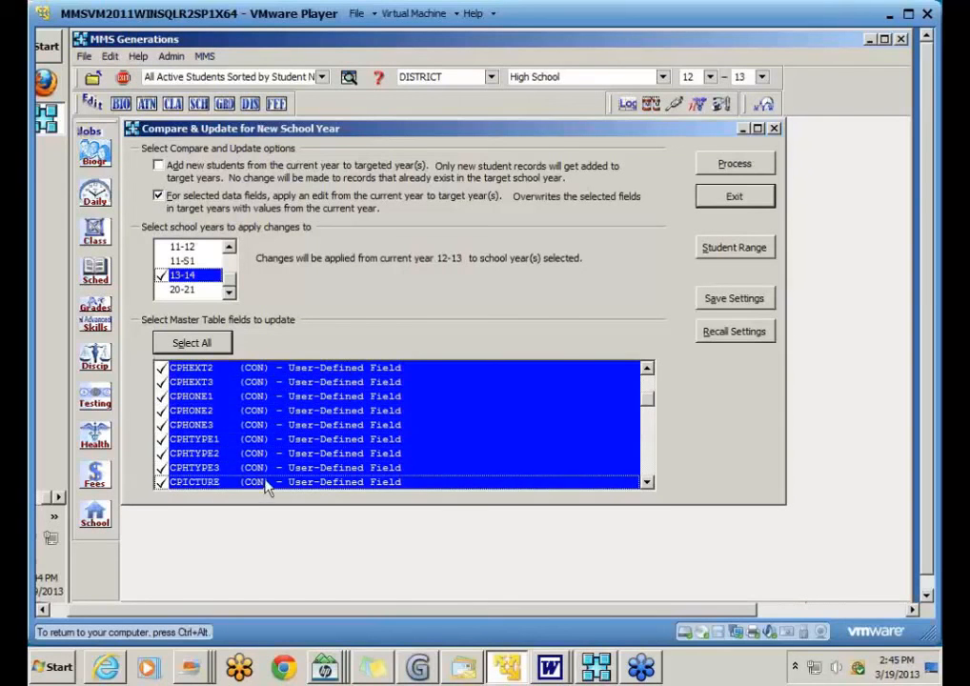
# Step: Add CRELATION, CSALUTATN, CSENDEMAIL, CSTATE, CSTRNO, CTITLE and CZIP, skipping CTECHCTR
pyautogui.click(648, 471)
pyautogui.keyDown('ctrl'); pyautogui.click(253, 382); pyautogui.keyUp('ctrl')
pyautogui.keyDown('ctrl'); pyautogui.click(254, 396); pyautogui.keyUp('ctrl')
pyautogui.keyDown('ctrl'); pyautogui.click(256, 410); pyautogui.keyUp('ctrl')
pyautogui.keyDown('ctrl'); pyautogui.click(255, 425); pyautogui.keyUp('ctrl')
pyautogui.keyDown('ctrl'); pyautogui.click(255, 439); pyautogui.keyUp('ctrl')
pyautogui.keyDown('ctrl'); pyautogui.click(255, 467); pyautogui.keyUp('ctrl')
pyautogui.keyDown('ctrl'); pyautogui.click(255, 482); pyautogui.keyUp('ctrl')
pyautogui.click(649, 468)
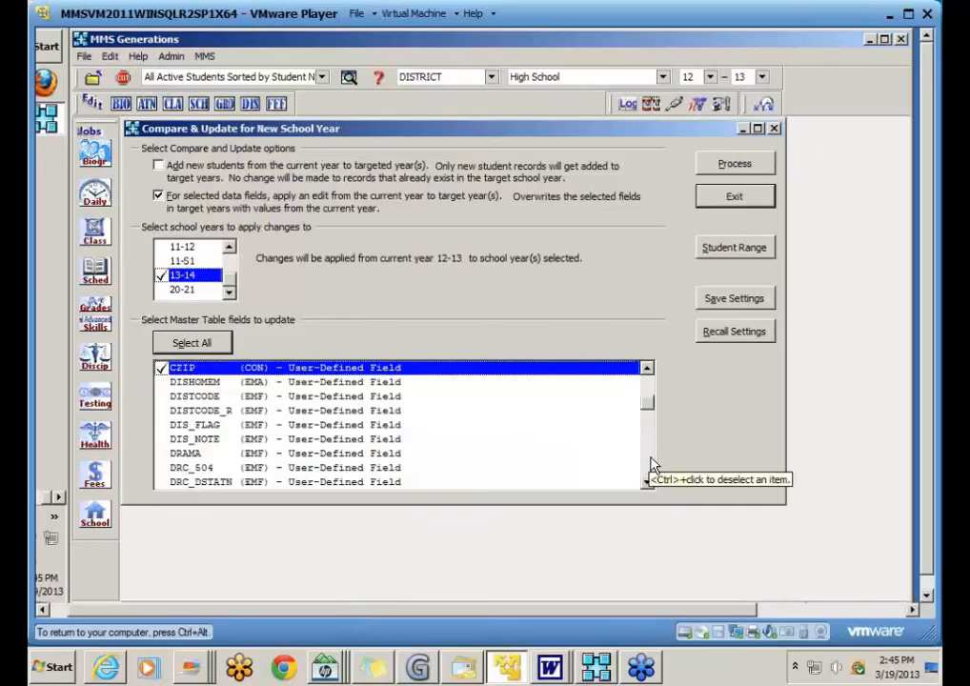
# Step: Also check PA110USENT, PA112MIGR, PA113ENPRF, PA120PRNT and PA122EDDIS for updating
pyautogui.click(650, 465)
pyautogui.click(650, 465)
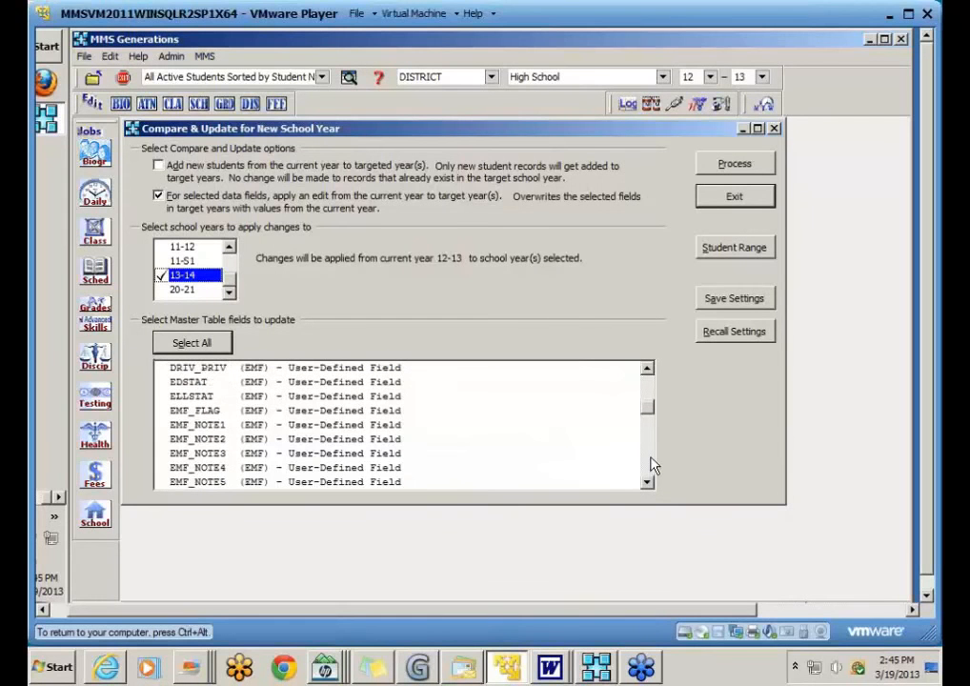
pyautogui.click(651, 464)
pyautogui.click(651, 465)
pyautogui.click(650, 465)
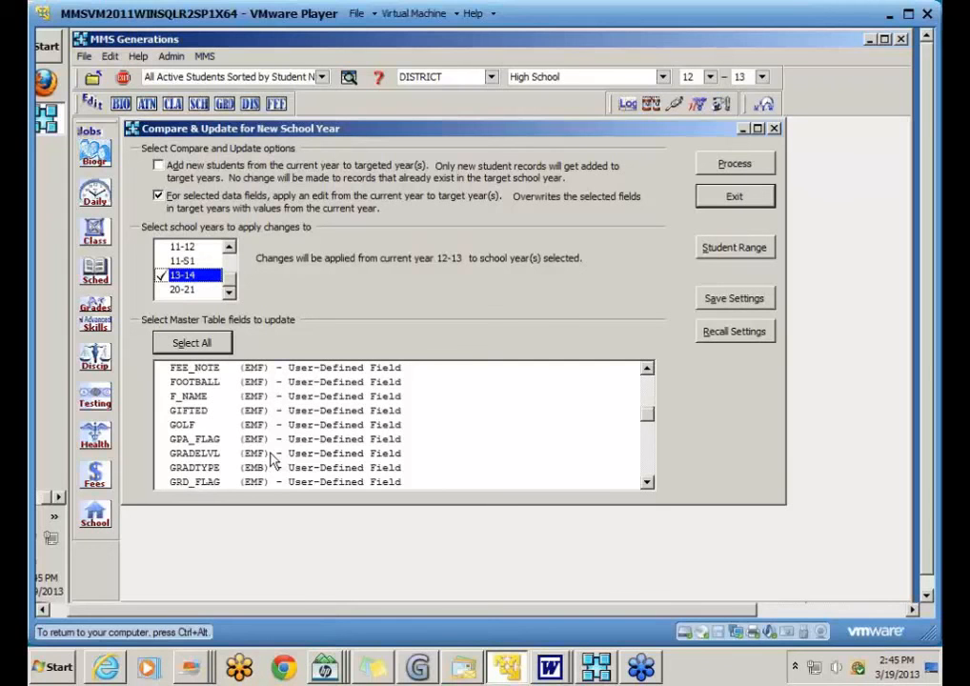
pyautogui.click(648, 465)
pyautogui.click(648, 465)
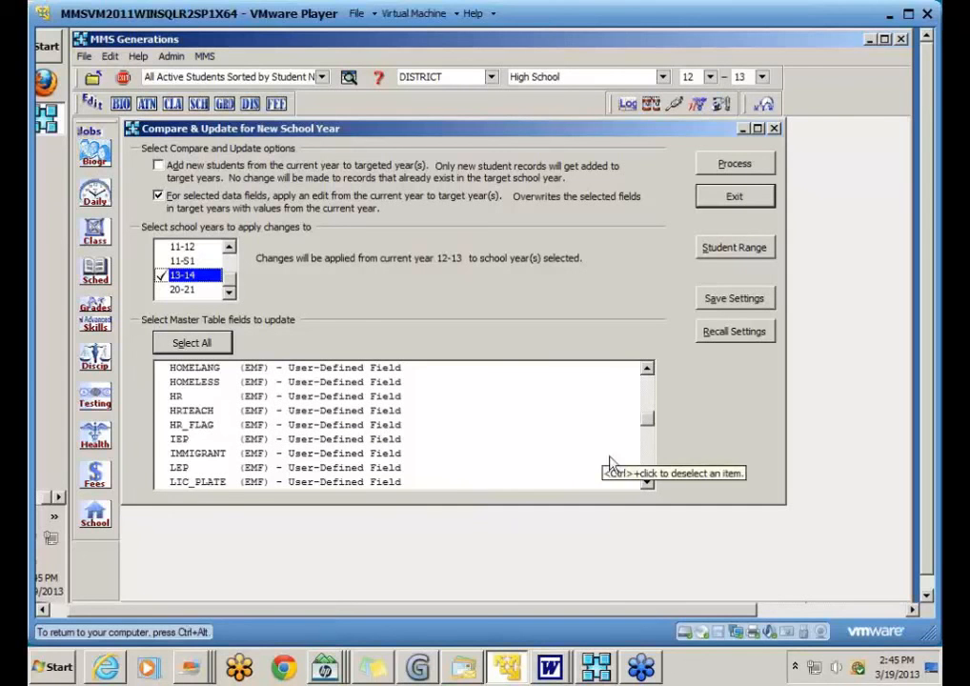
pyautogui.click(654, 464)
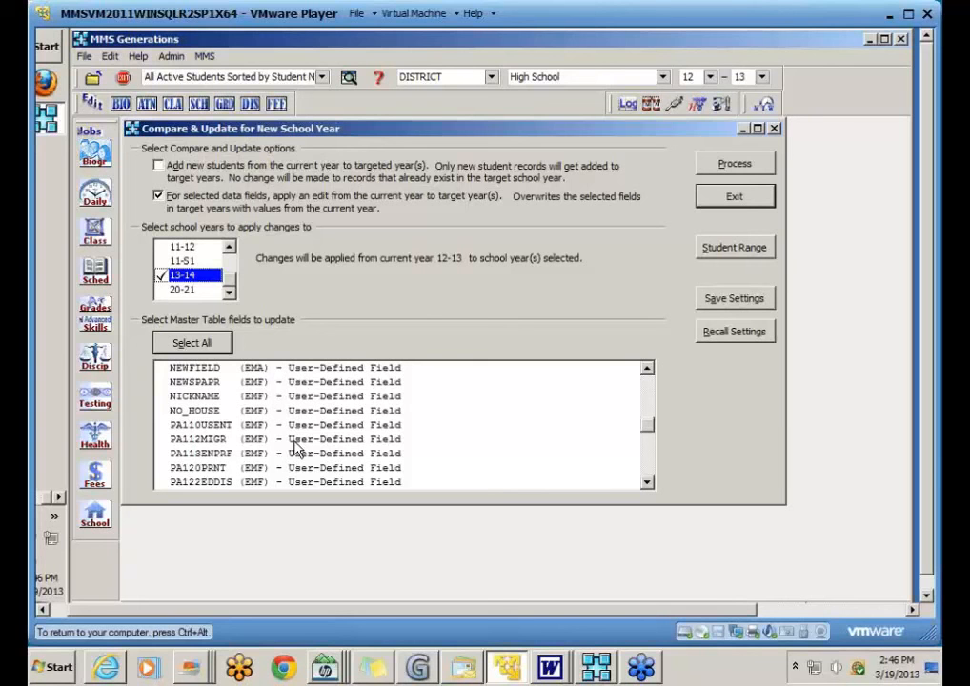
pyautogui.click(209, 425)
pyautogui.click(213, 439)
pyautogui.click(214, 454)
pyautogui.click(215, 468)
pyautogui.click(215, 482)
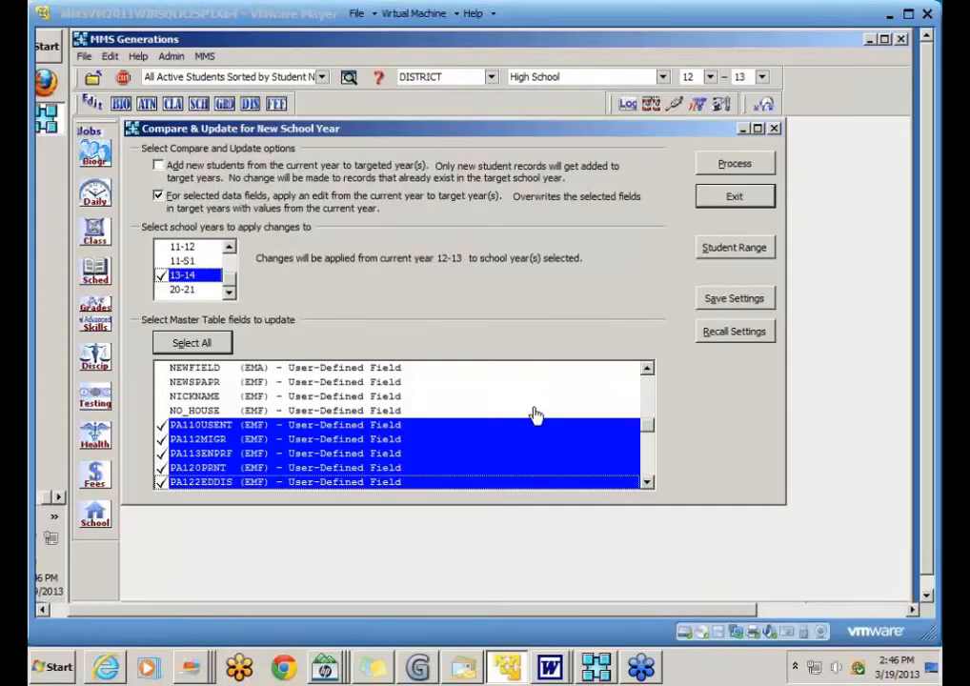
# Step: Save the field choices as new settings record 'Data Fields--STUDENT RANGE' and open the recall list
pyautogui.click(745, 305)
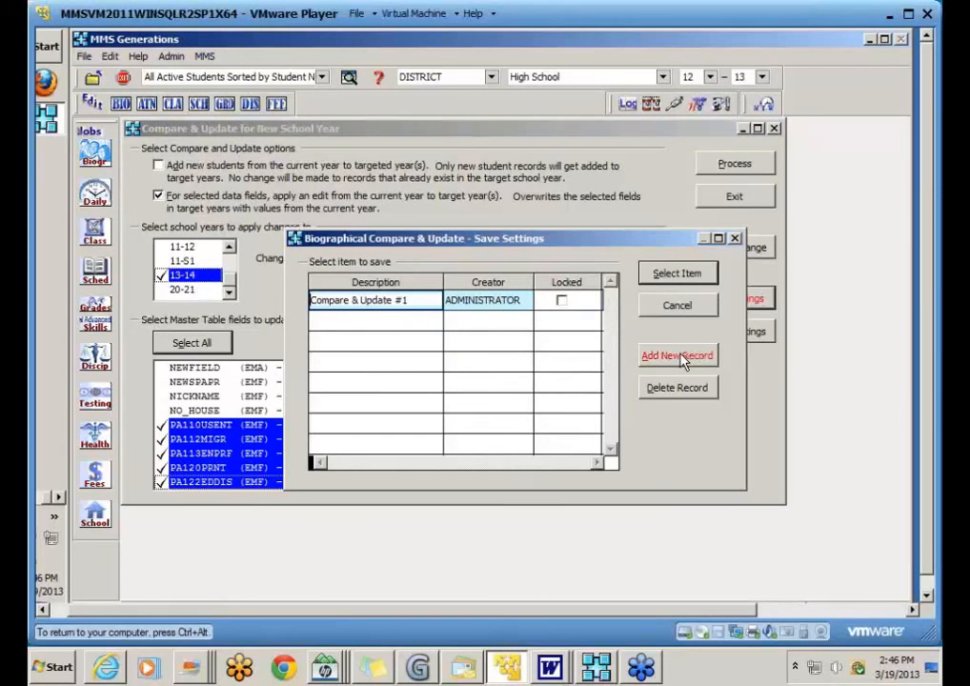
pyautogui.click(680, 358)
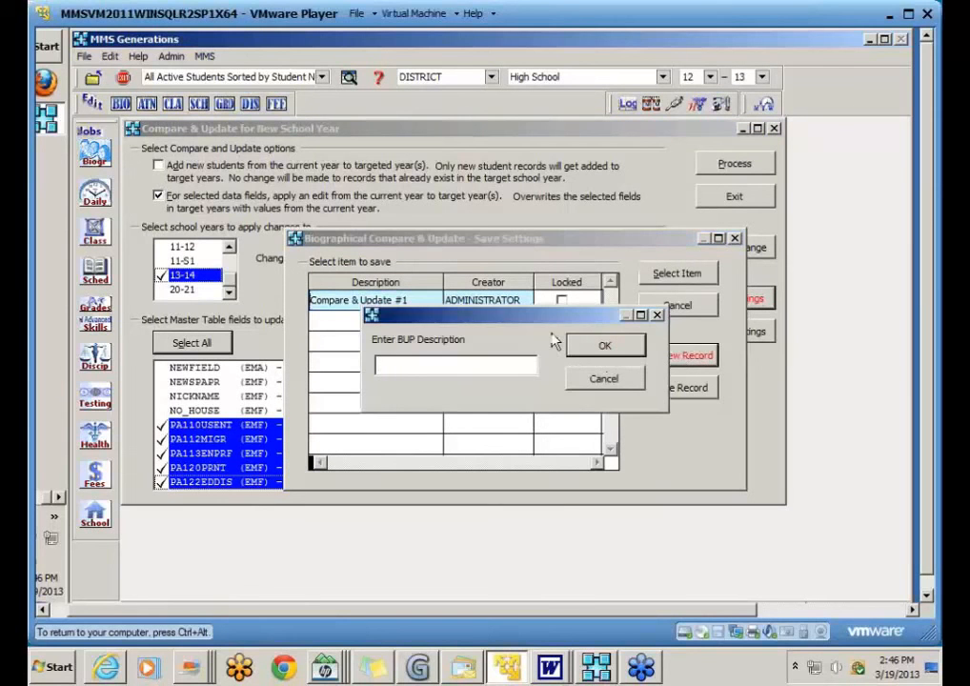
pyautogui.write('Data Fields')
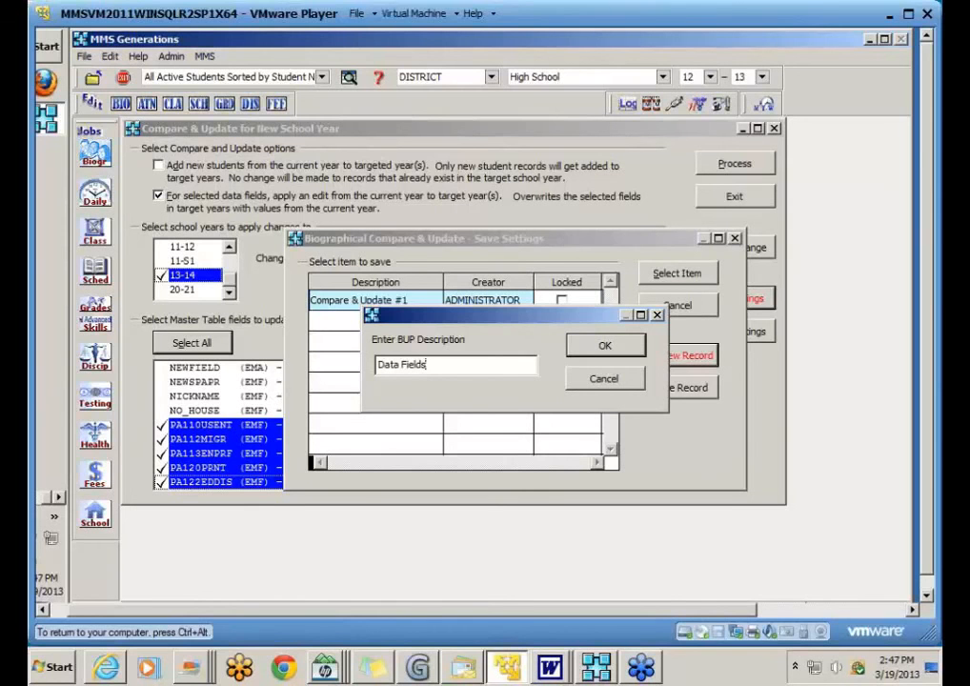
pyautogui.write('--STUDENT RANGE')
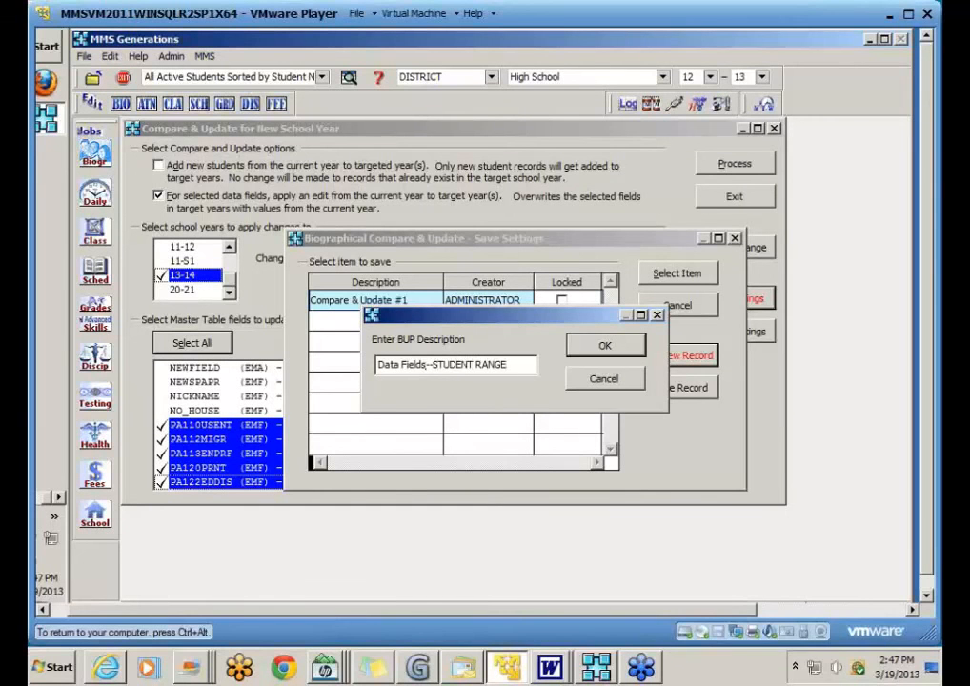
pyautogui.click(608, 343)
pyautogui.click(677, 273)
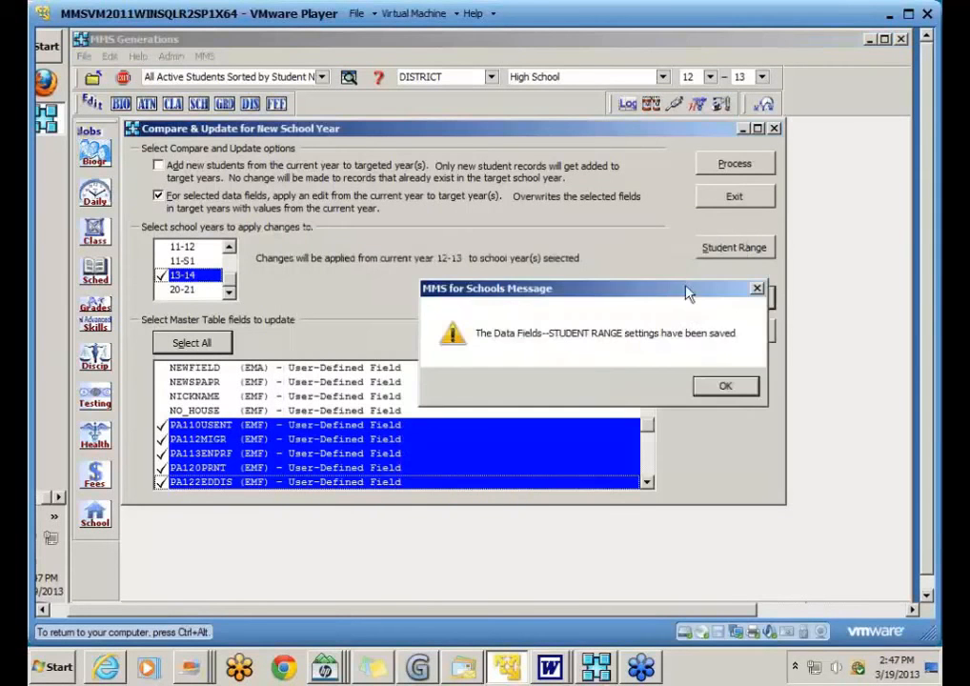
pyautogui.click(720, 385)
pyautogui.click(726, 331)
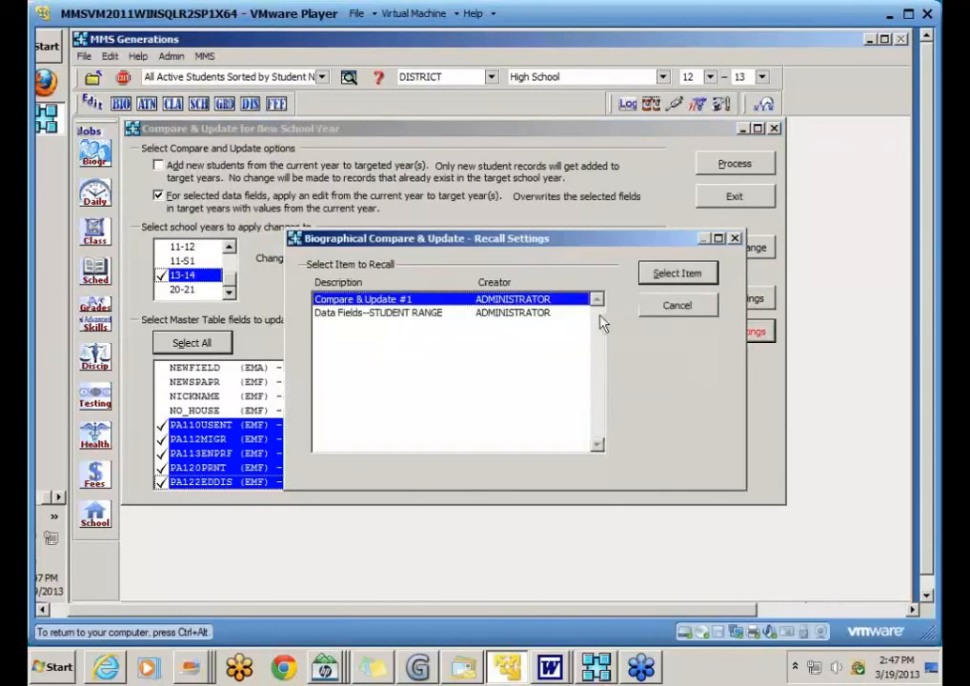
# Step: Recall the 'Data Fields--STUDENT RANGE' settings, targeting 13-14 with the PA fields checked
pyautogui.click(434, 313)
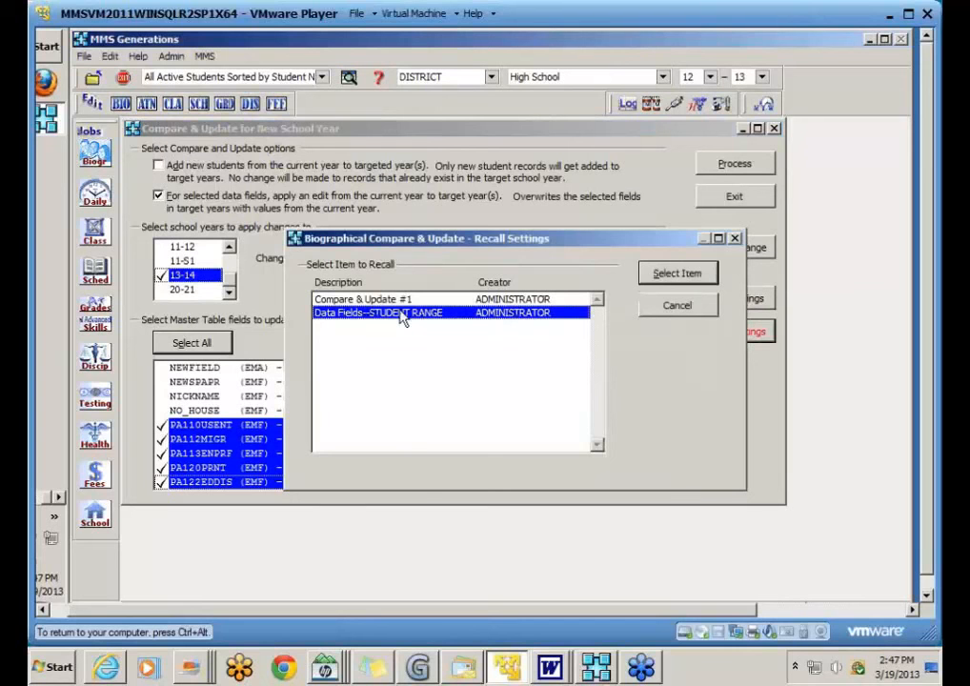
pyautogui.click(661, 278)
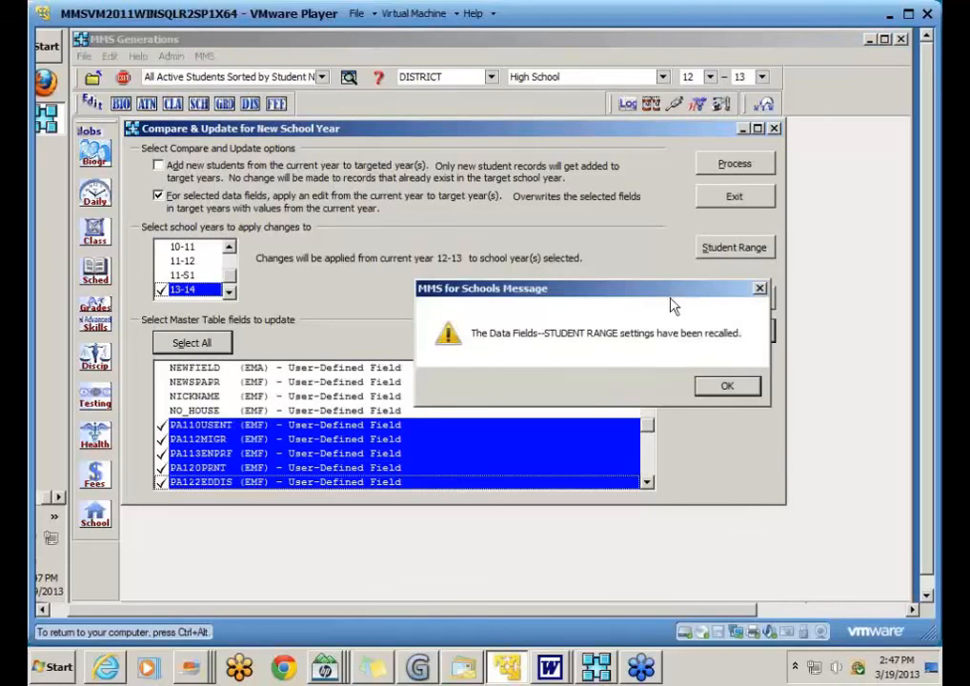
pyautogui.click(725, 386)
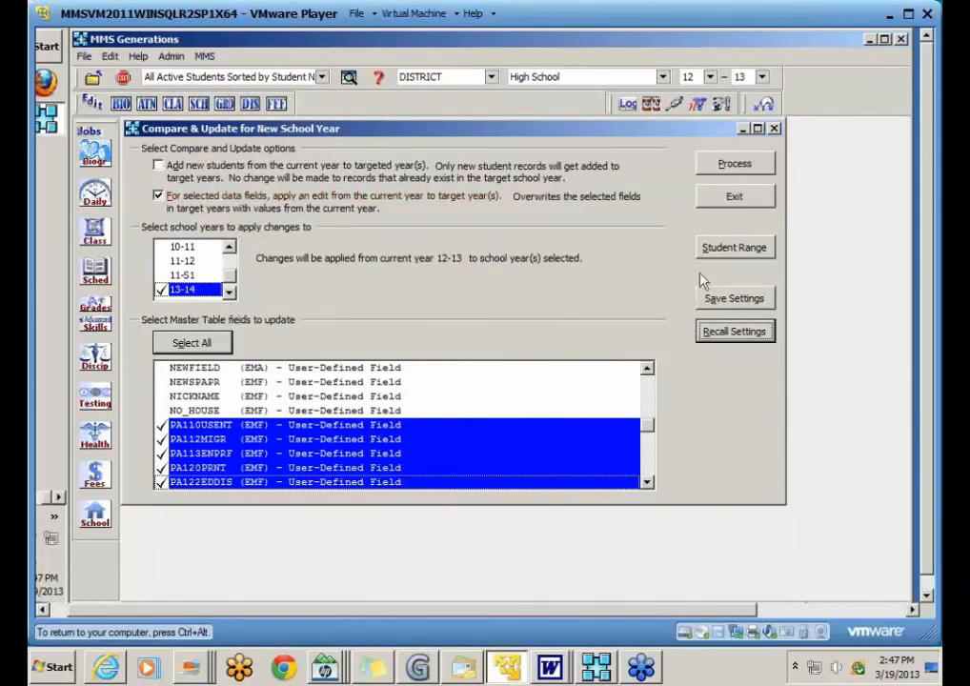
# Step: Apply the update to the student range, confirm the student selection, and exit Compare & Update
pyautogui.click(727, 252)
pyautogui.click(746, 196)
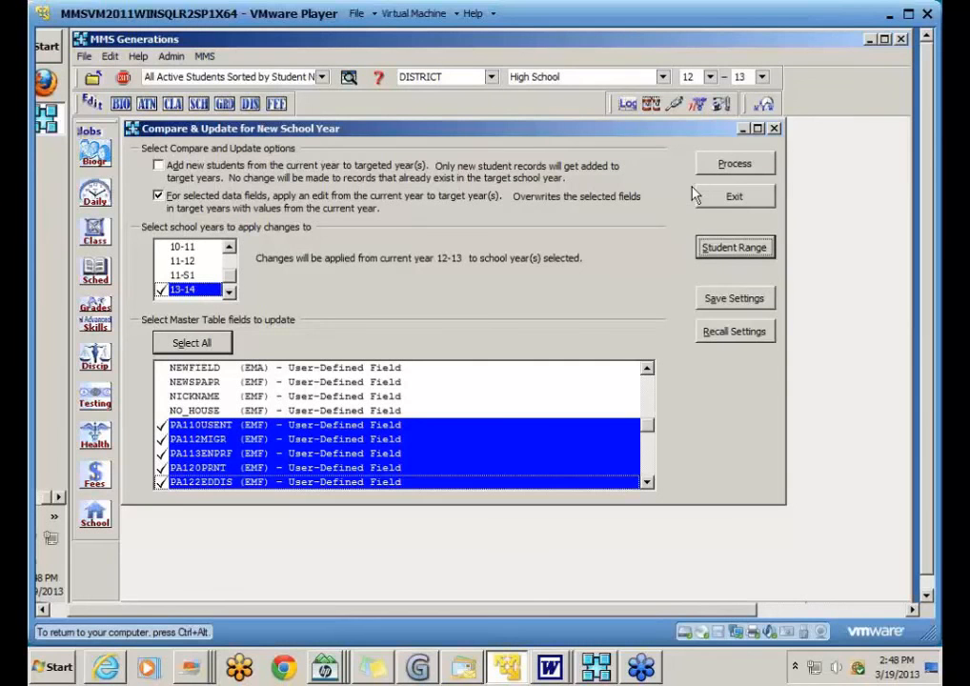
pyautogui.click(732, 196)
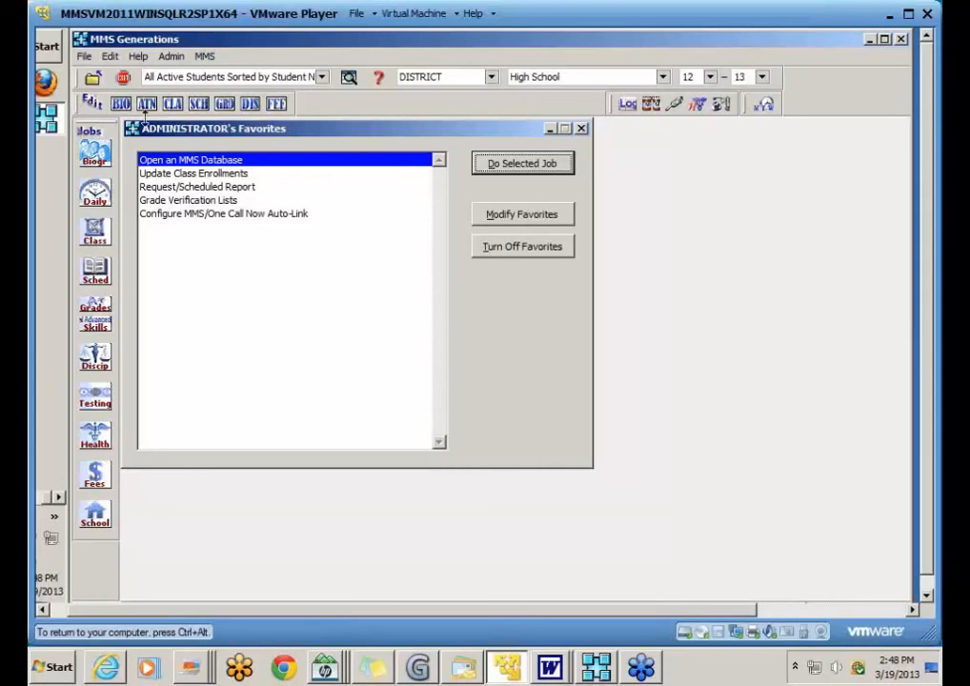
# Step: Open Edit Student Biographical Records from BIO and view a student's Student Info I details
pyautogui.click(120, 103)
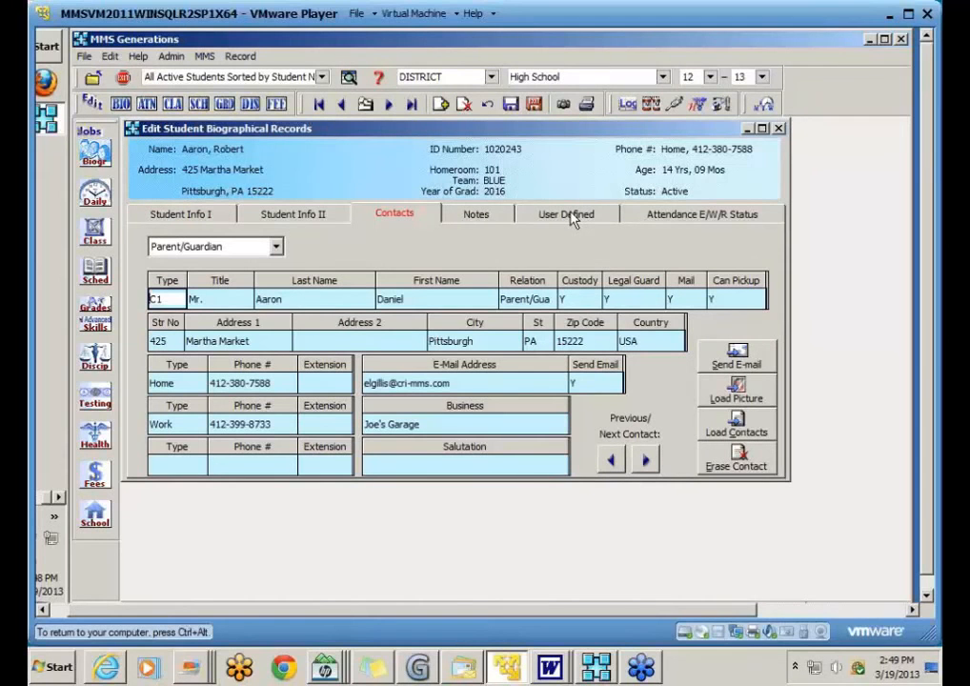
pyautogui.click(175, 214)
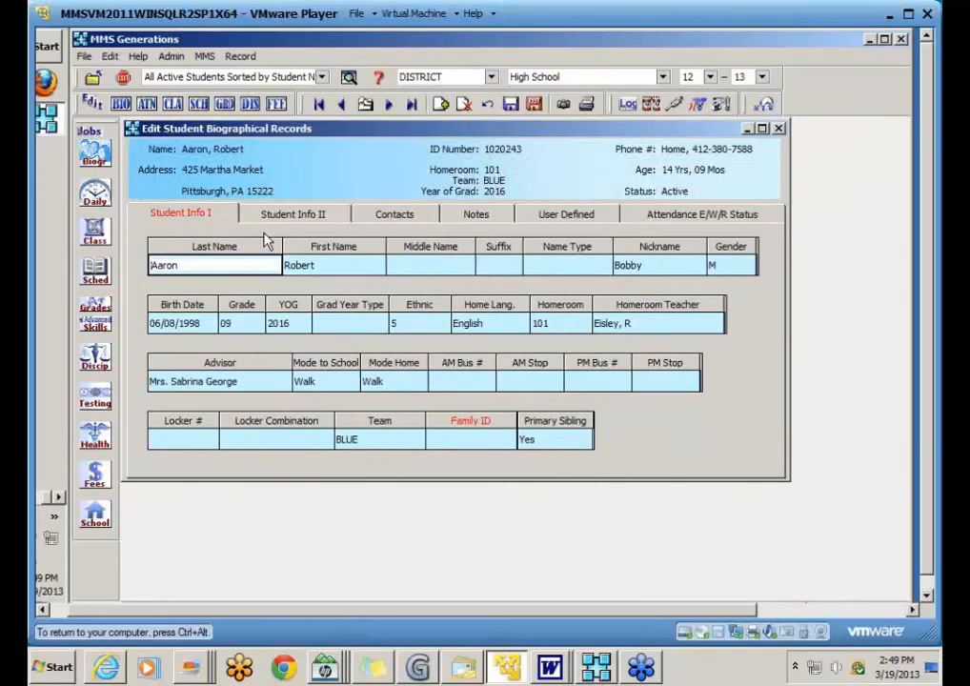
# Step: Save and exit the student editor, then bring up the biographical Operations jobs
pyautogui.click(536, 110)
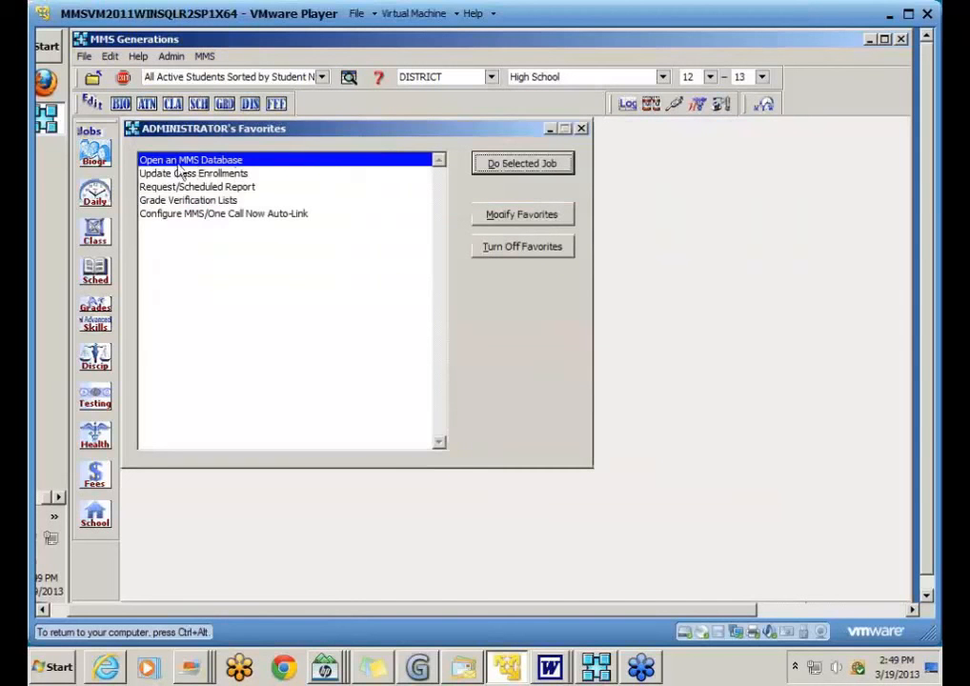
pyautogui.click(96, 154)
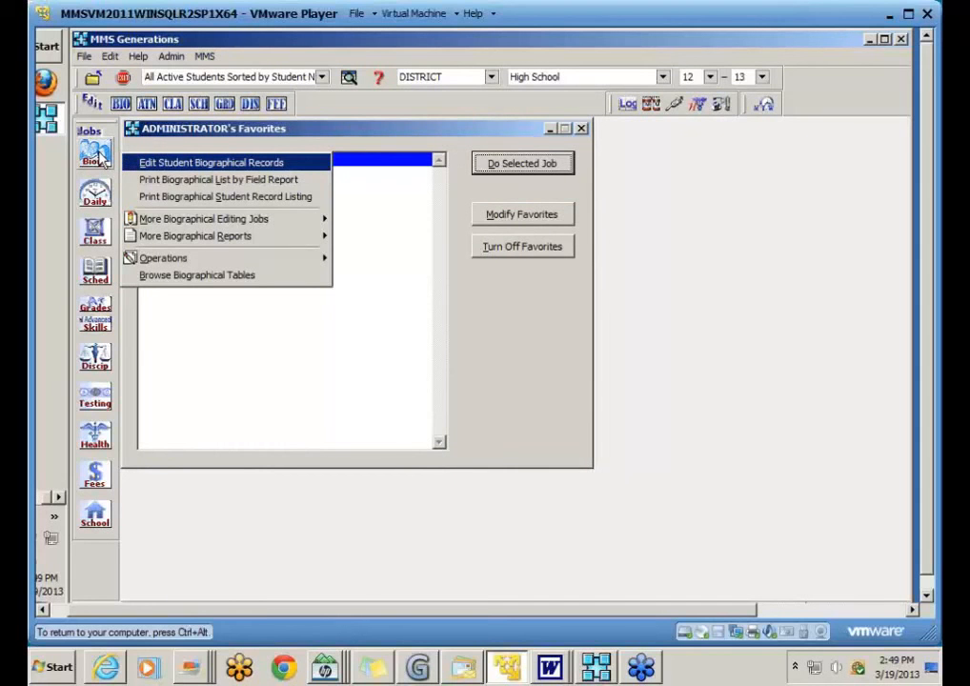
pyautogui.moveTo(162, 264)
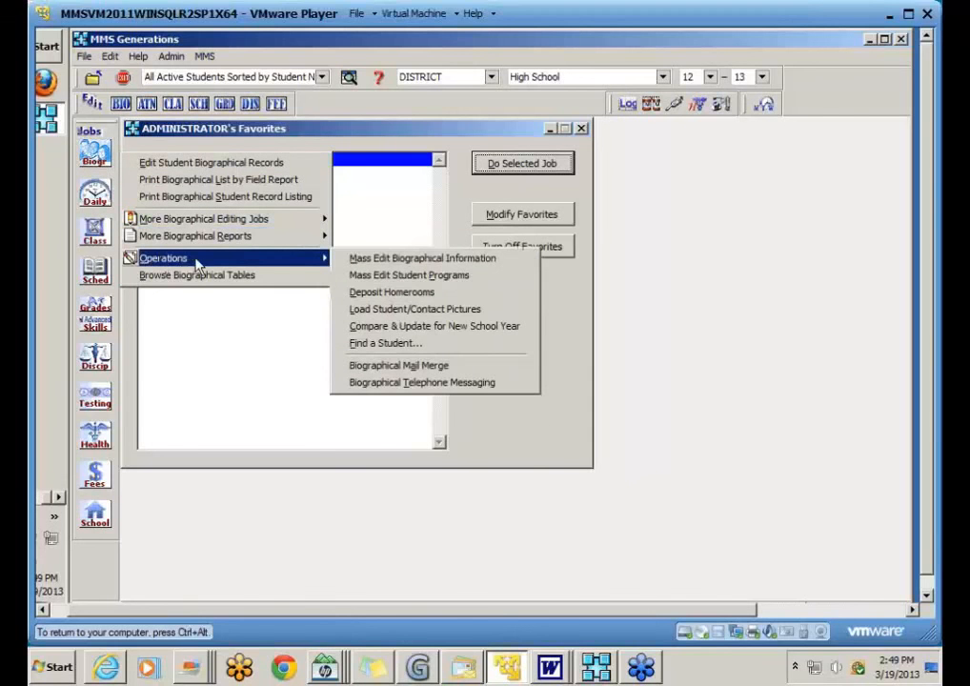
# Step: Search Find a Student by the student's last name and select the 11-12 record
pyautogui.click(473, 345)
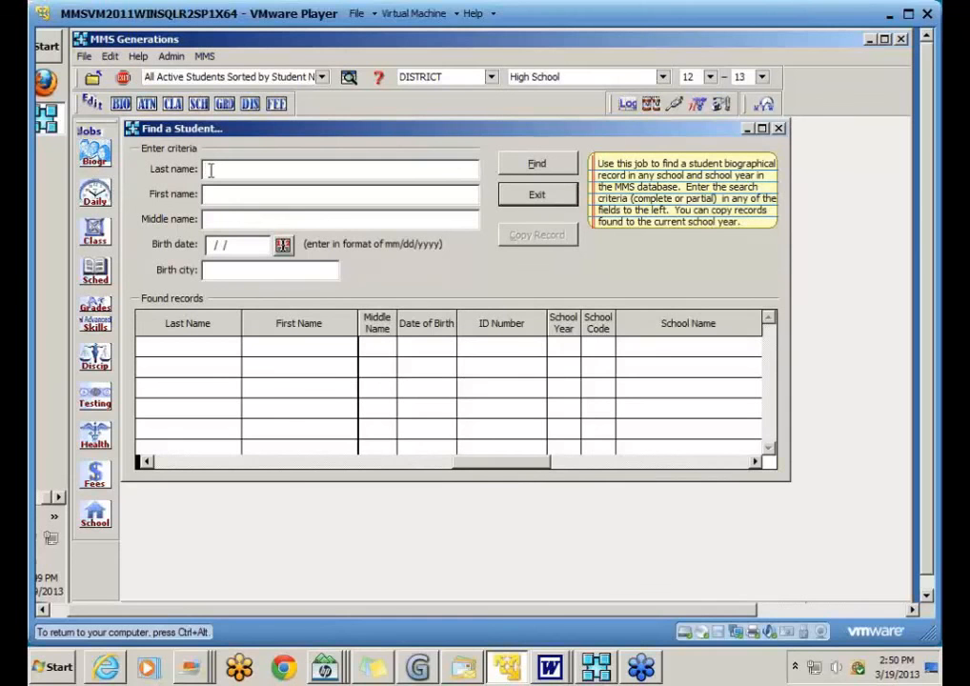
pyautogui.write('cable')
pyautogui.press('Tab')
pyautogui.click(526, 169)
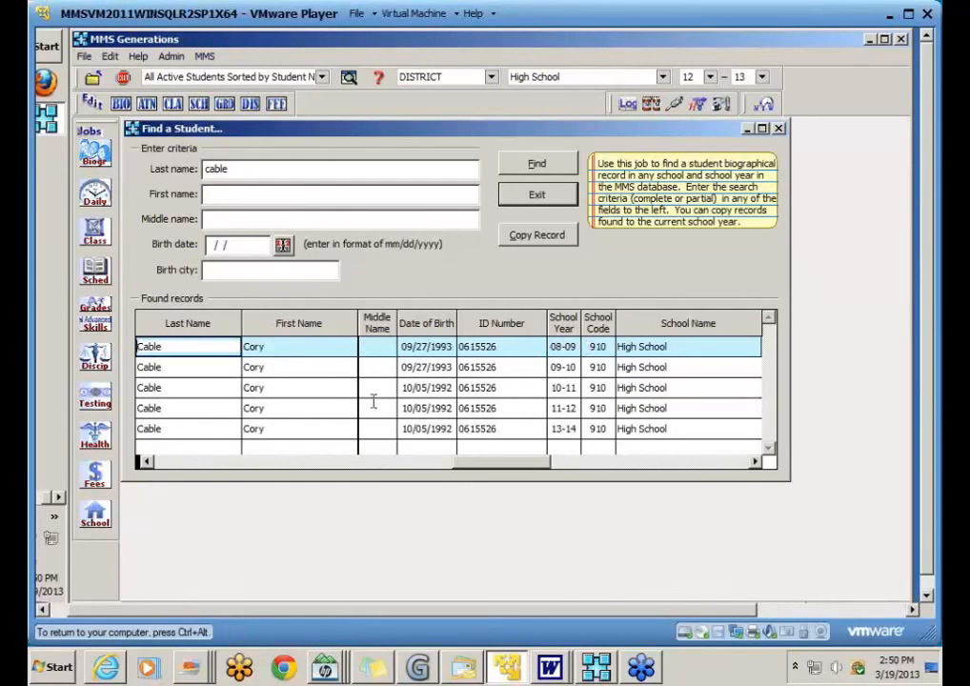
pyautogui.click(234, 408)
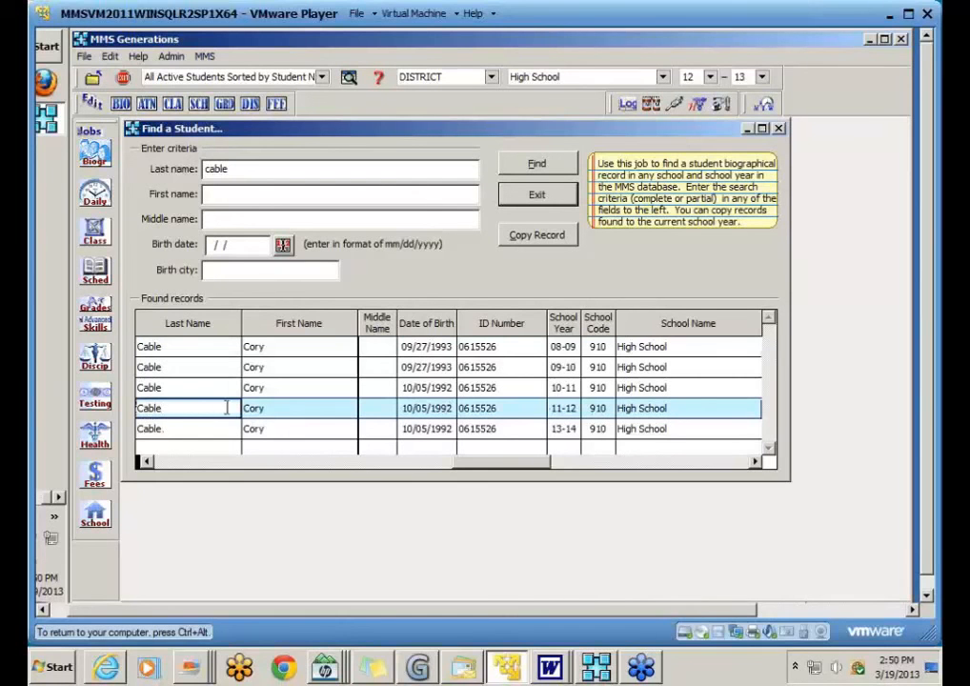
# Step: Copy the student's 11-12 record into school year 12-13 and close the search
pyautogui.click(519, 242)
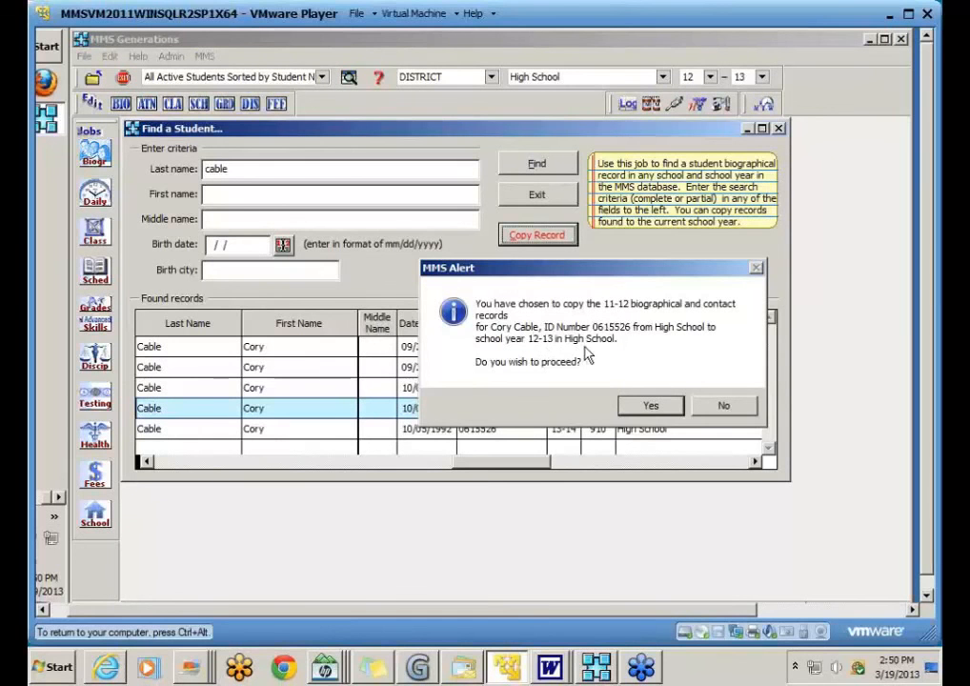
pyautogui.click(640, 407)
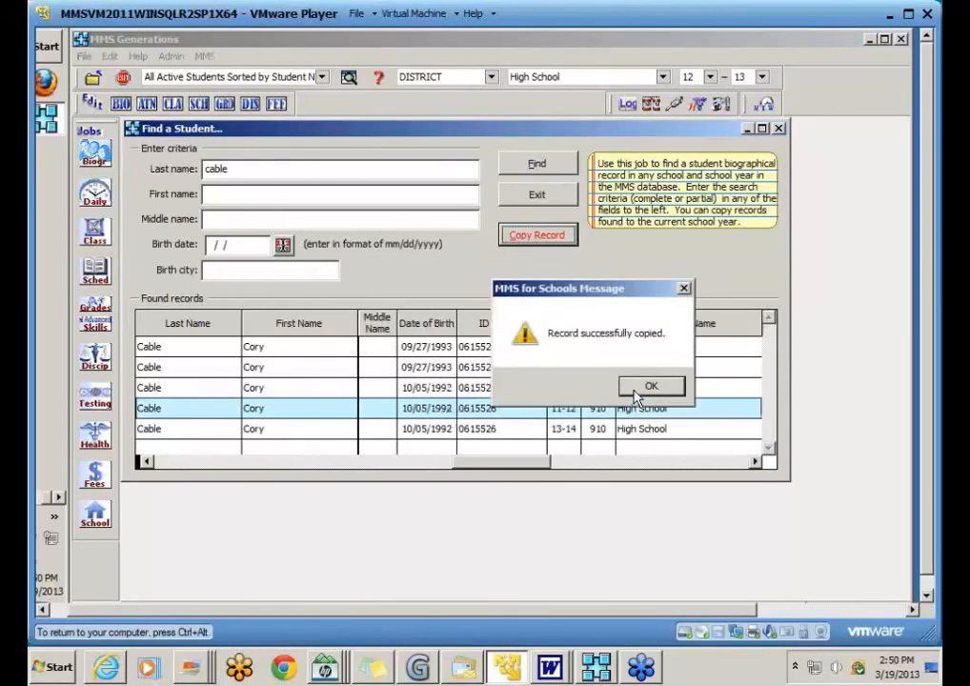
pyautogui.click(645, 385)
pyautogui.click(537, 195)
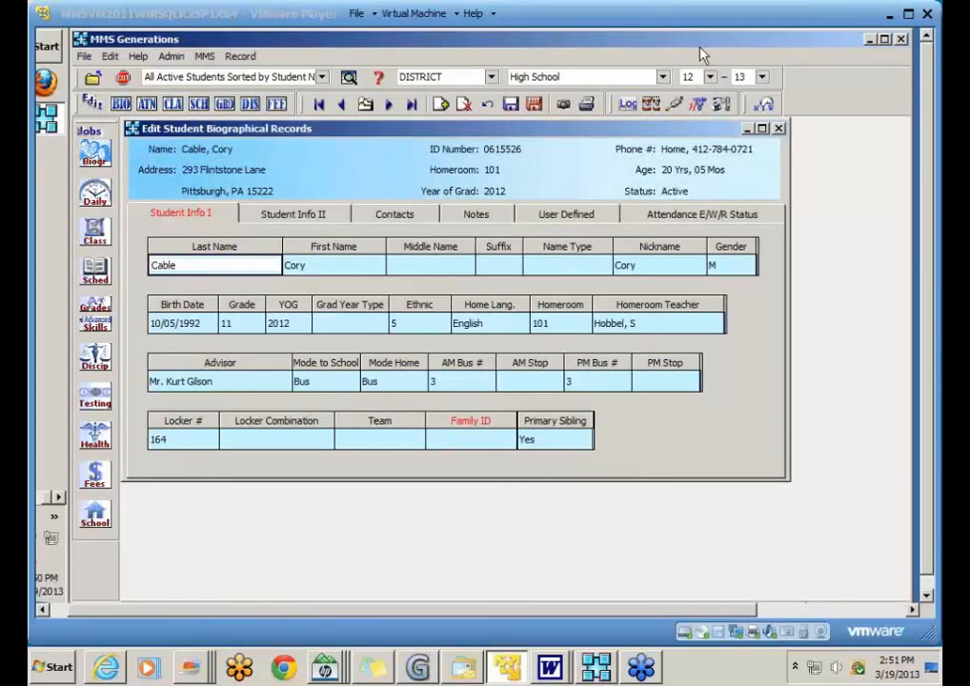
# Step: Review the student's Contacts, return to Student Info I, and start adding a new student
pyautogui.click(260, 132)
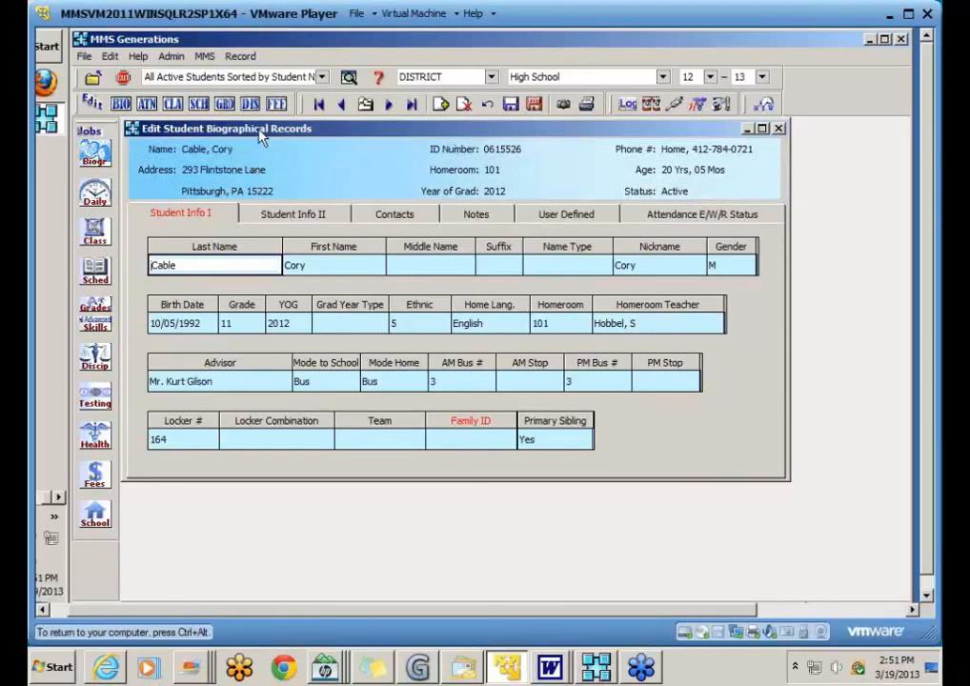
pyautogui.click(388, 215)
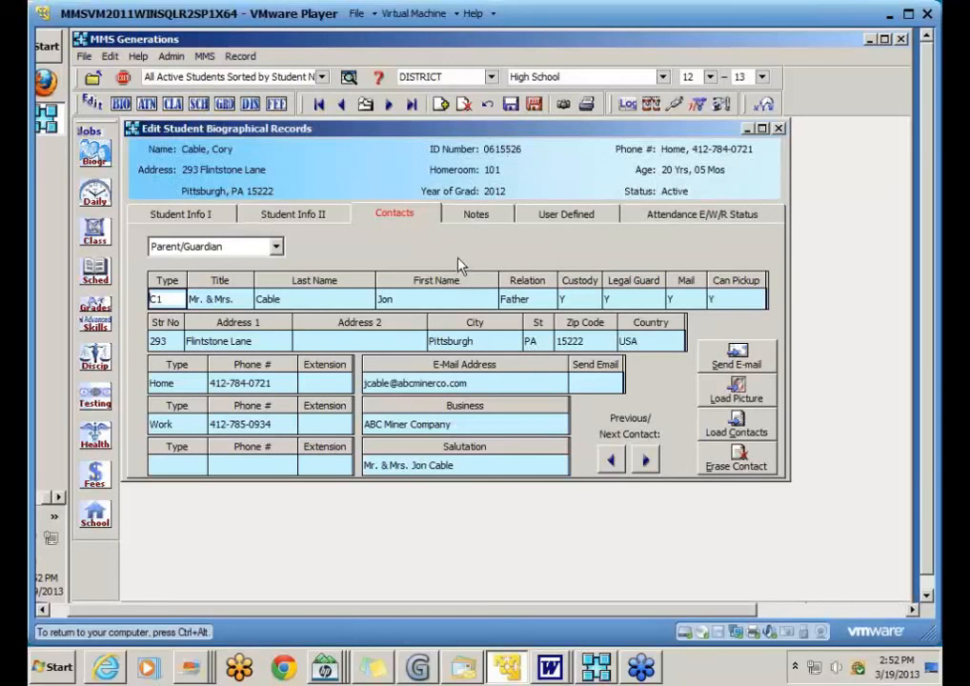
pyautogui.click(219, 218)
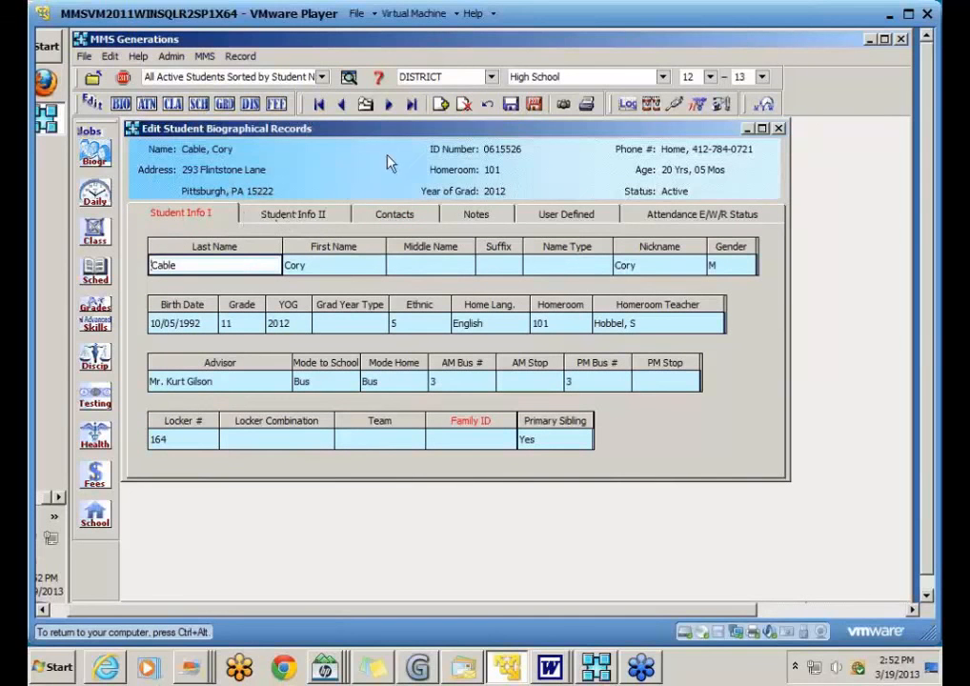
pyautogui.click(442, 106)
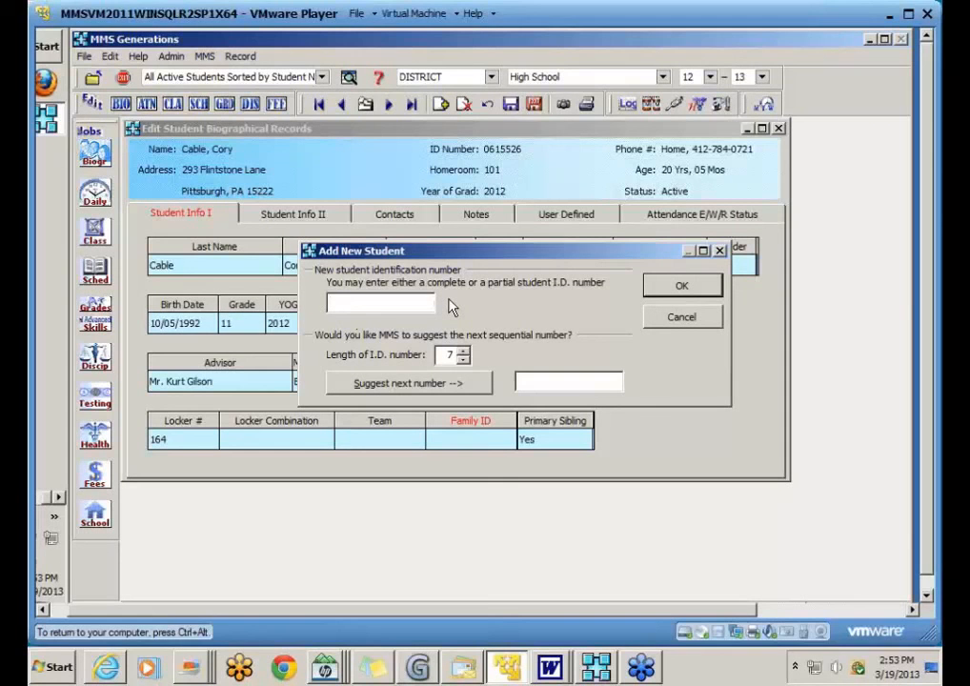
# Step: Replace the typed ID with the suggested 2014001 and create the blank student record
pyautogui.write('78904567')
pyautogui.moveTo(420, 303); pyautogui.dragTo(328, 302)
pyautogui.press('BackSpace')
pyautogui.click(400, 385)
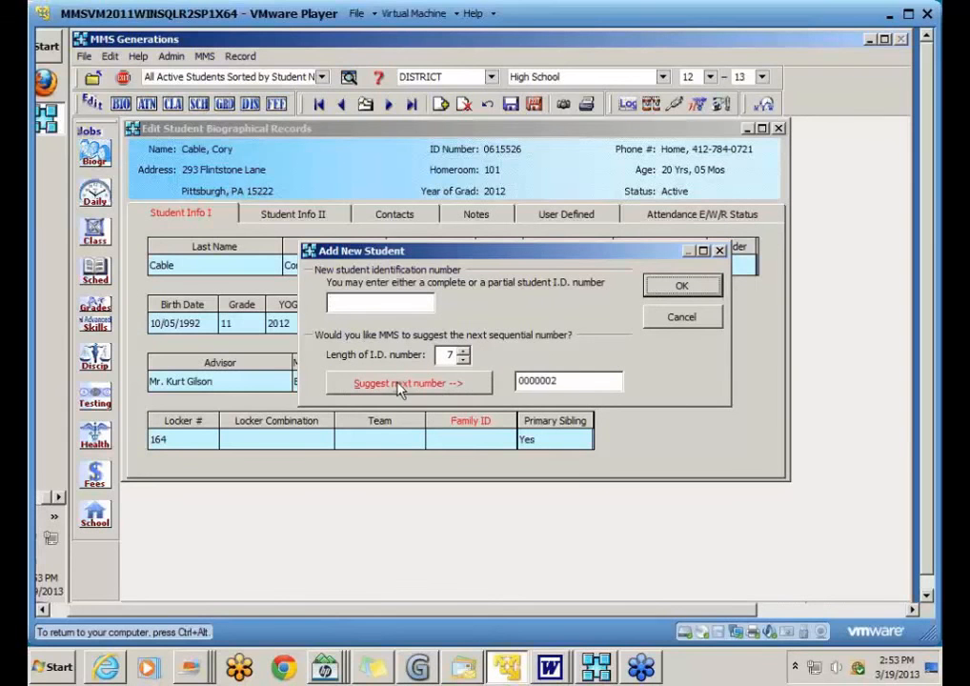
pyautogui.doubleClick(531, 381)
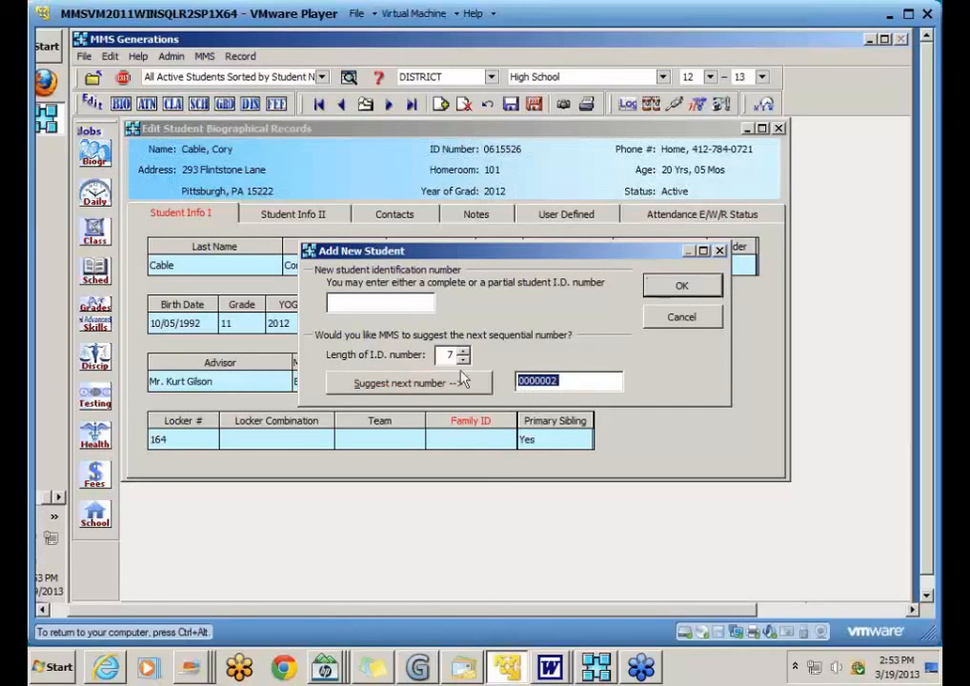
pyautogui.click(363, 304)
pyautogui.write('20')
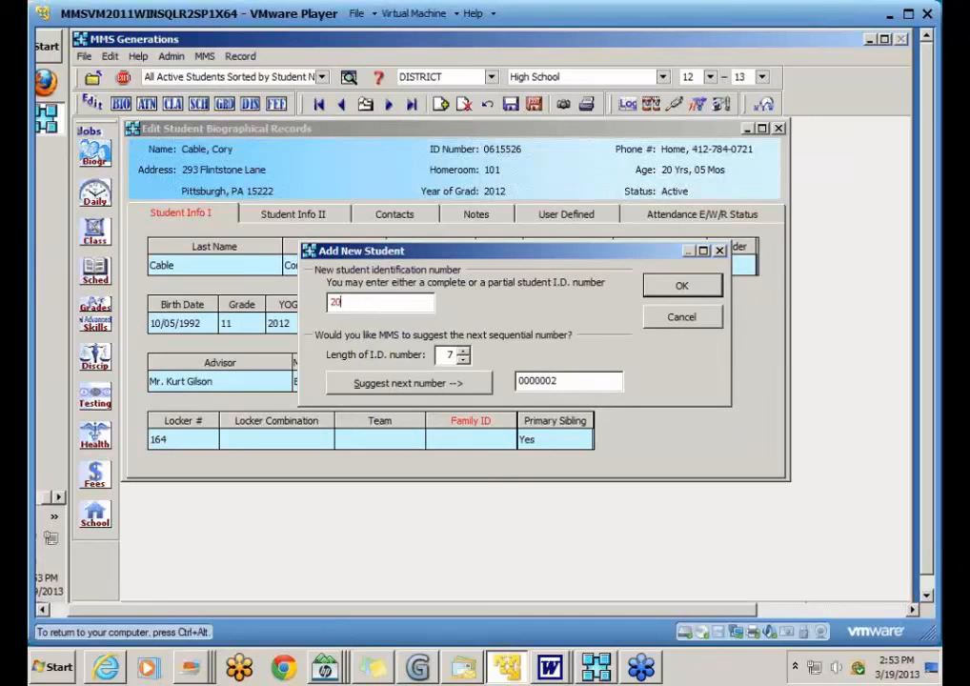
pyautogui.write('14')
pyautogui.click(370, 387)
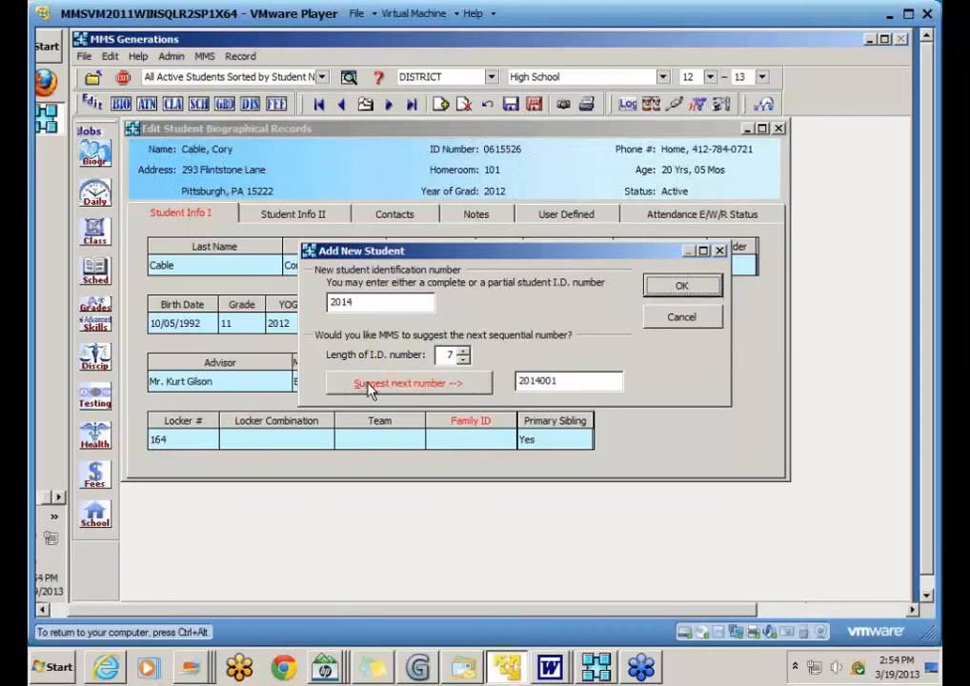
pyautogui.click(562, 381)
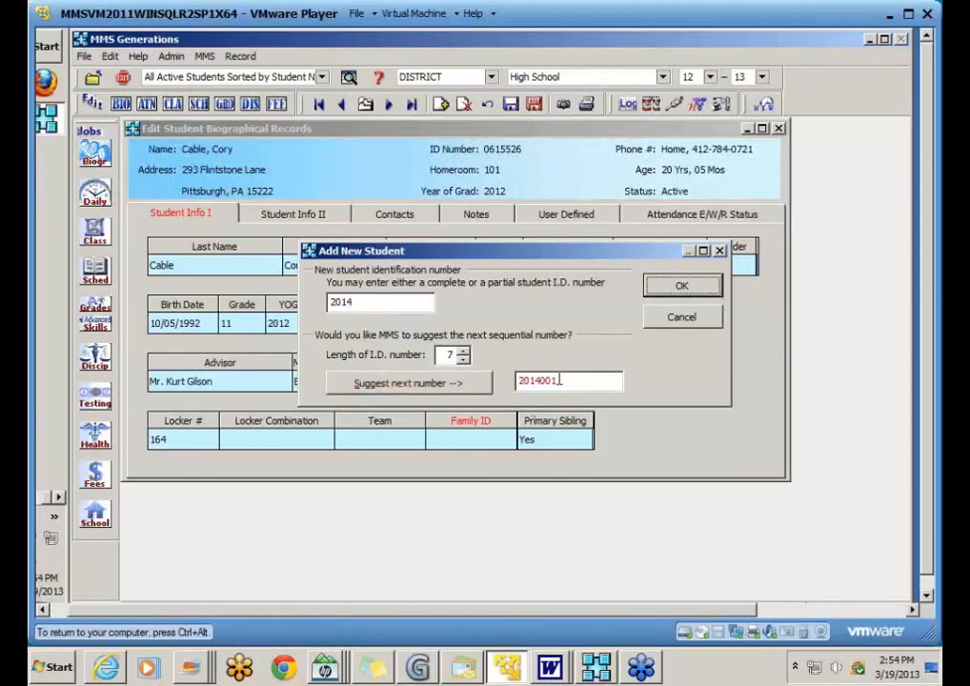
pyautogui.click(679, 288)
pyautogui.click(680, 289)
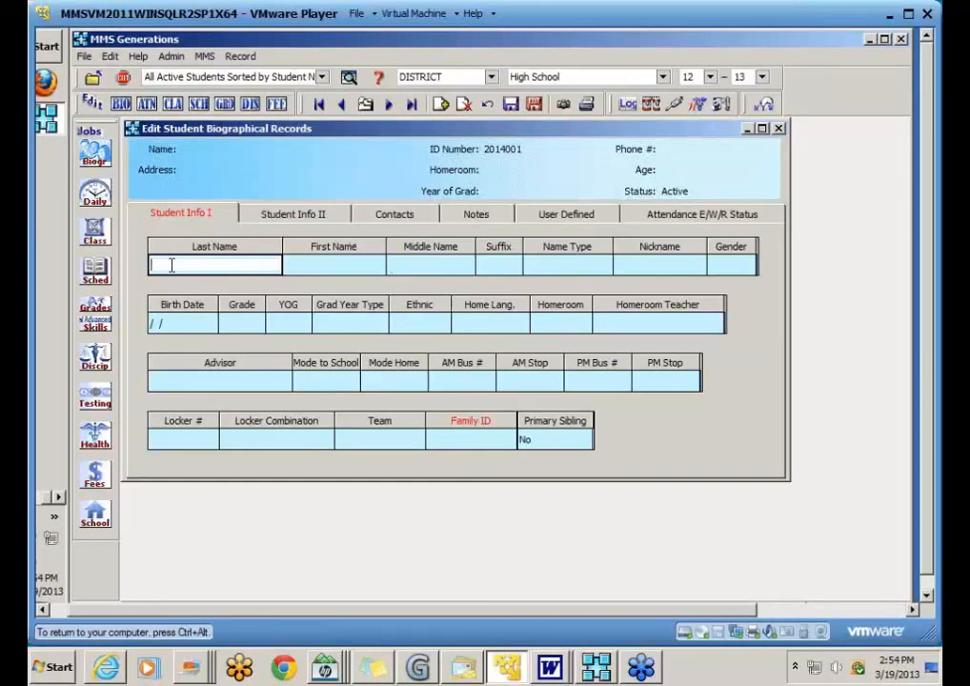
# Step: Enter the student's last and first names, gender F and birth date 02/03/2000
pyautogui.press('Tab')
pyautogui.press('Tab')
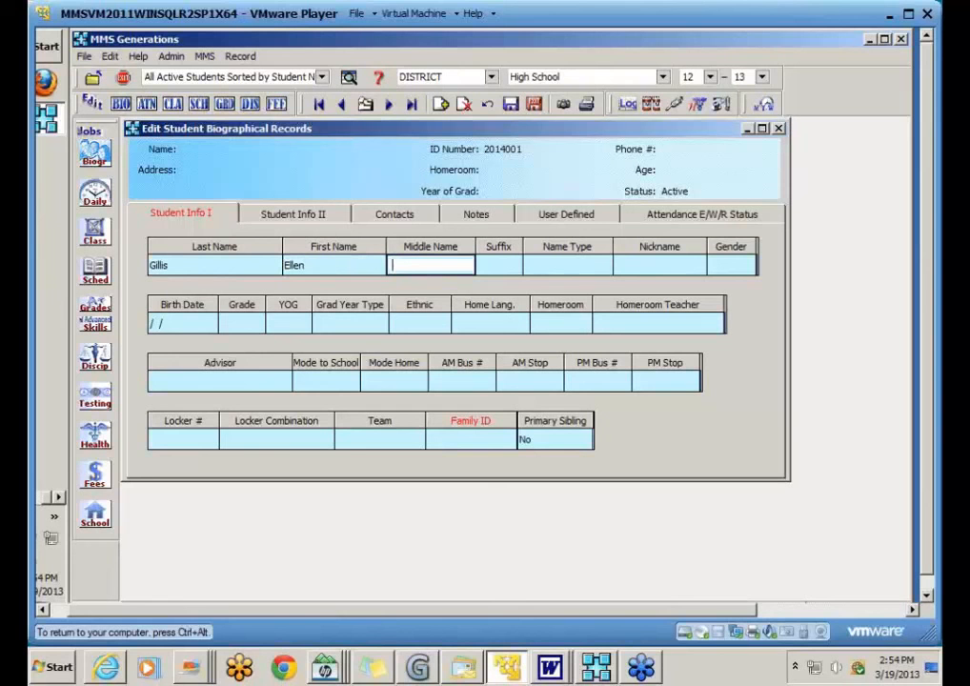
pyautogui.press('Tab')
pyautogui.press('Tab')
pyautogui.press('Tab')
pyautogui.press('Tab')
pyautogui.write('f')
pyautogui.press('Tab')
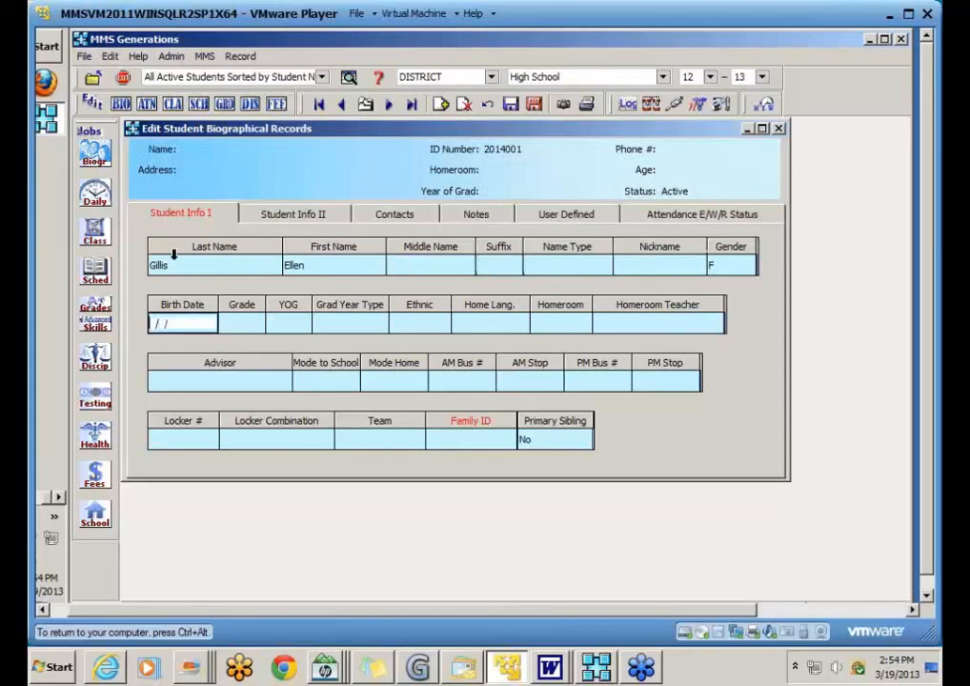
pyautogui.write('02/03/2000')
pyautogui.press('Tab')
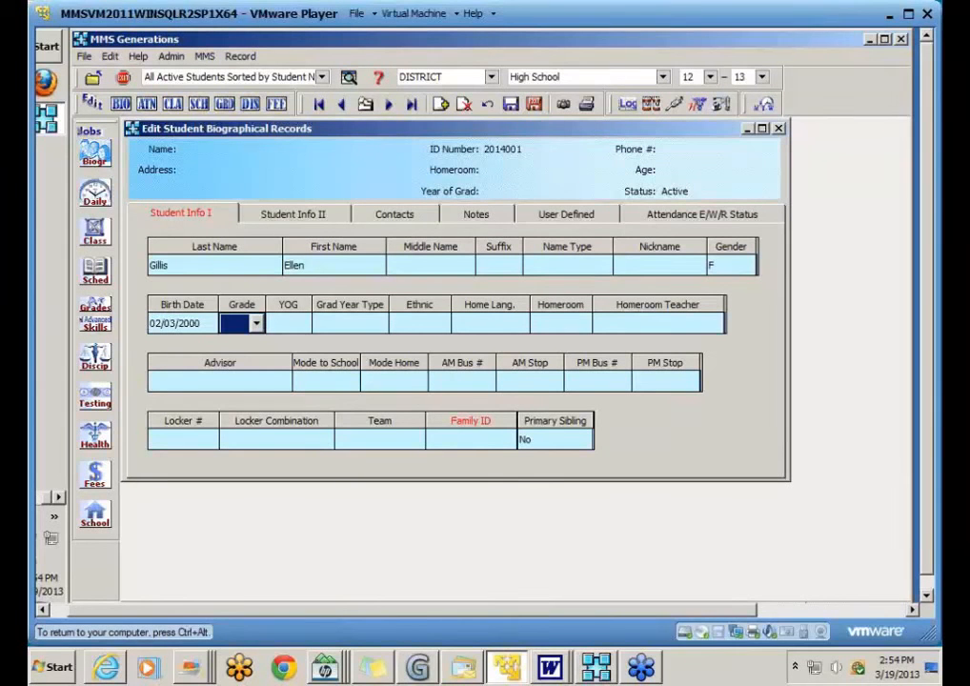
# Step: Set grade 09, save, choose graduation year 2016, and show the contacts page
pyautogui.write('09')
pyautogui.press('Tab')
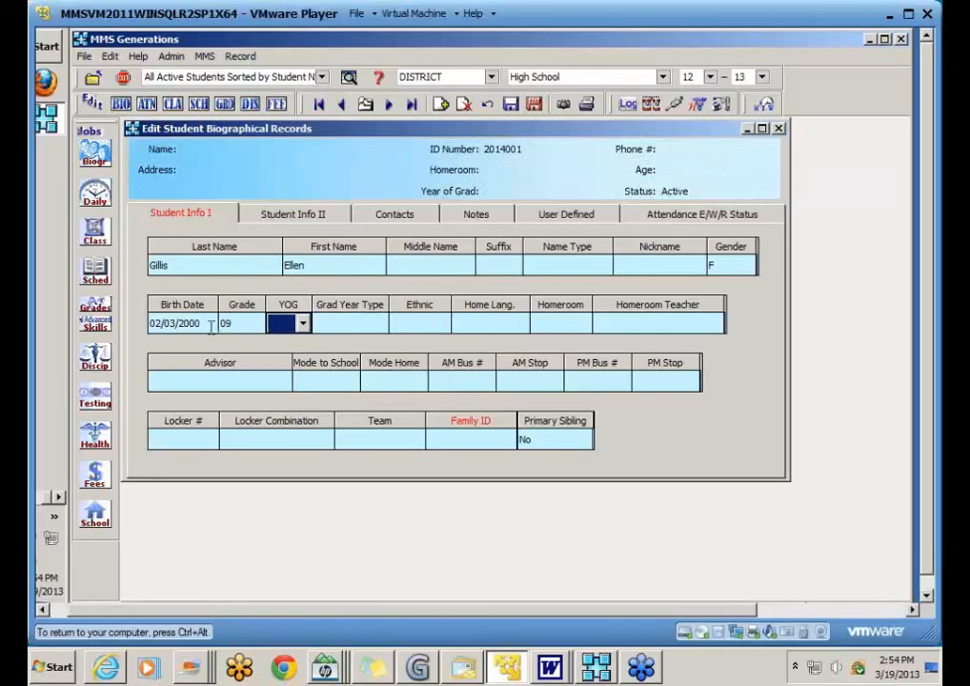
pyautogui.click(512, 105)
pyautogui.click(303, 325)
pyautogui.scroll(-2, 423, 409)
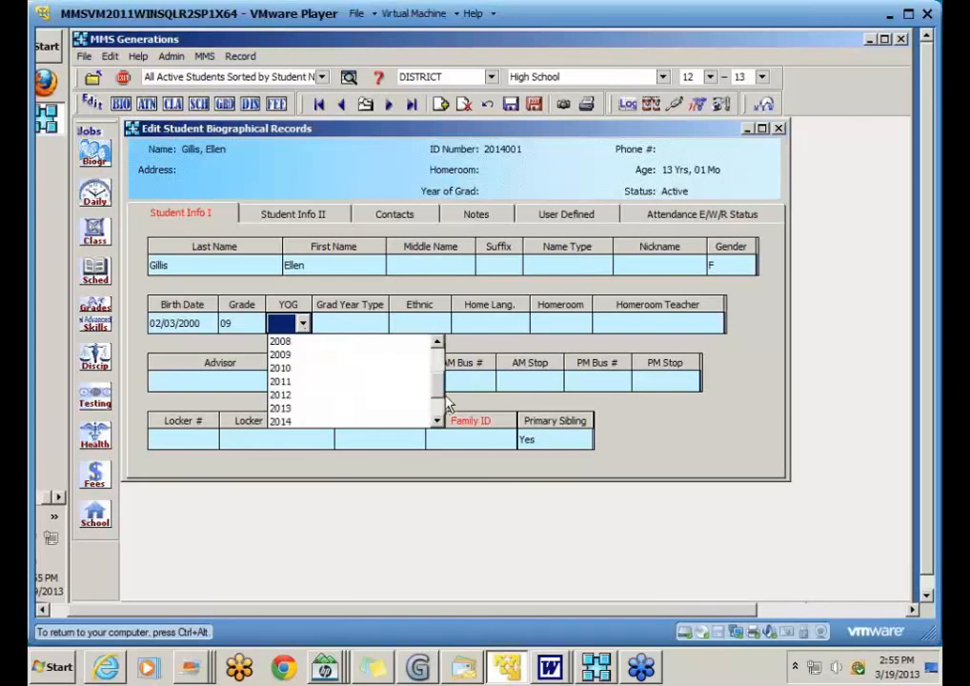
pyautogui.click(436, 421)
pyautogui.click(436, 421)
pyautogui.click(284, 421)
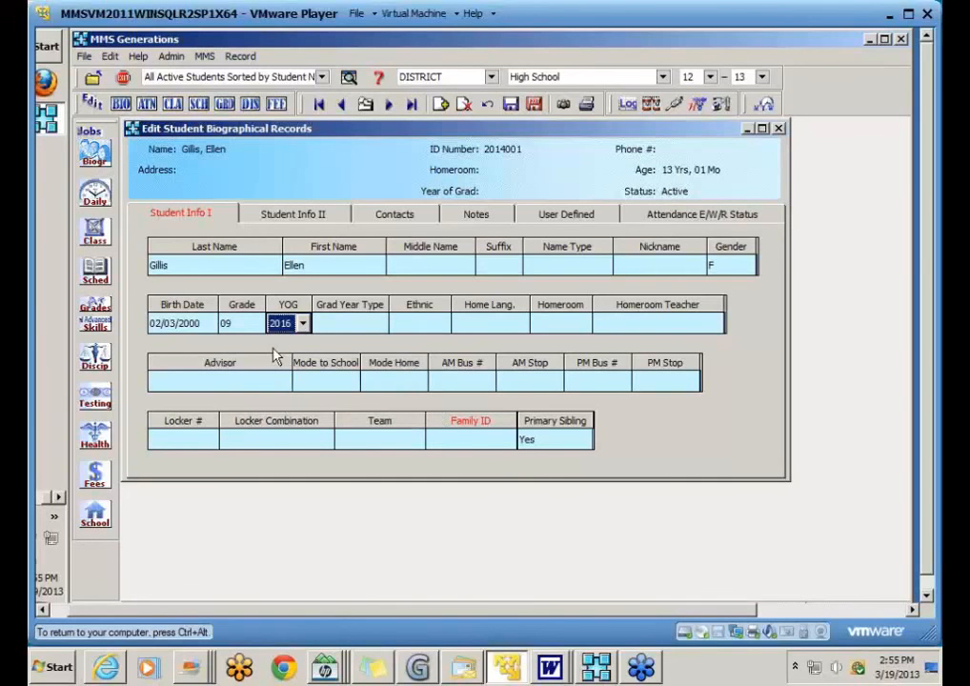
pyautogui.click(385, 216)
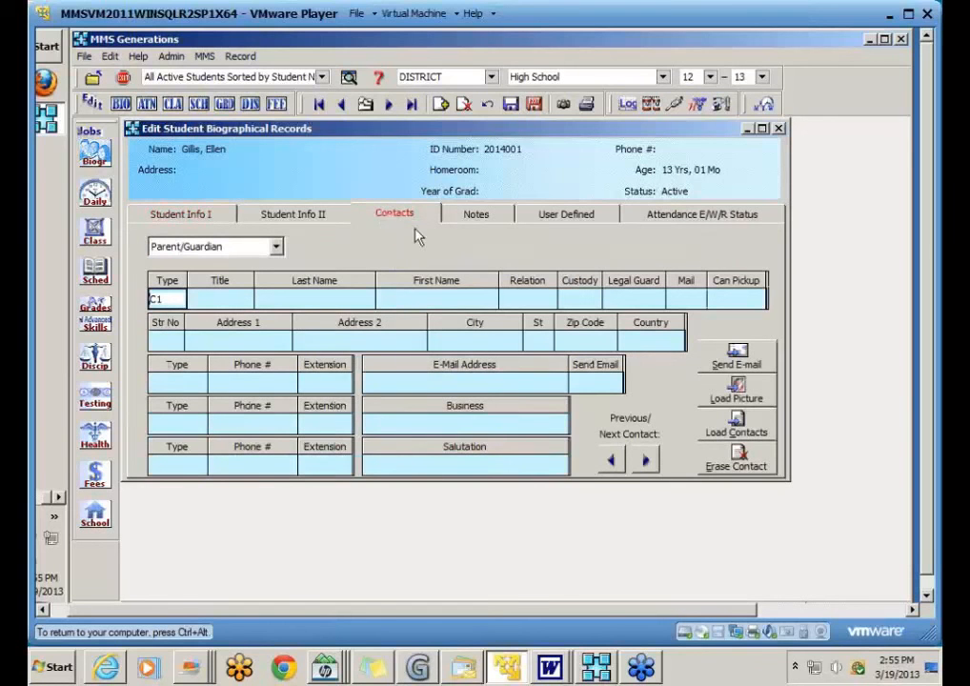
# Step: Show the student's Attendance E/W/R Status page
pyautogui.click(683, 218)
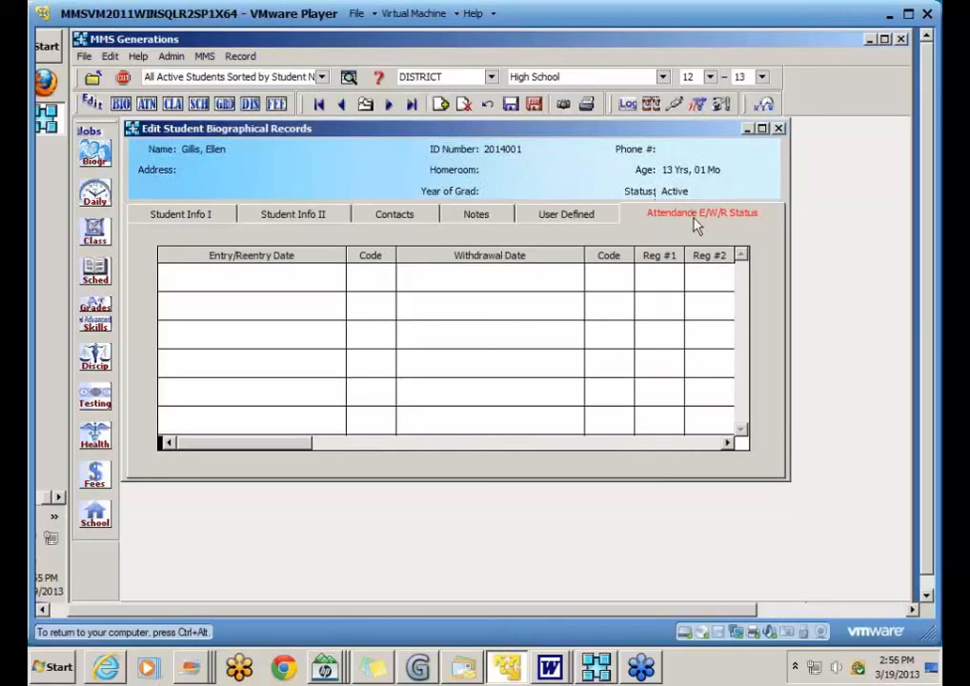
# Step: Add a new entry record dated 03/19/2013 using the calendar
pyautogui.click(441, 105)
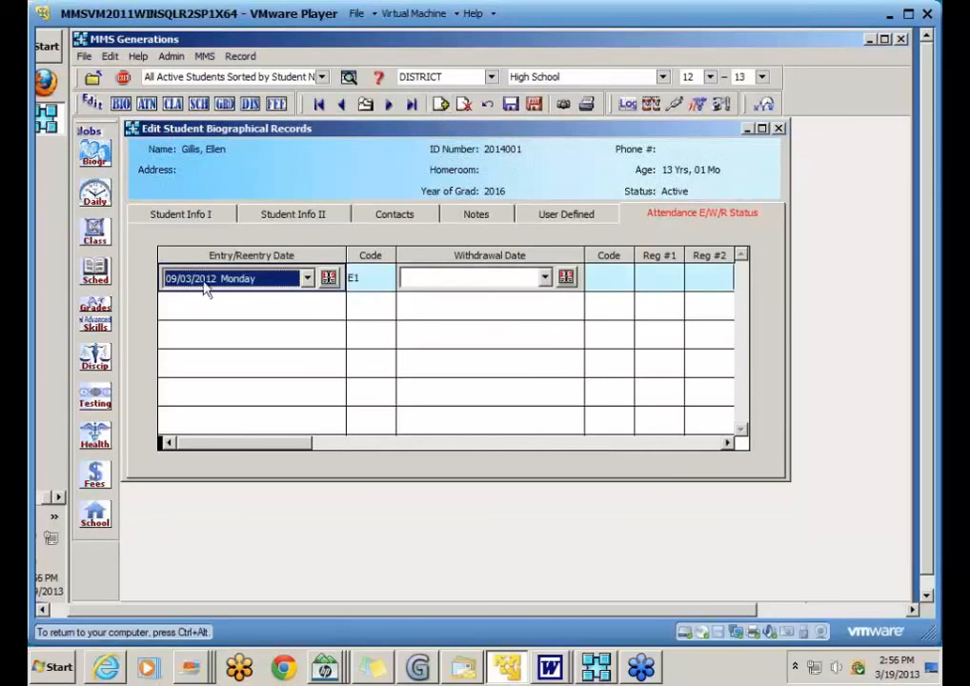
pyautogui.click(308, 279)
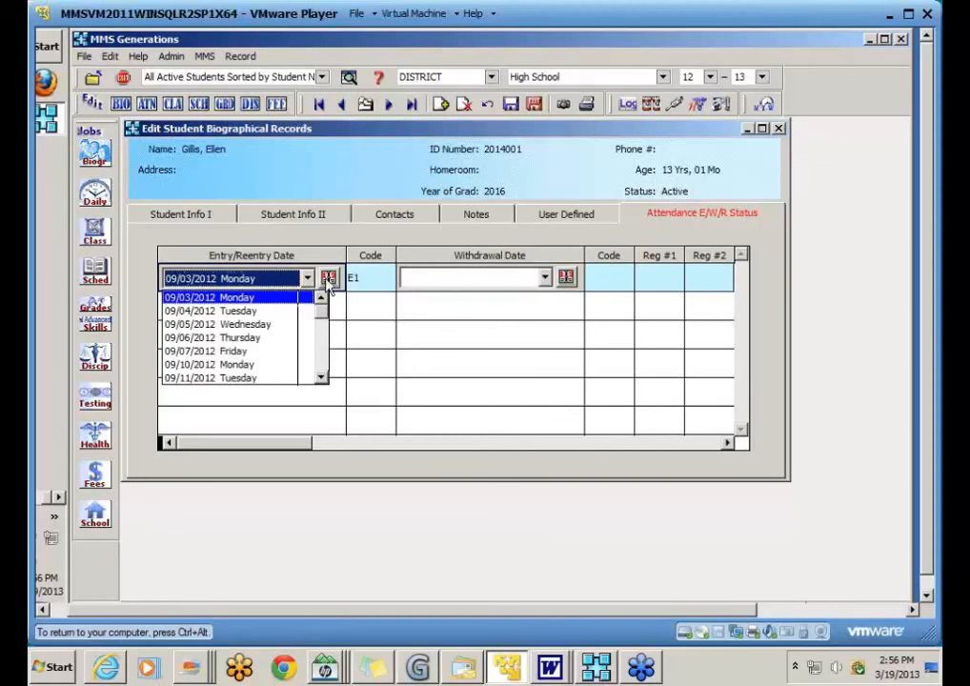
pyautogui.click(328, 278)
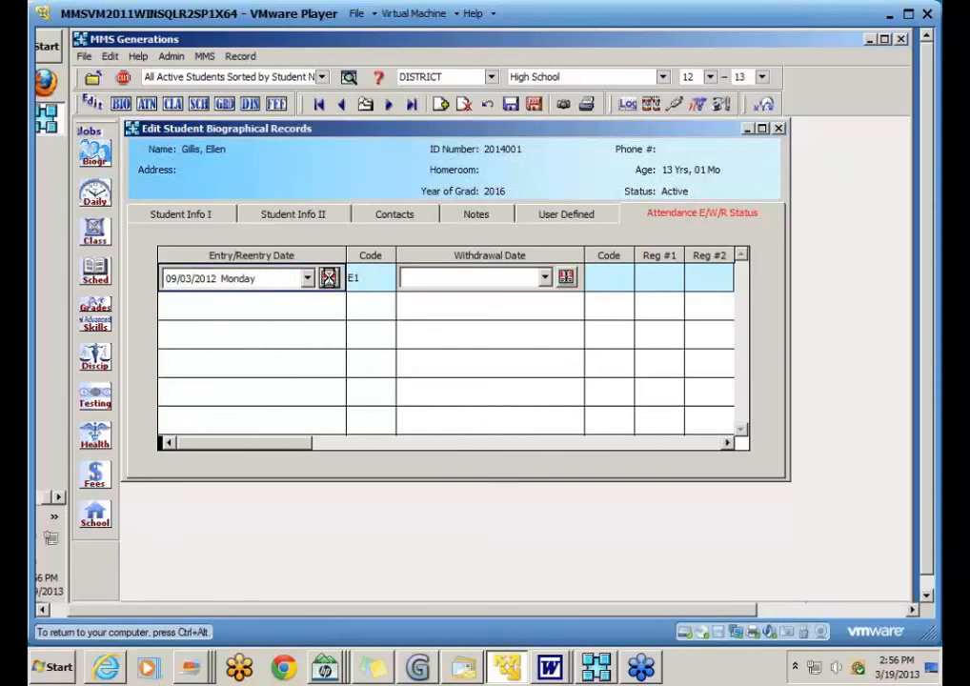
pyautogui.click(558, 299)
pyautogui.click(558, 299)
pyautogui.click(557, 299)
pyautogui.click(557, 299)
pyautogui.click(557, 299)
pyautogui.click(555, 300)
pyautogui.click(475, 373)
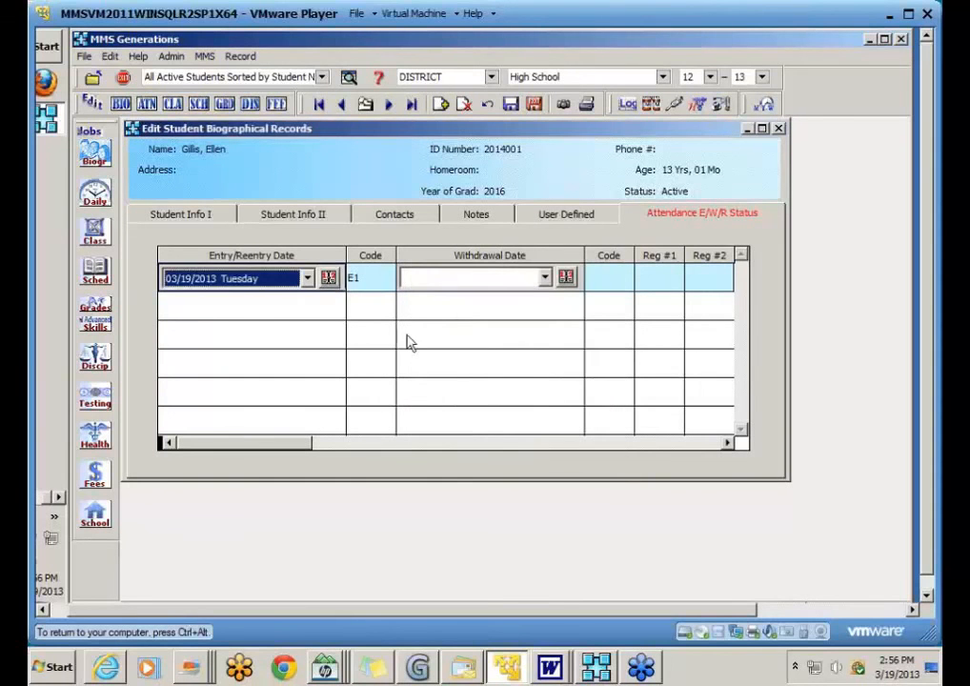
# Step: Keep entry code E1, set calendar 001 District, then save and exit
pyautogui.click(383, 280)
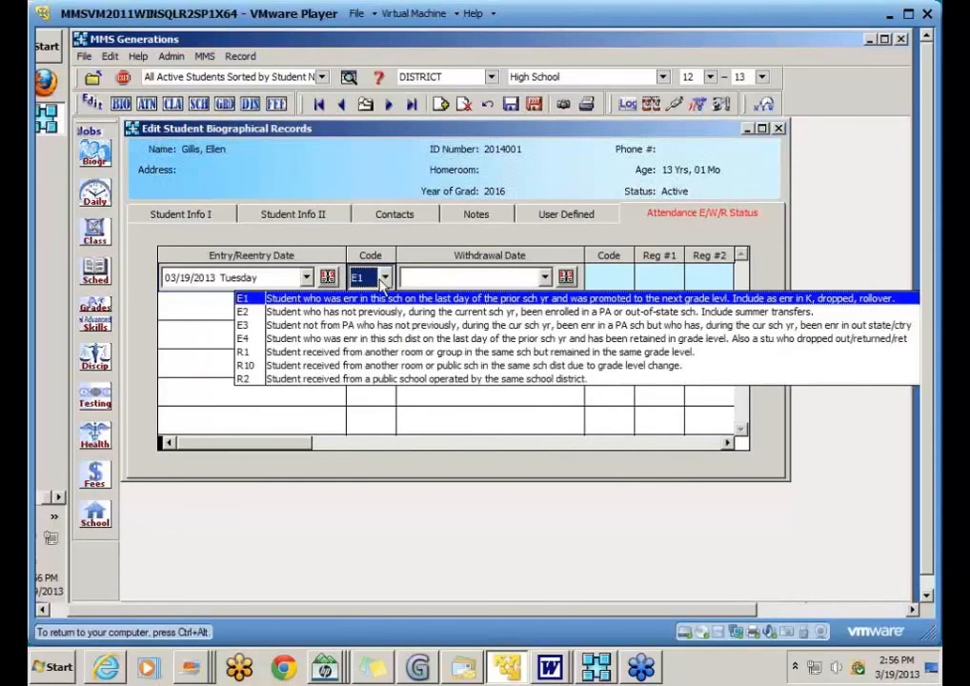
pyautogui.click(382, 284)
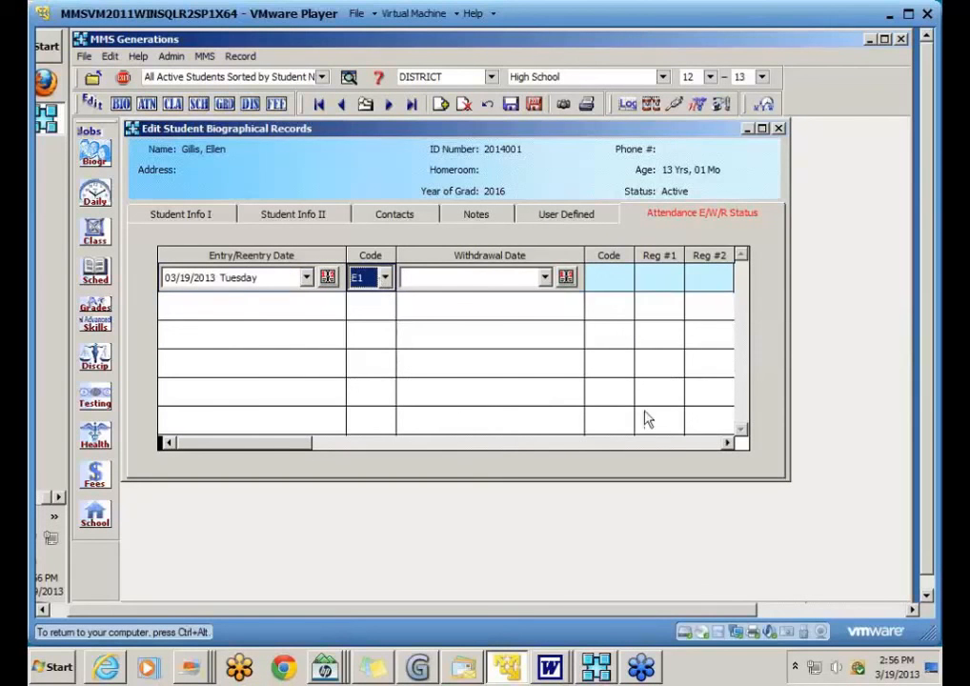
pyautogui.click(695, 444)
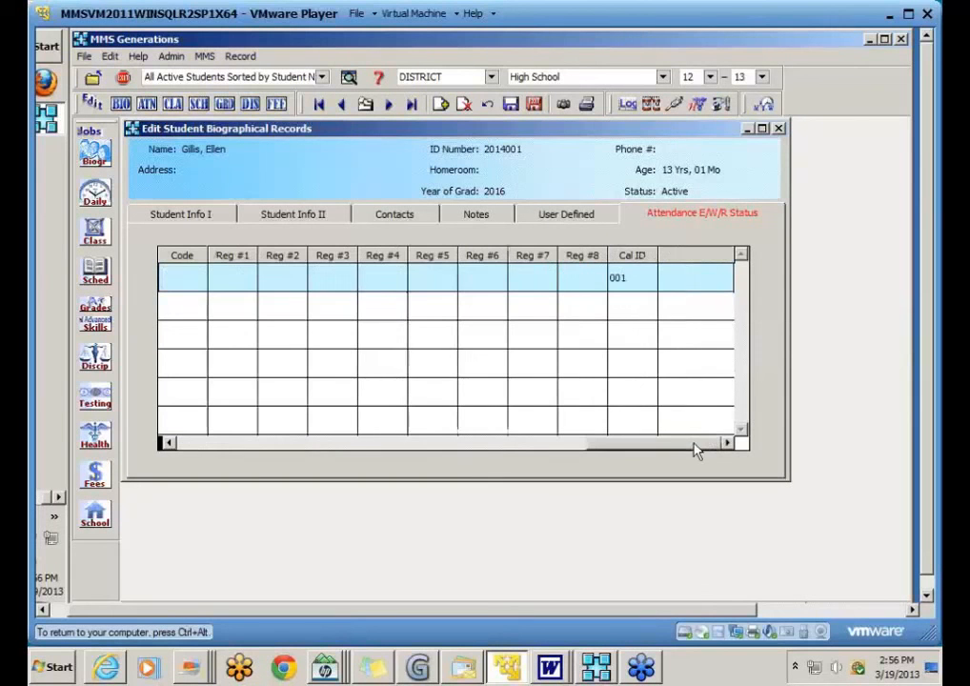
pyautogui.click(632, 275)
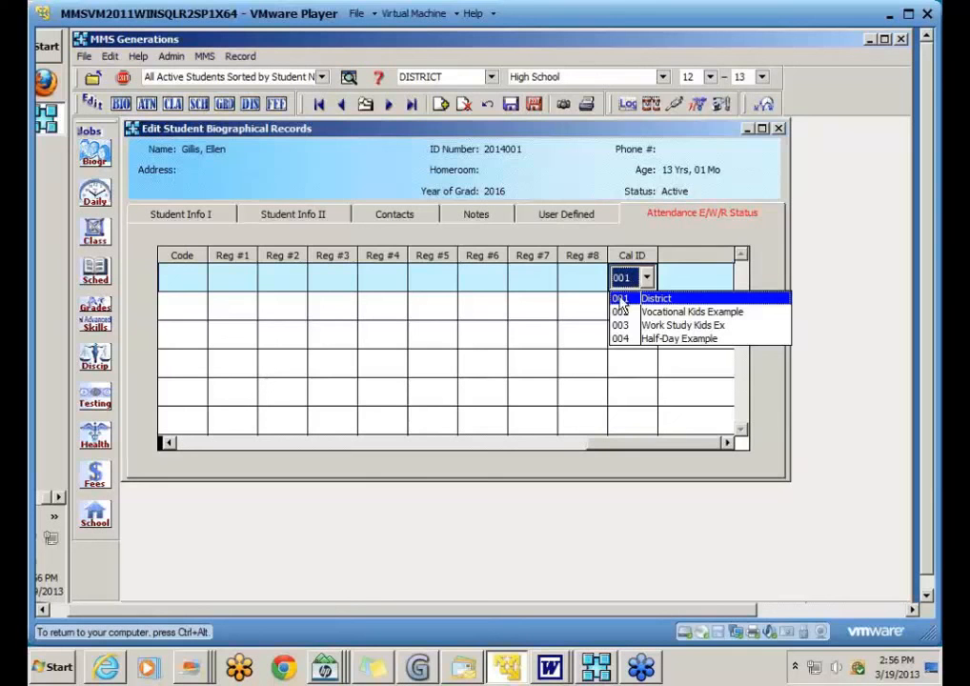
pyautogui.click(620, 301)
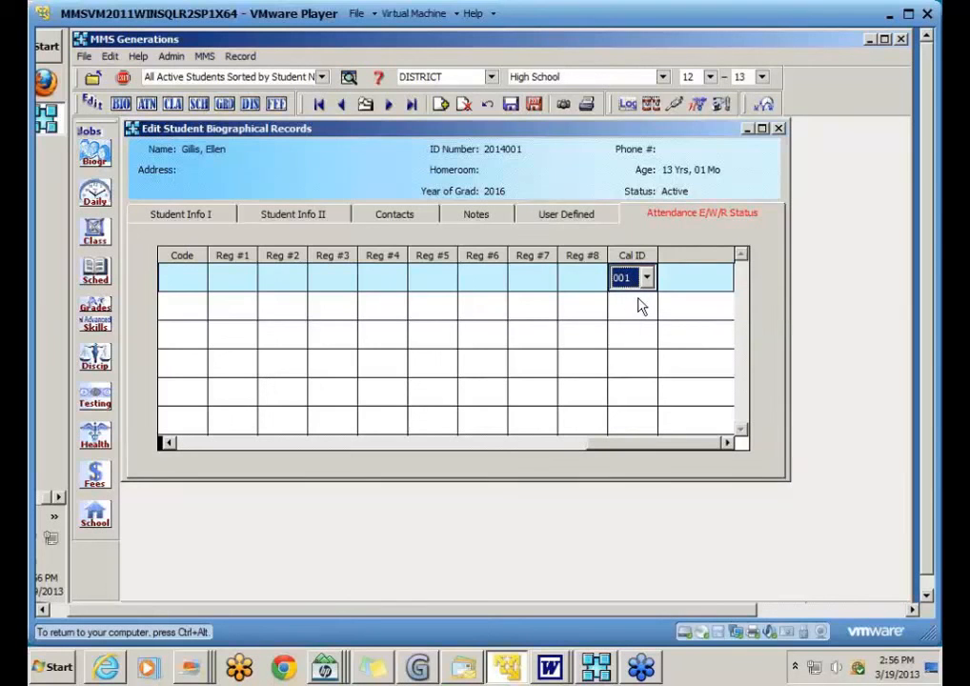
pyautogui.click(534, 107)
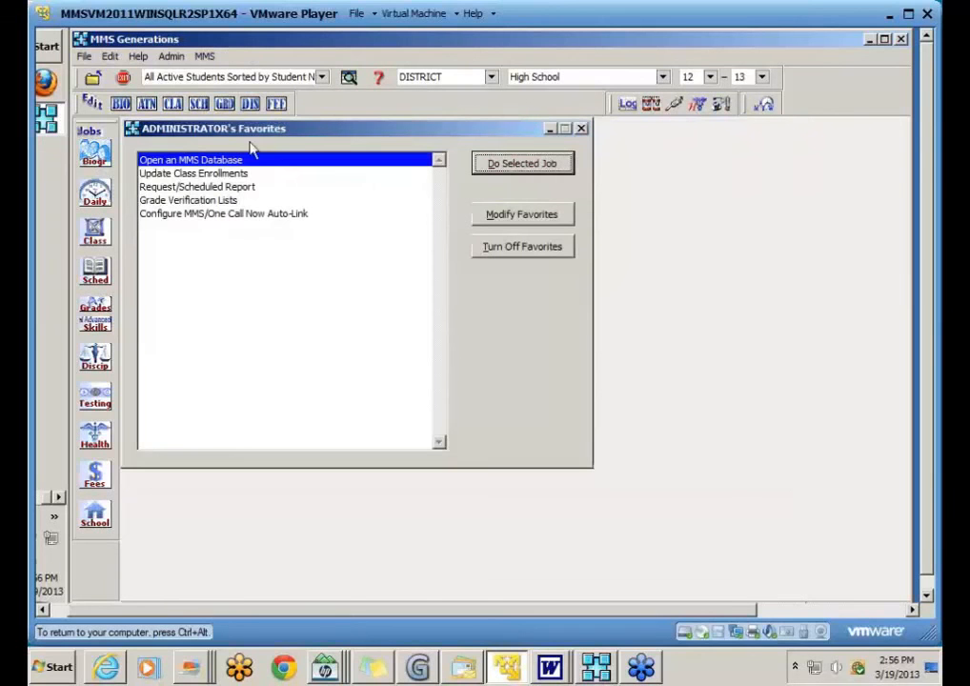
# Step: Open the student's schedule and start adding a new course-section
pyautogui.click(199, 104)
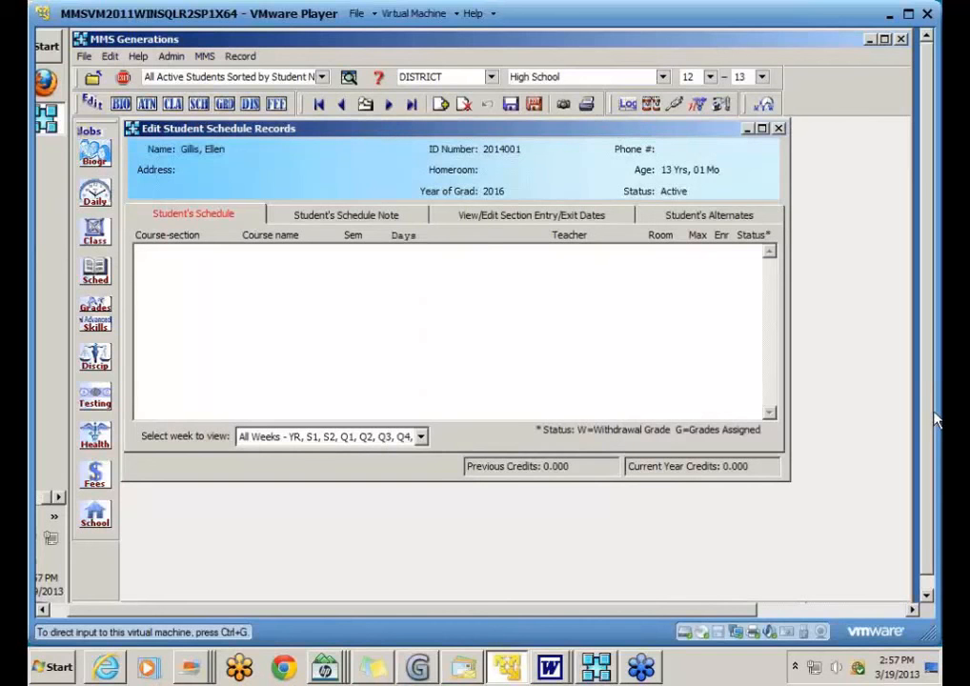
pyautogui.click(441, 106)
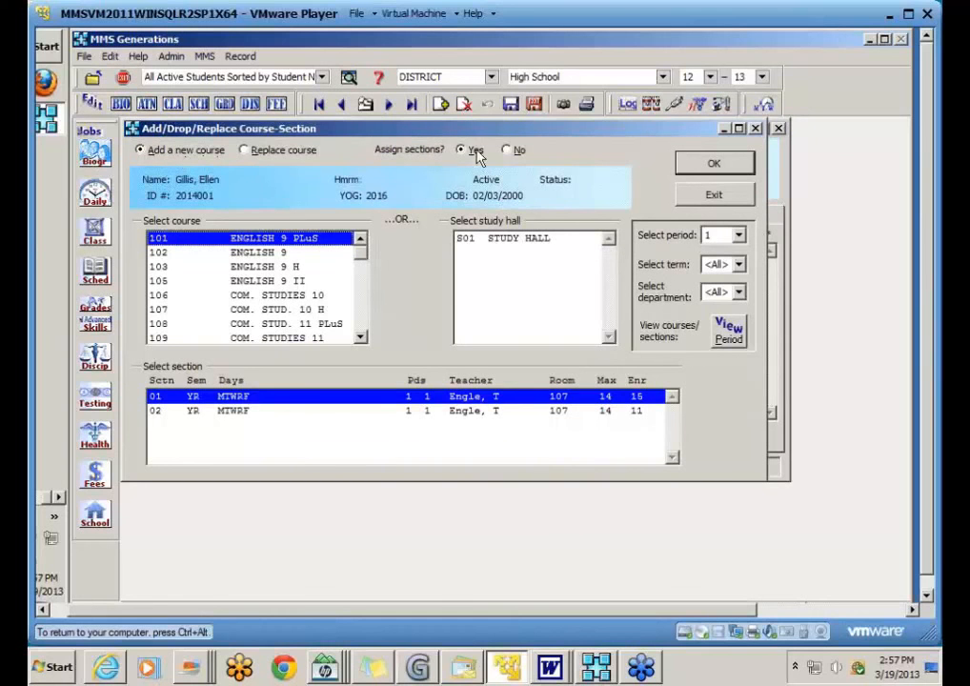
# Step: Add 102 ENGLISH 9 section 01 to the schedule and begin another course
pyautogui.click(162, 263)
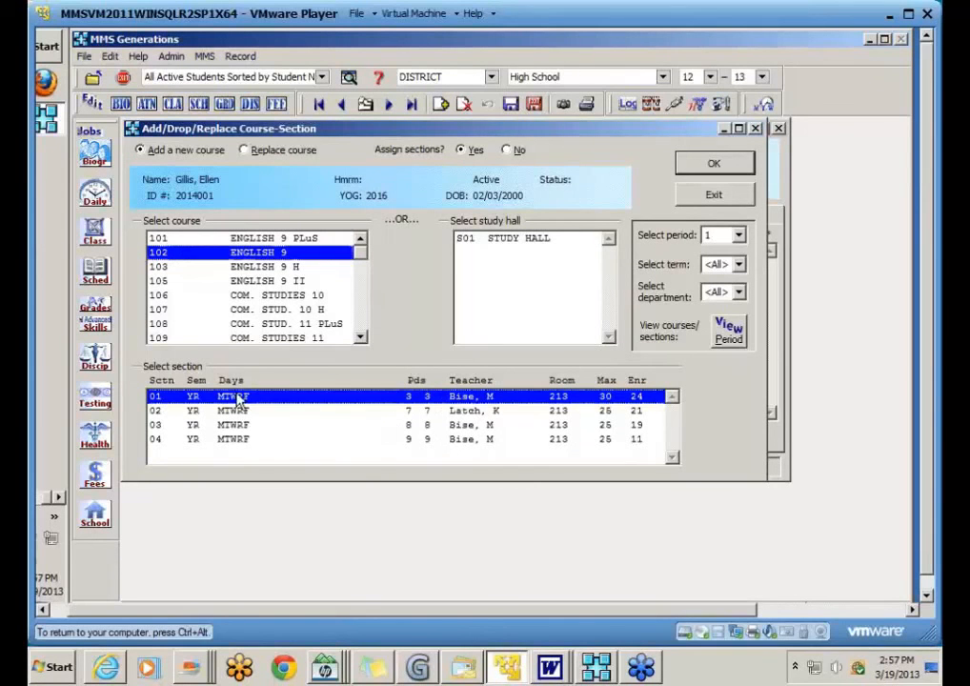
pyautogui.click(700, 163)
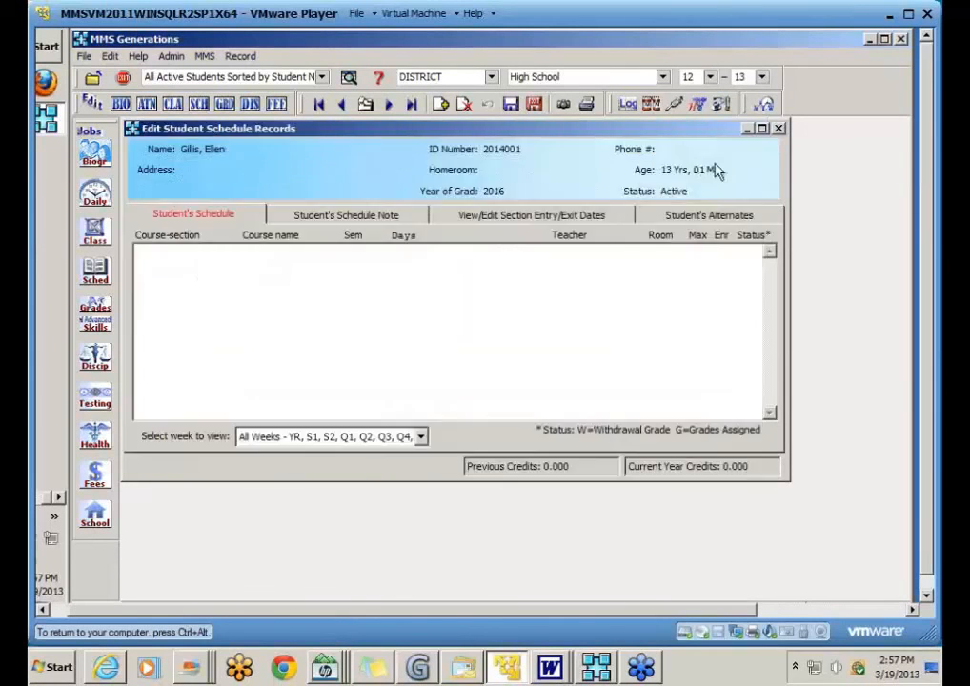
pyautogui.click(441, 106)
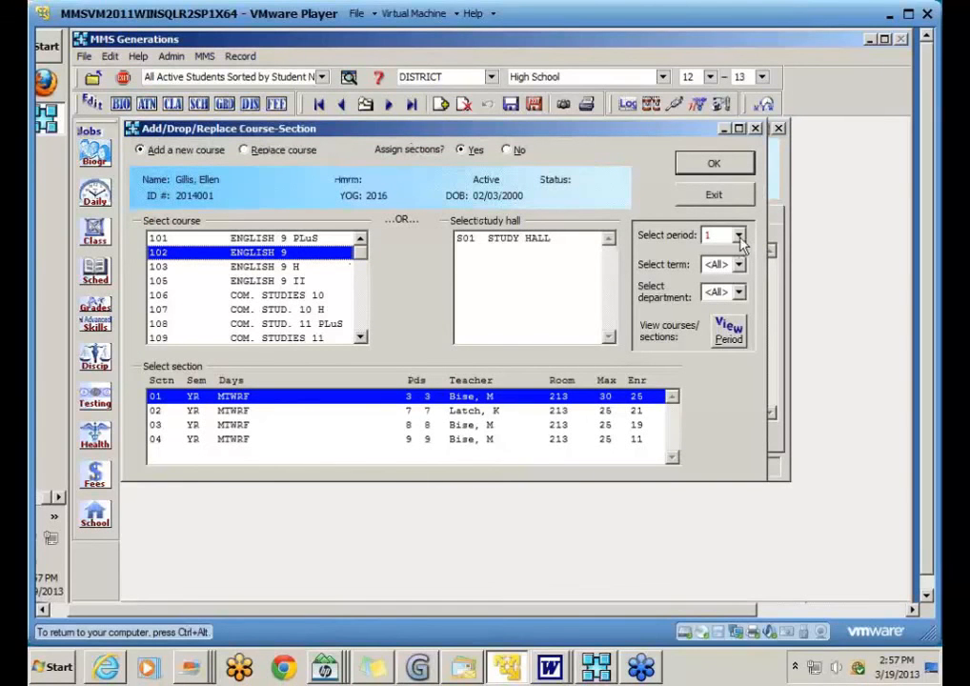
# Step: Filter by period 2, term YR and department 02, and pick 202 WORLD CULTURES section 01
pyautogui.click(739, 238)
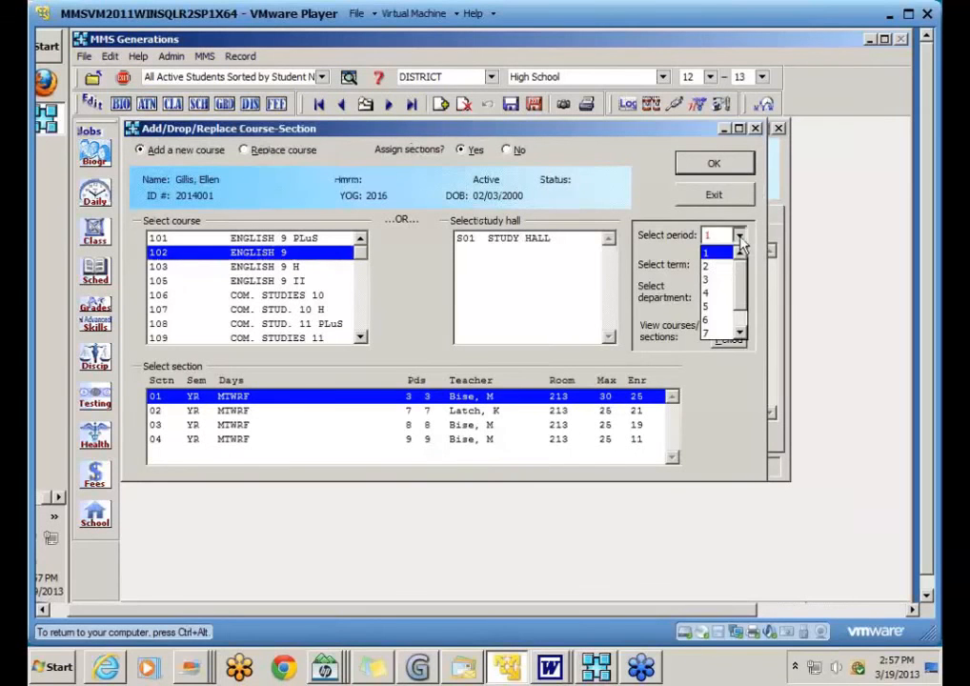
pyautogui.click(717, 266)
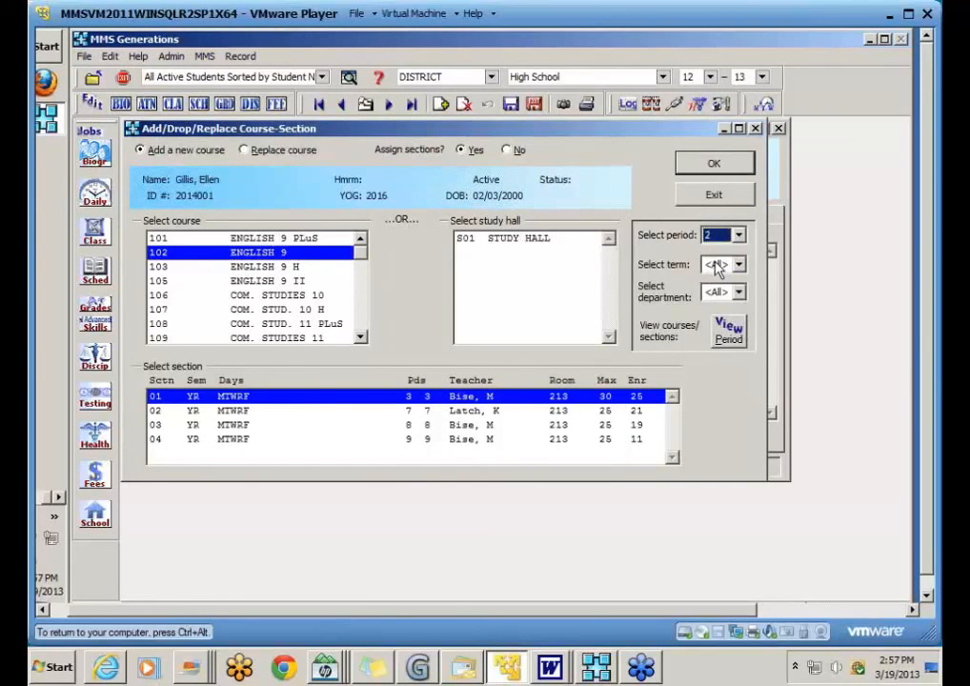
pyautogui.click(730, 328)
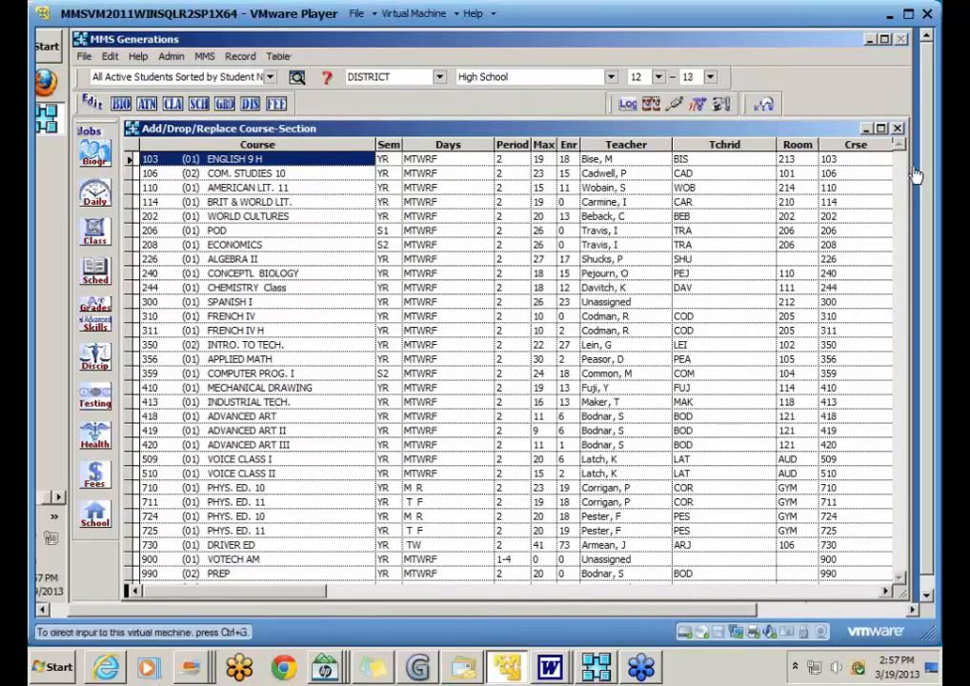
pyautogui.click(897, 130)
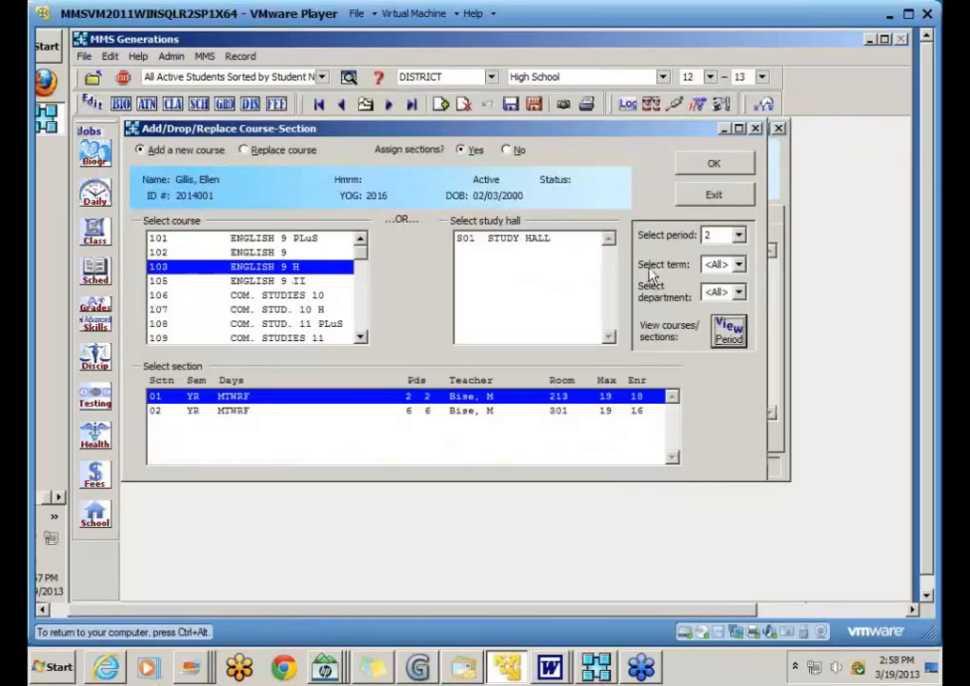
pyautogui.click(738, 264)
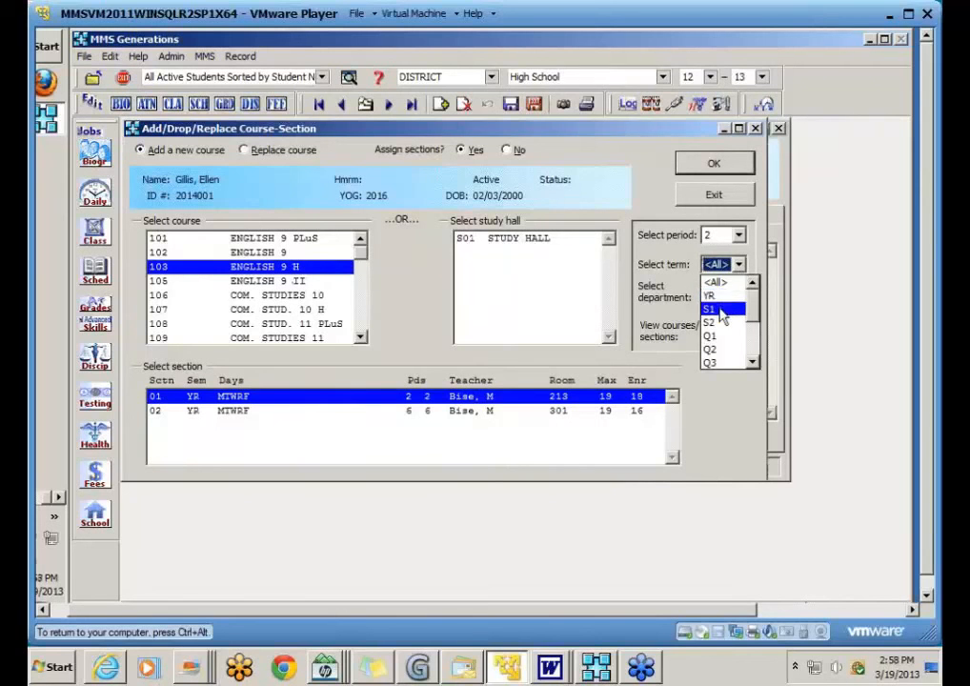
pyautogui.click(724, 297)
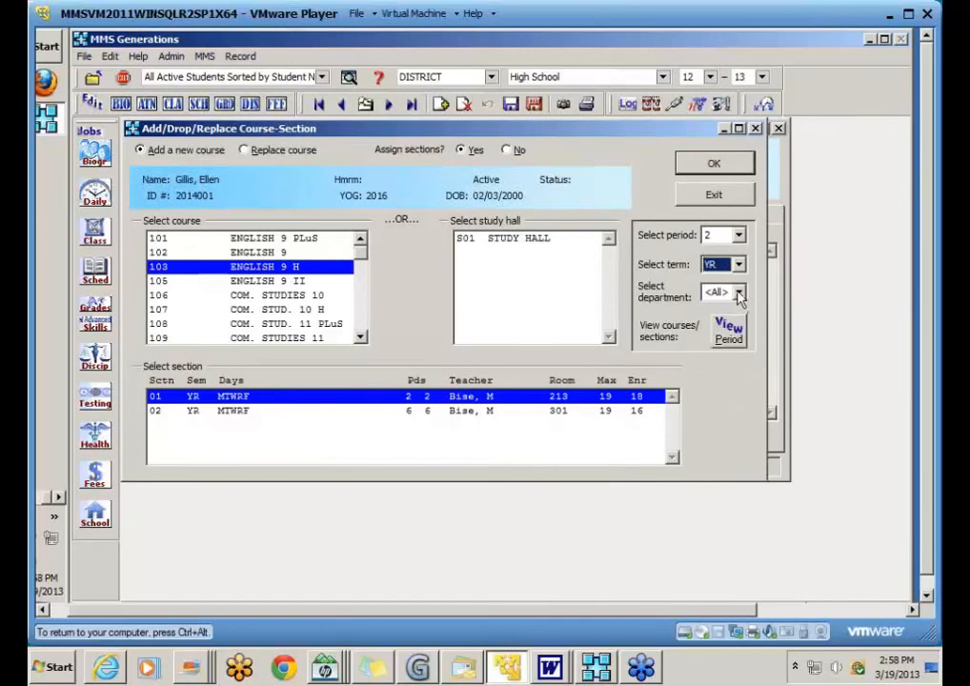
pyautogui.click(738, 292)
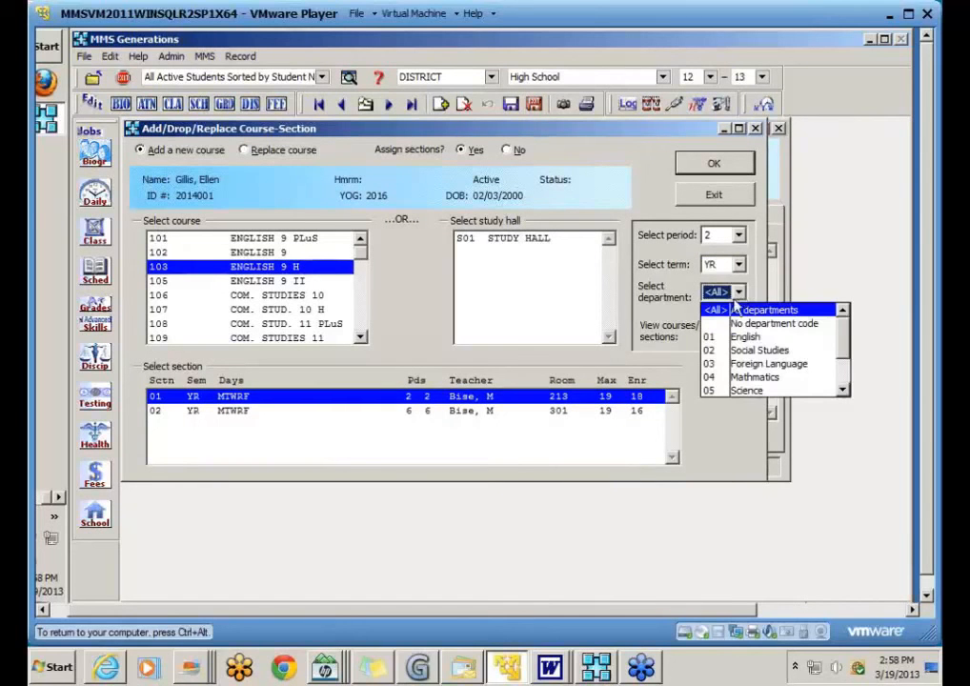
pyautogui.click(757, 350)
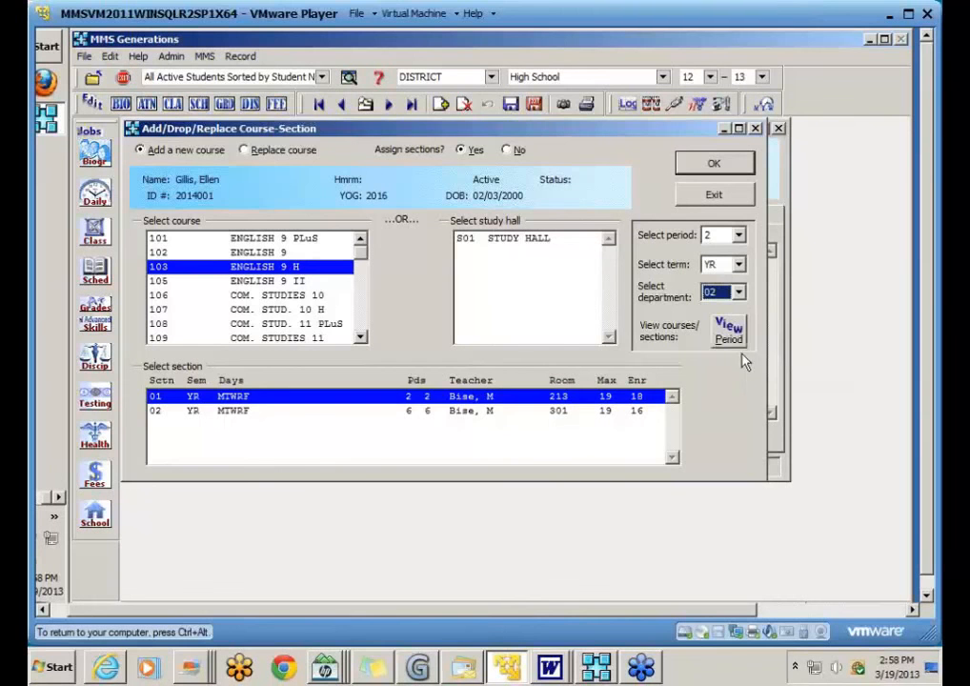
pyautogui.click(728, 328)
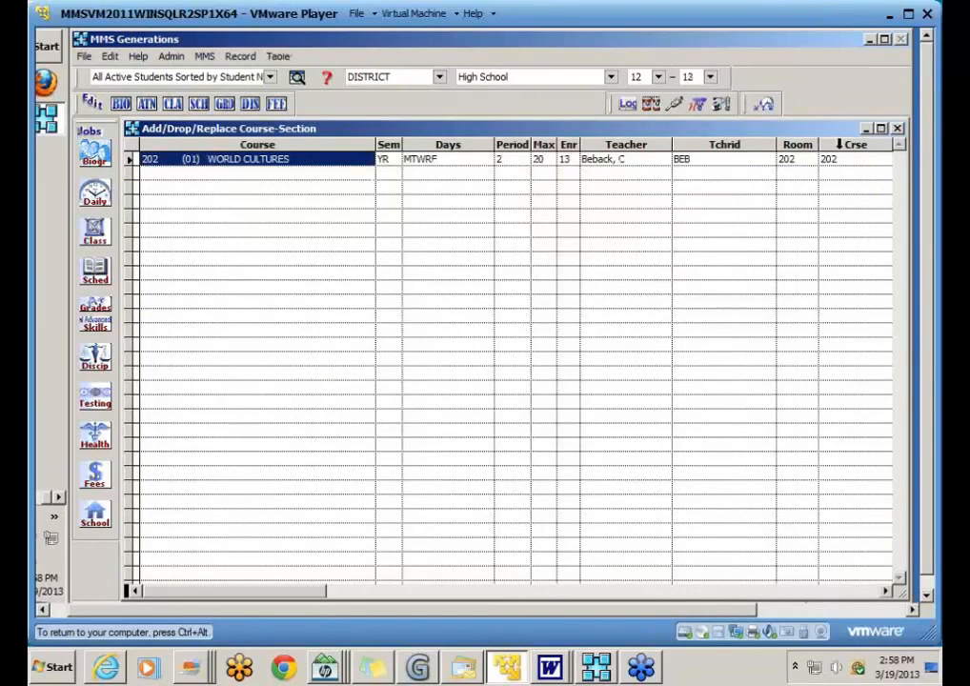
pyautogui.click(243, 162)
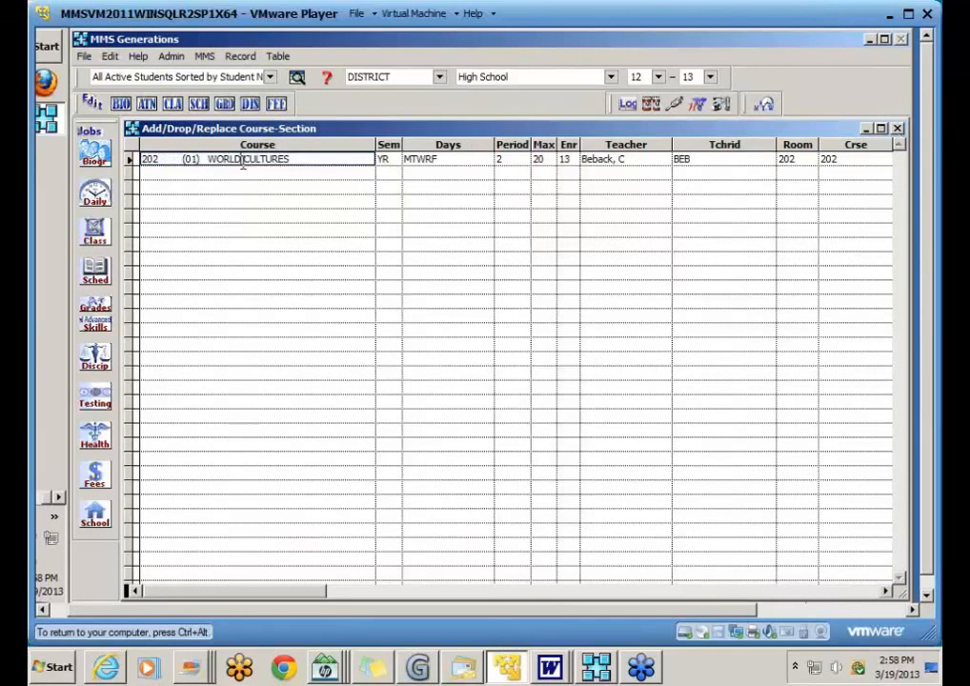
pyautogui.click(897, 128)
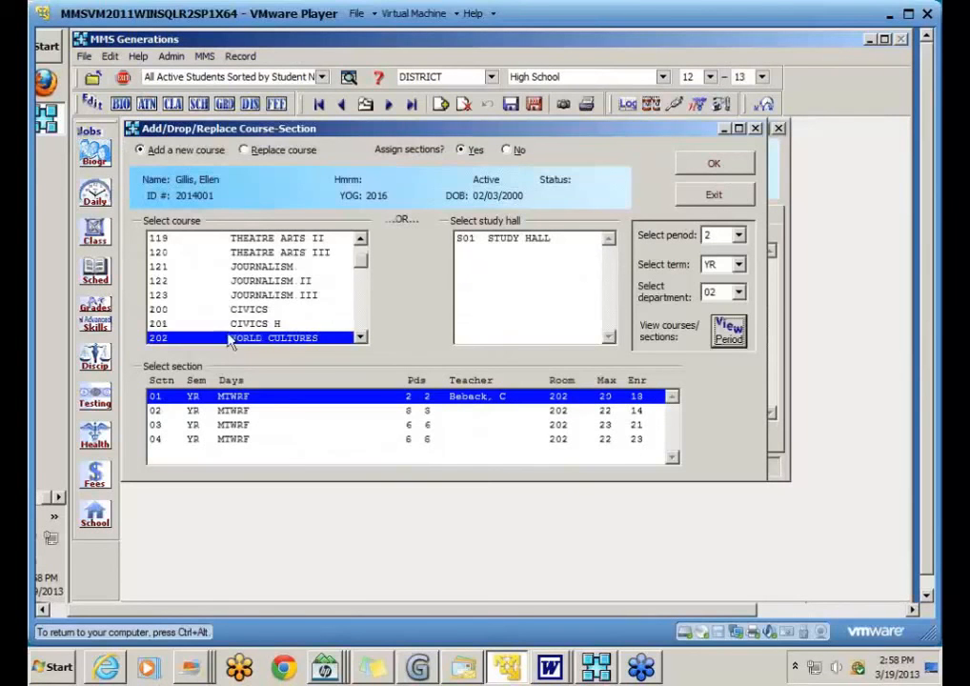
# Step: Confirm World Cultures 202-01 and save and close the schedule
pyautogui.click(709, 165)
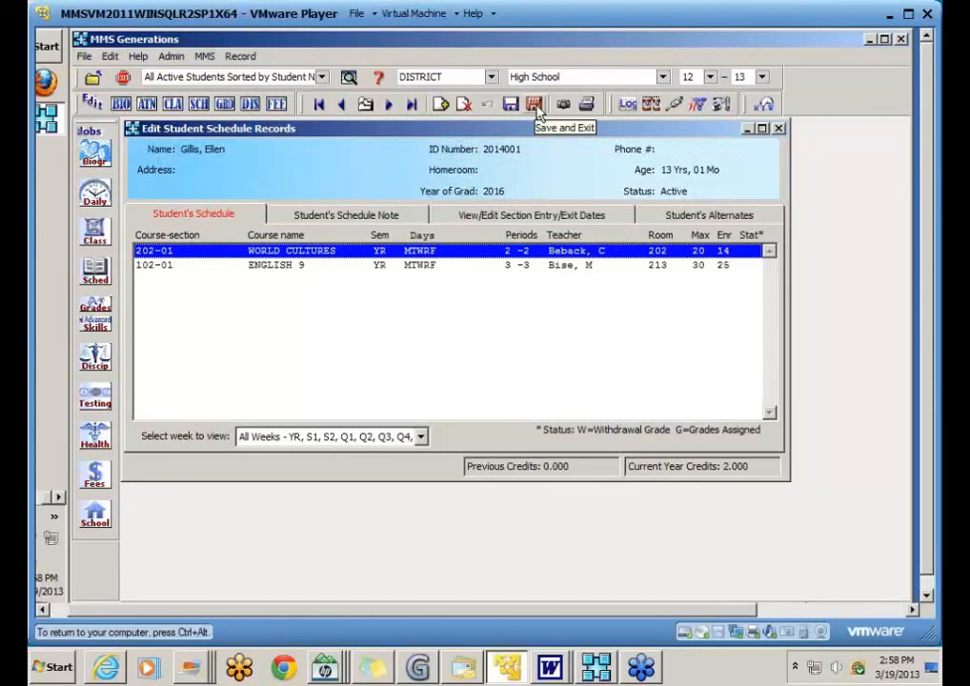
pyautogui.click(537, 108)
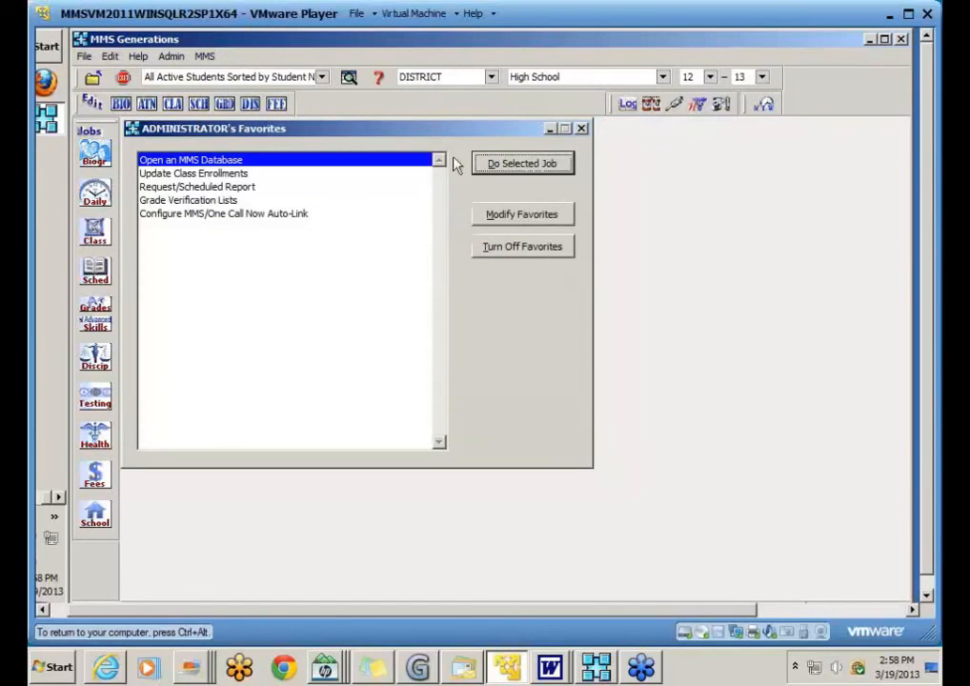
# Step: Open Enter Initial Course Requests under More Schedule Editing Jobs
pyautogui.click(98, 276)
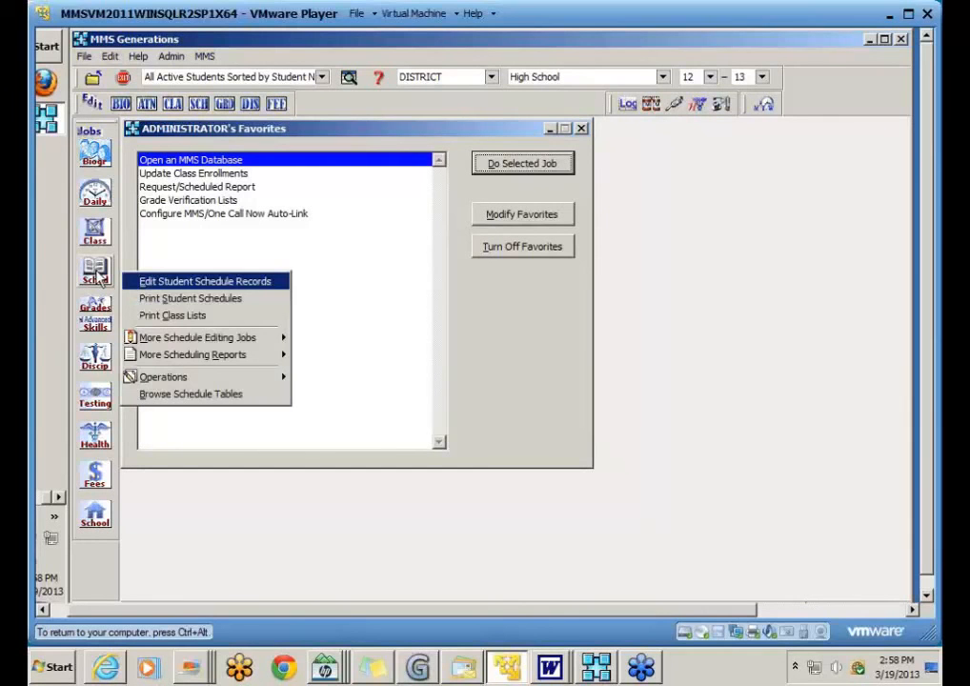
pyautogui.moveTo(143, 340)
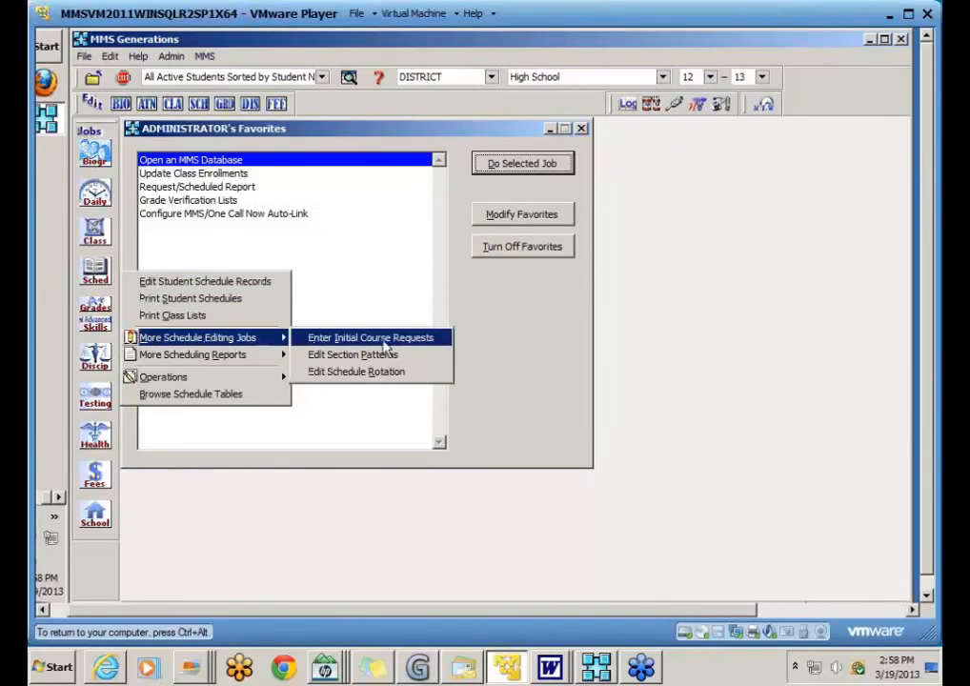
pyautogui.click(433, 338)
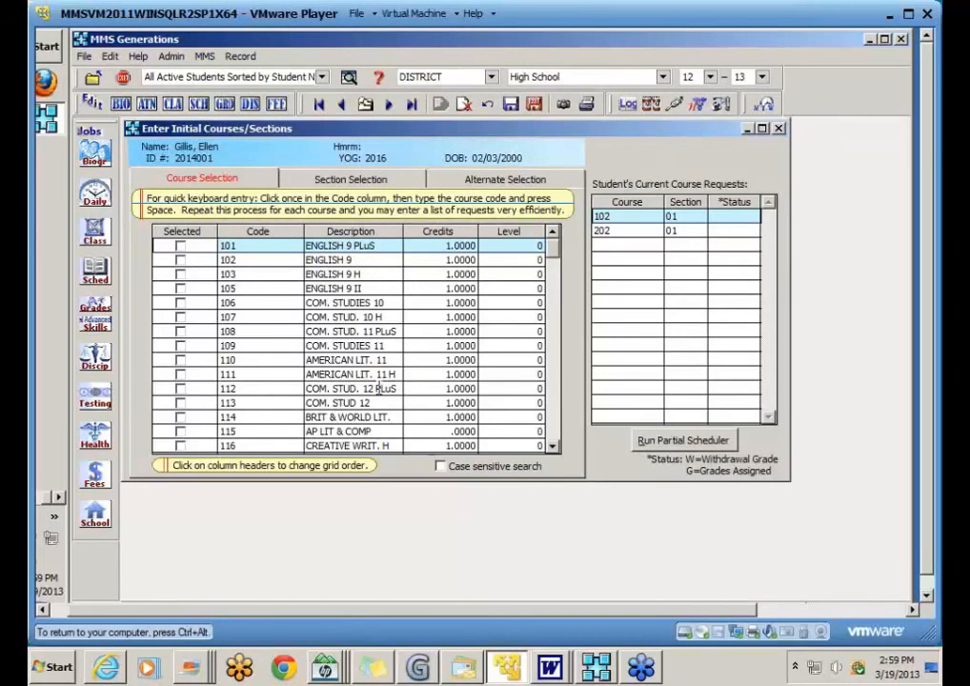
# Step: Mark 223 ALGEBRA I, 306 FRENCH I and 241 BIOLOGY I as requests and save
pyautogui.click(556, 424)
pyautogui.click(557, 425)
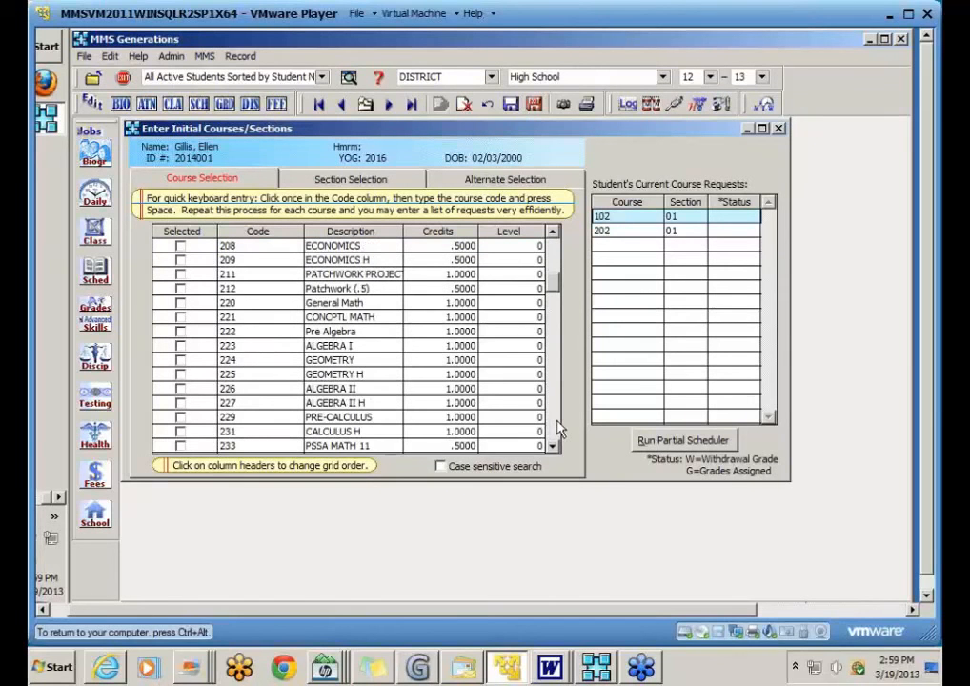
pyautogui.scroll(5, 560, 262)
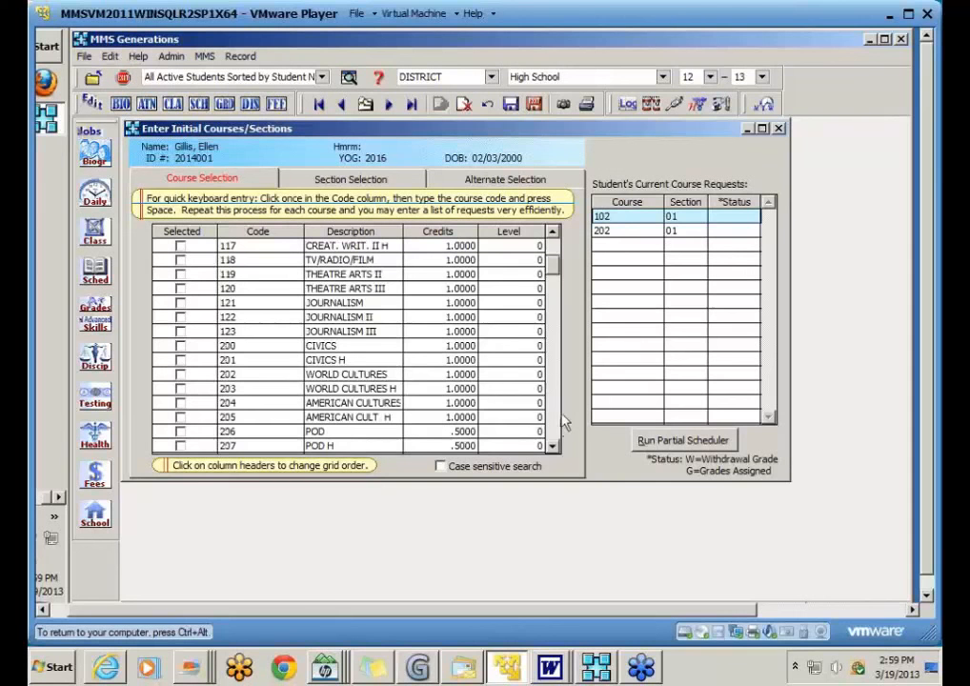
pyautogui.scroll(-5, 557, 424)
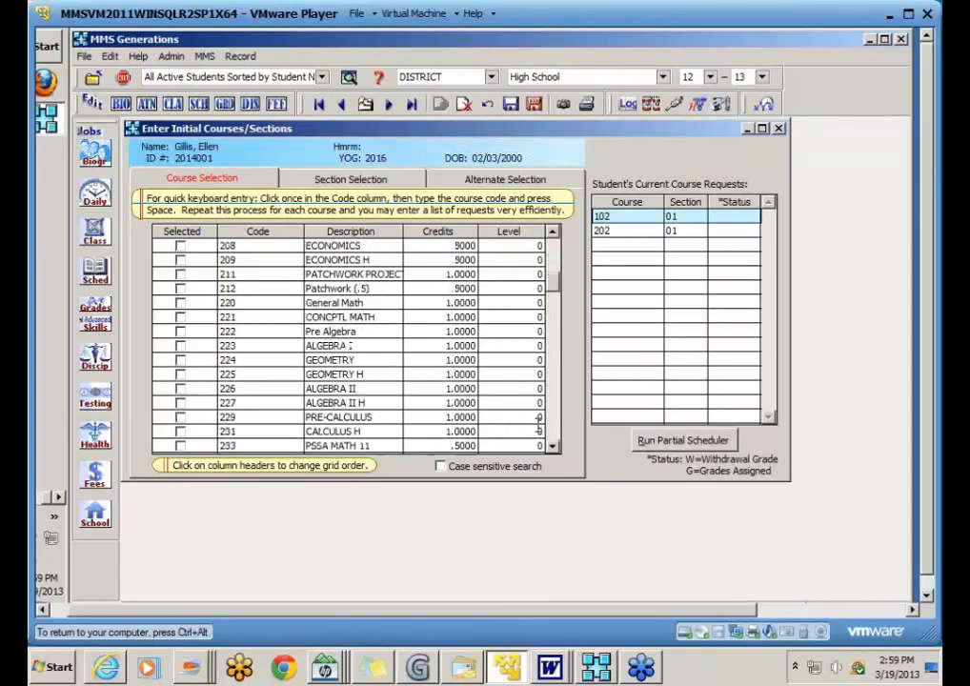
pyautogui.click(180, 345)
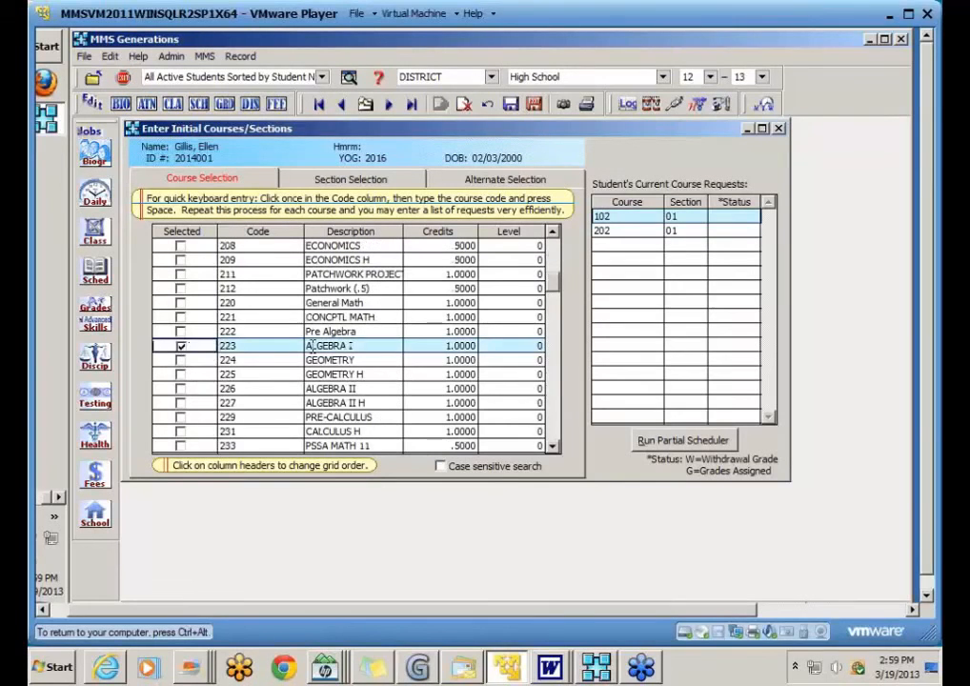
pyautogui.scroll(-5, 558, 423)
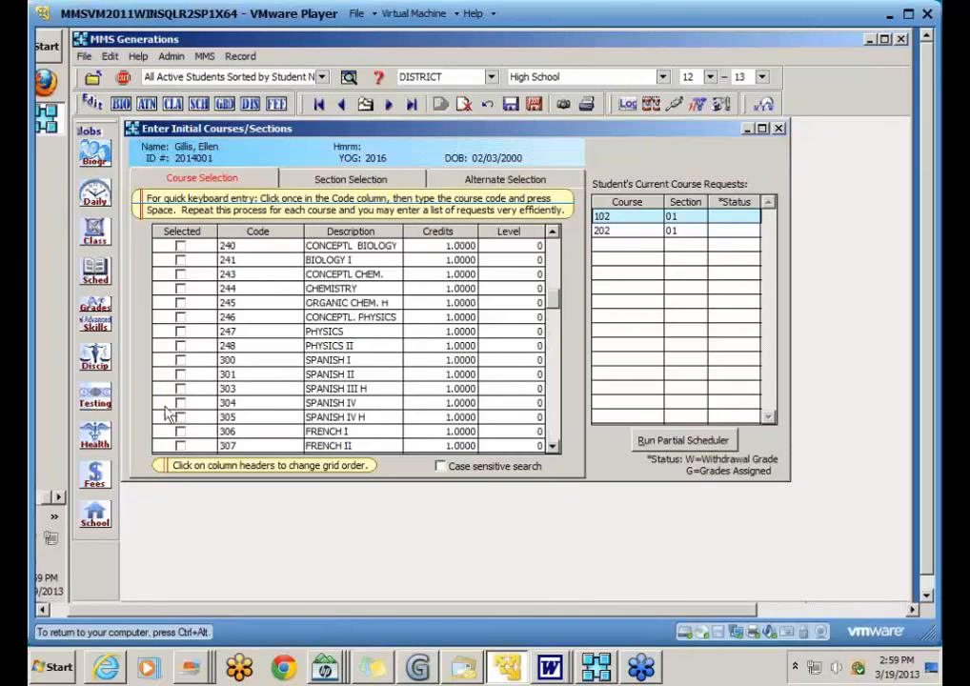
pyautogui.click(180, 432)
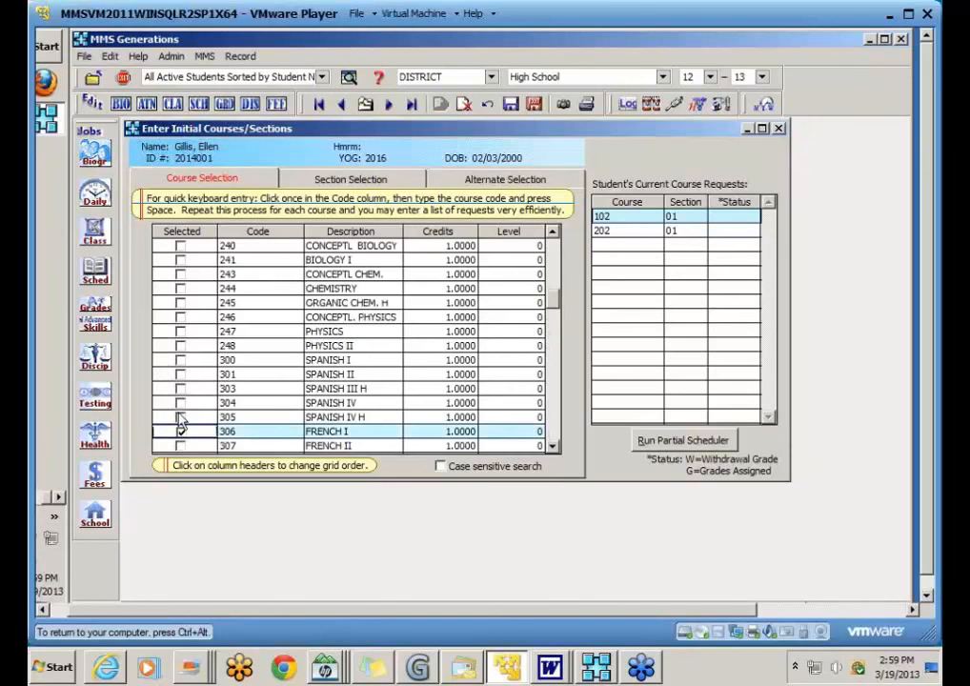
pyautogui.click(181, 260)
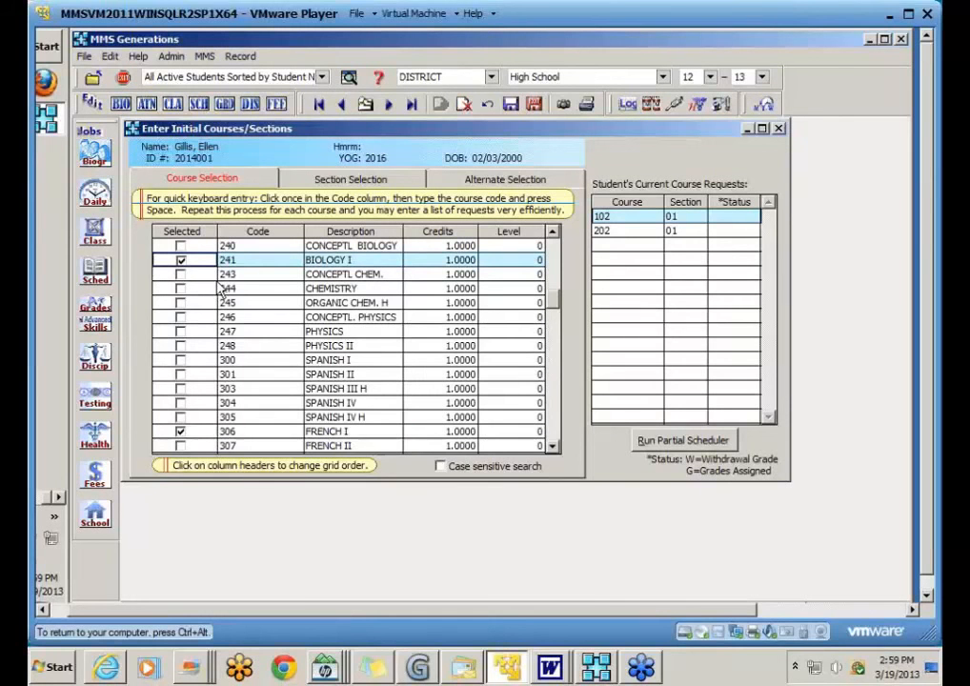
pyautogui.click(512, 105)
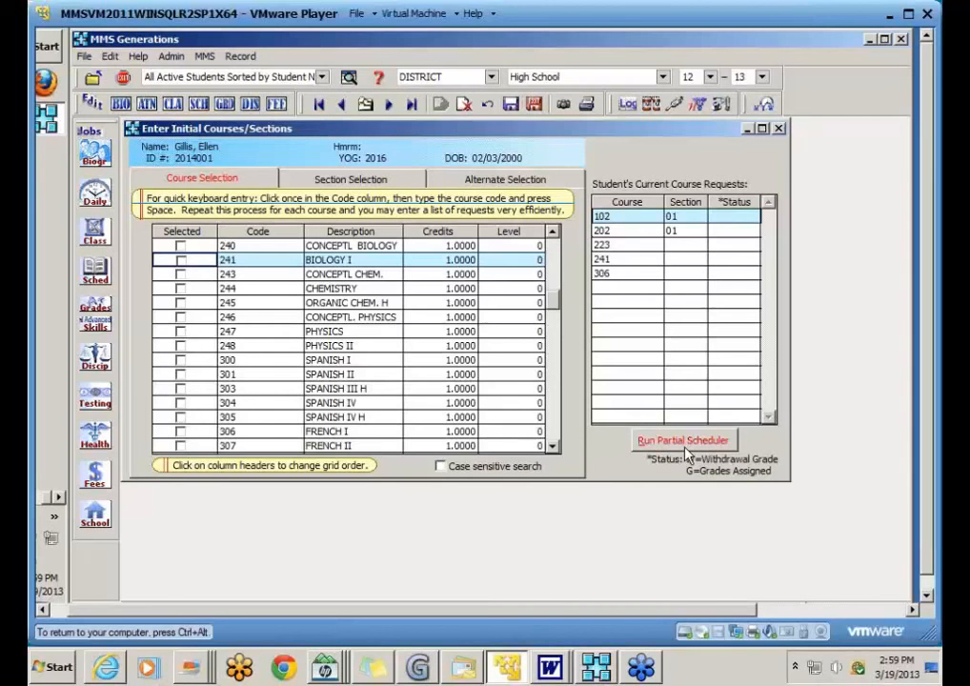
# Step: Select the new 223, 241 and 306 requests in the request list
pyautogui.click(636, 244)
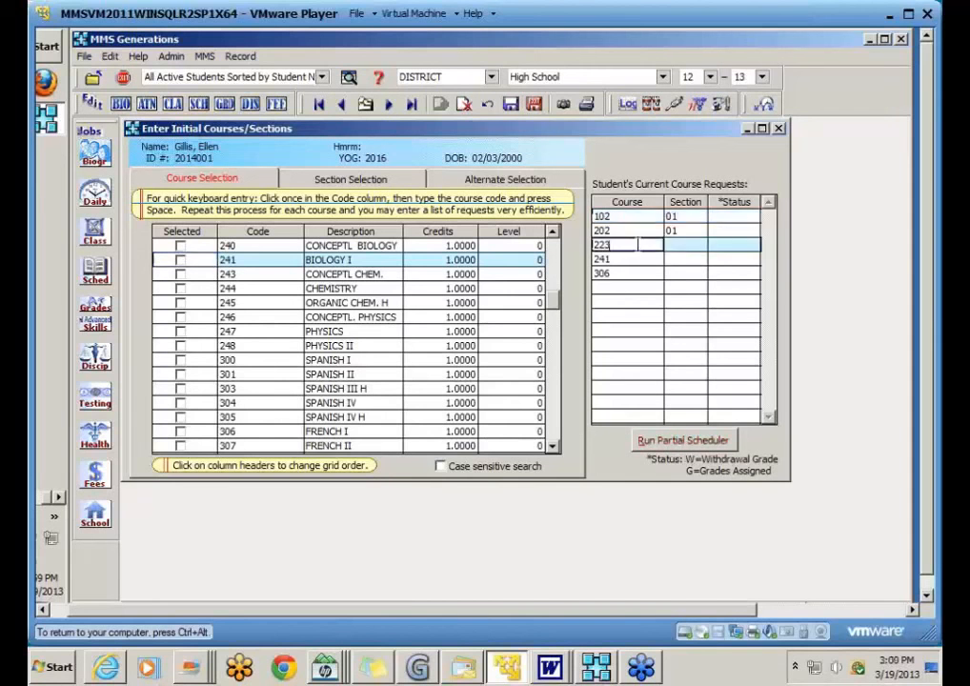
pyautogui.click(636, 259)
pyautogui.click(635, 275)
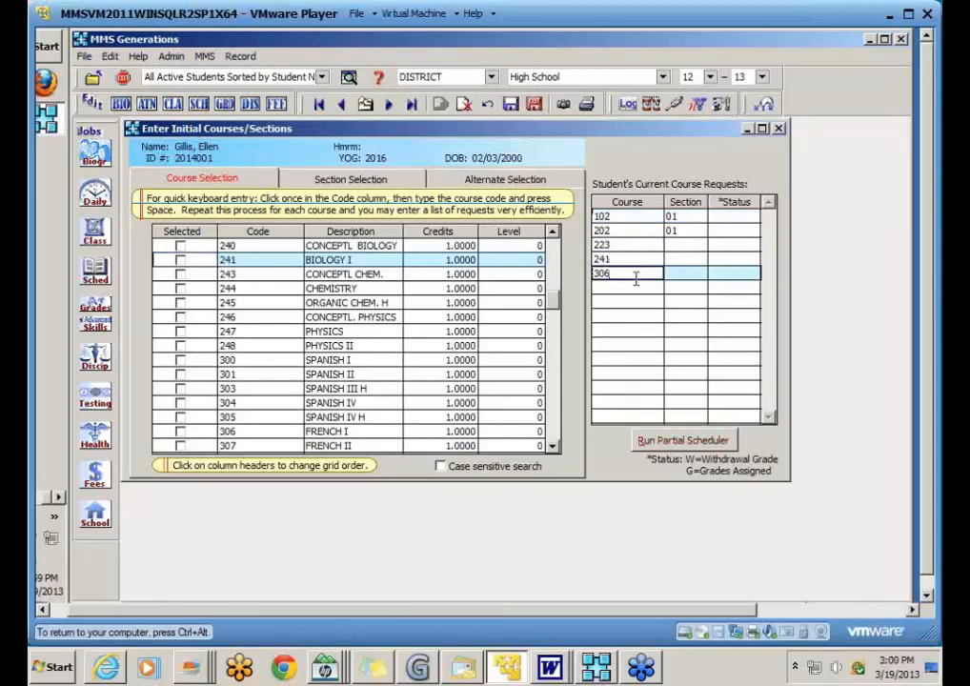
pyautogui.click(671, 245)
pyautogui.click(619, 274)
pyautogui.click(637, 245)
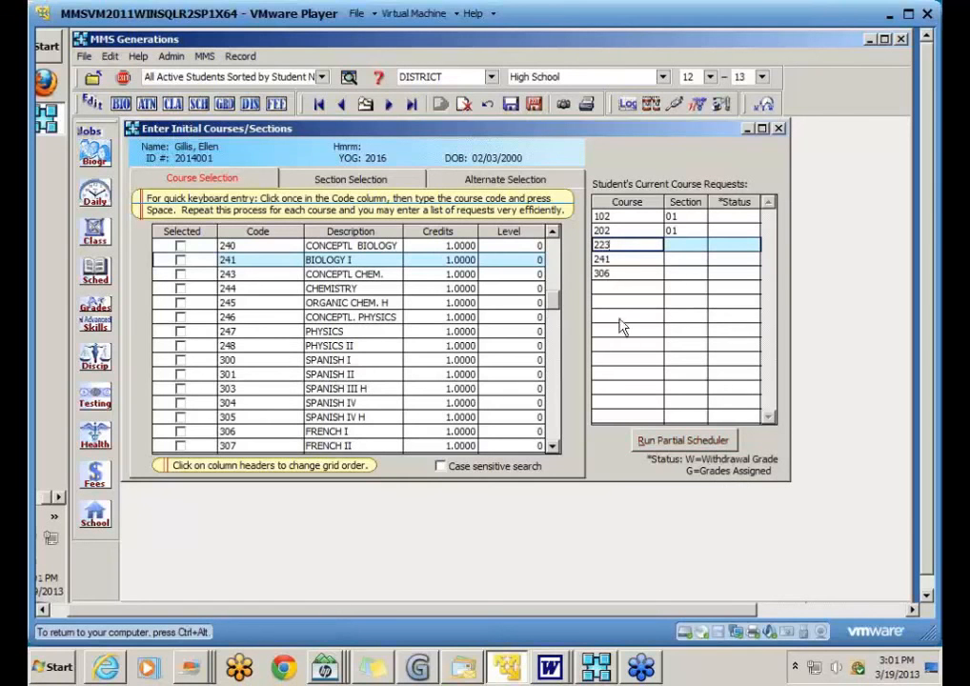
# Step: Run the partial scheduler without overloads and acknowledge the enrollment update
pyautogui.click(668, 443)
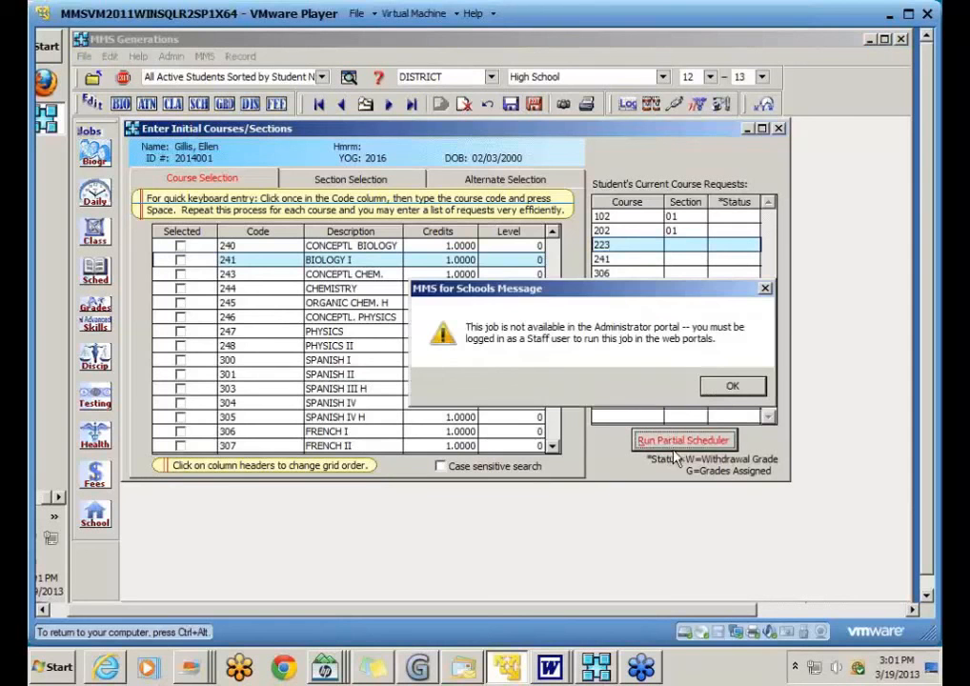
pyautogui.click(731, 389)
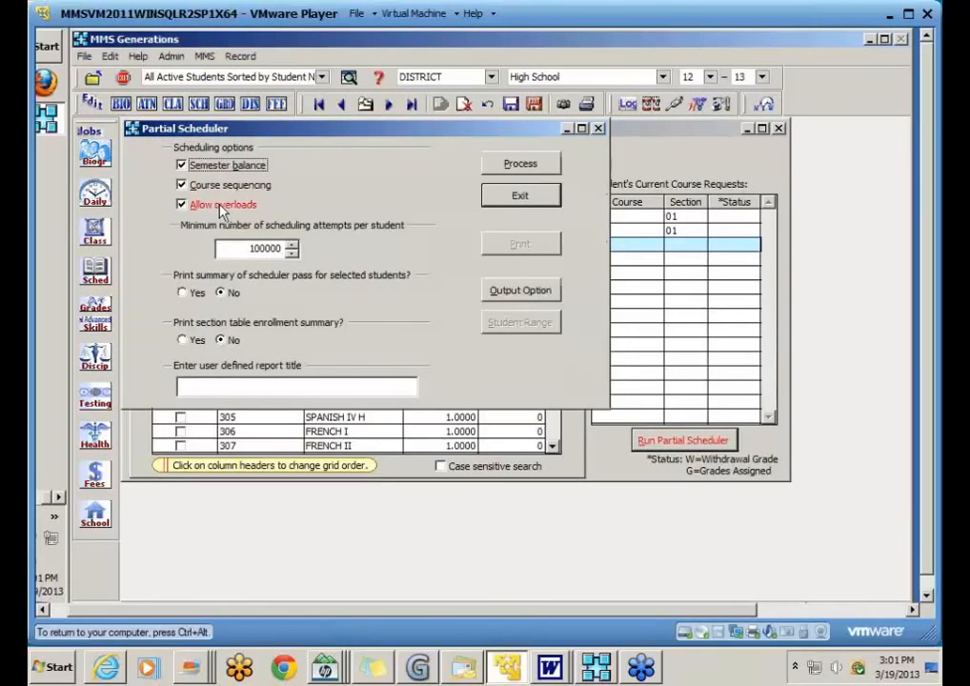
pyautogui.click(182, 205)
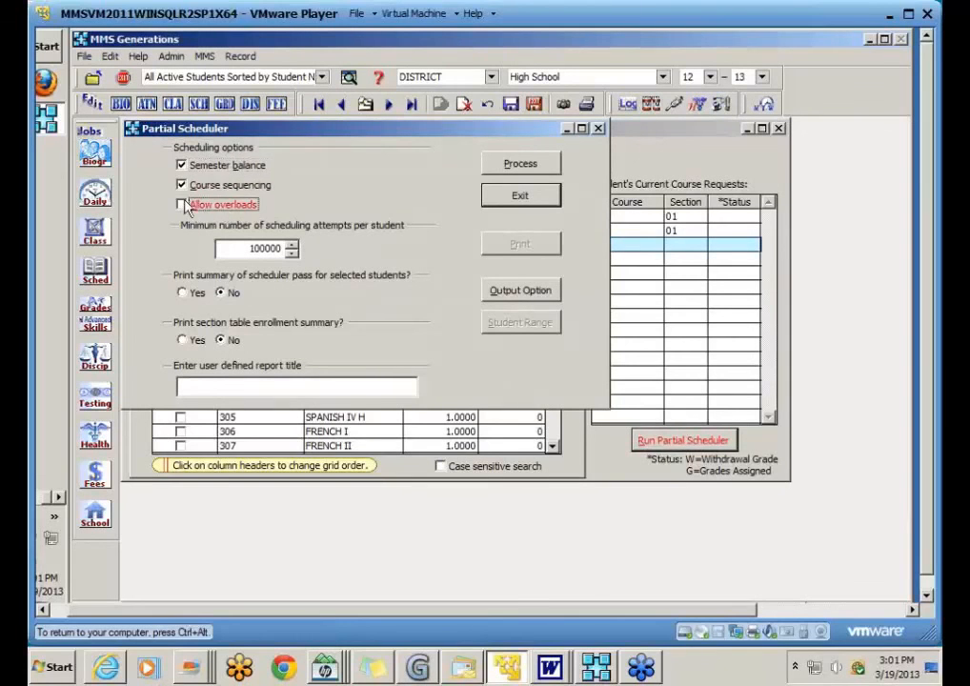
pyautogui.click(510, 169)
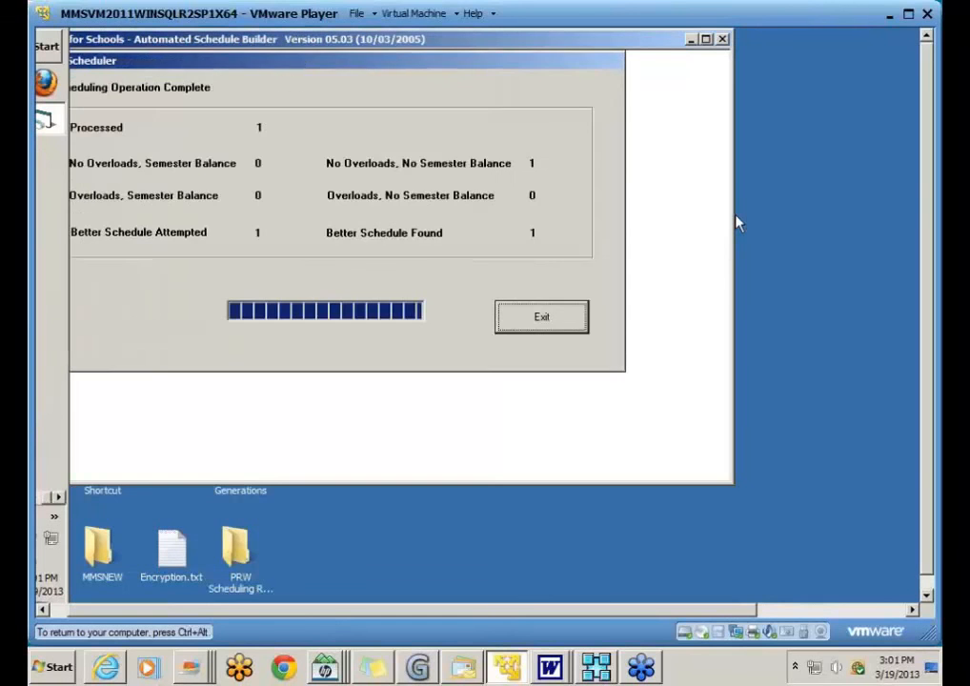
pyautogui.click(556, 326)
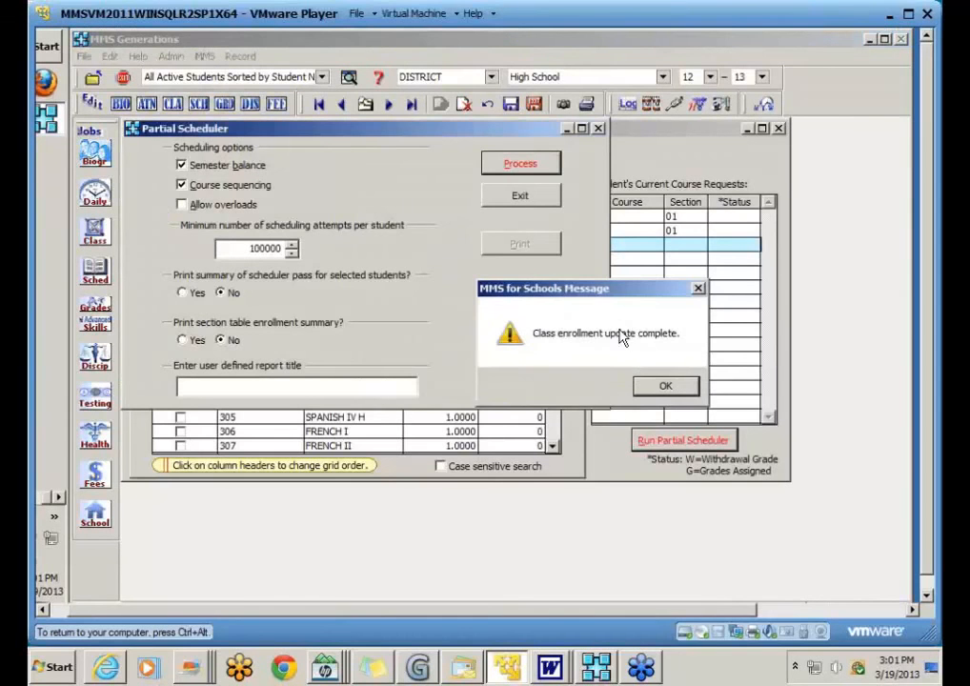
pyautogui.click(663, 383)
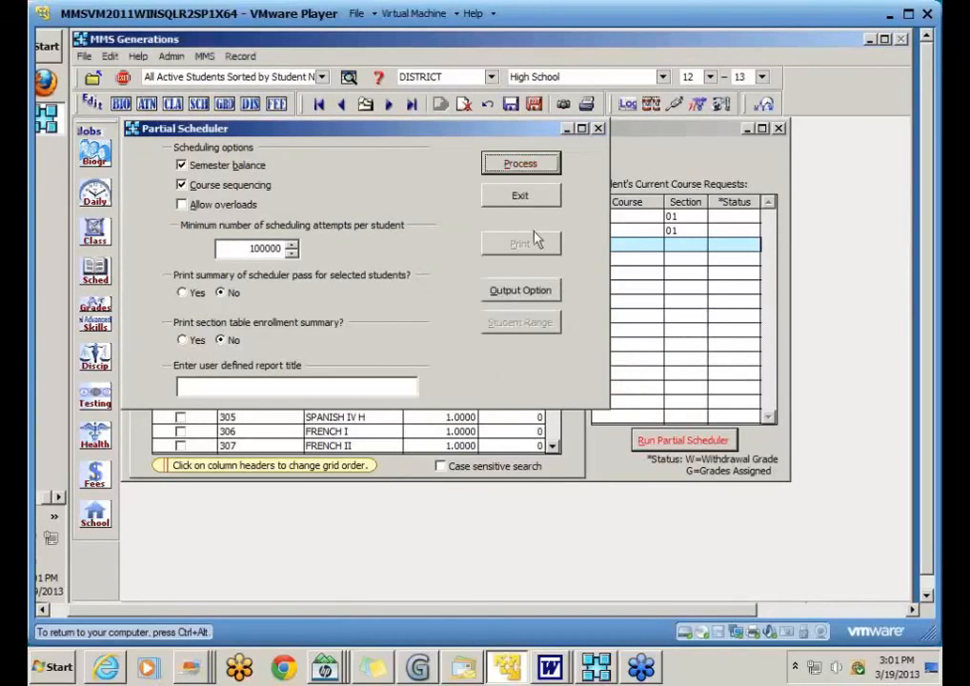
pyautogui.click(519, 195)
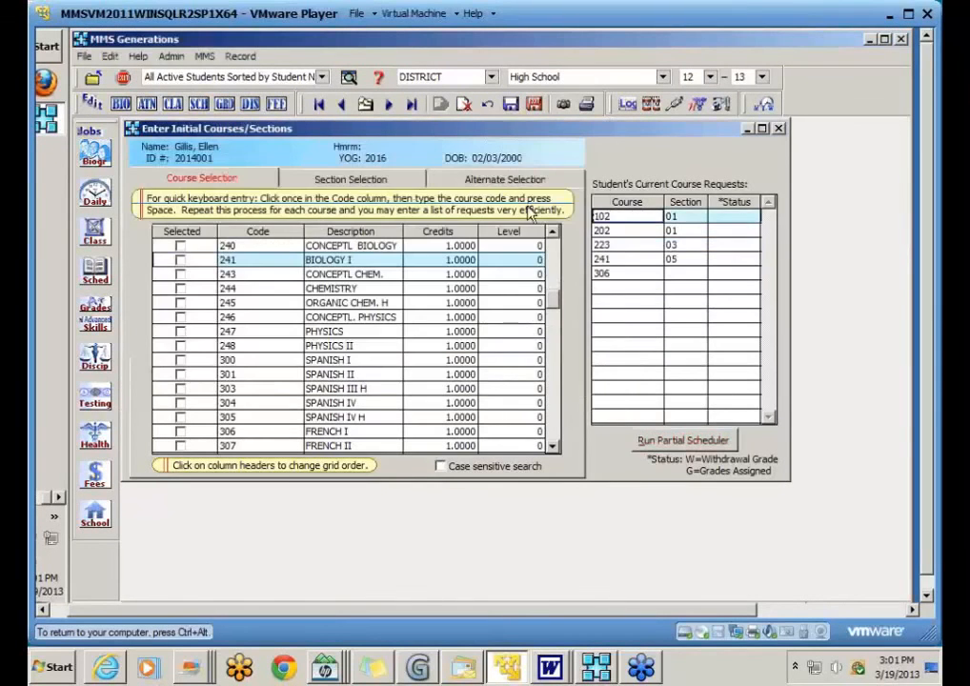
# Step: Set a course request's section number to 03
pyautogui.click(679, 244)
pyautogui.press('Down')
pyautogui.write('03')
pyautogui.press('Down')
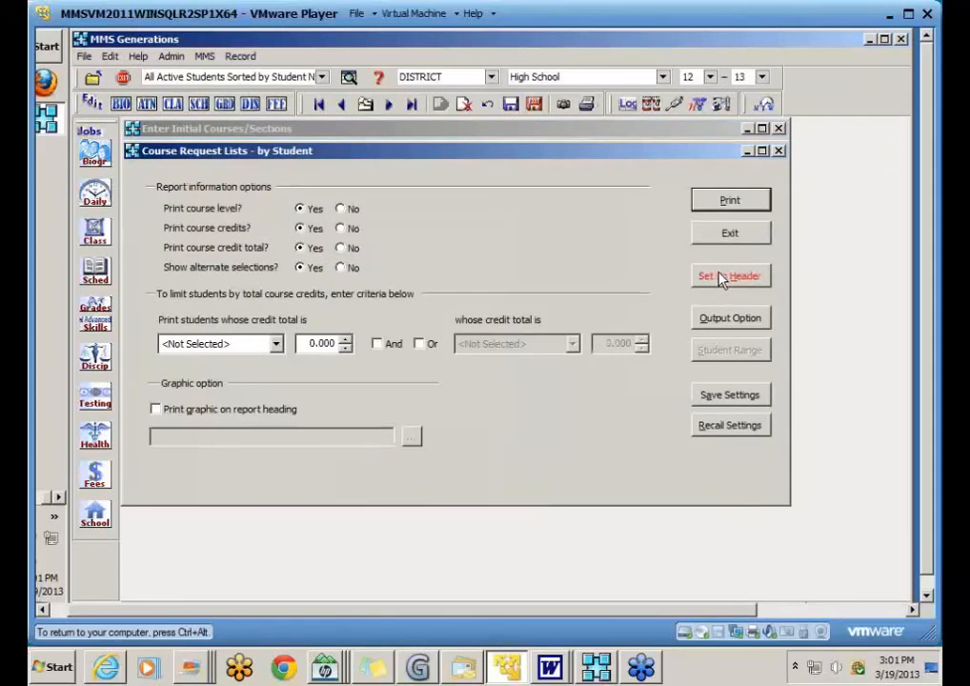
# Step: Preview the course request list, then open the student's schedule records showing French I unscheduled
pyautogui.click(736, 202)
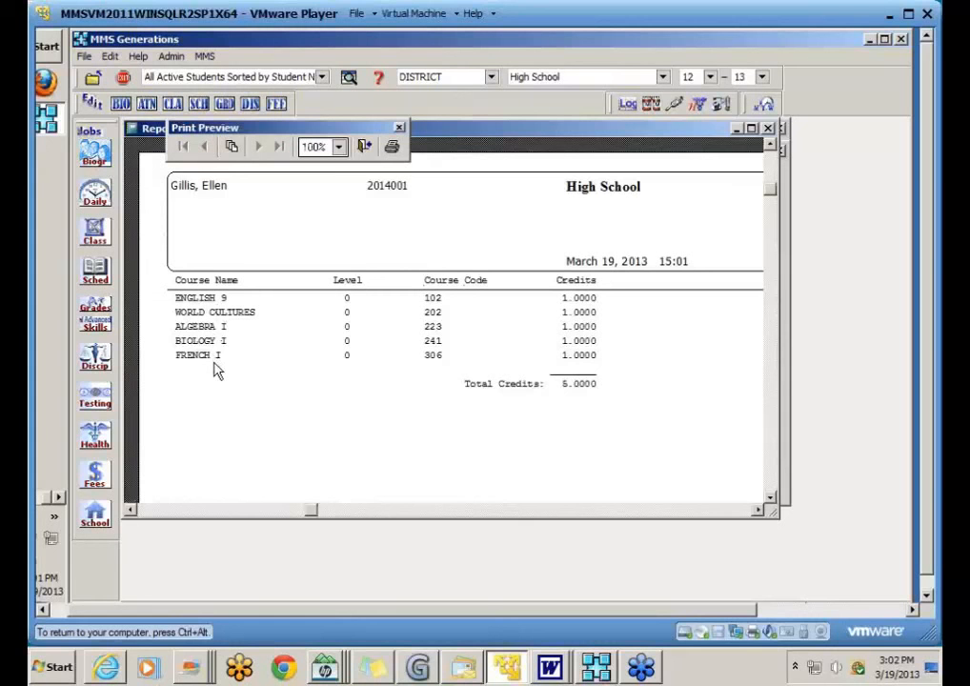
pyautogui.click(368, 148)
pyautogui.click(670, 230)
pyautogui.click(533, 103)
pyautogui.click(199, 104)
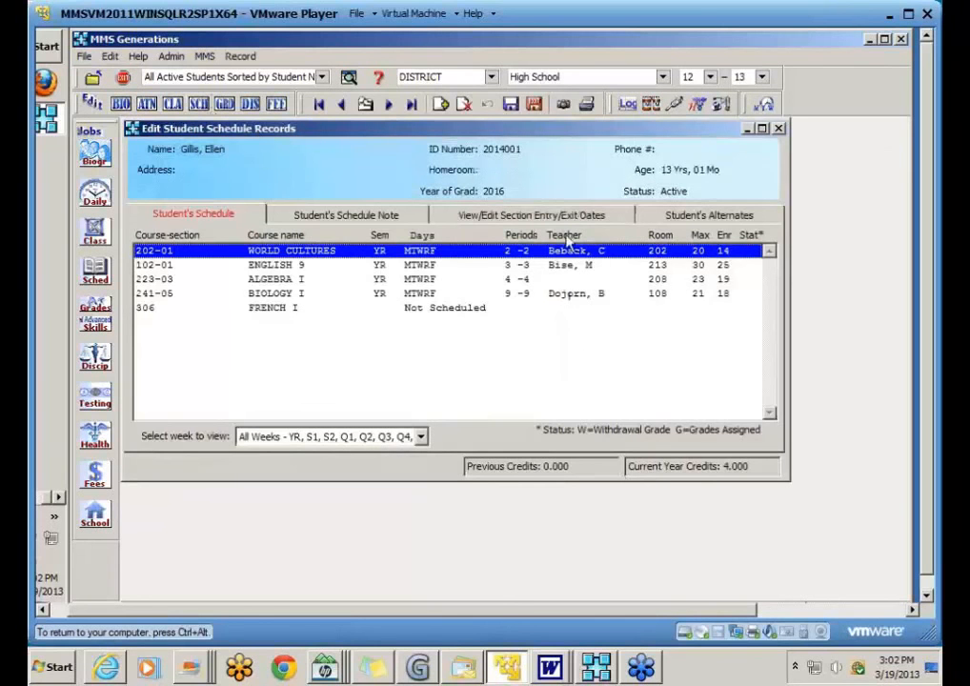
# Step: Print-preview the student's grid-style weekly schedule, then leave the schedule printing options
pyautogui.click(586, 104)
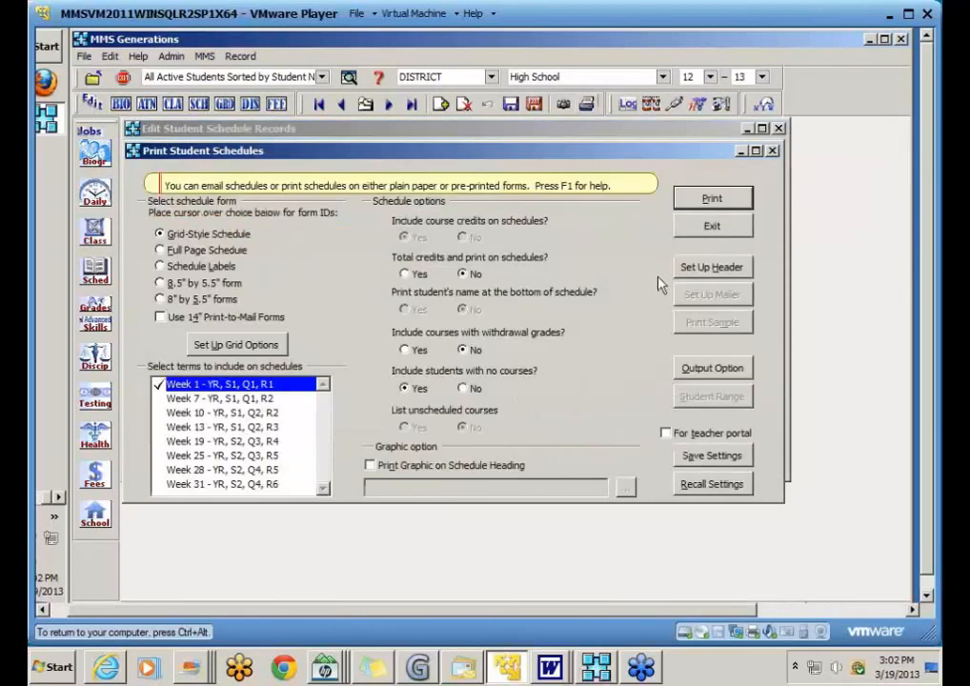
pyautogui.click(713, 202)
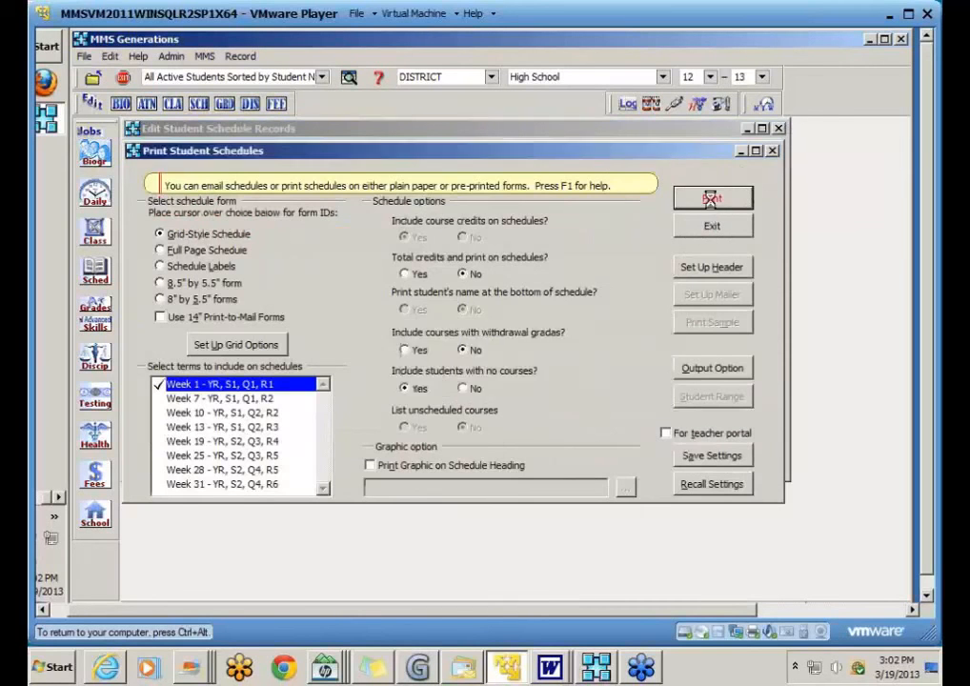
pyautogui.scroll(-1, 692, 434)
pyautogui.scroll(1, 693, 434)
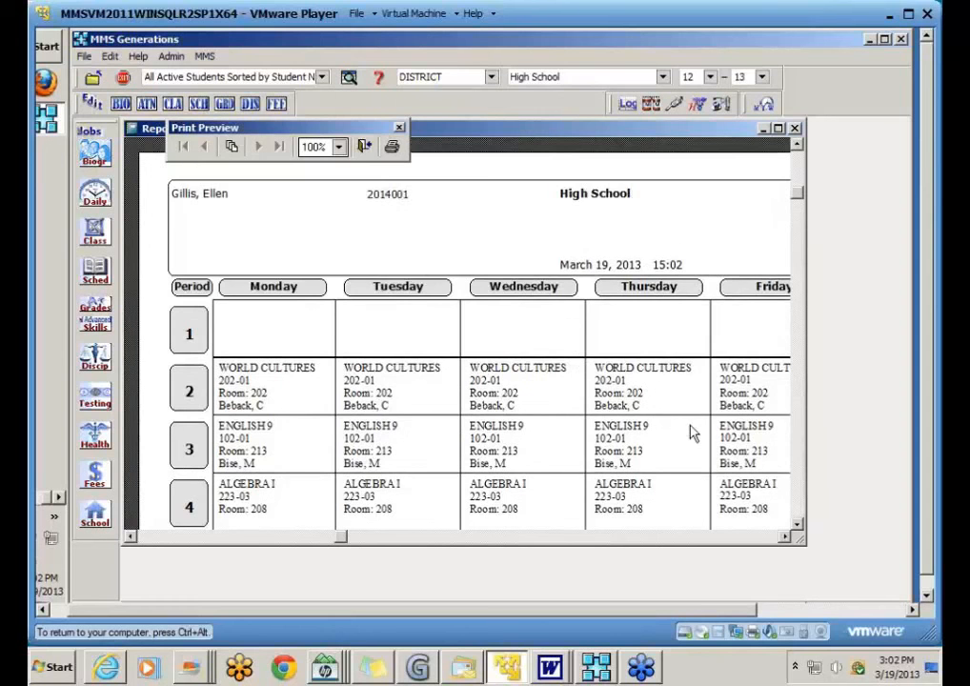
pyautogui.click(364, 148)
pyautogui.click(712, 229)
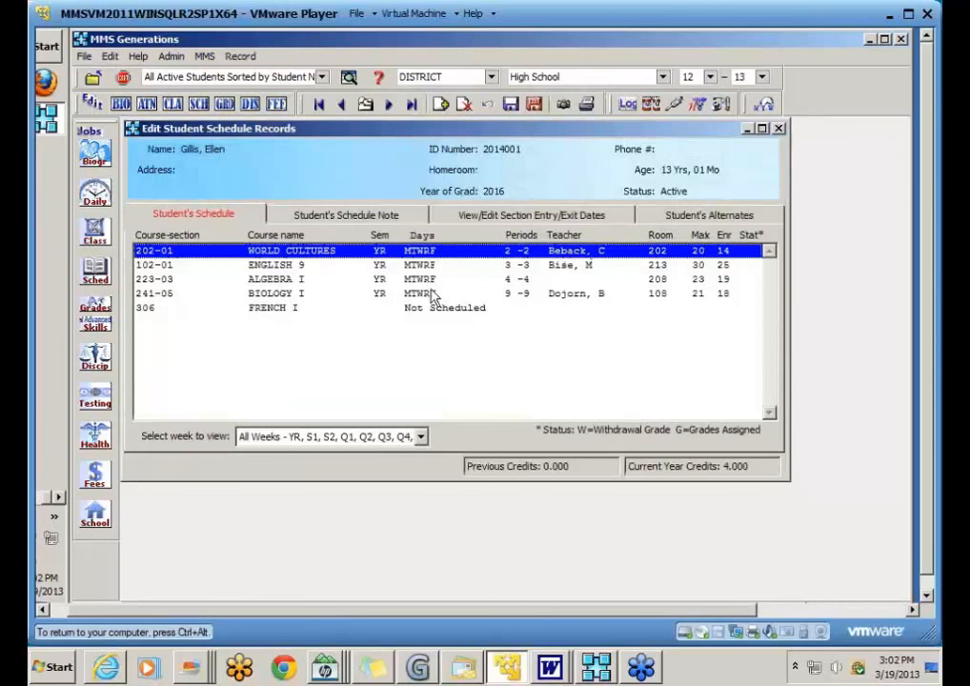
# Step: Select the unscheduled FRENCH I row, then save and exit the schedule records
pyautogui.click(95, 272)
pyautogui.moveTo(181, 339)
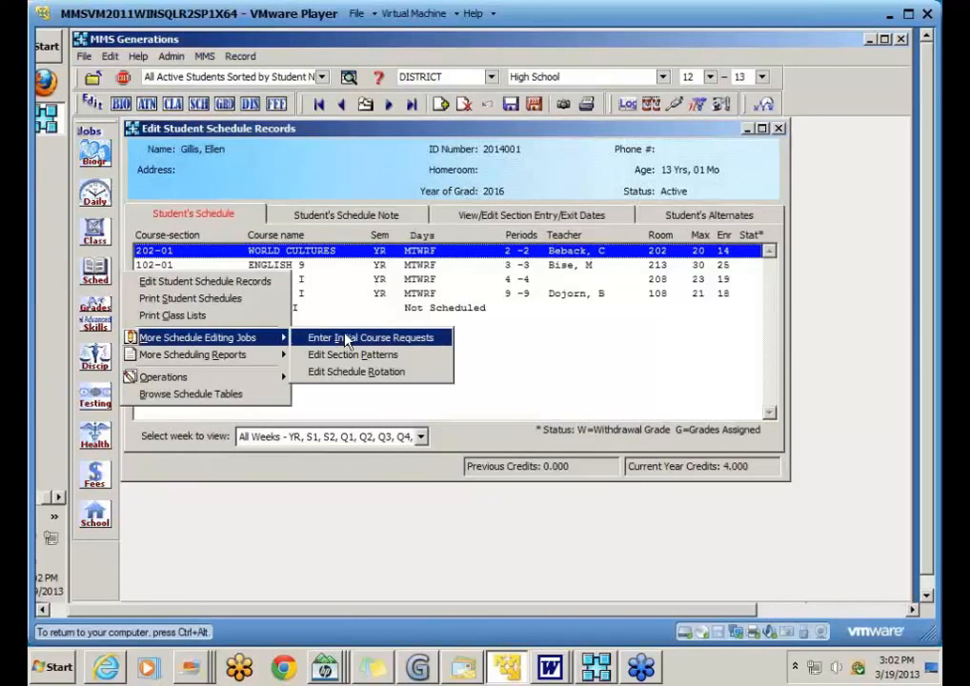
pyautogui.click(563, 359)
pyautogui.click(267, 314)
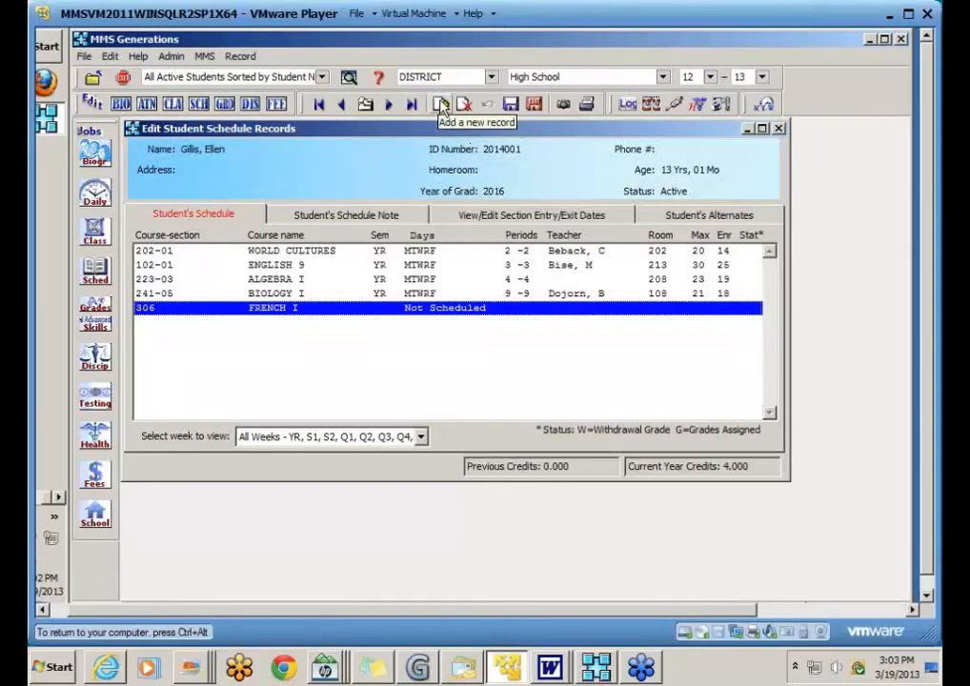
pyautogui.click(538, 109)
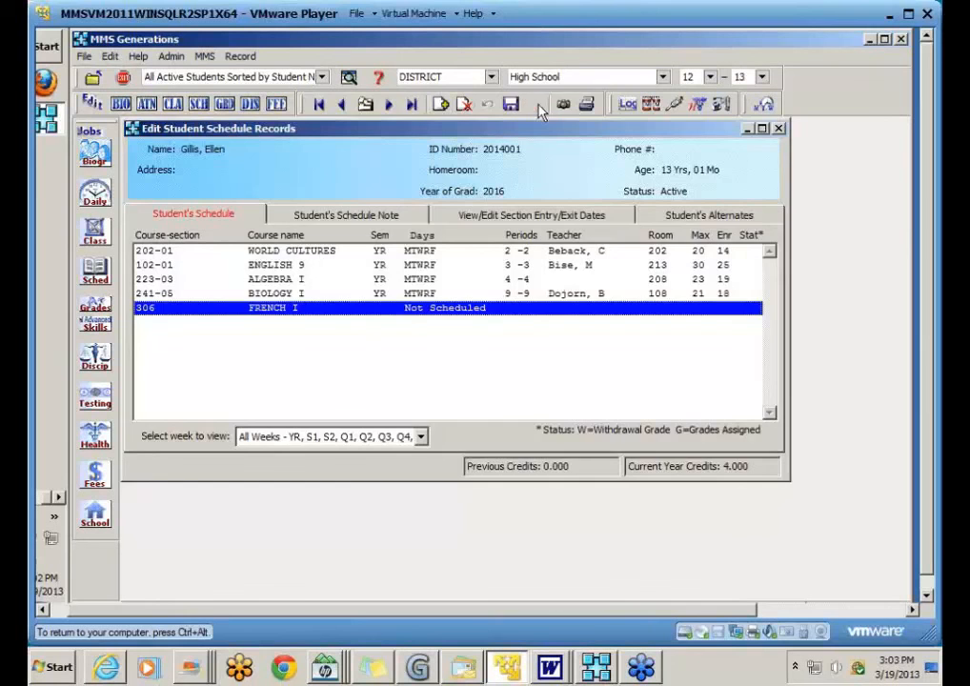
# Step: Save the schedule records and switch the working school to East Elementary
pyautogui.click(662, 78)
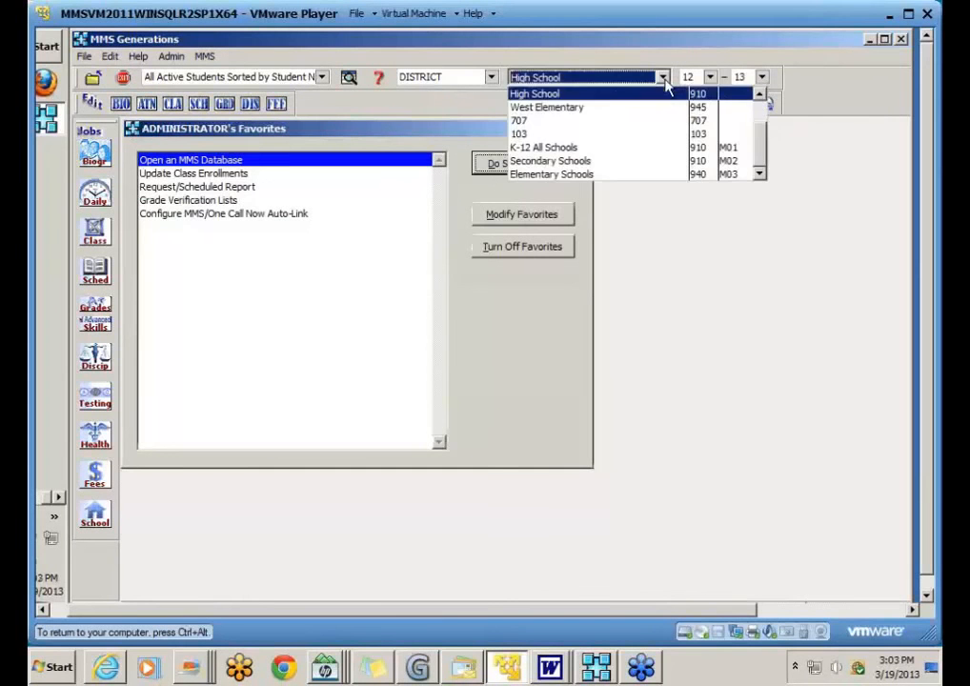
pyautogui.click(760, 94)
pyautogui.click(761, 94)
pyautogui.click(760, 95)
pyautogui.click(556, 109)
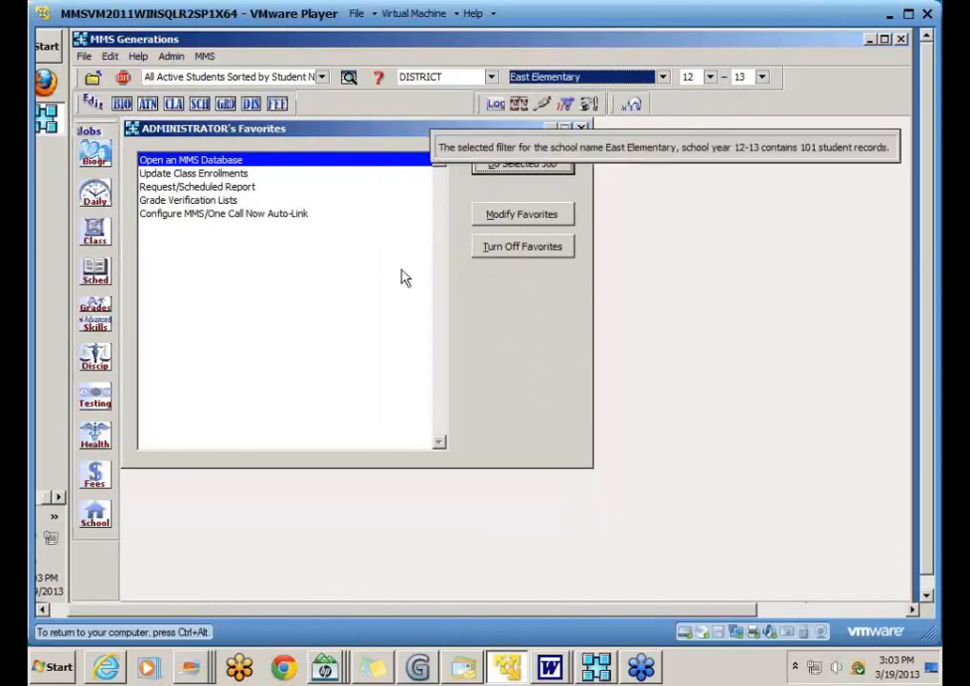
# Step: Start Enter Student Class Assignments from the Skills editing jobs
pyautogui.click(95, 325)
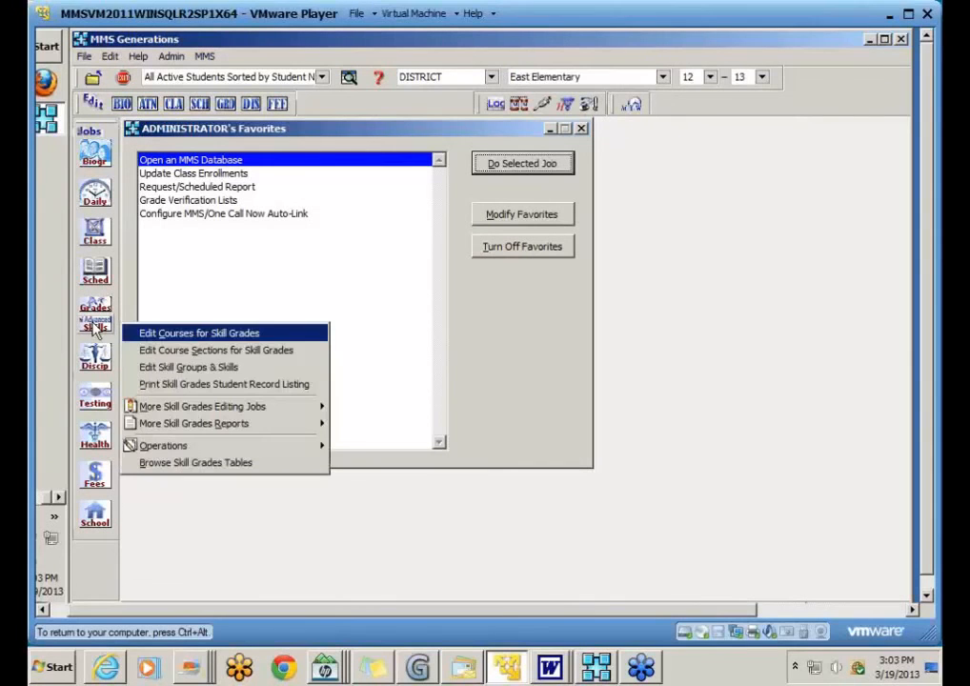
pyautogui.moveTo(134, 405)
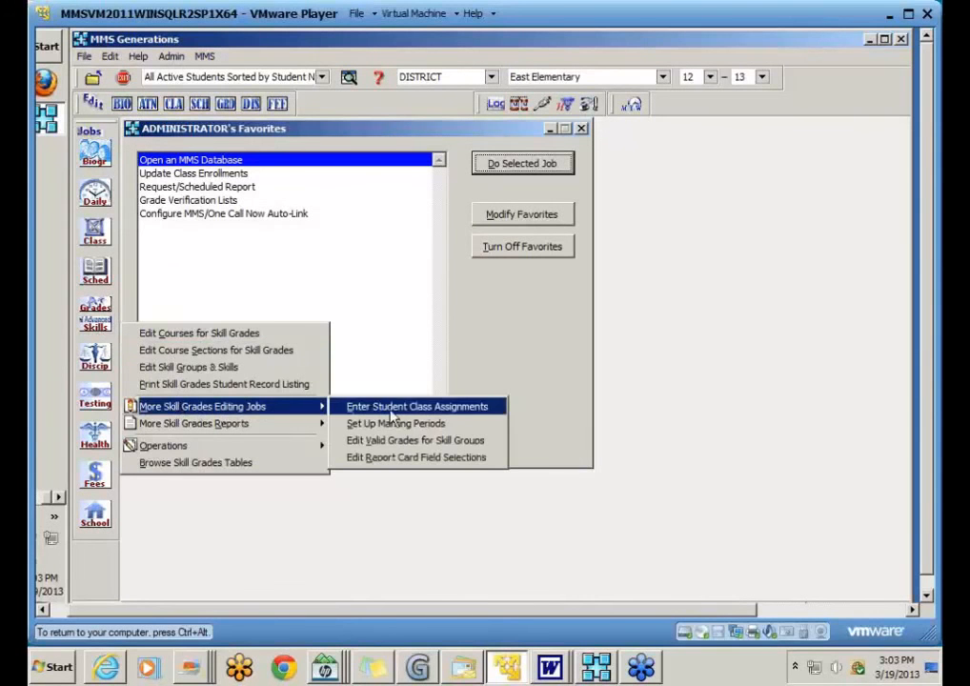
pyautogui.click(457, 407)
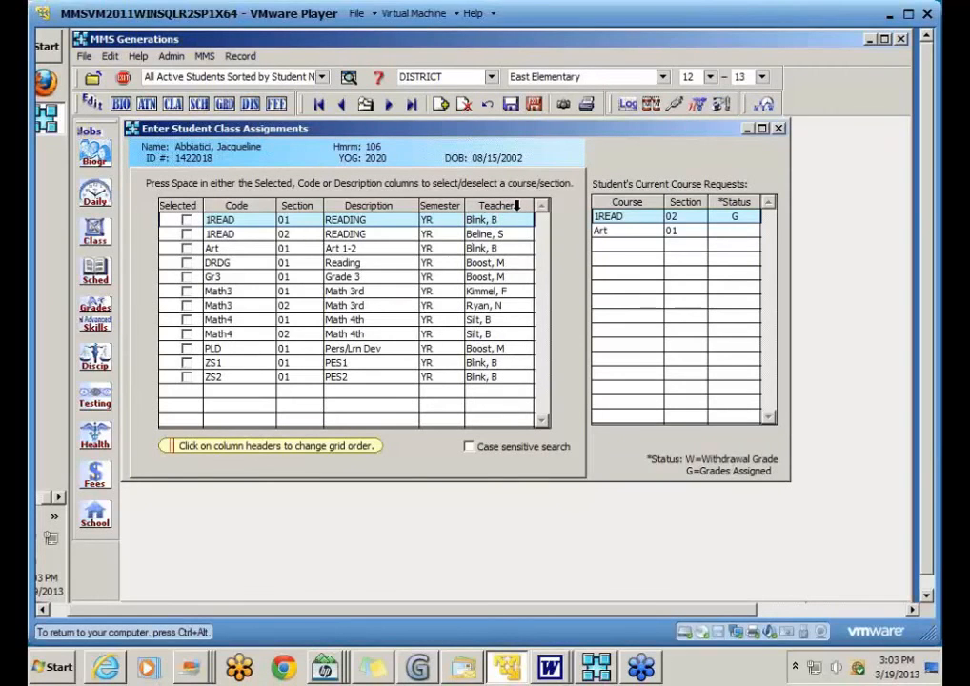
# Step: Sorting by teacher, assign the student to ZS1, ZS2, Art and 1READ section 01
pyautogui.click(516, 205)
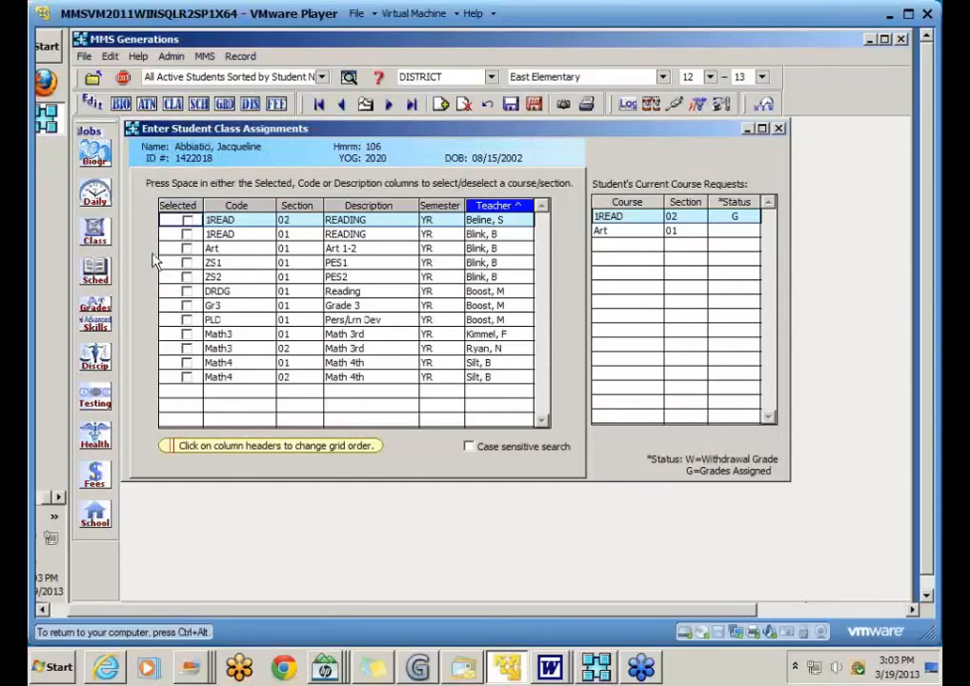
pyautogui.click(187, 262)
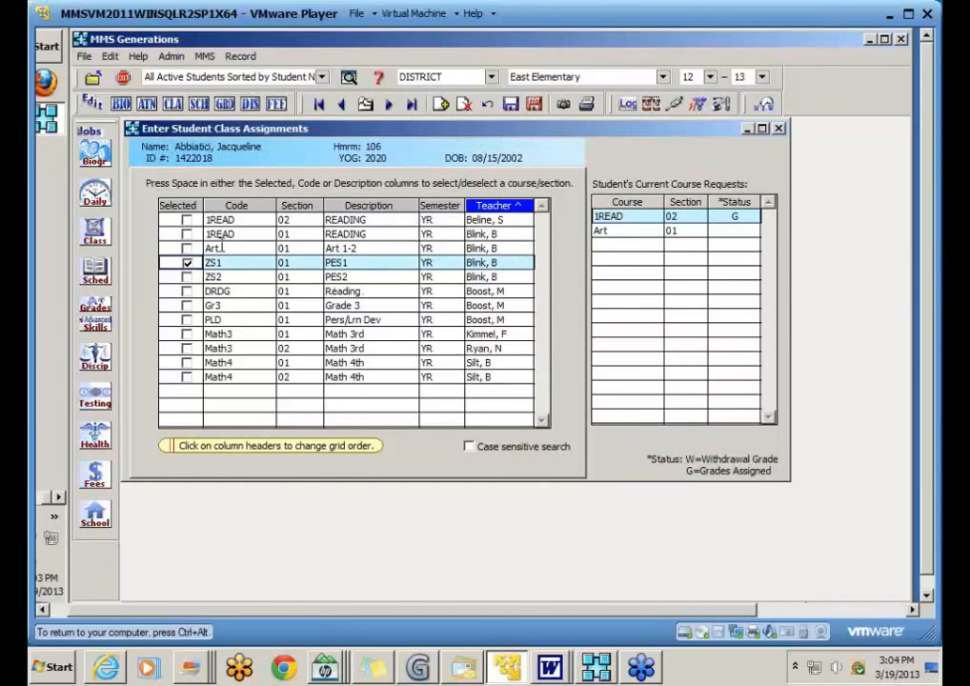
pyautogui.click(202, 276)
pyautogui.click(202, 248)
pyautogui.click(202, 234)
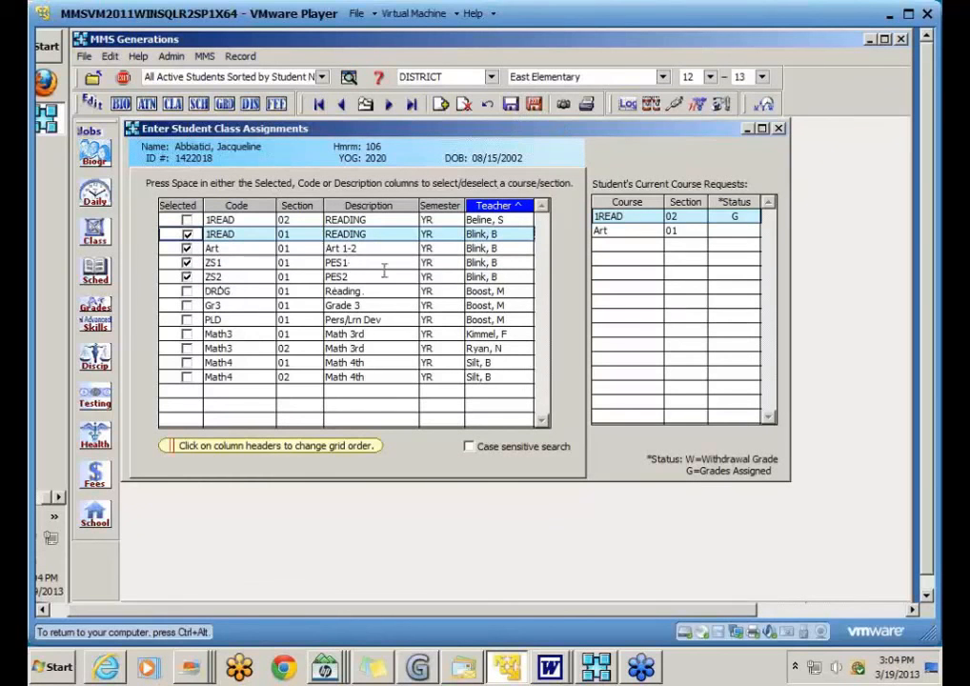
pyautogui.click(246, 205)
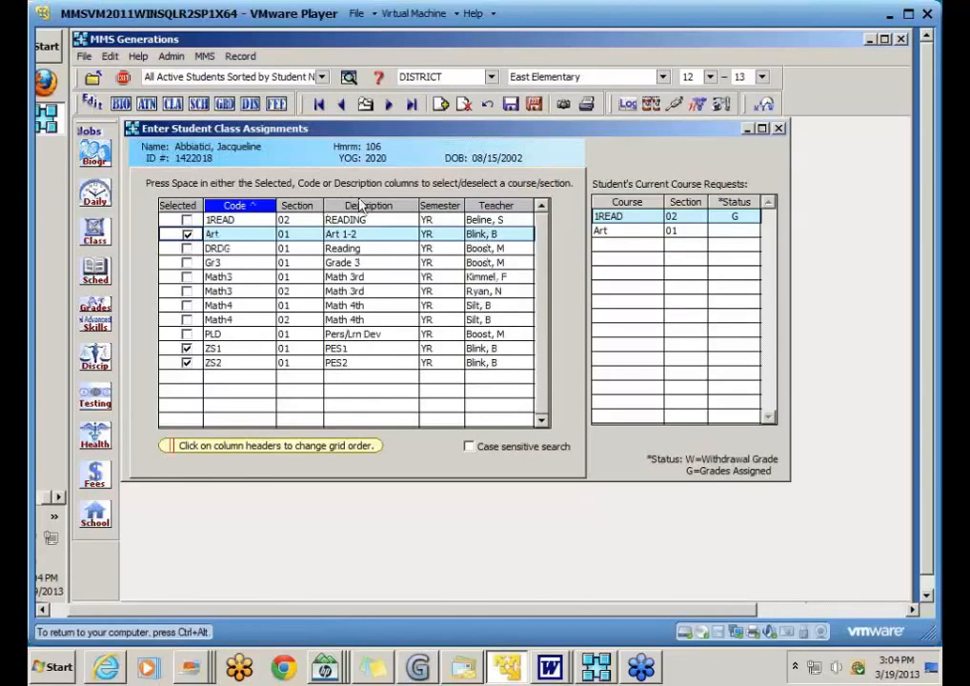
# Step: Save the class assignments, declining the duplicate 1READ and Art courses
pyautogui.click(523, 111)
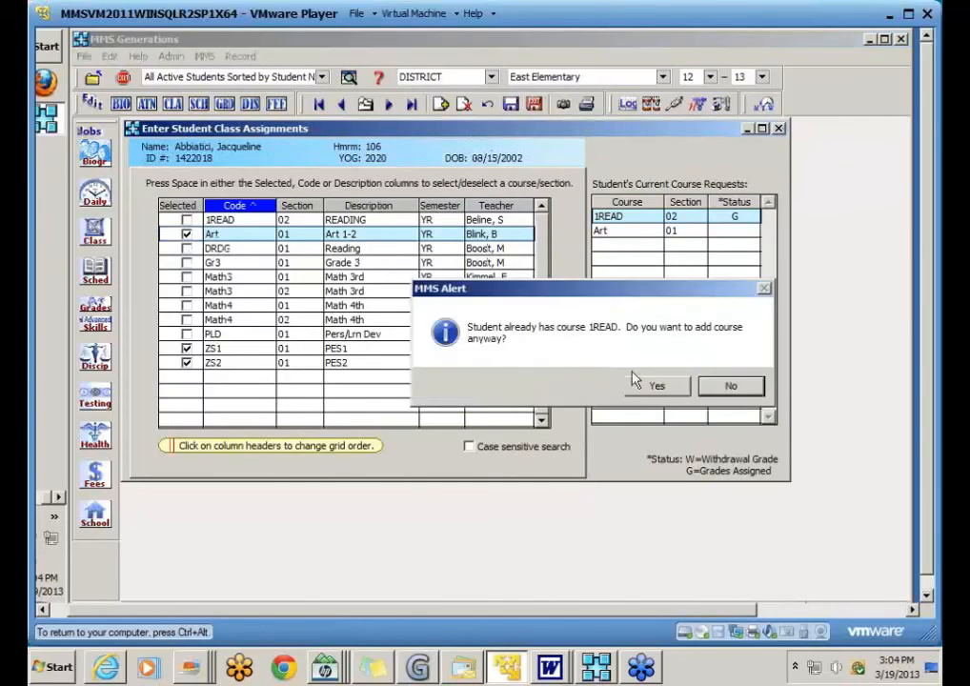
pyautogui.click(730, 386)
pyautogui.click(729, 387)
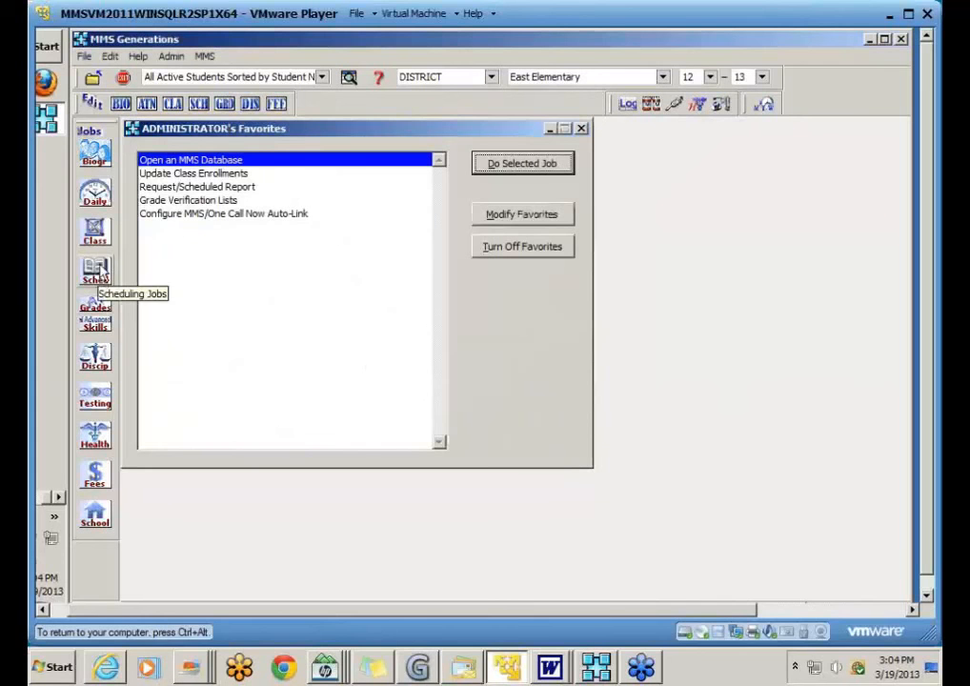
# Step: Open Enter Initial Courses/Sections from Grades jobs and show the Section Selection tab
pyautogui.click(107, 310)
pyautogui.moveTo(191, 404)
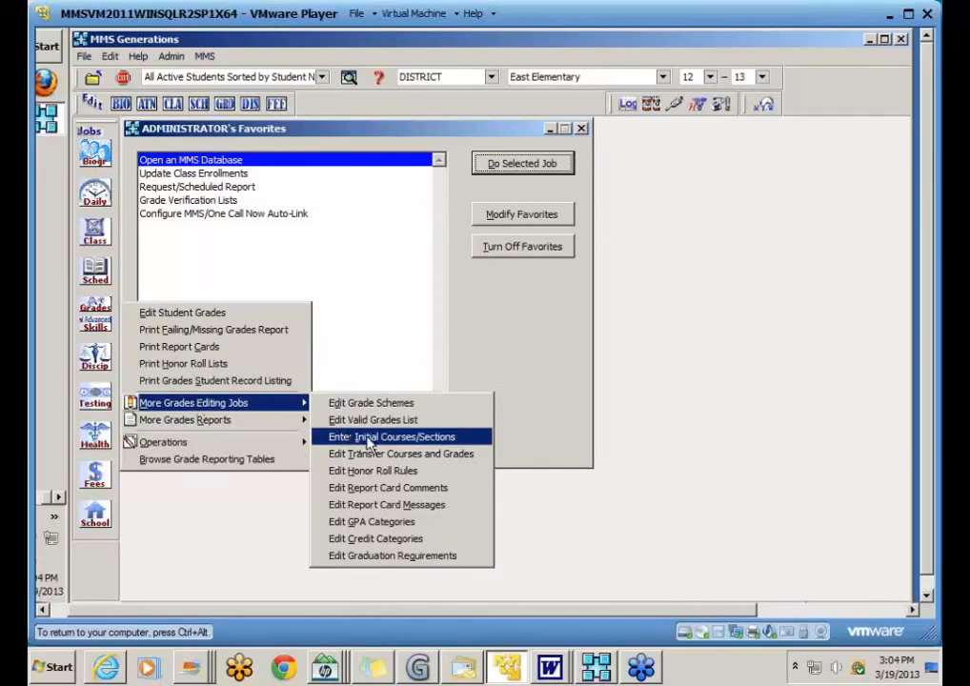
pyautogui.click(411, 444)
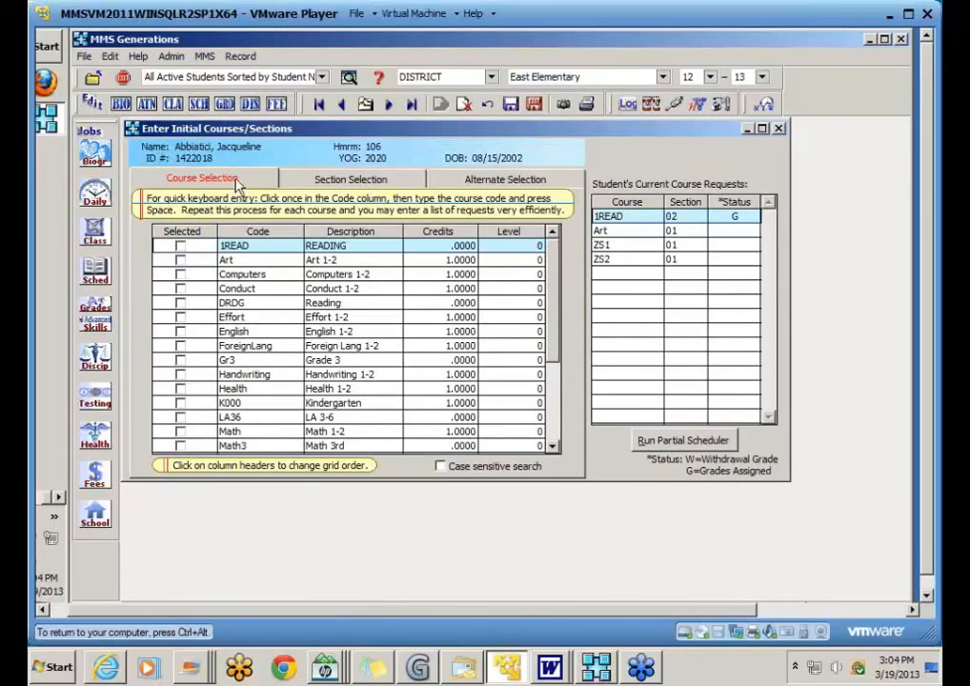
pyautogui.click(388, 186)
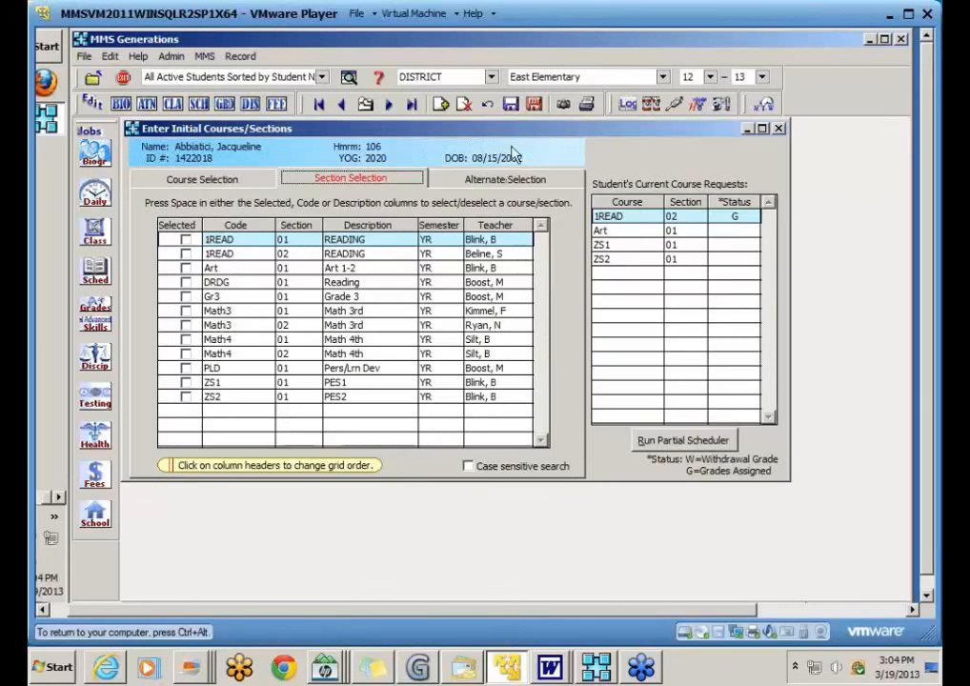
# Step: Save the course requests and switch the working school to High School
pyautogui.click(531, 106)
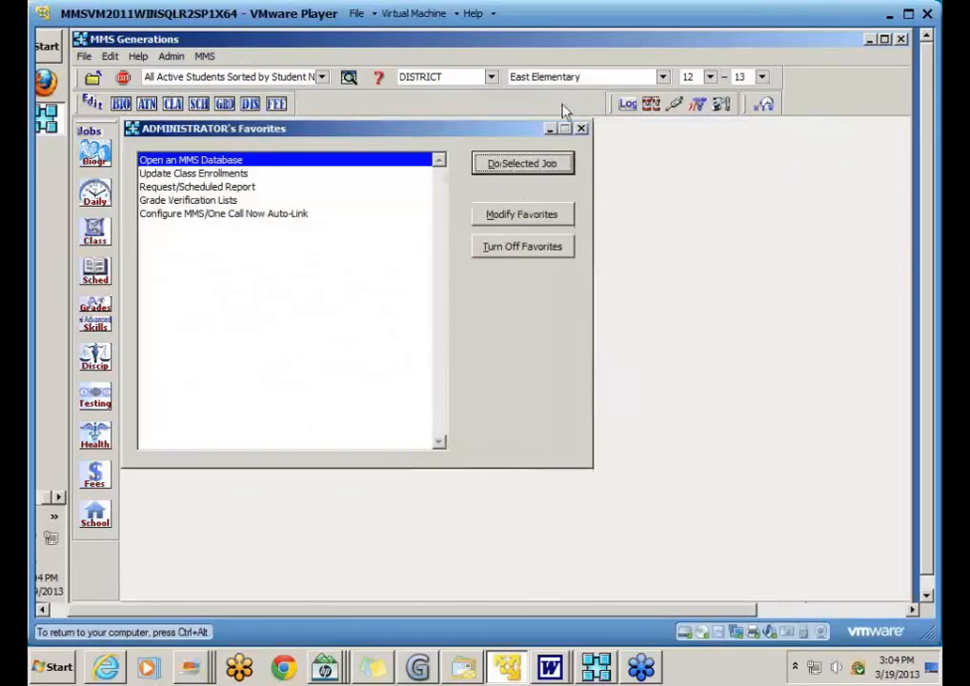
pyautogui.click(662, 76)
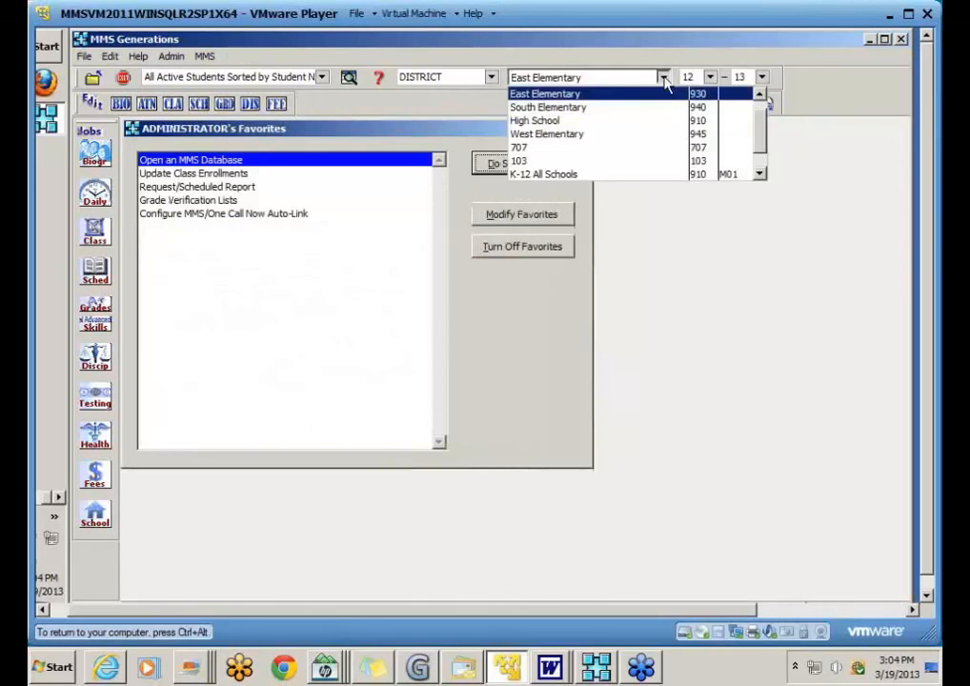
pyautogui.click(576, 122)
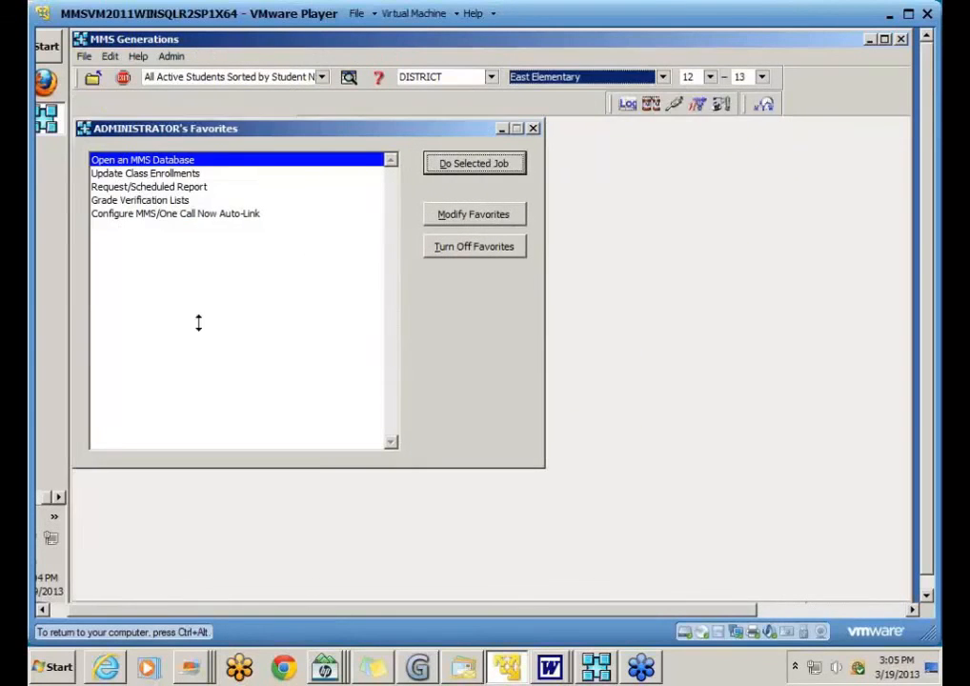
# Step: Open Enter Initial Course Requests, browse the sections and courses tabs, then close it
pyautogui.click(96, 272)
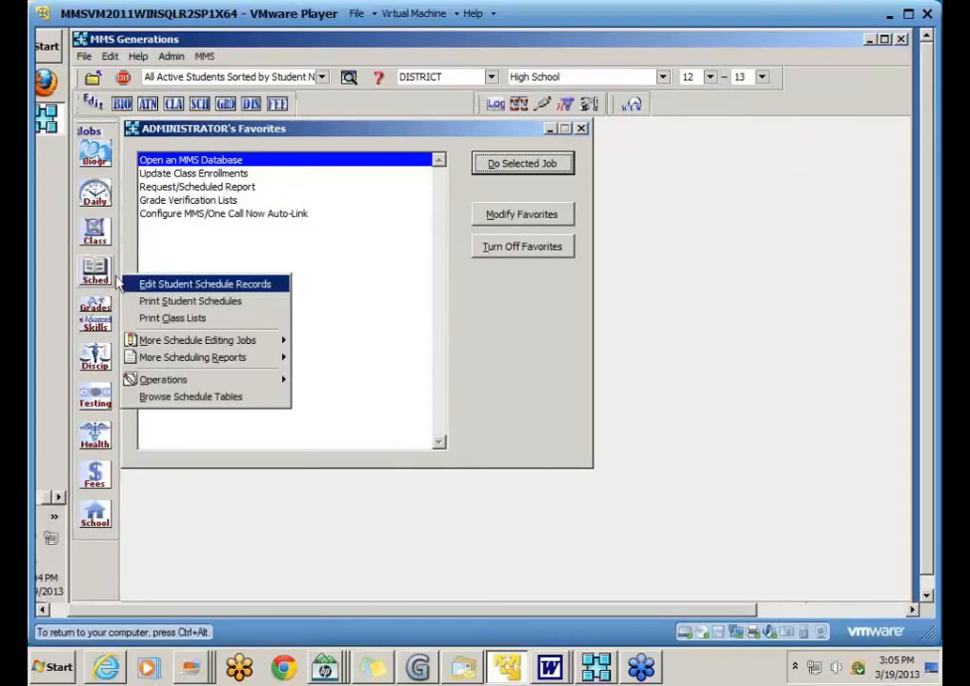
pyautogui.moveTo(179, 340)
pyautogui.click(315, 345)
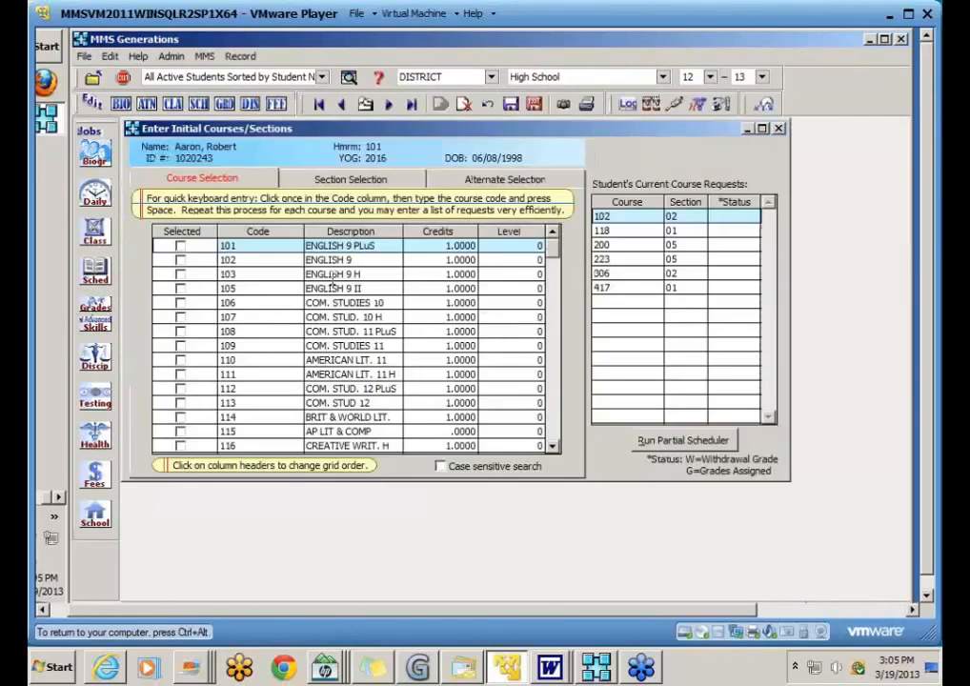
pyautogui.click(382, 181)
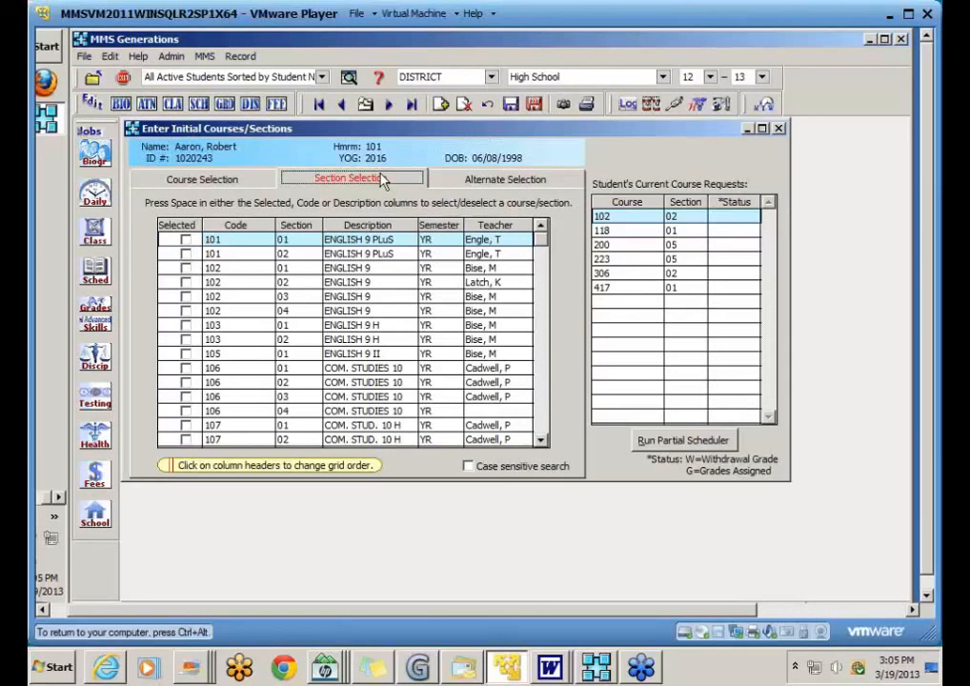
pyautogui.click(251, 181)
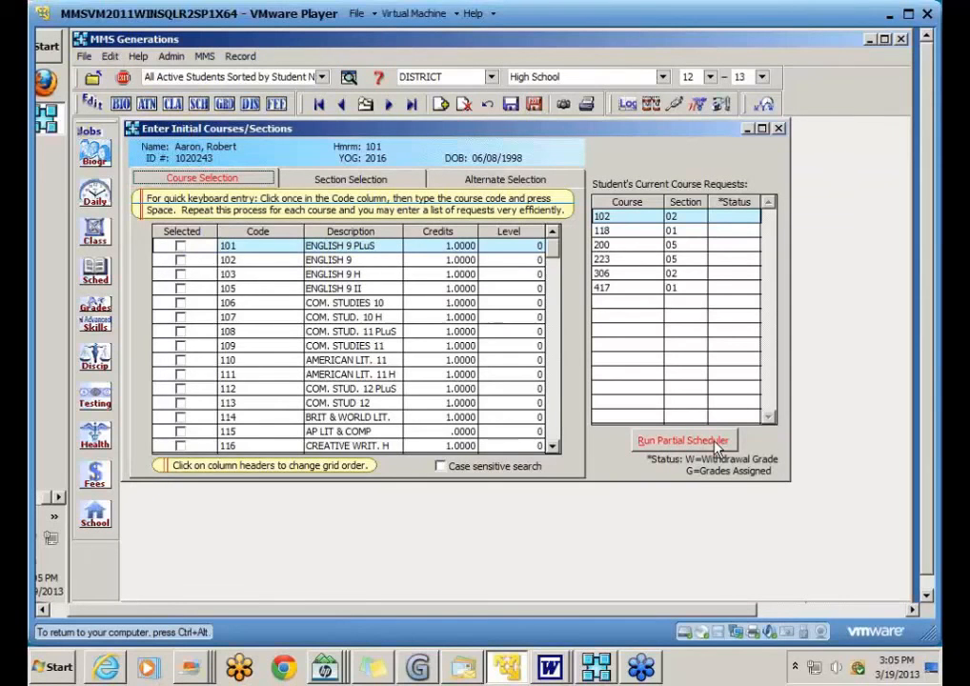
pyautogui.click(534, 103)
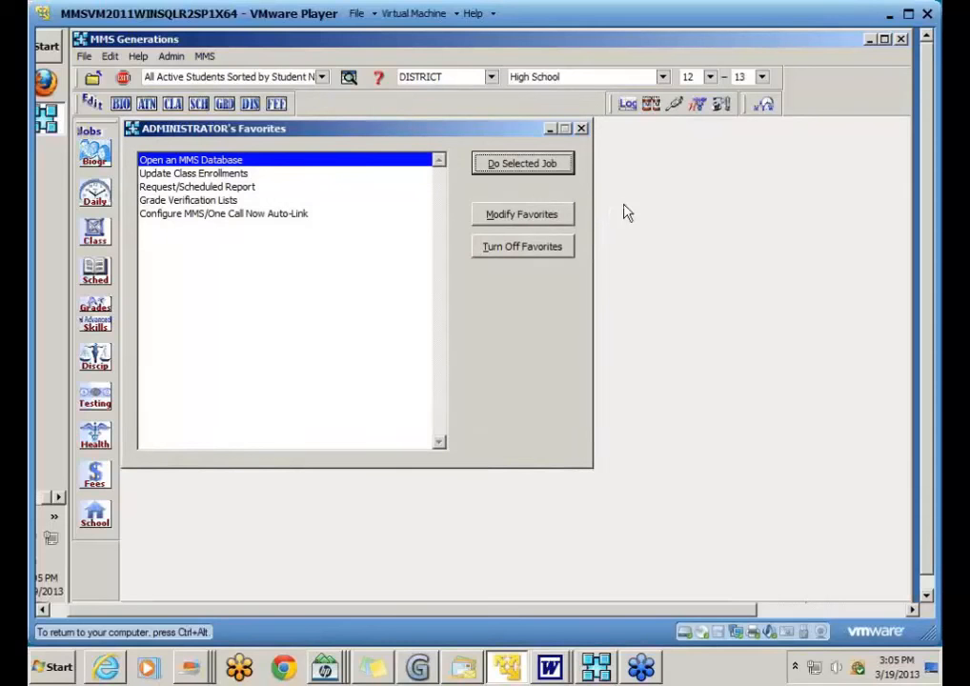
# Step: Start Initial Entry of Immunizations, dismiss the no-settings message, and show the Enter Dates tab
pyautogui.click(99, 436)
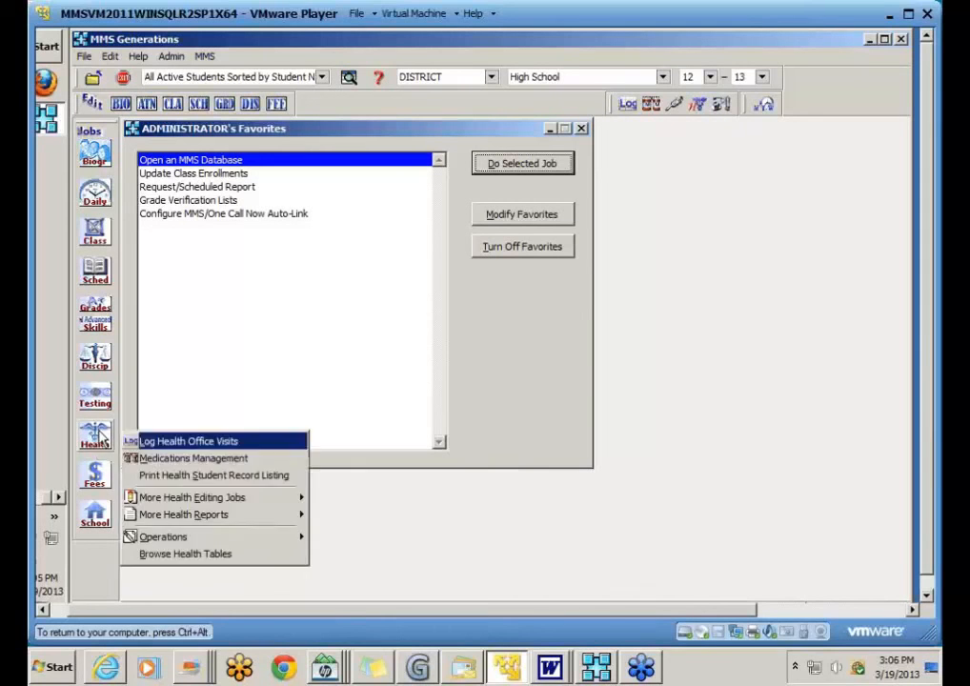
pyautogui.moveTo(158, 499)
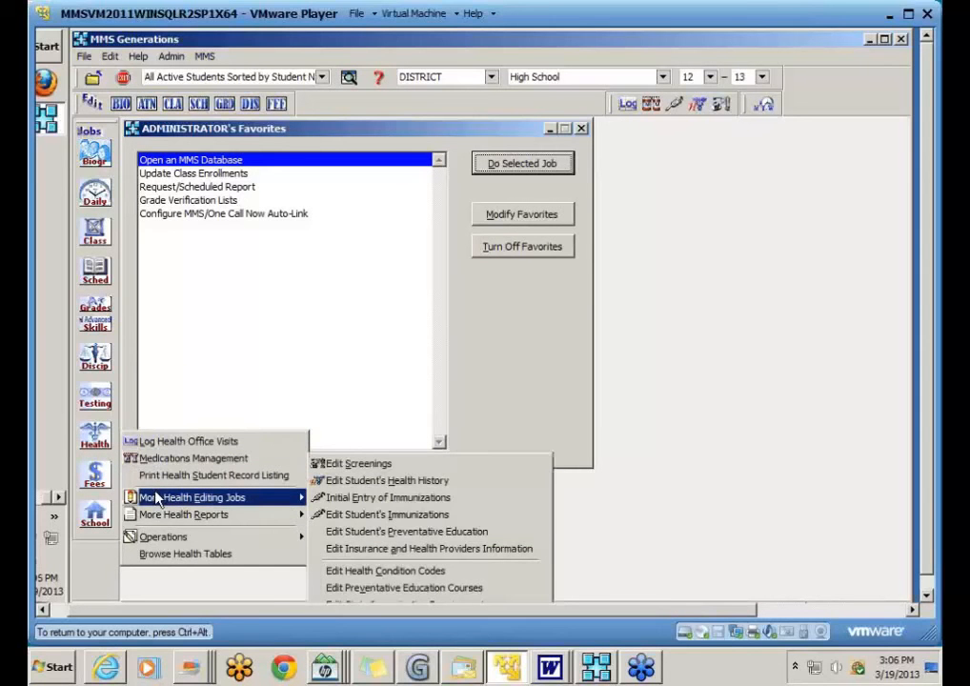
pyautogui.click(387, 499)
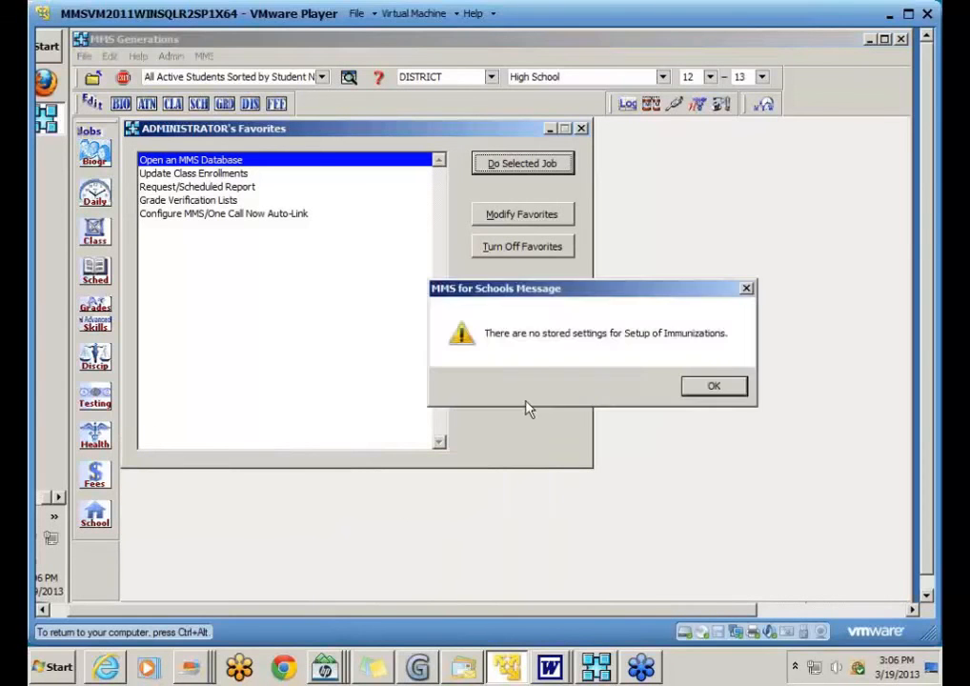
pyautogui.click(716, 387)
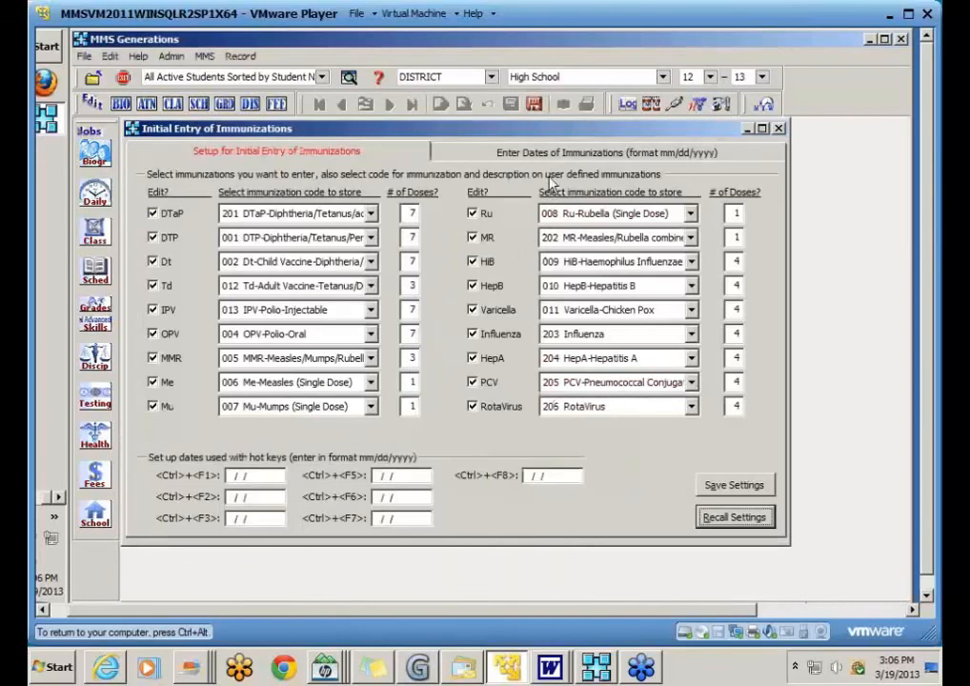
pyautogui.click(557, 155)
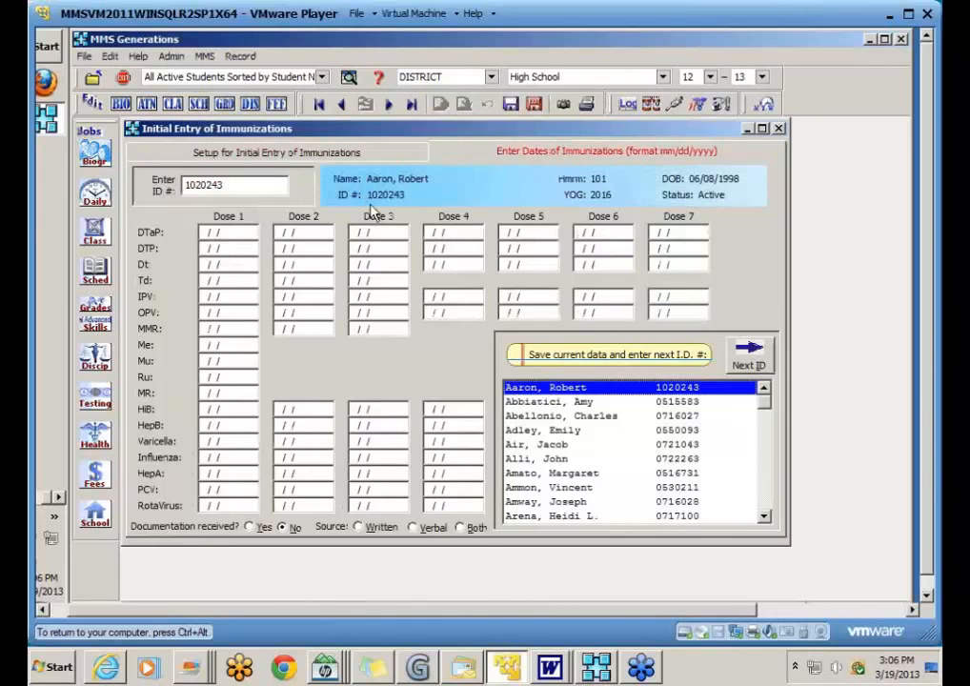
# Step: Load the newly enrolled student's immunization record, then save and exit
pyautogui.click(567, 476)
pyautogui.press('g')
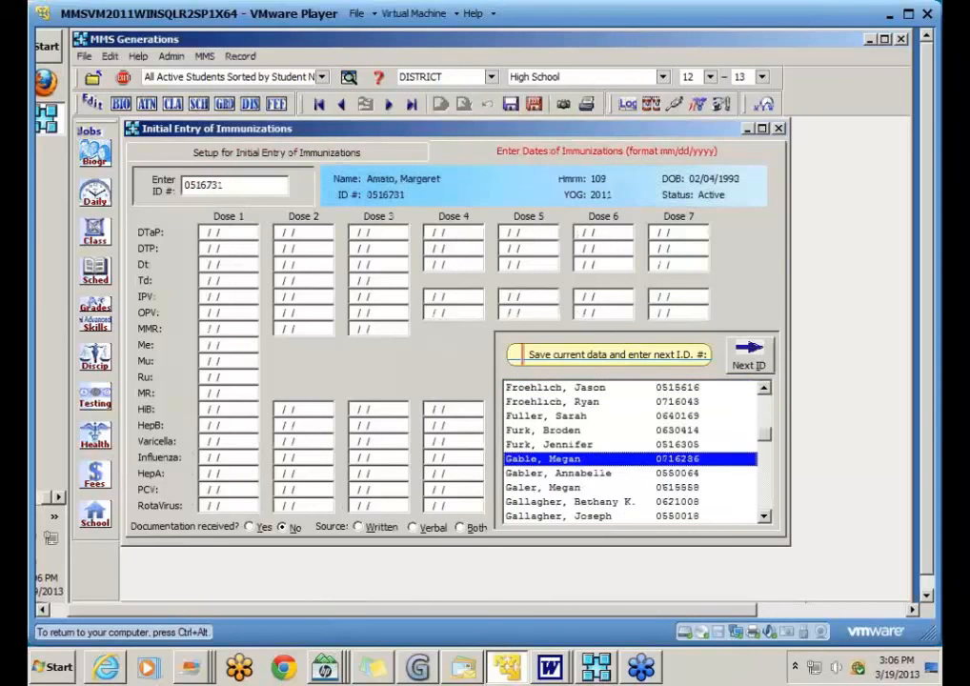
pyautogui.click(766, 502)
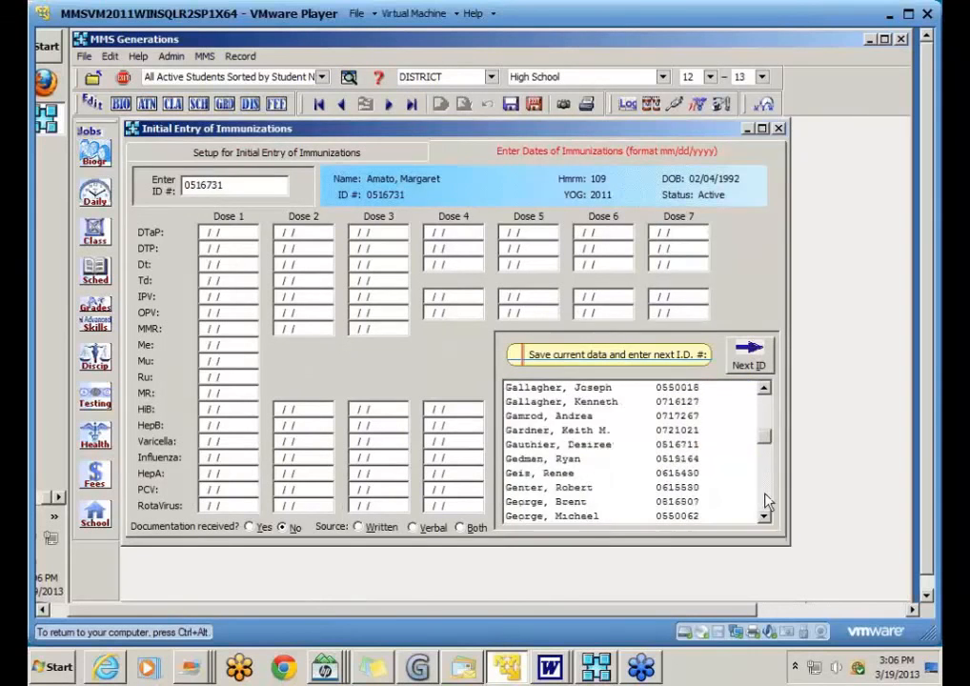
pyautogui.click(767, 502)
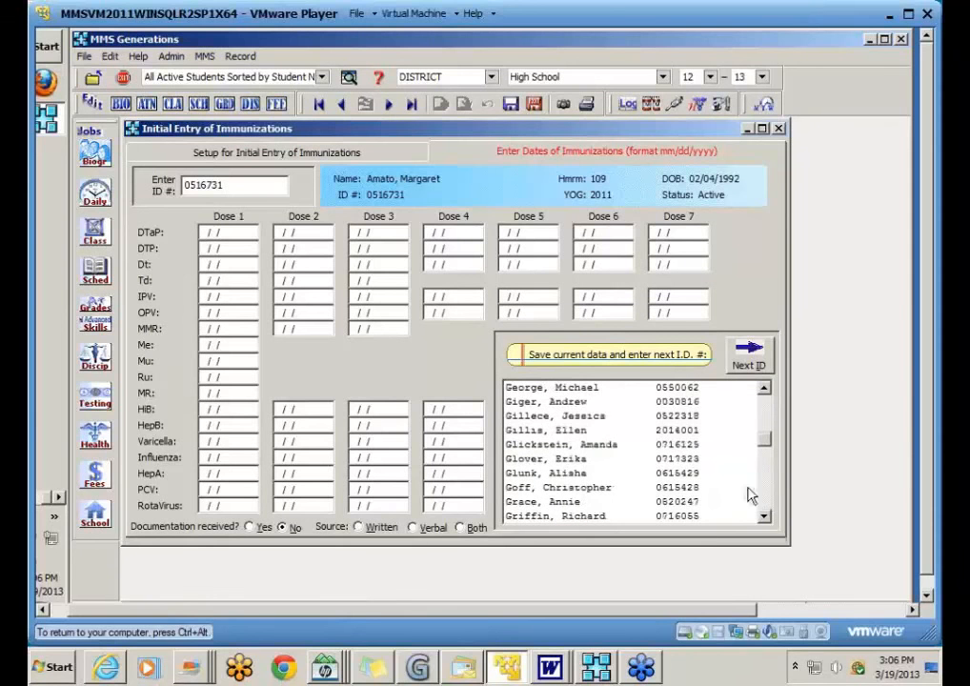
pyautogui.click(569, 433)
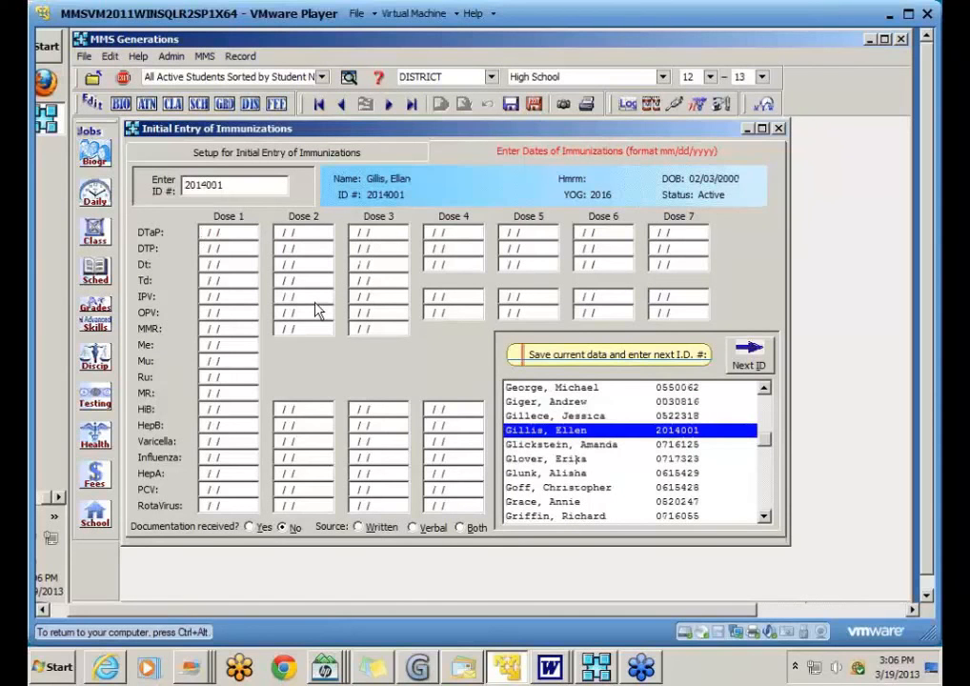
pyautogui.click(534, 105)
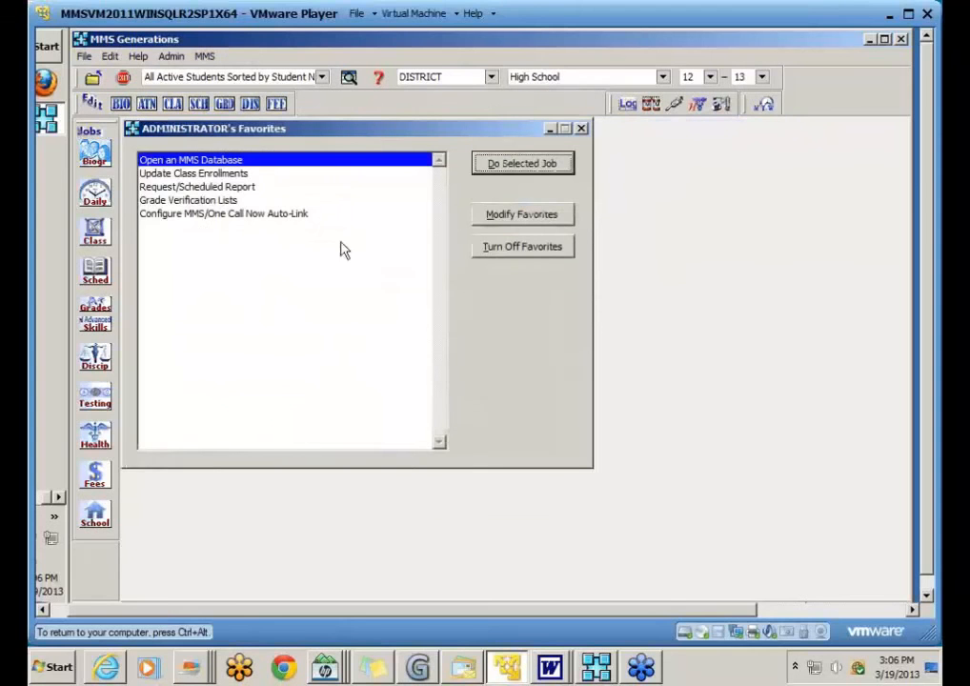
# Step: Add a new health history record for the student with condition Allergy: Food
pyautogui.click(96, 434)
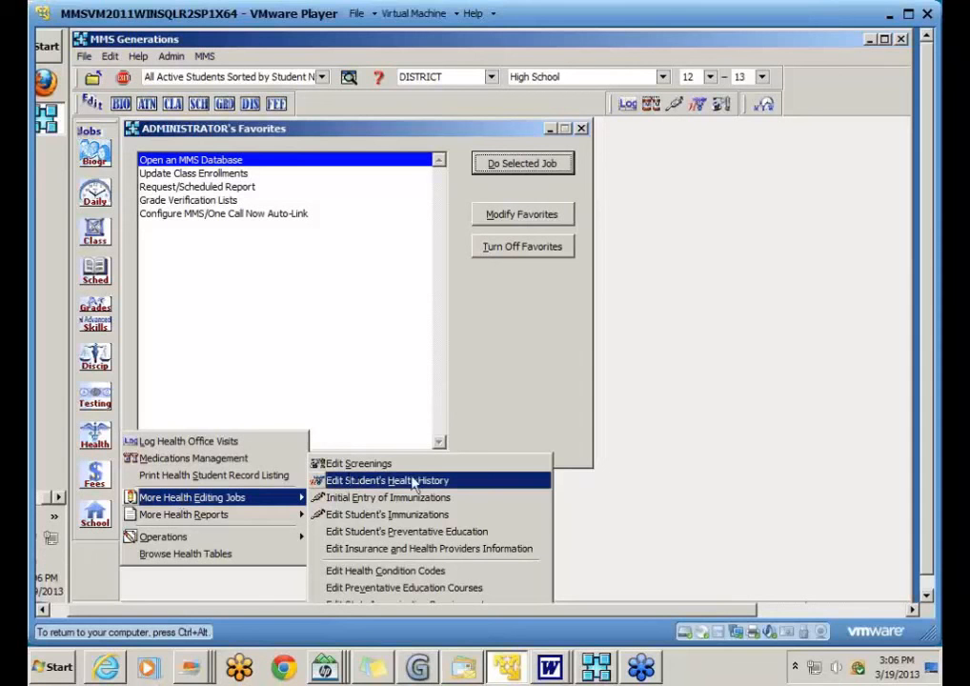
pyautogui.click(572, 331)
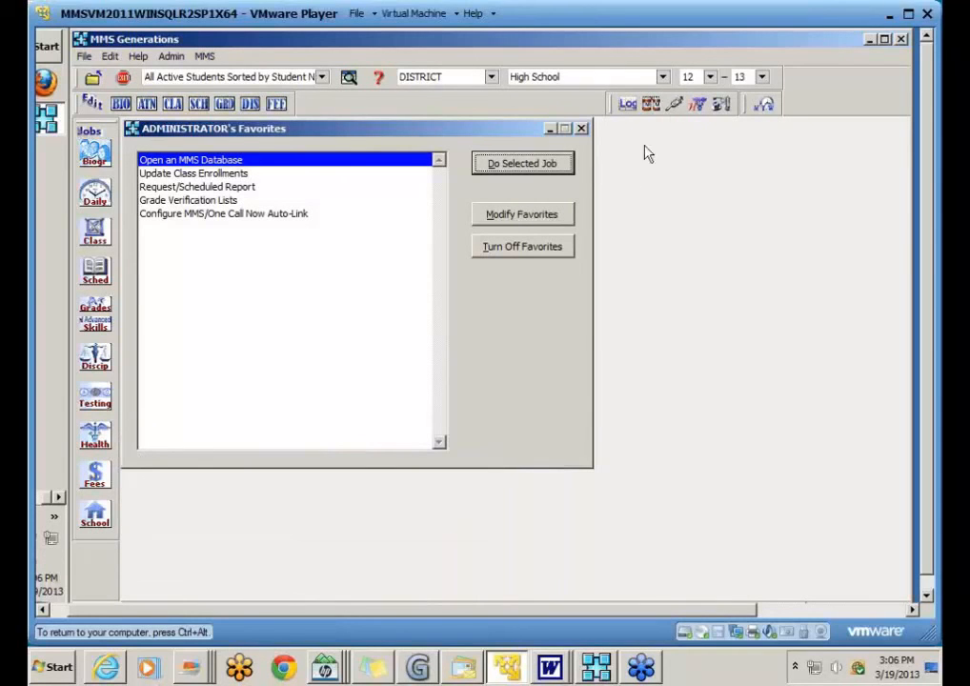
pyautogui.click(700, 107)
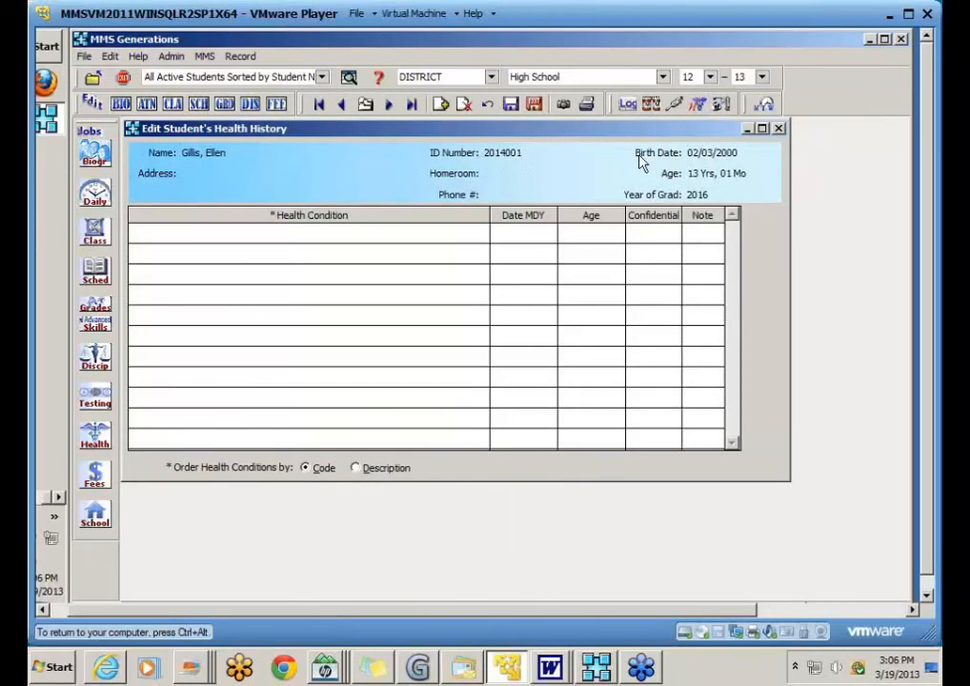
pyautogui.click(442, 107)
pyautogui.click(478, 234)
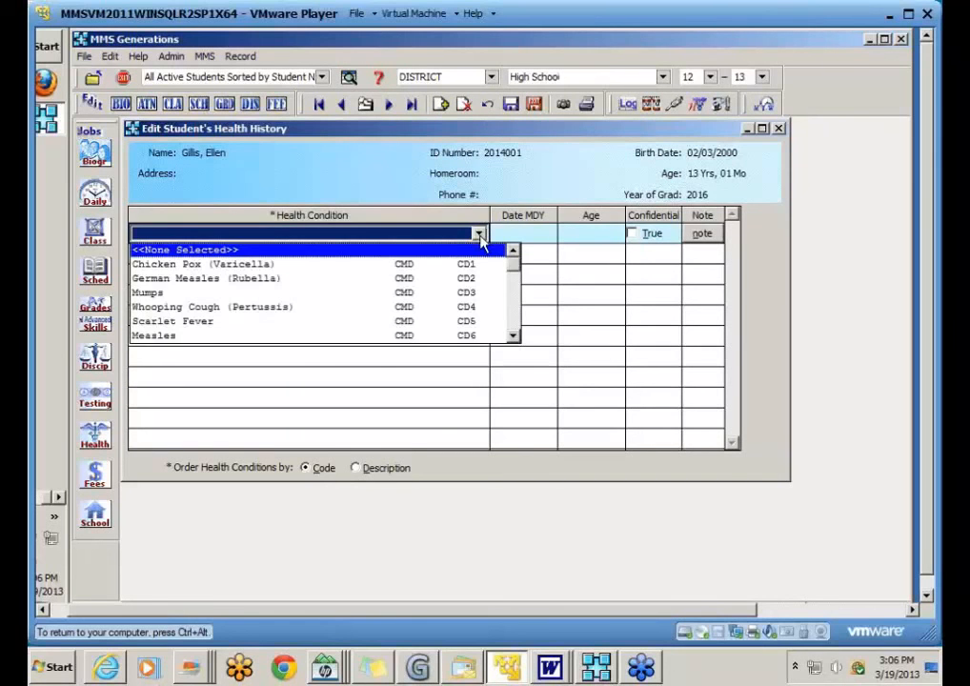
pyautogui.click(512, 324)
pyautogui.click(512, 326)
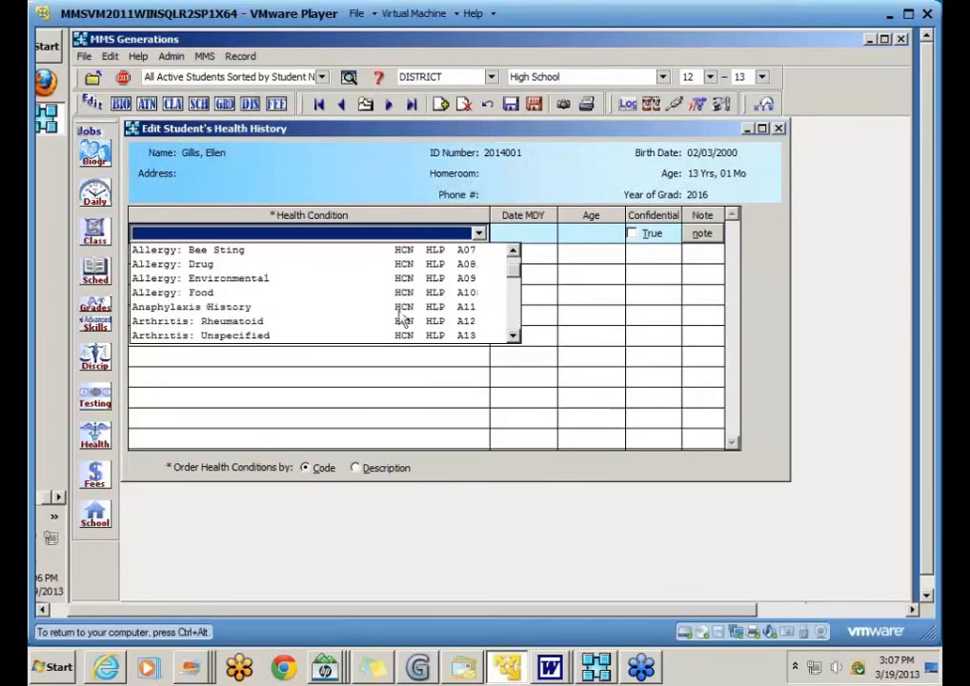
pyautogui.click(229, 295)
# Step: Date the condition 03/19/2013, then save and exit the health history
pyautogui.click(496, 232)
pyautogui.write('1031')
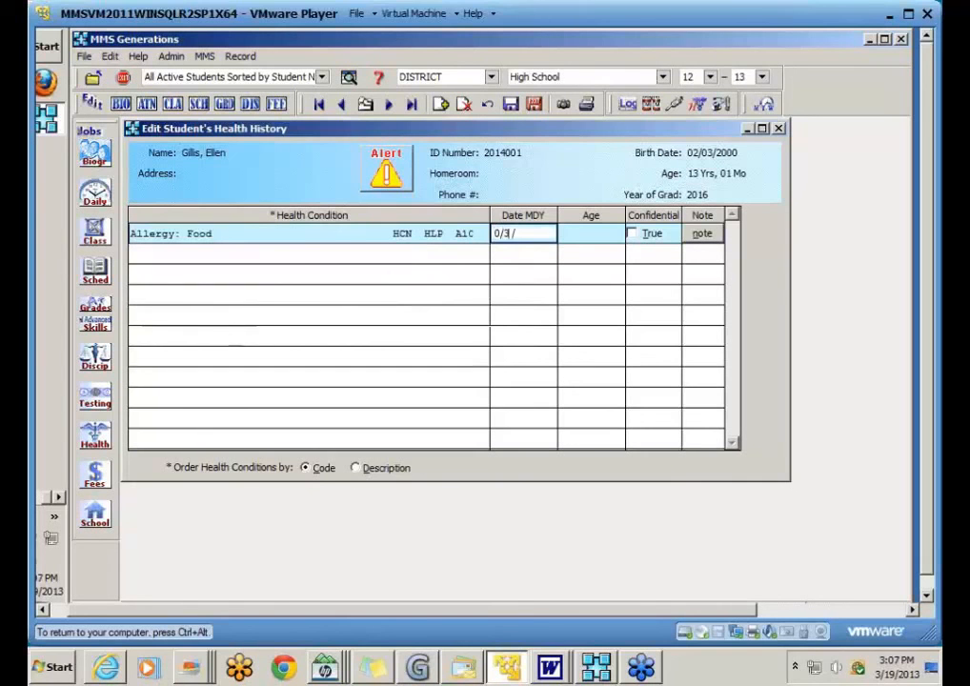
pyautogui.press('BackSpace')
pyautogui.press('BackSpace')
pyautogui.press('BackSpace')
pyautogui.write('03/19/2013')
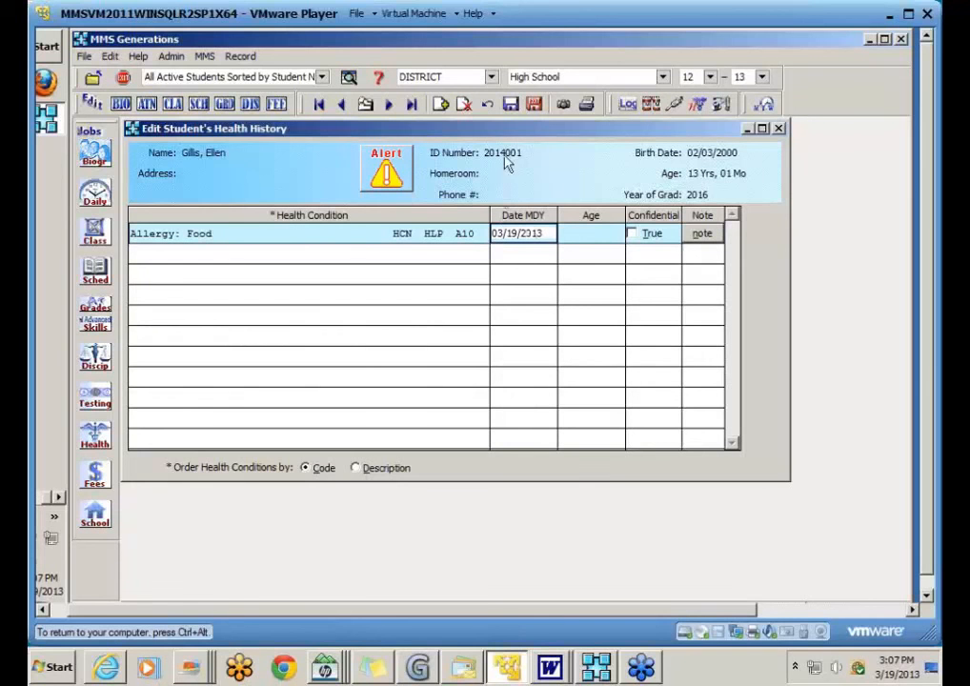
pyautogui.click(512, 111)
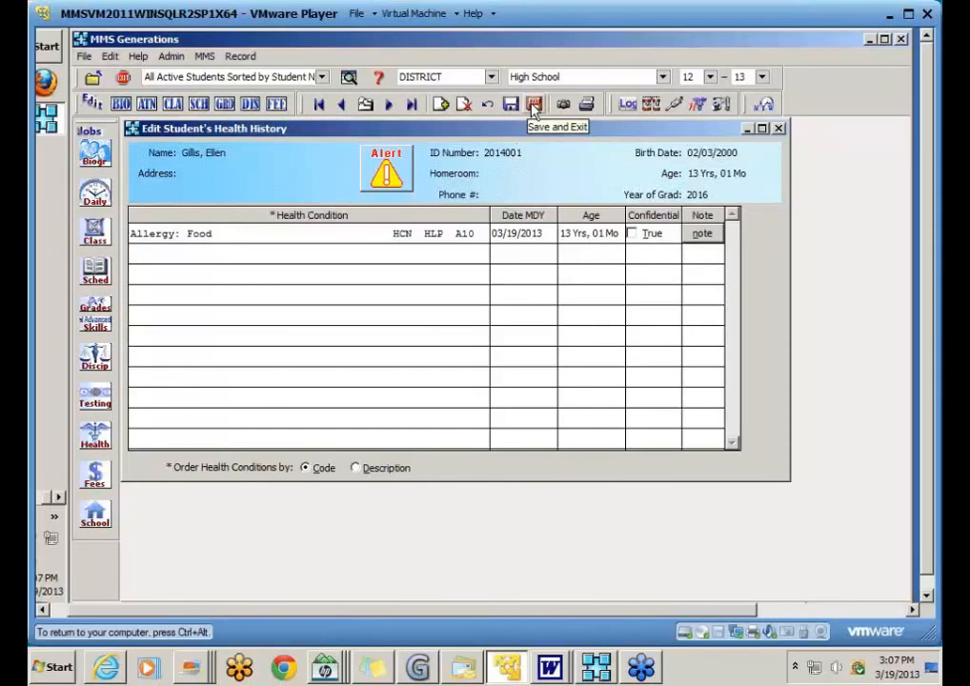
pyautogui.click(534, 109)
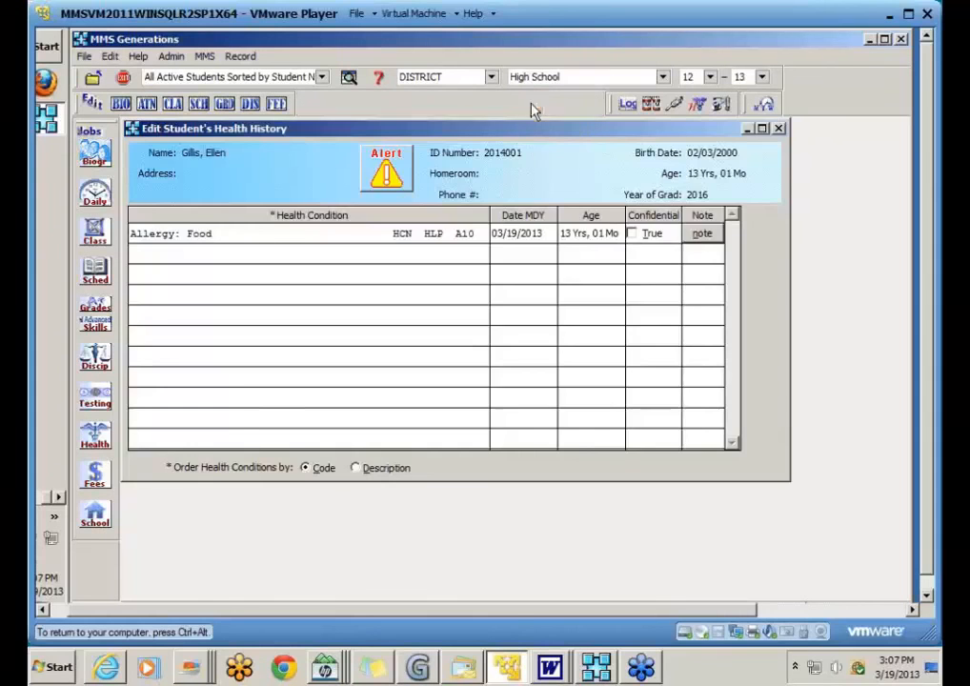
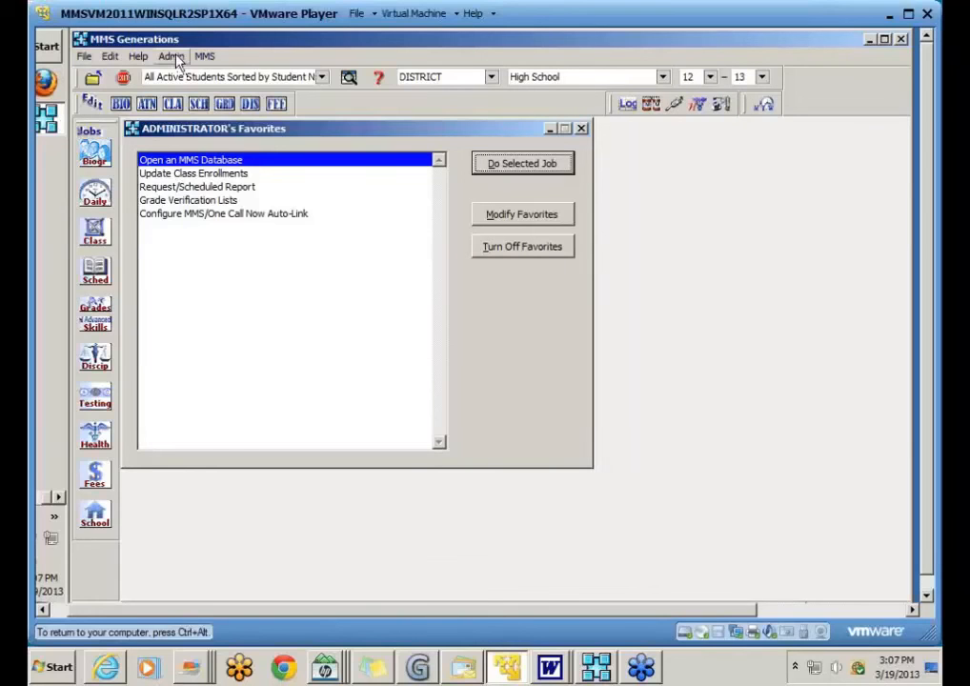
# Step: Open School Year Maintenance from the Admin menu for DISTRICT.MDF
pyautogui.click(173, 57)
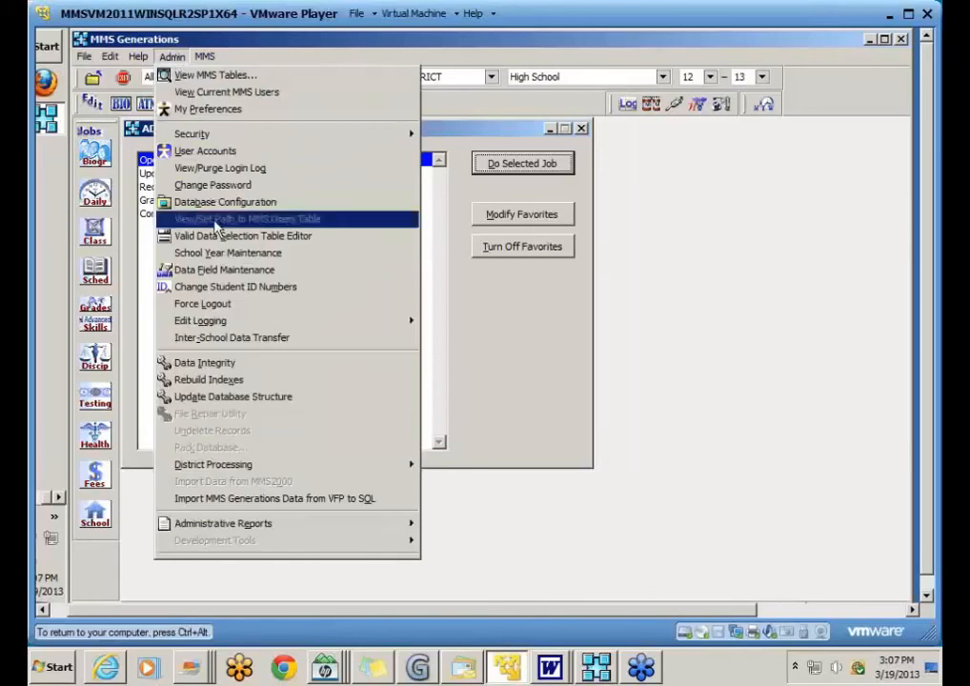
pyautogui.click(275, 253)
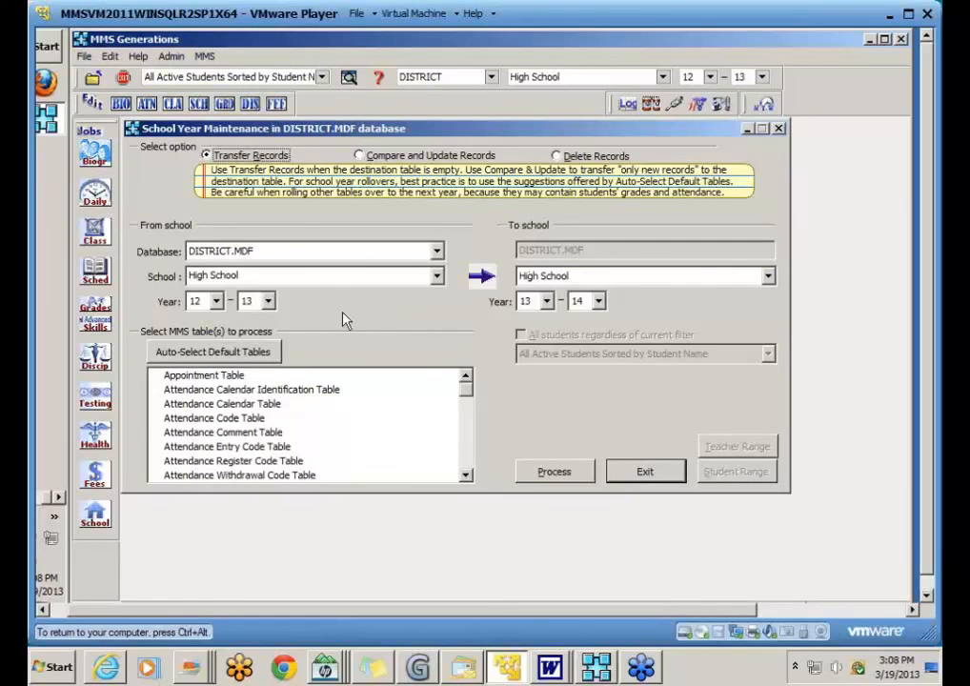
# Step: Set the High School transfer to run from school year 11-12 to 12-13
pyautogui.click(216, 301)
pyautogui.click(218, 319)
pyautogui.click(212, 320)
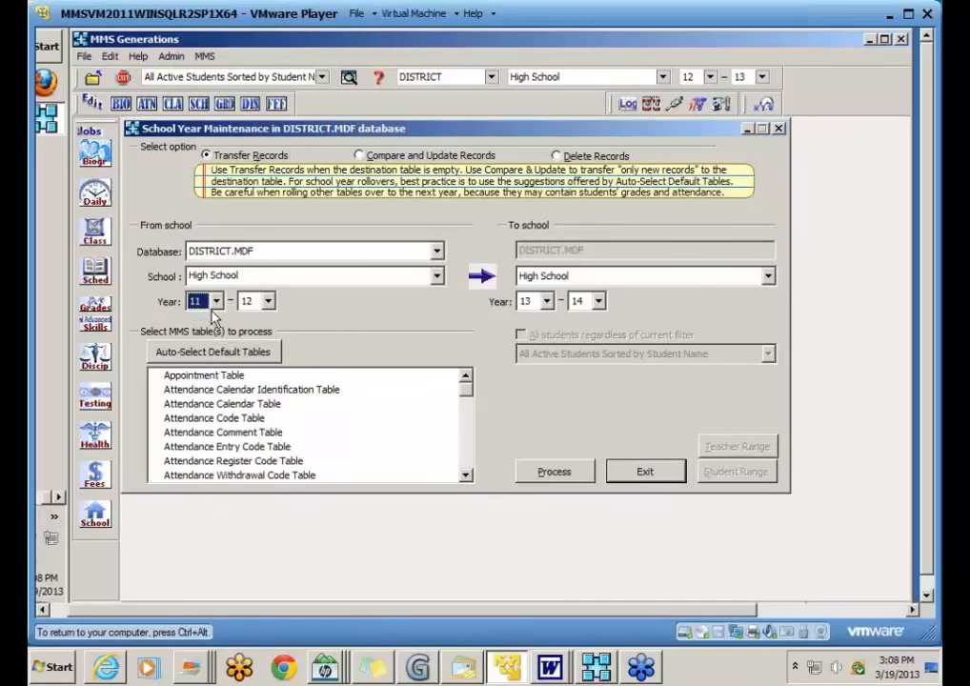
pyautogui.click(545, 301)
pyautogui.click(548, 320)
pyautogui.click(530, 321)
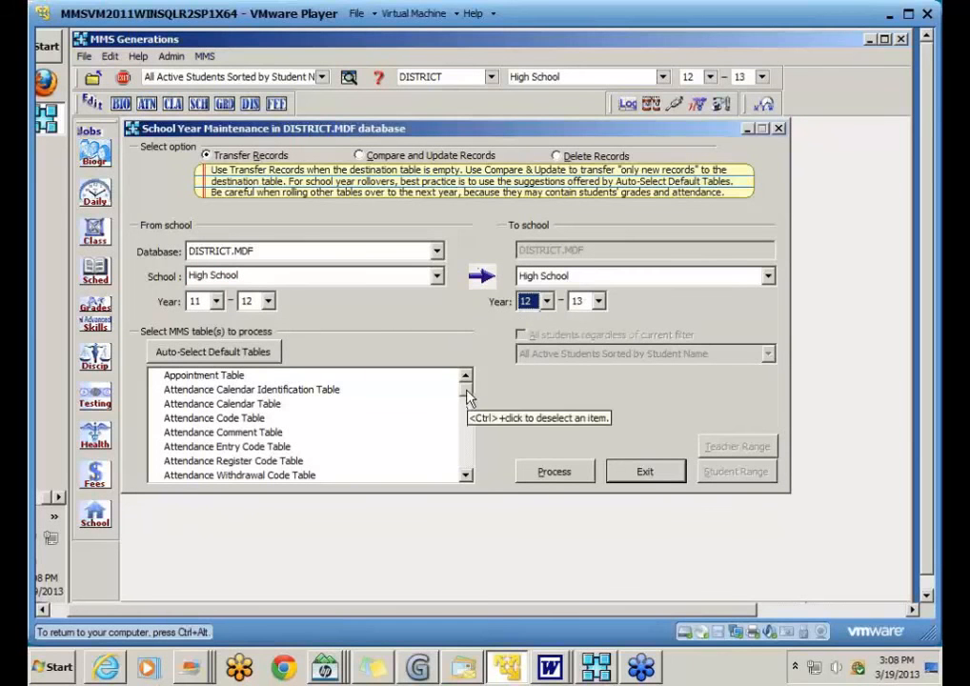
pyautogui.scroll(-3, 468, 404)
# Step: Select the Student Health History, Immunization and Screenings tables, then bring up Student Range
pyautogui.moveTo(467, 404); pyautogui.dragTo(474, 432)
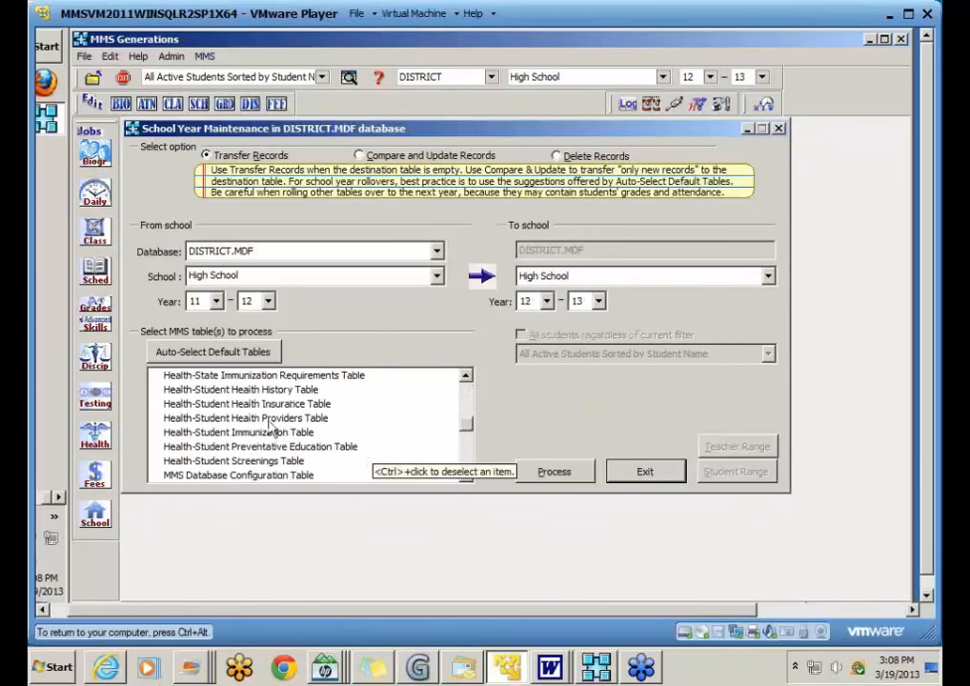
pyautogui.click(187, 391)
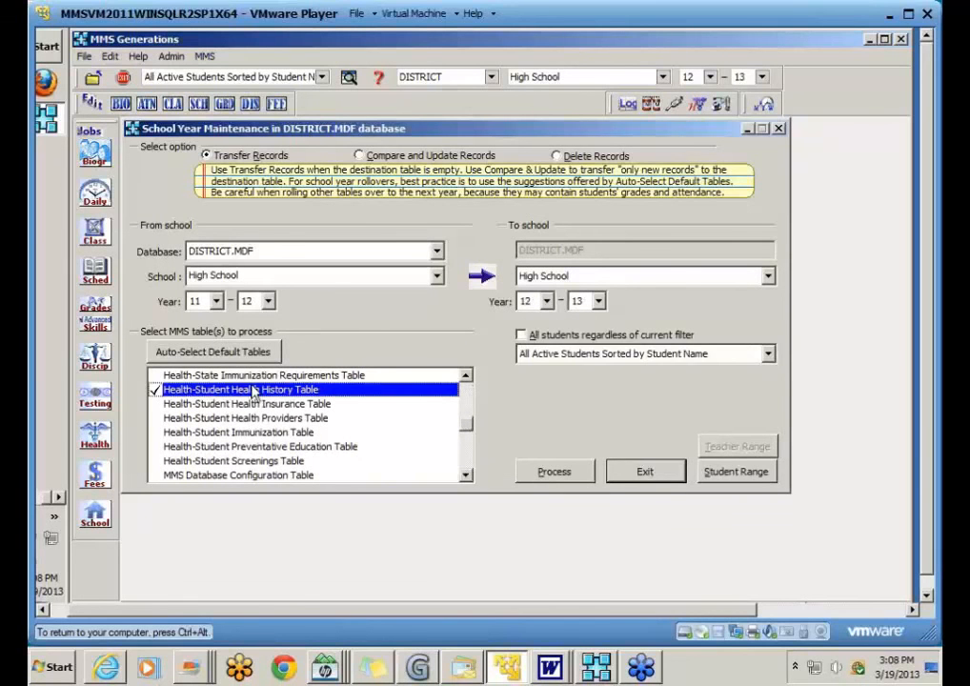
pyautogui.click(258, 436)
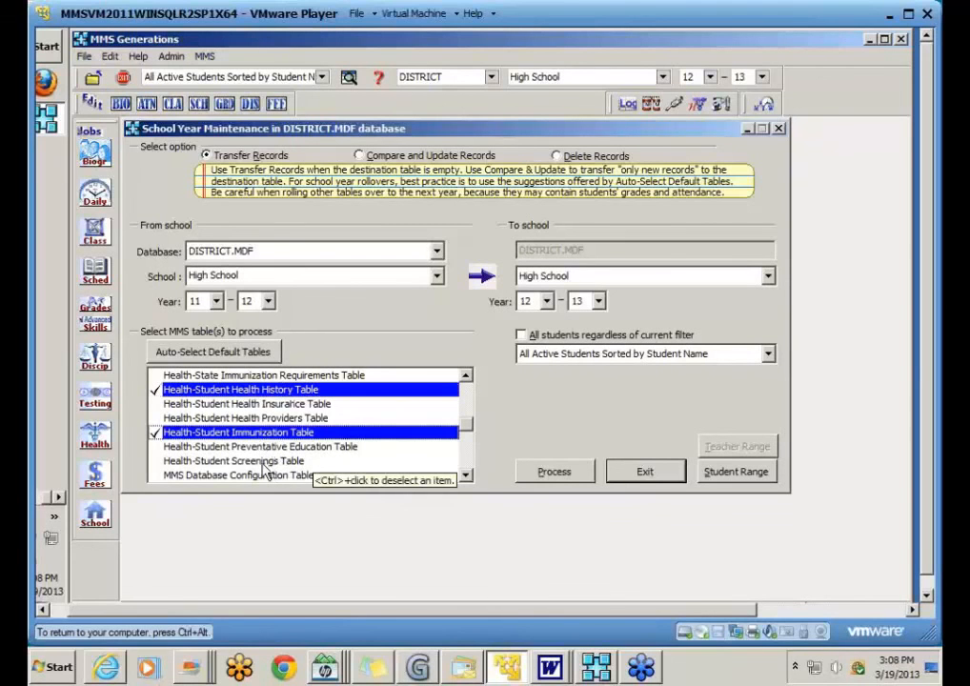
pyautogui.click(266, 465)
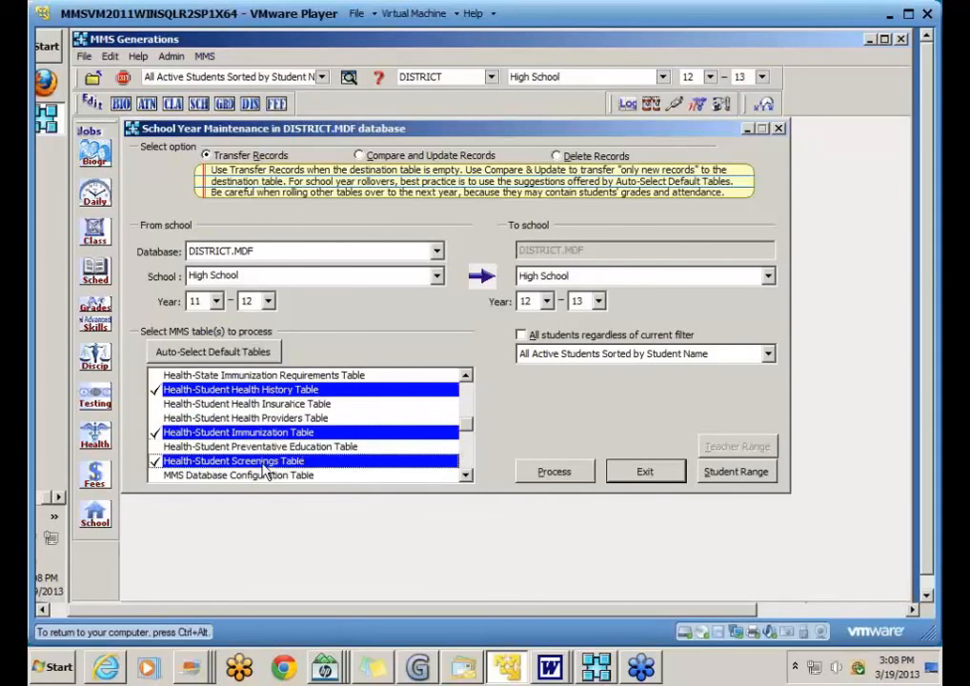
pyautogui.click(731, 471)
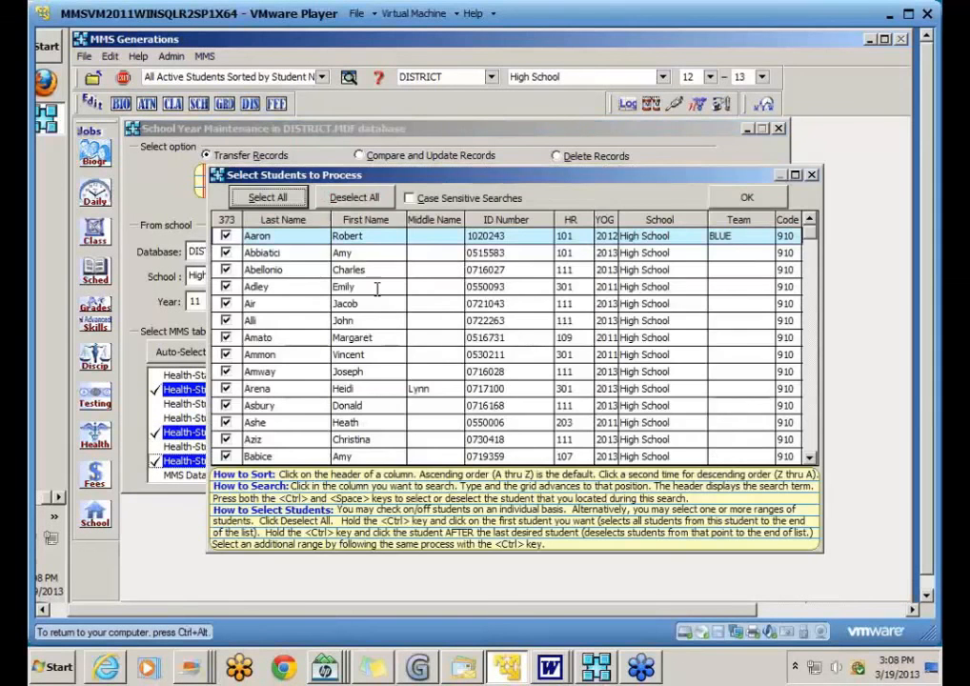
# Step: Deselect all students, search last name 'c', check the found student, confirm and dismiss the caution
pyautogui.click(348, 197)
pyautogui.click(309, 341)
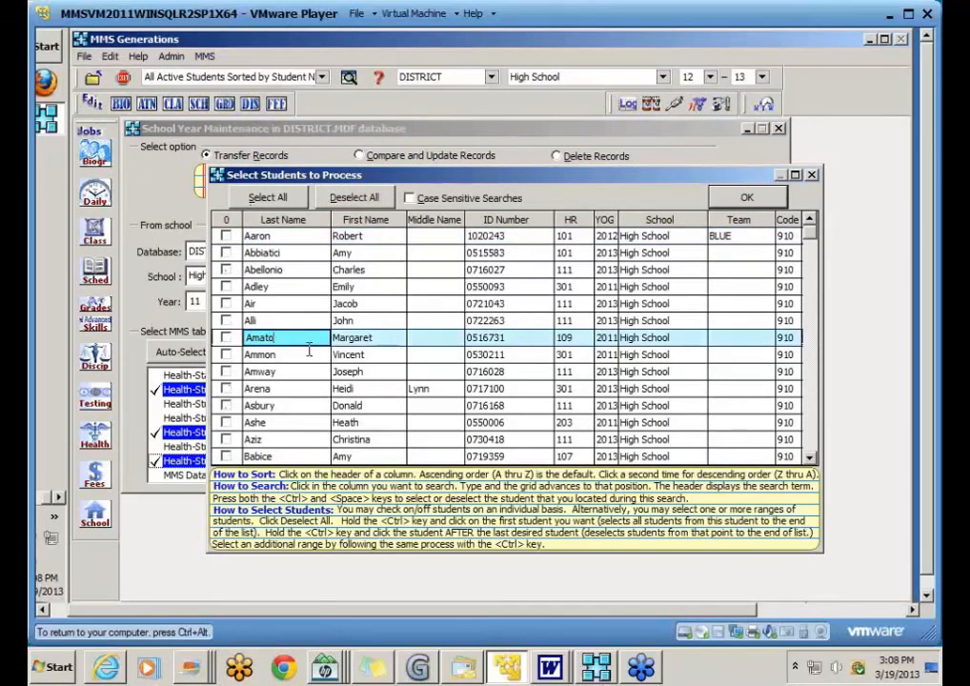
pyautogui.write('c')
pyautogui.click(229, 357)
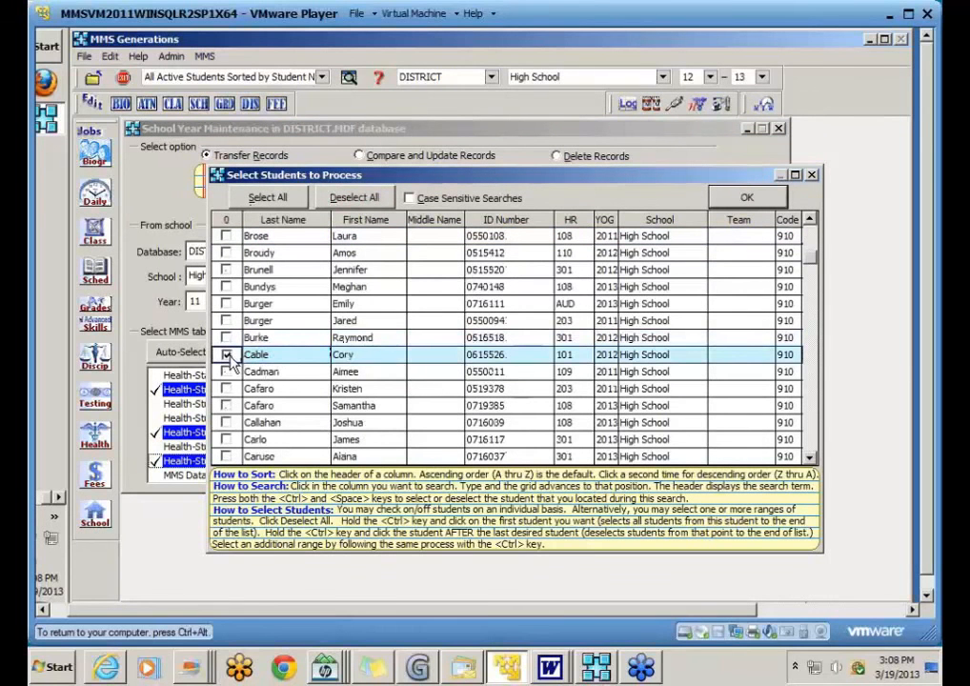
pyautogui.click(746, 197)
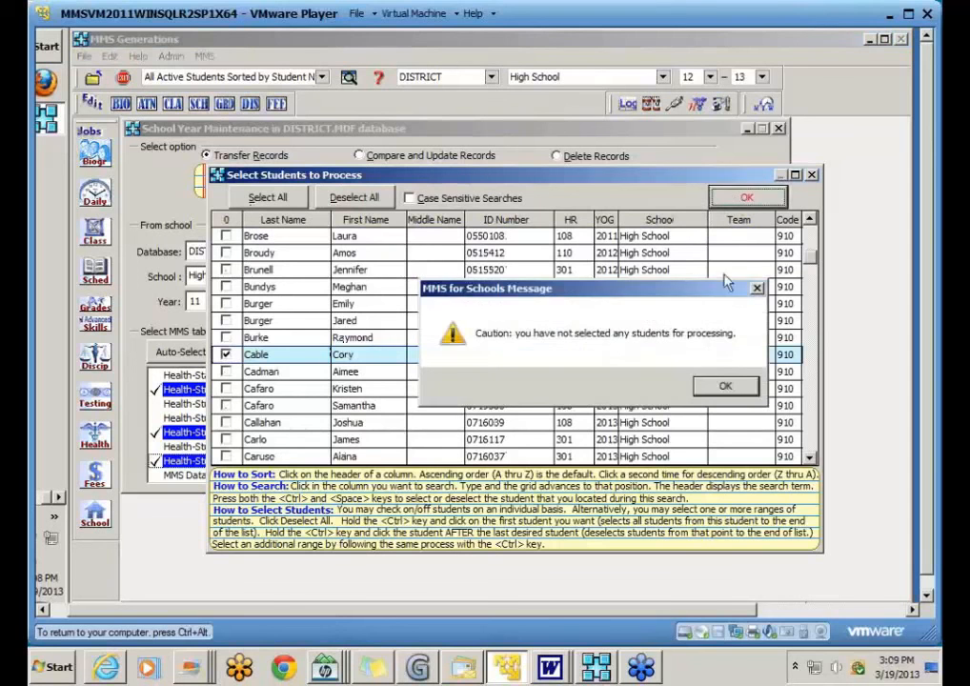
pyautogui.click(724, 385)
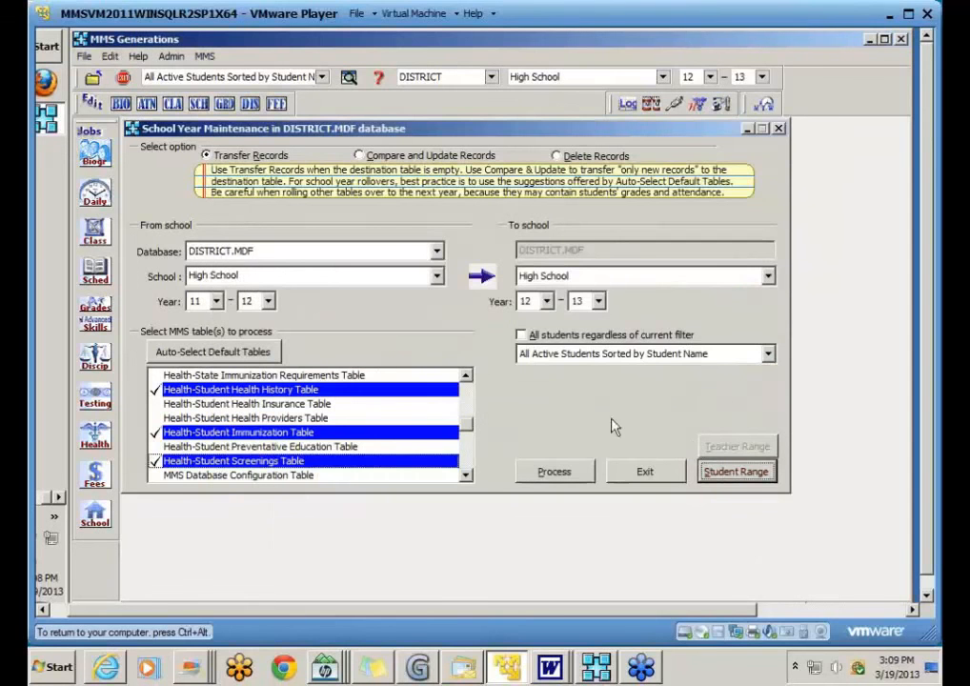
# Step: Accept the student range again and exit School Year Maintenance
pyautogui.click(736, 471)
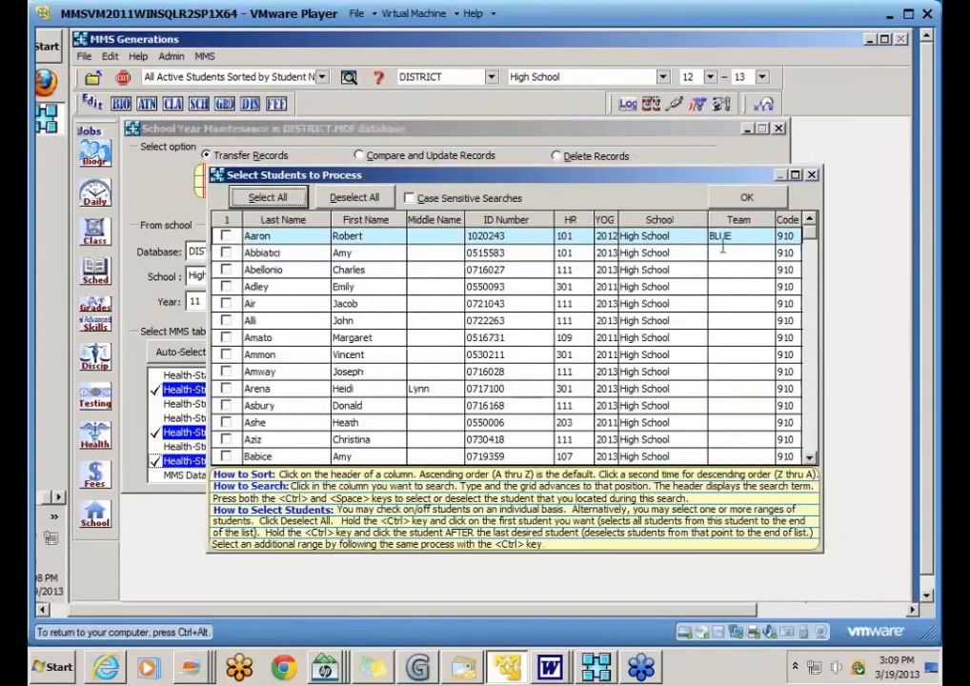
pyautogui.click(746, 197)
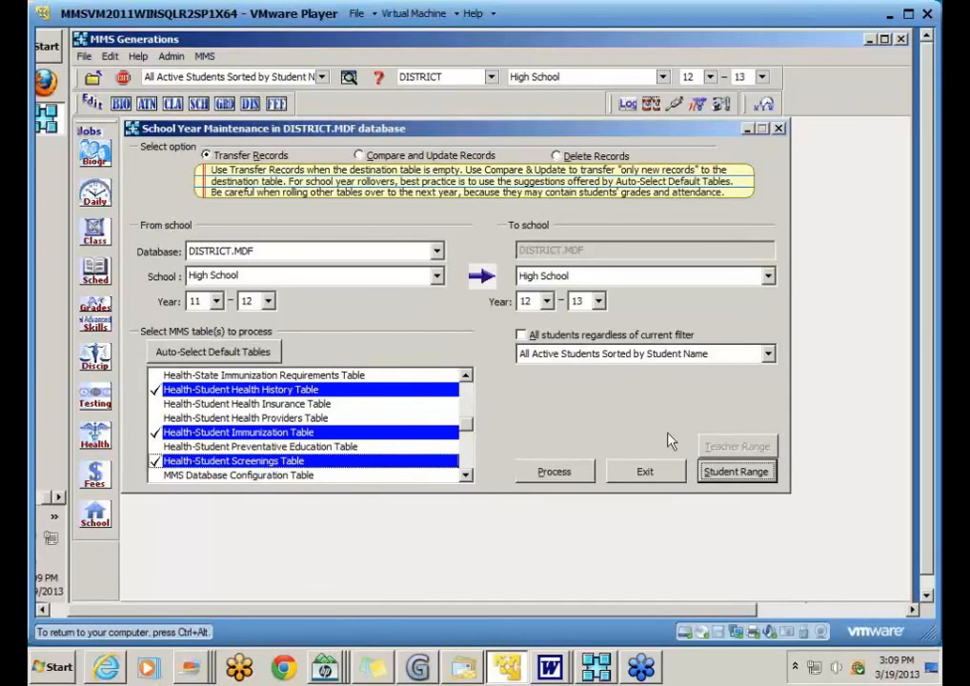
pyautogui.click(665, 483)
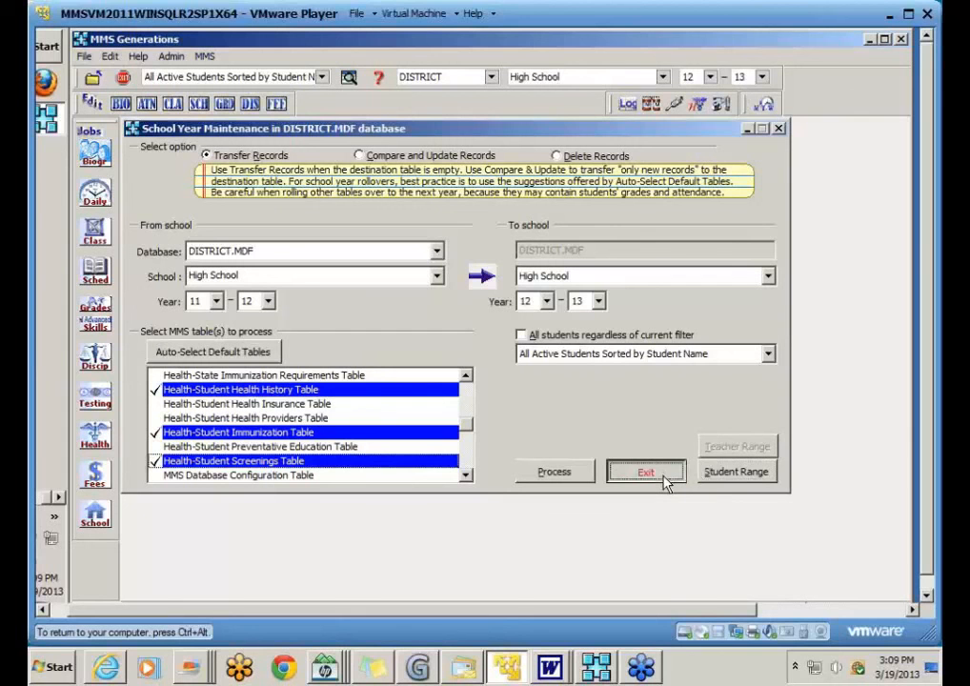